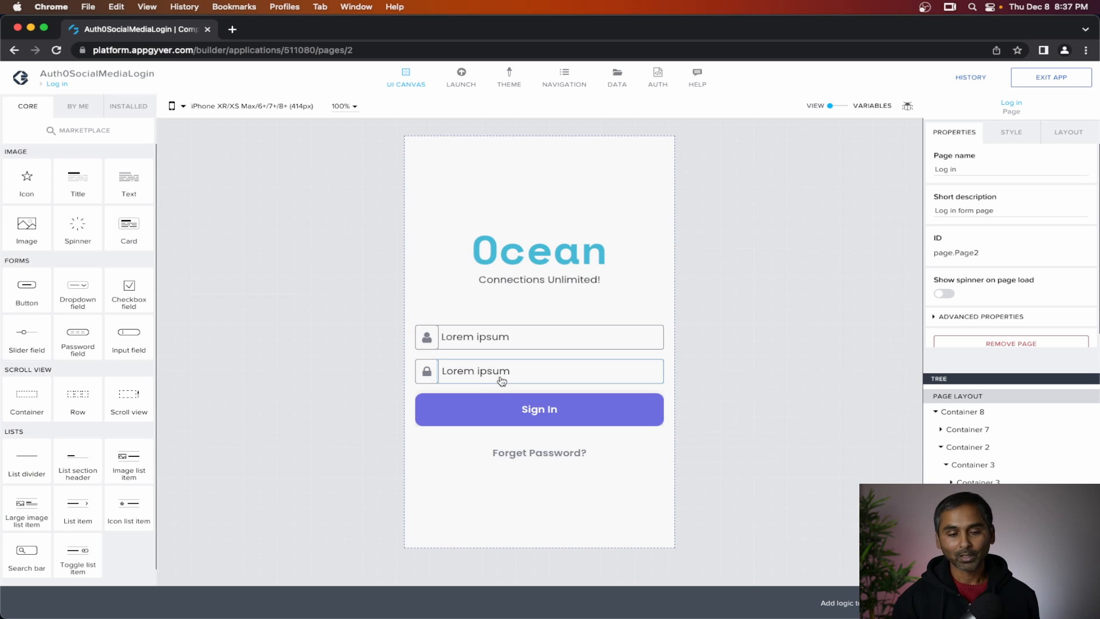
# Add a button below Sign In on the login page, label it "Facebook", and save the application.
pyautogui.moveTo(26, 293); pyautogui.dragTo(493, 428)
pyautogui.moveTo(996, 170); pyautogui.dragTo(924, 177)
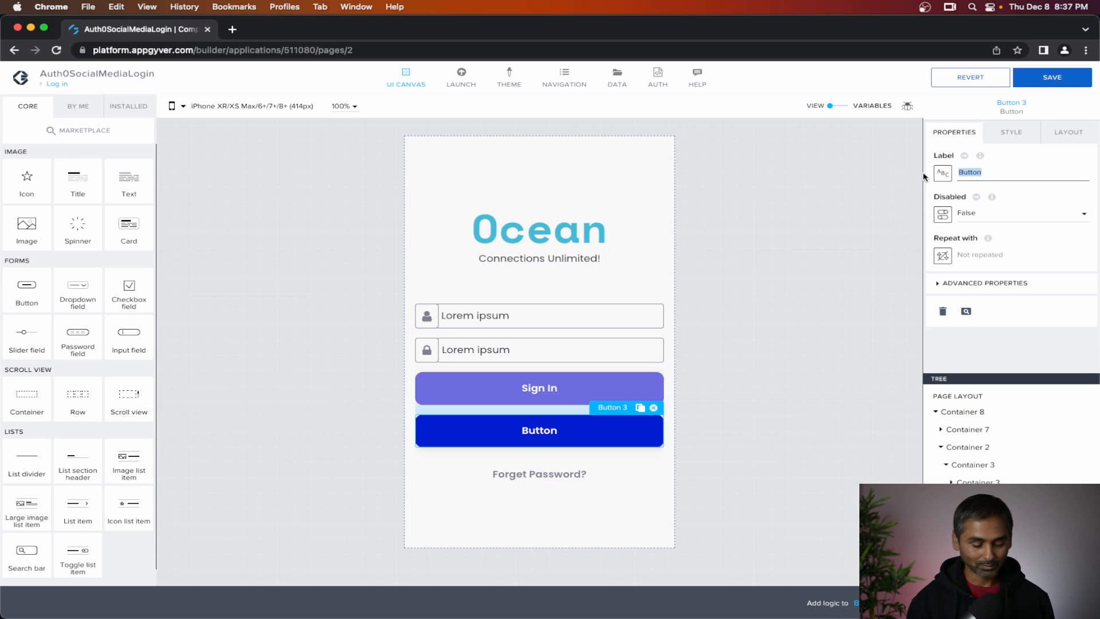
pyautogui.write('Fac')
pyautogui.write('oebo')
pyautogui.press('BackSpace')
pyautogui.press('BackSpace')
pyautogui.press('BackSpace')
pyautogui.press('BackSpace')
pyautogui.write('ebook')
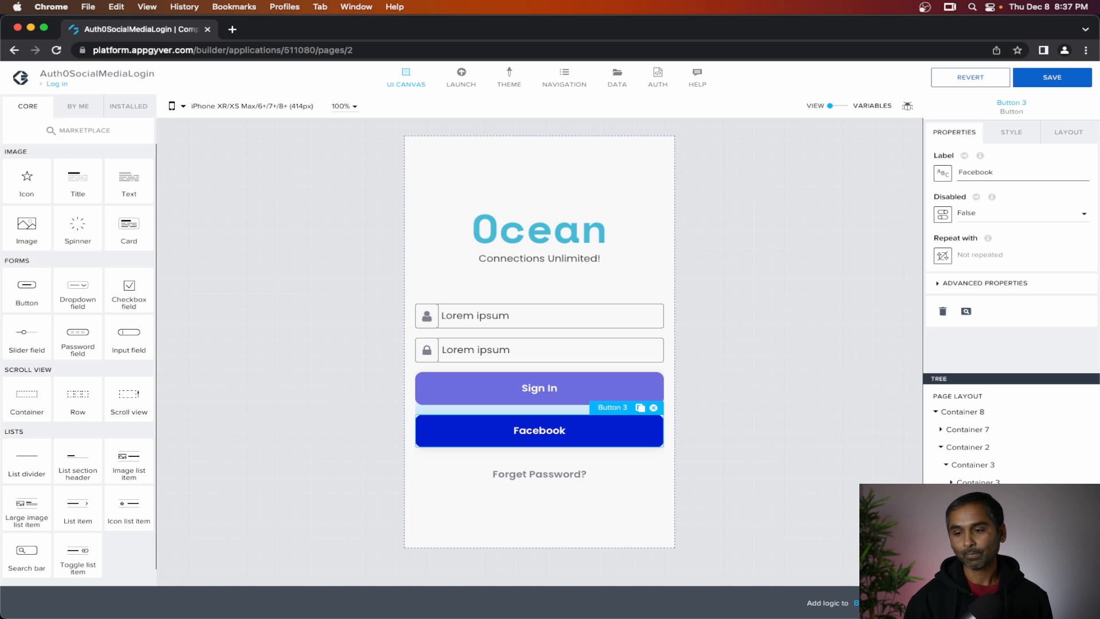
pyautogui.click(549, 435)
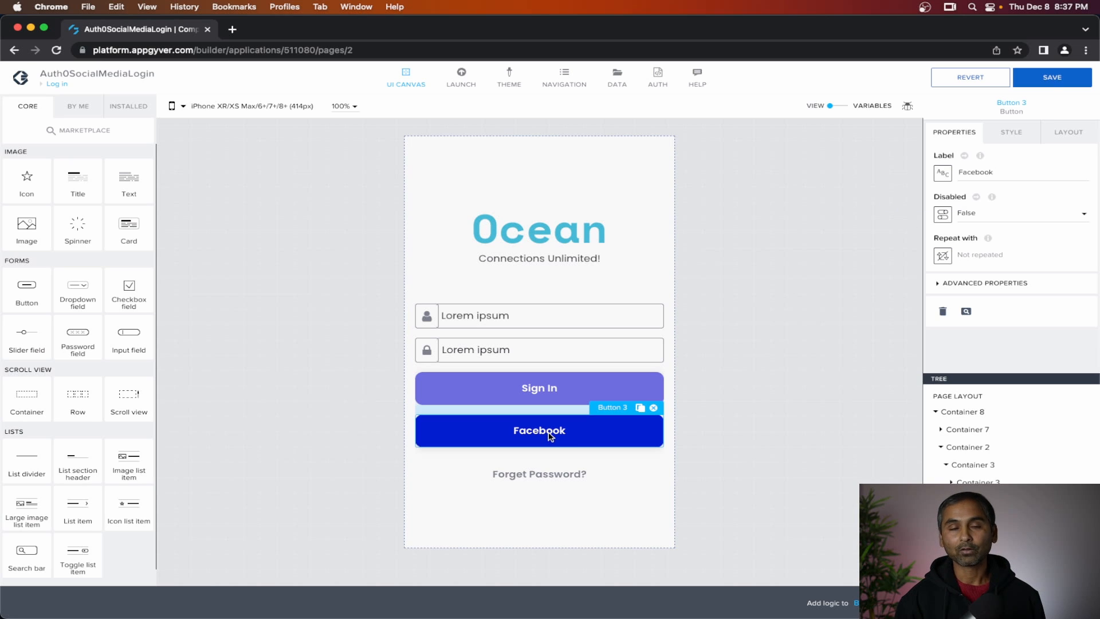
pyautogui.click(1043, 80)
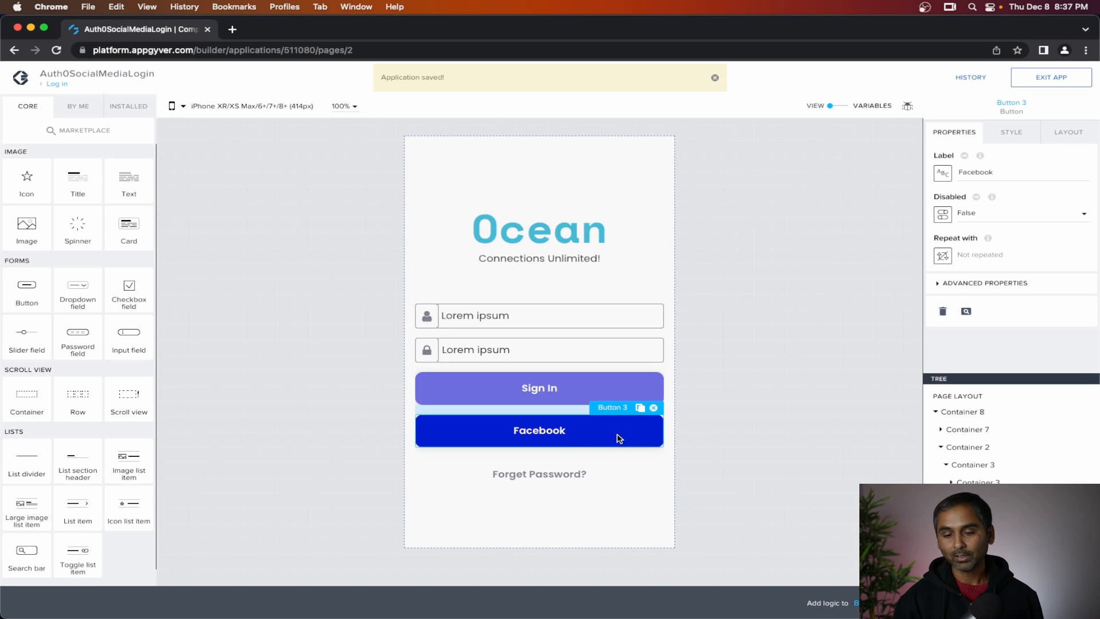
# Create a new page named "oAuth2" in the application.
pyautogui.click(58, 84)
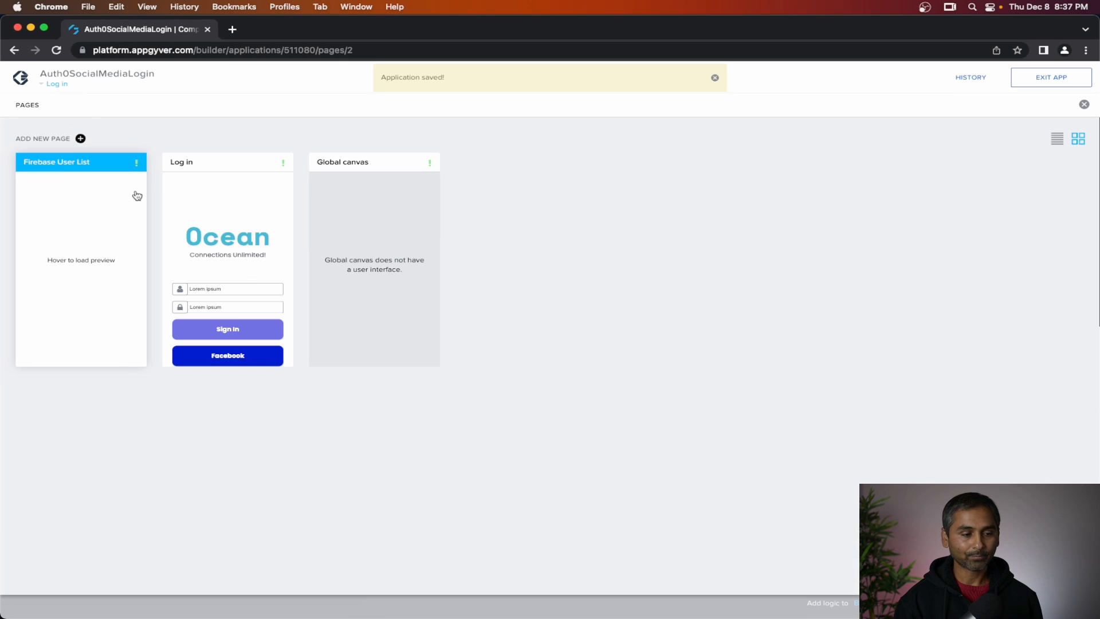
pyautogui.click(80, 138)
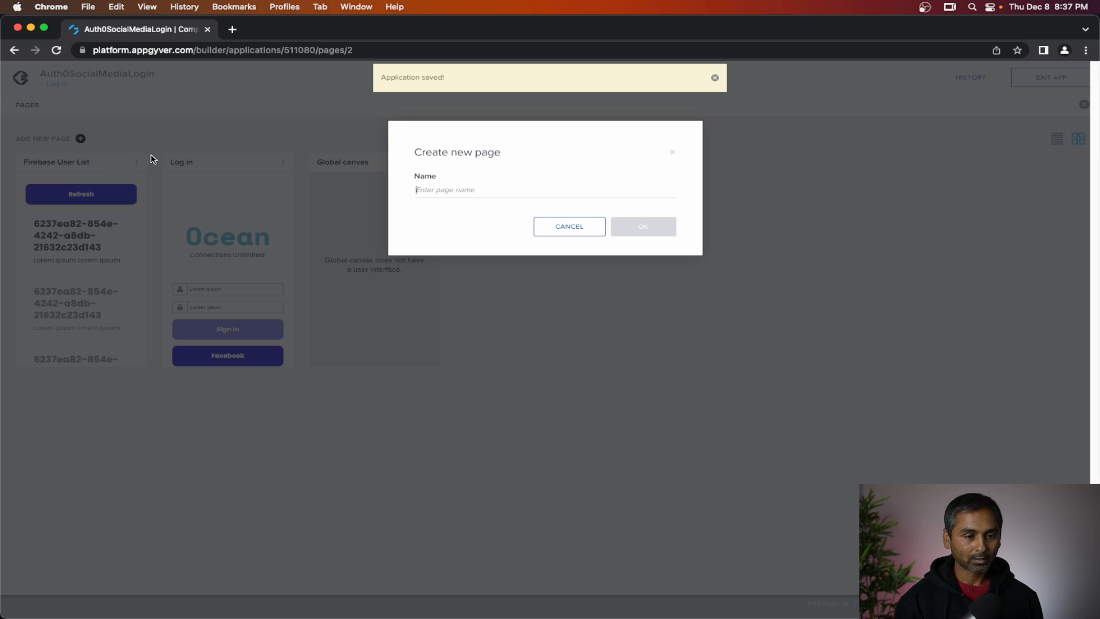
pyautogui.click(452, 189)
pyautogui.write('oAuth2')
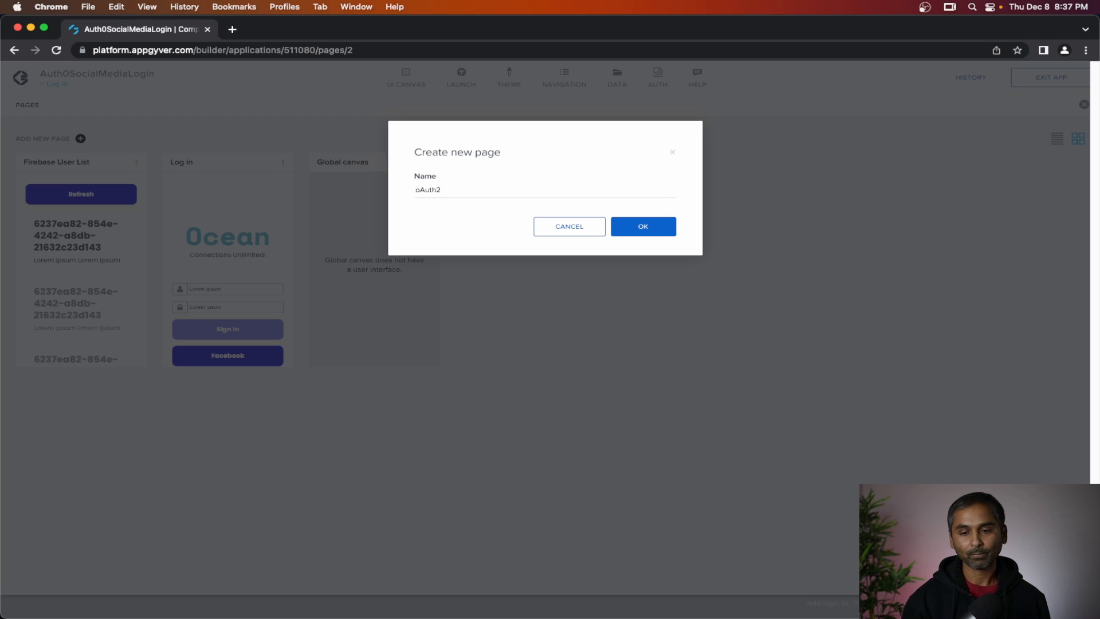
pyautogui.click(647, 234)
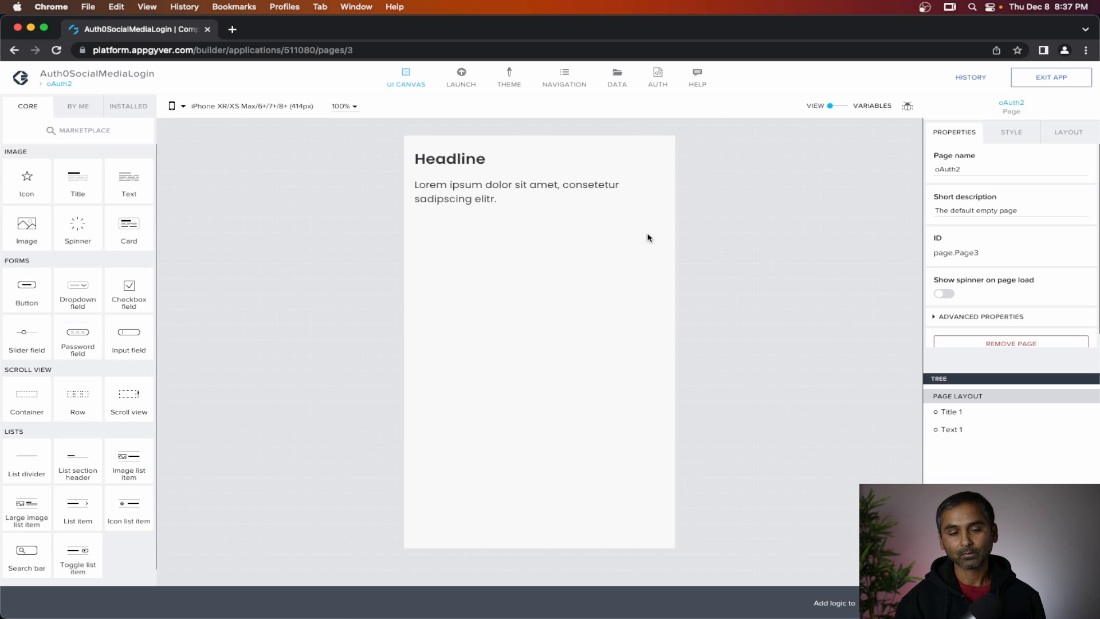
# Delete the default headline and text paragraph from the oAuth2 page and save the application.
pyautogui.click(550, 161)
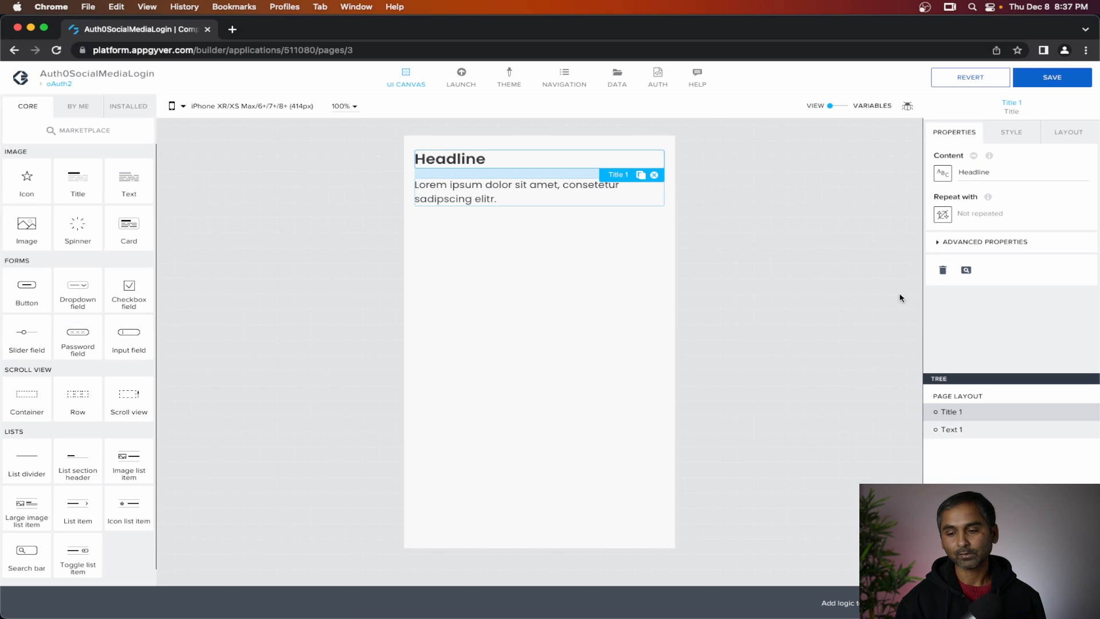
pyautogui.click(942, 272)
pyautogui.click(519, 175)
pyautogui.scroll(-1, 964, 306)
pyautogui.click(940, 330)
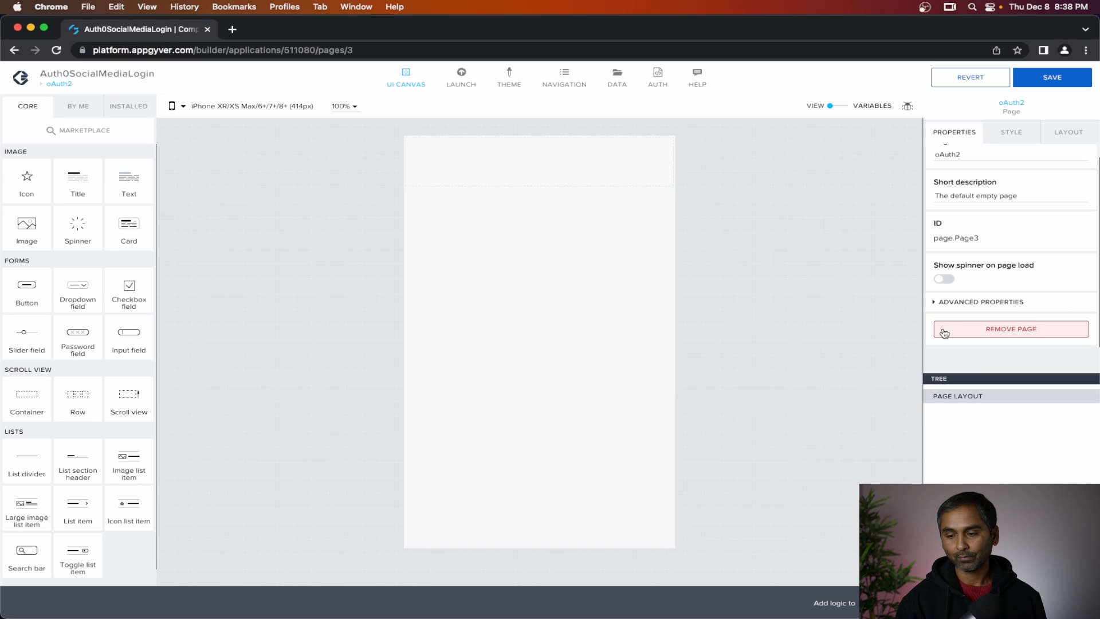
pyautogui.click(1052, 78)
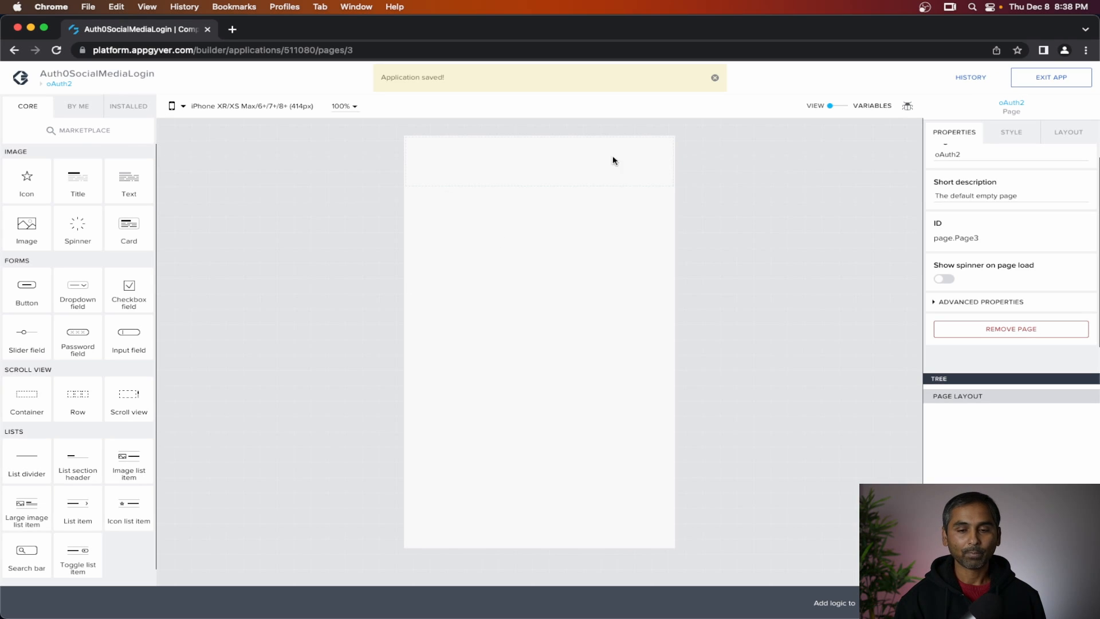
# On the Log in page, add an Open page logic node to the Facebook button and connect it to the Component tap event.
pyautogui.click(59, 84)
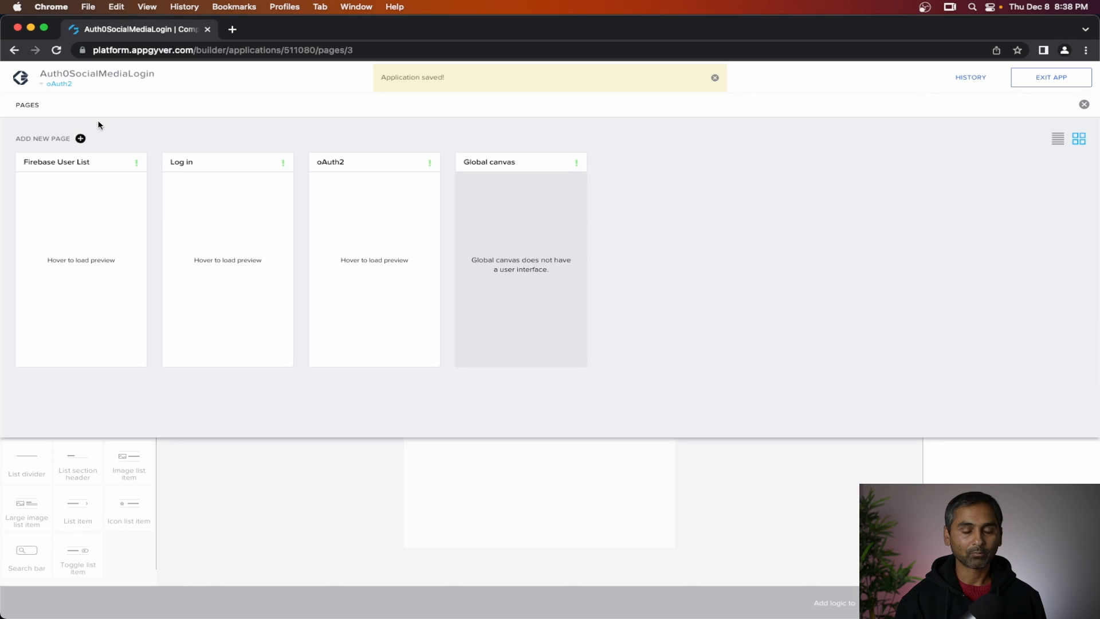
pyautogui.click(216, 252)
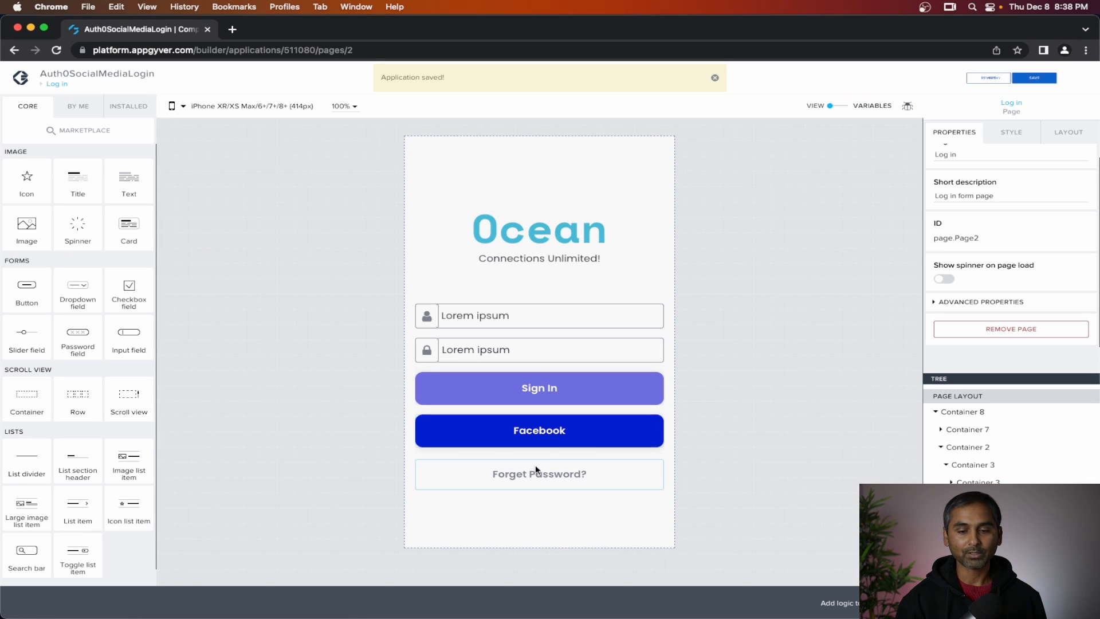
pyautogui.click(559, 440)
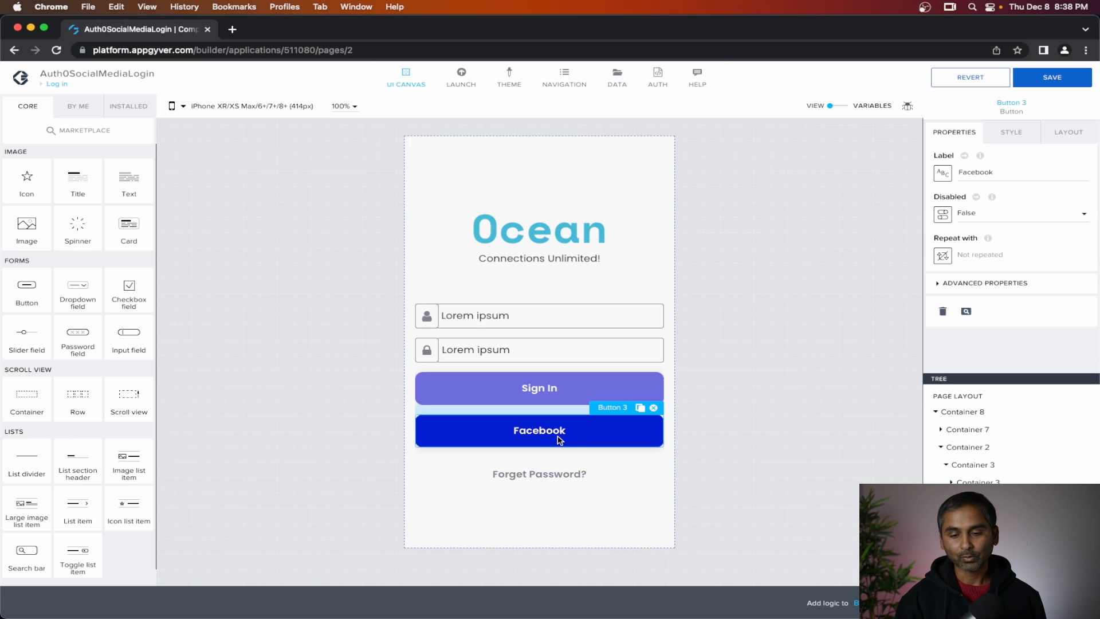
pyautogui.click(827, 603)
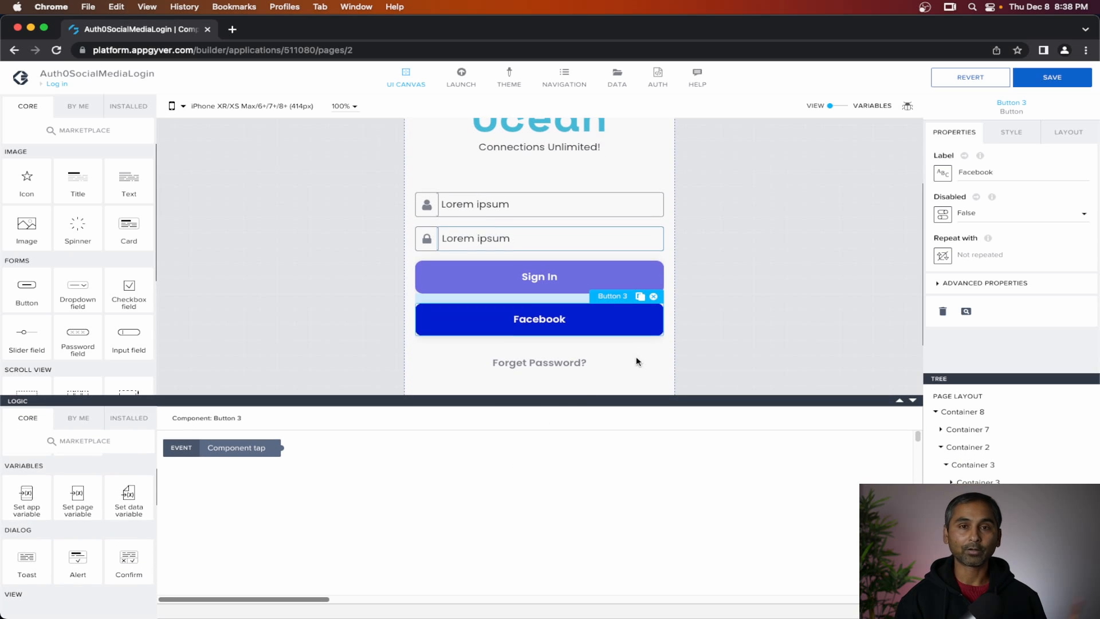
pyautogui.scroll(2, 50, 504)
pyautogui.moveTo(50, 508); pyautogui.dragTo(461, 487)
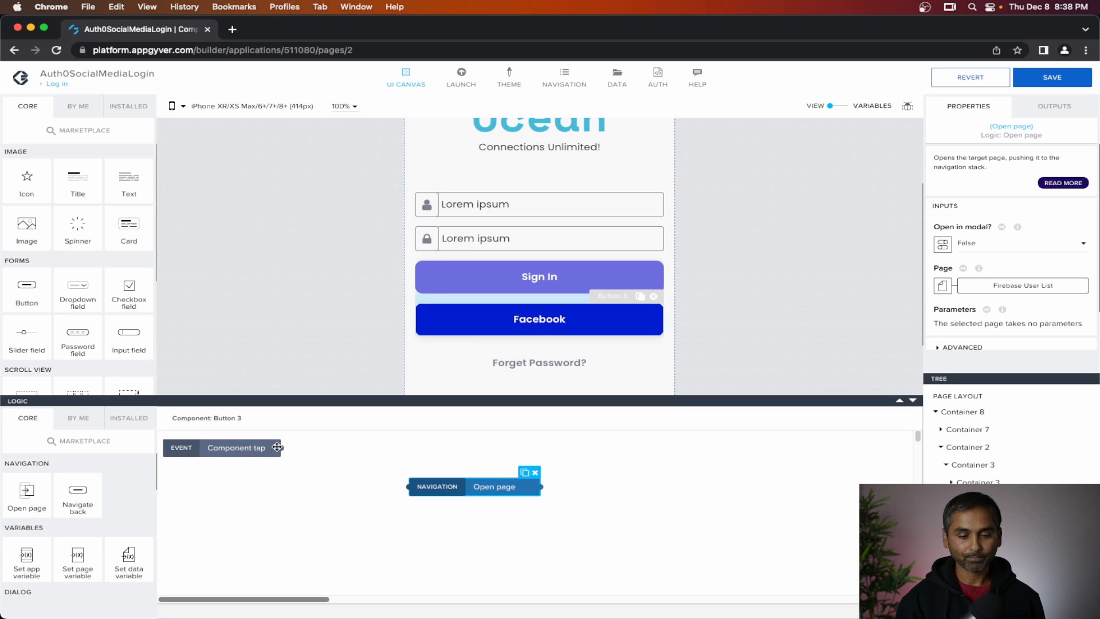
pyautogui.moveTo(280, 448); pyautogui.dragTo(410, 486)
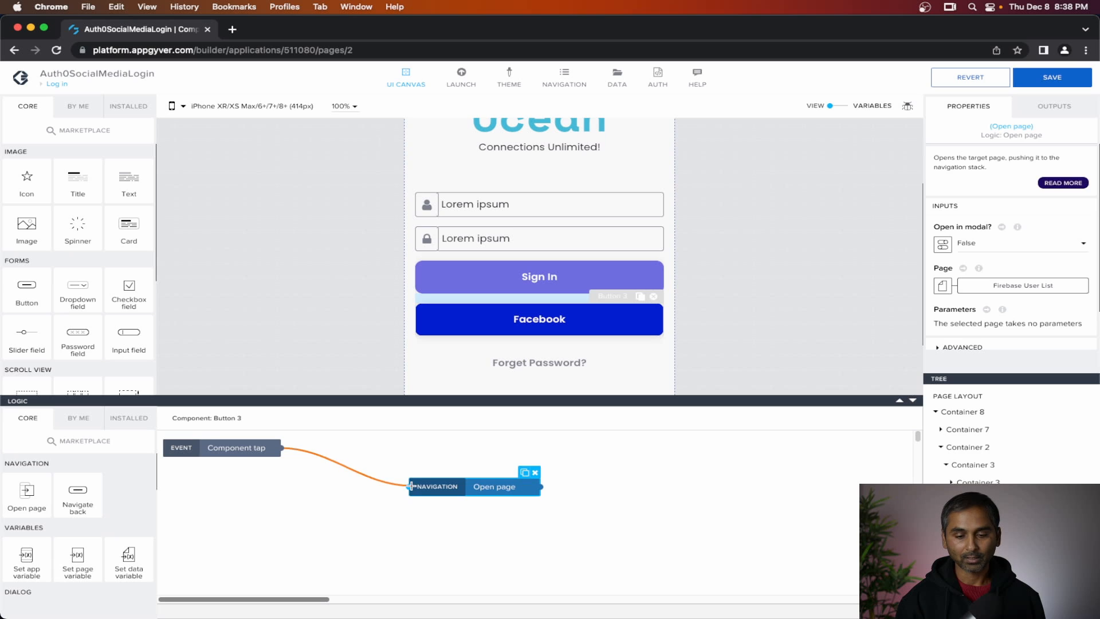
# Set the Open page node's target page to oAuth2.
pyautogui.click(456, 491)
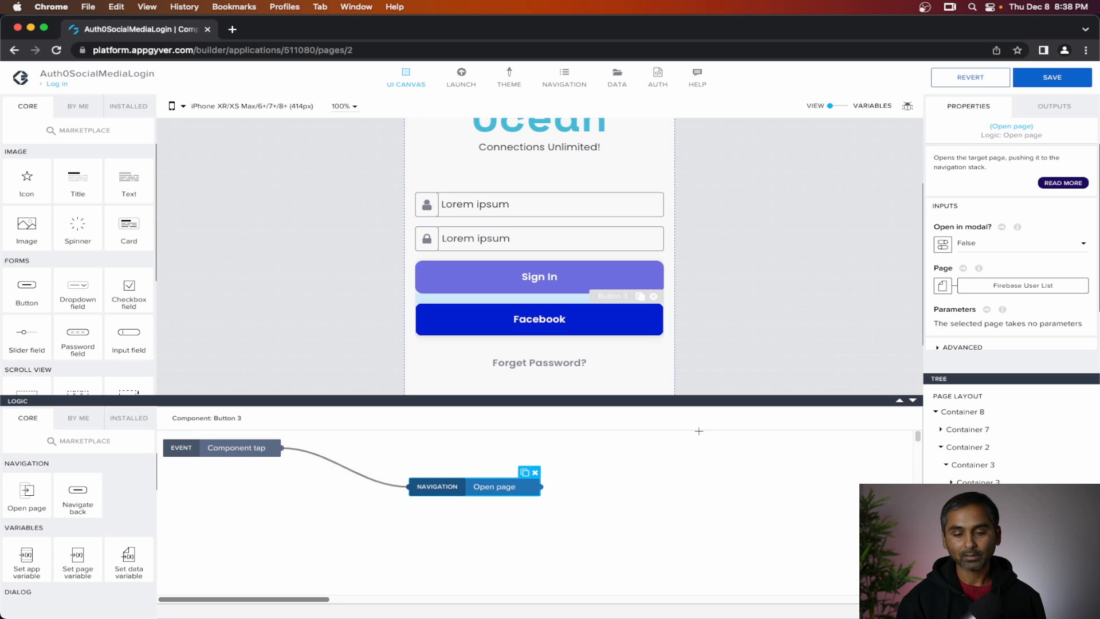
pyautogui.click(995, 285)
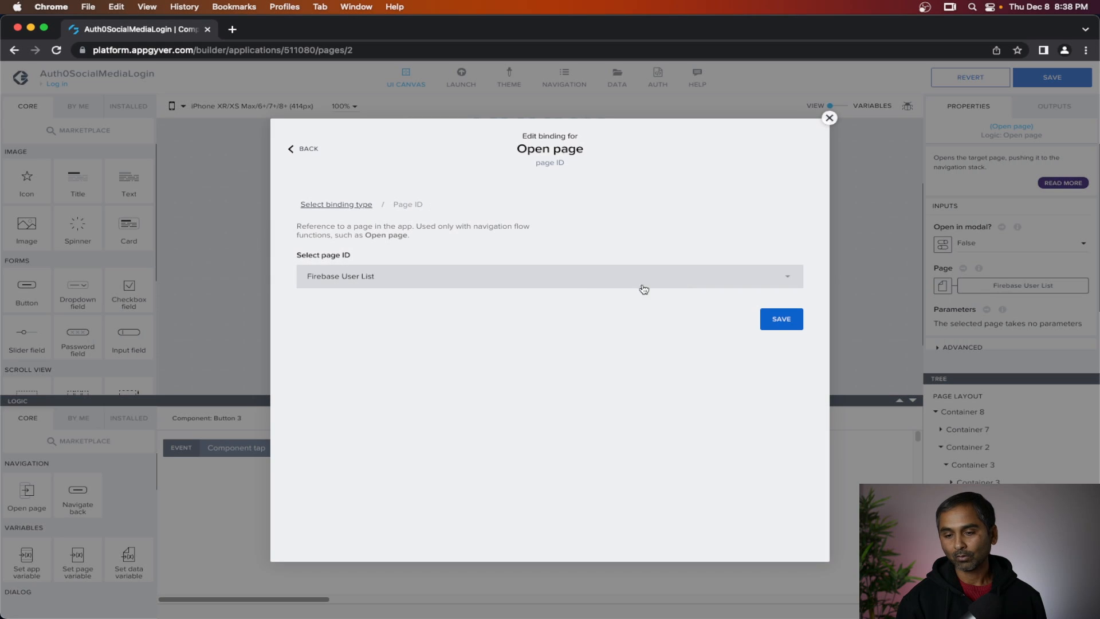
pyautogui.click(326, 332)
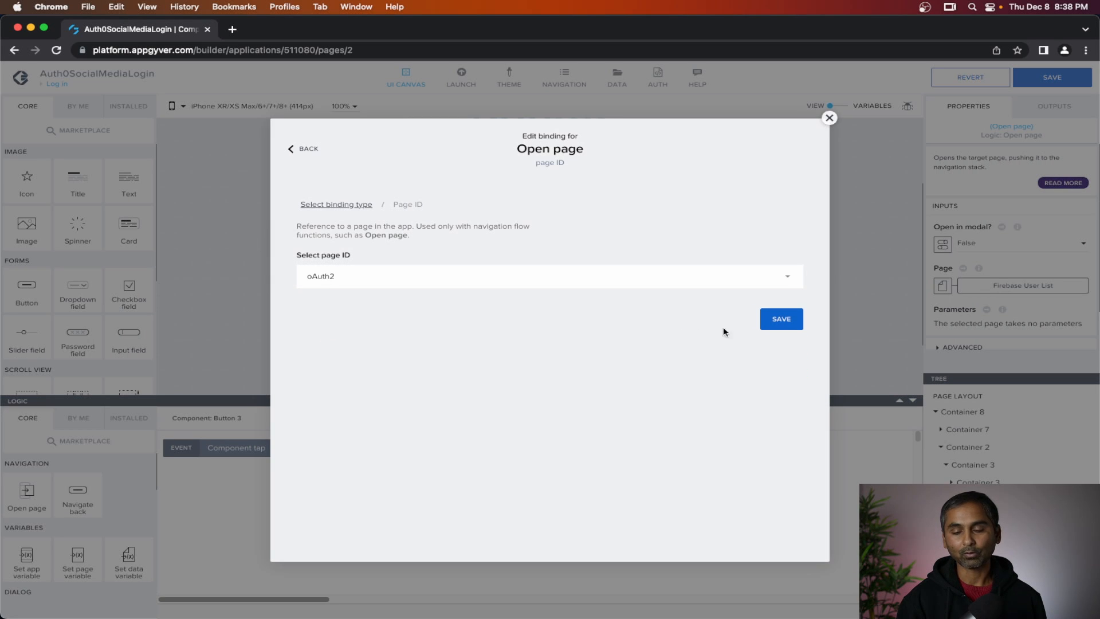
pyautogui.click(781, 321)
# Set the Open page node's Open in modal option to True and save the application.
pyautogui.click(968, 243)
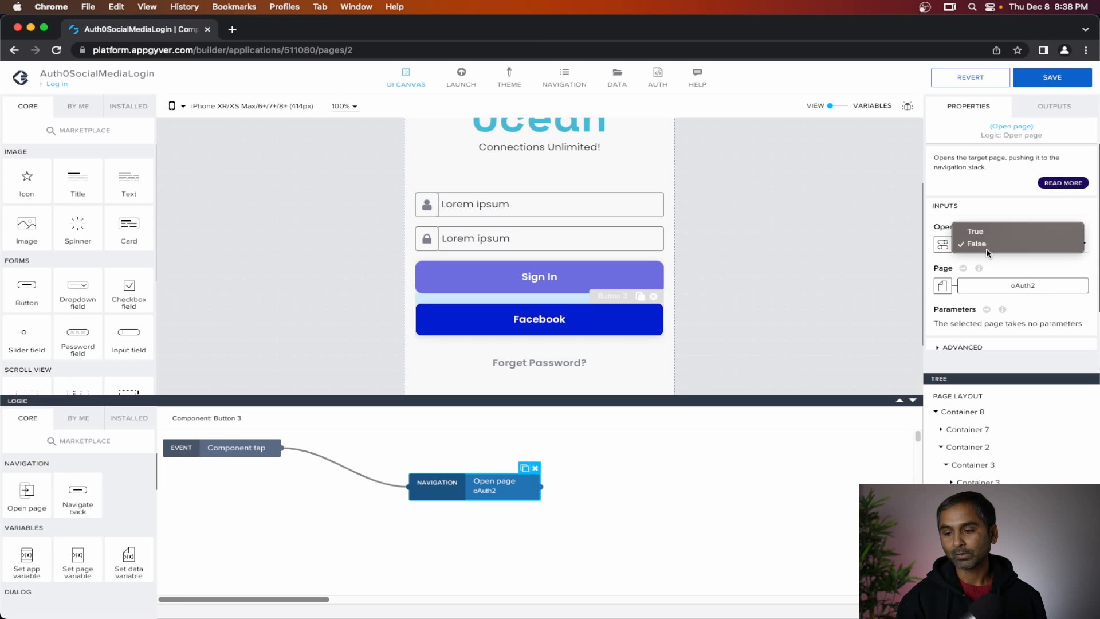
pyautogui.click(965, 240)
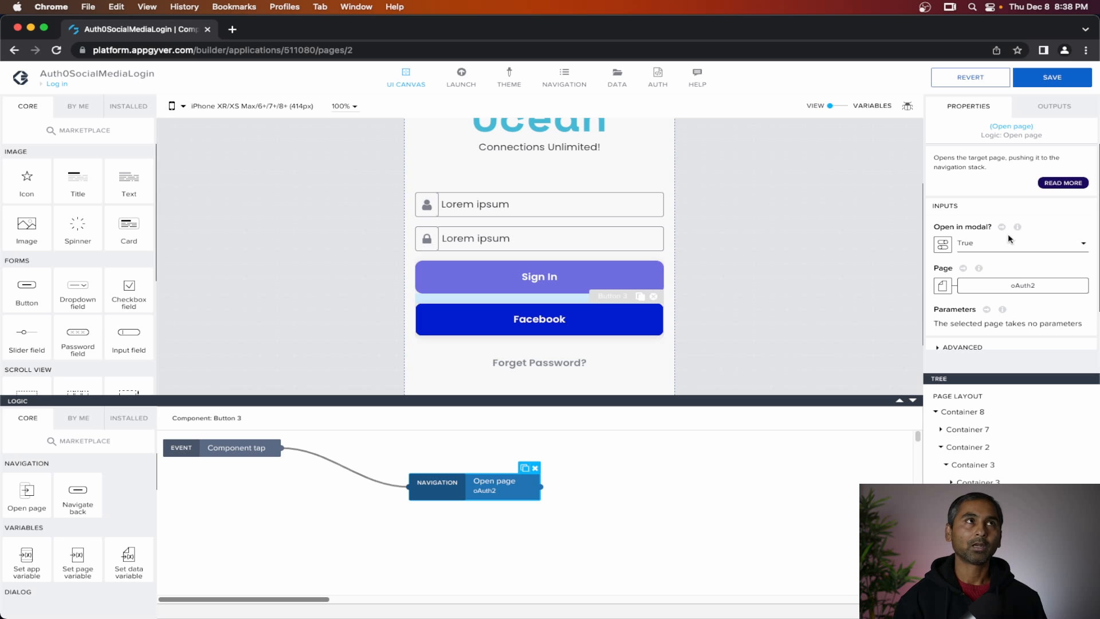
pyautogui.scroll(-2, 1011, 275)
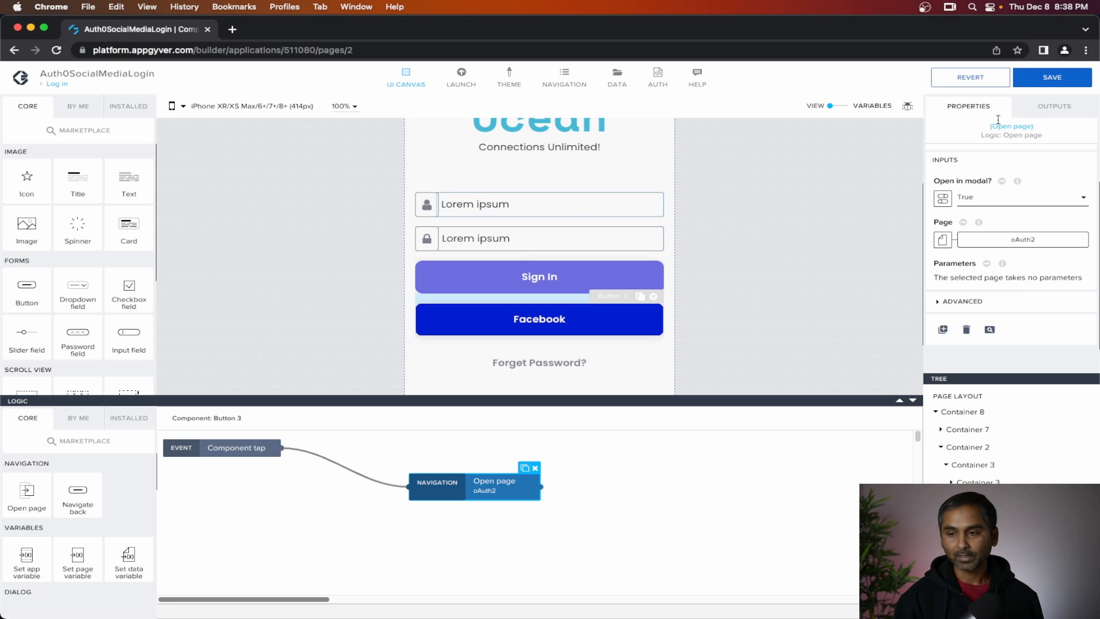
pyautogui.click(1054, 80)
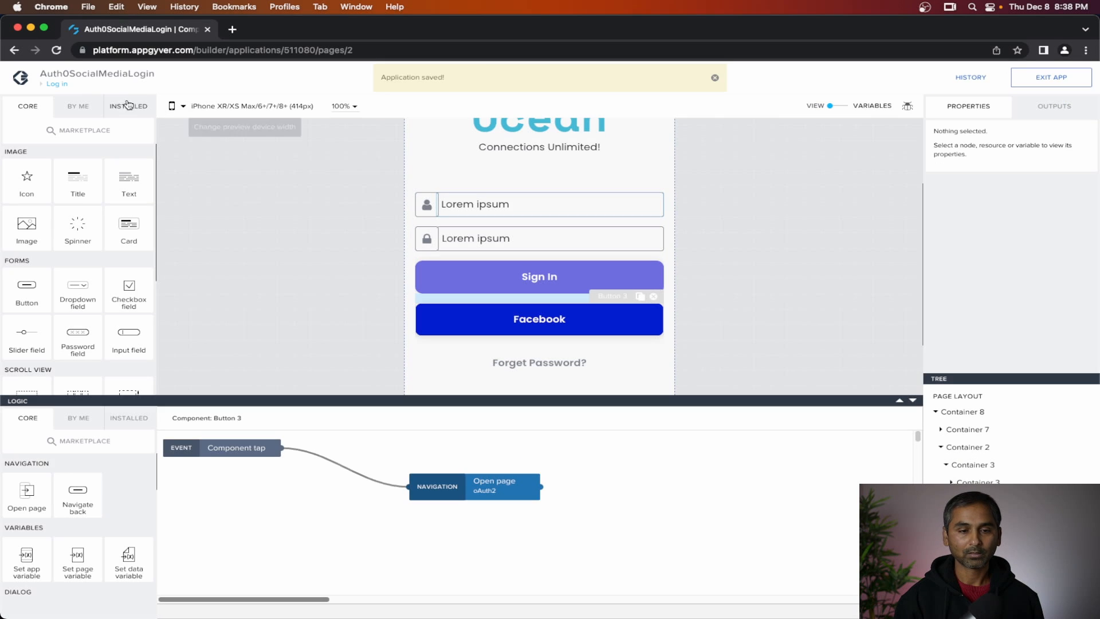
# On the oAuth2 page, enable the advanced property that allows the page to be opened without authentication.
pyautogui.click(66, 86)
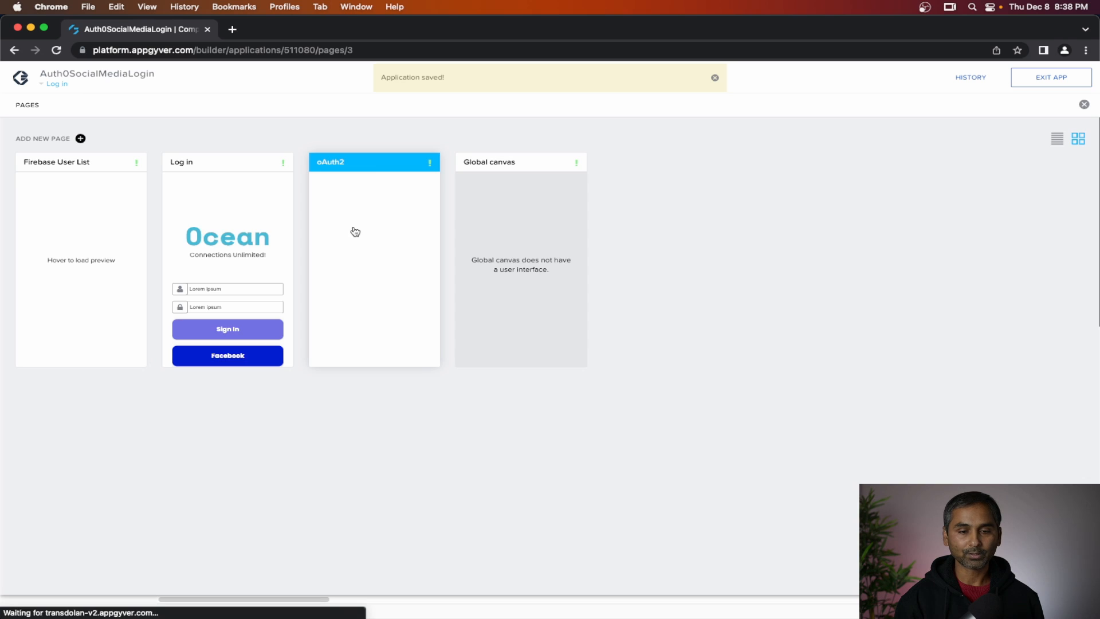
pyautogui.click(353, 228)
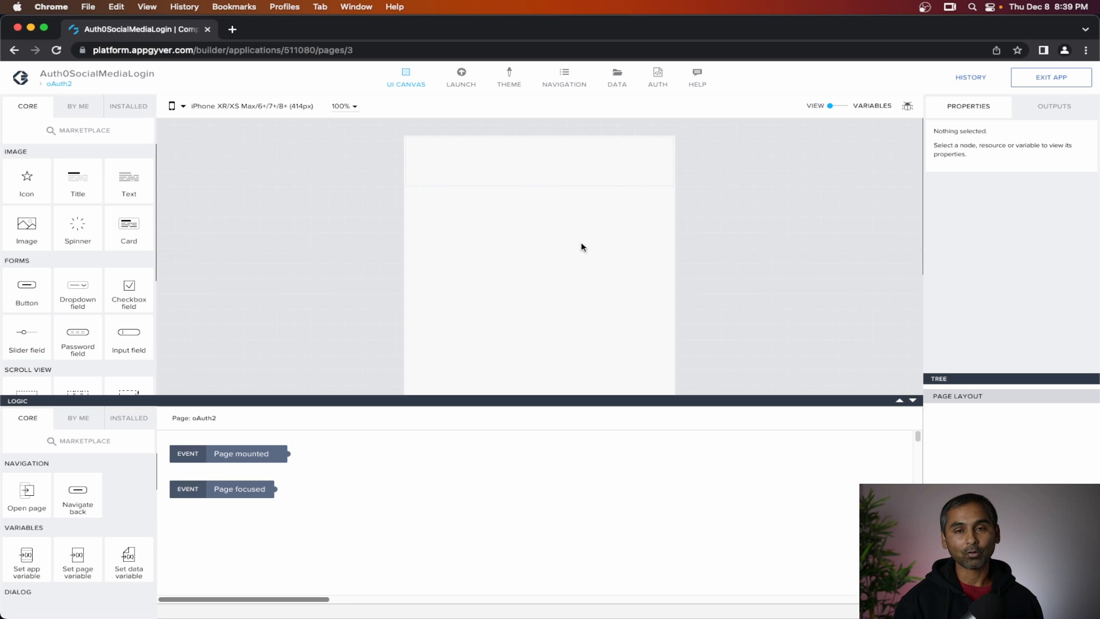
pyautogui.scroll(-3, 582, 243)
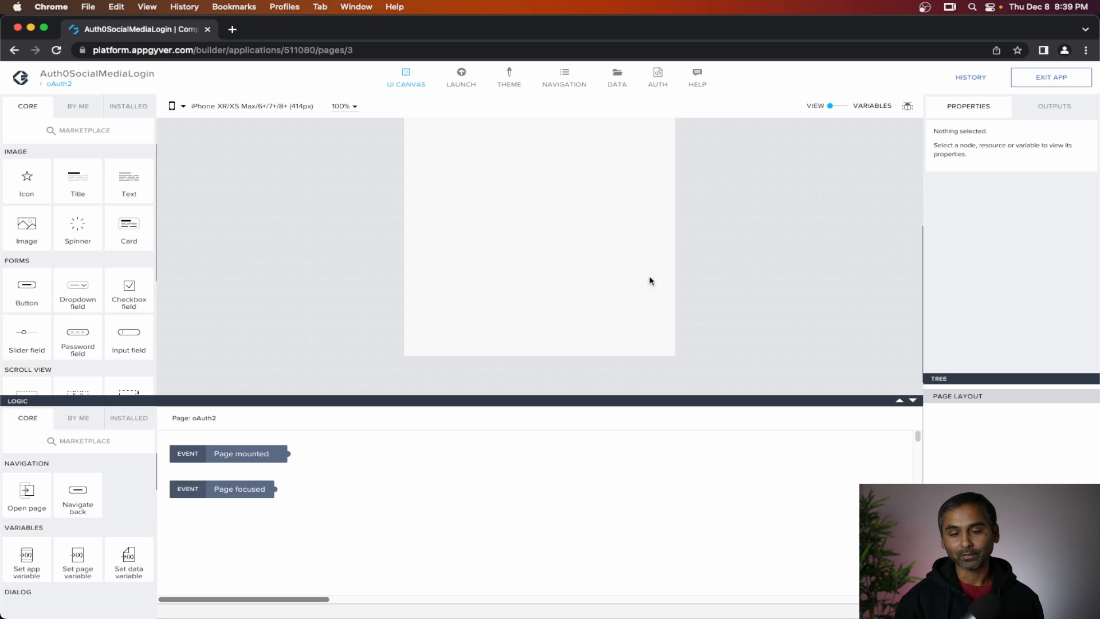
pyautogui.click(977, 396)
pyautogui.scroll(-1, 971, 278)
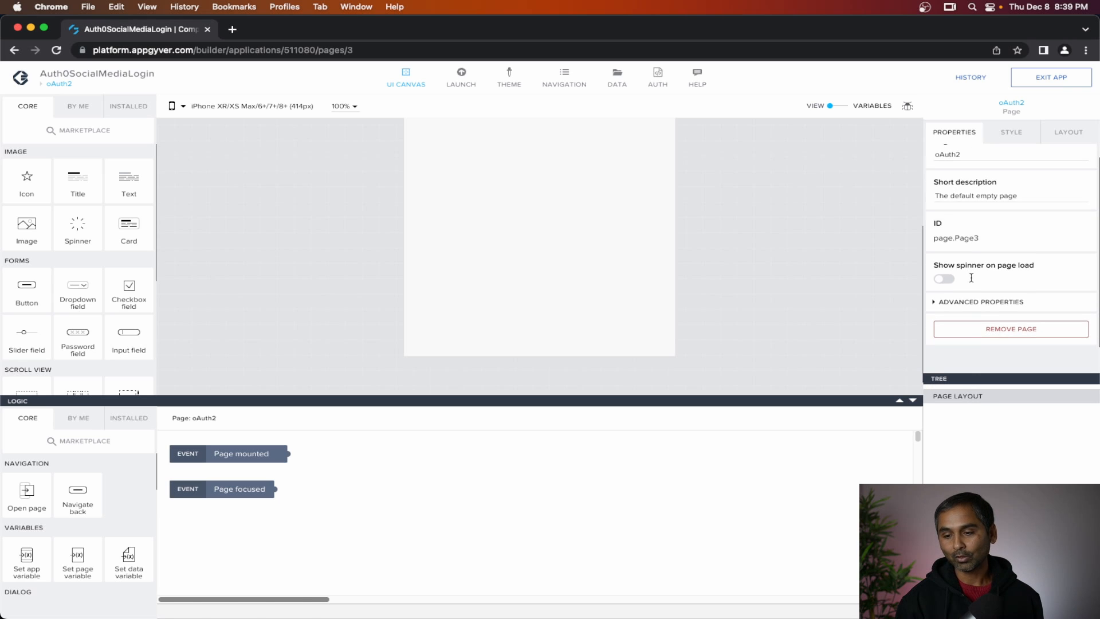
pyautogui.click(981, 302)
pyautogui.scroll(-1, 986, 310)
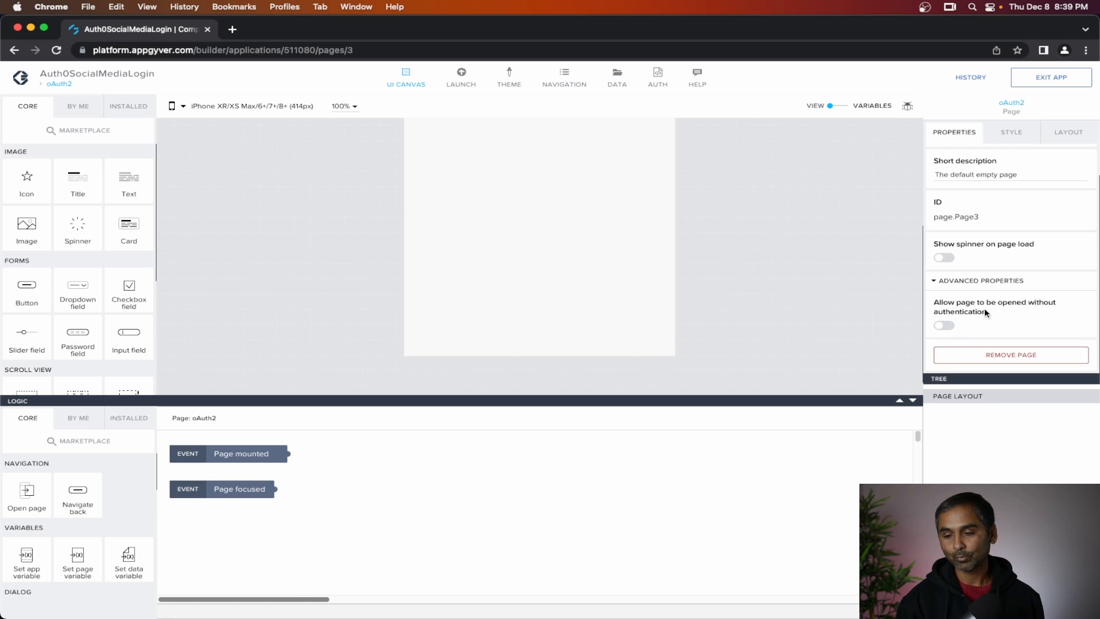
pyautogui.click(944, 324)
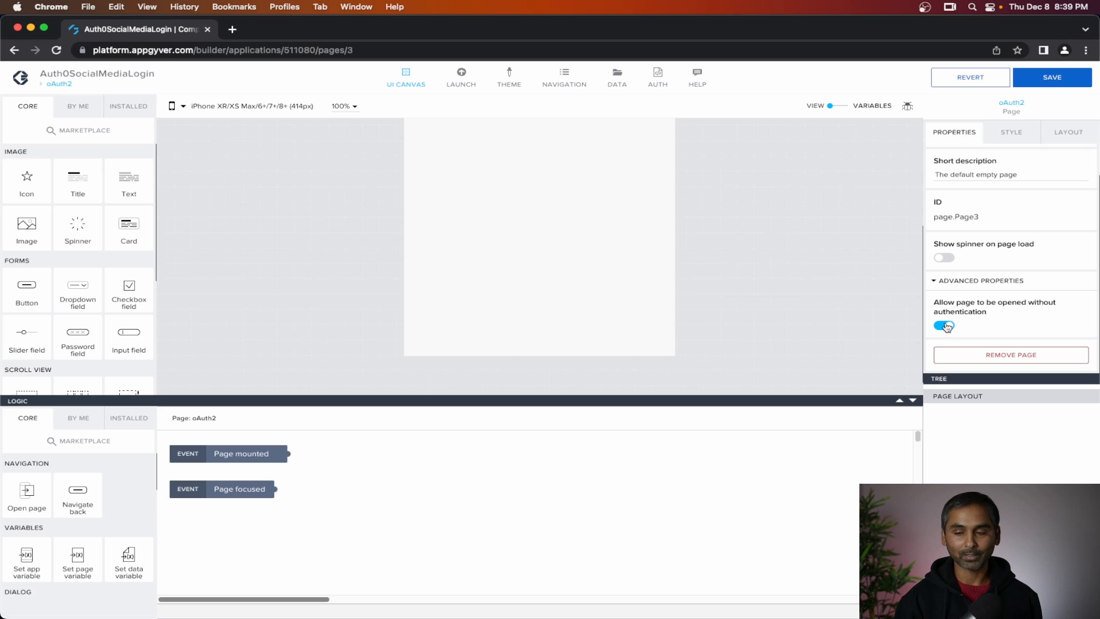
# Clear the oAuth2 page's padding to 0px on all four sides.
pyautogui.click(1071, 139)
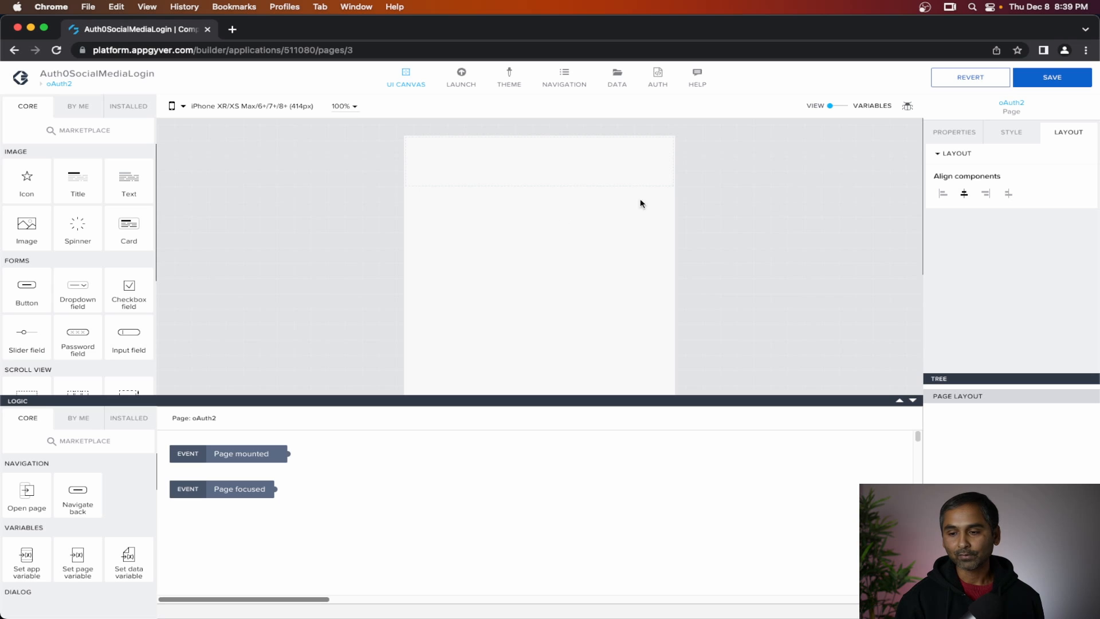
pyautogui.click(1029, 139)
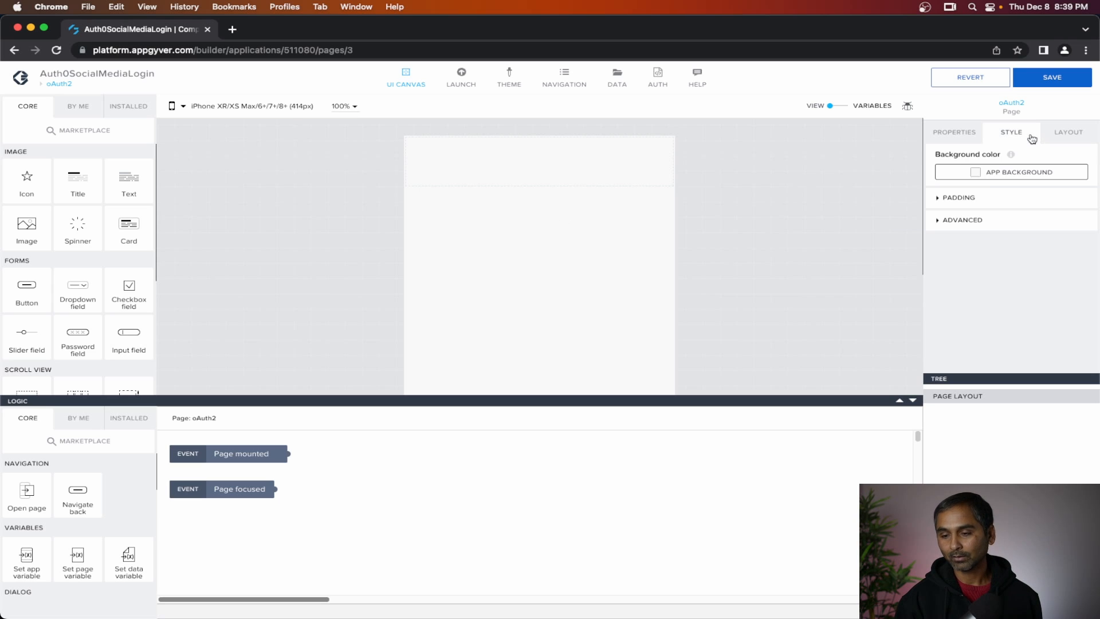
pyautogui.click(942, 201)
pyautogui.click(960, 242)
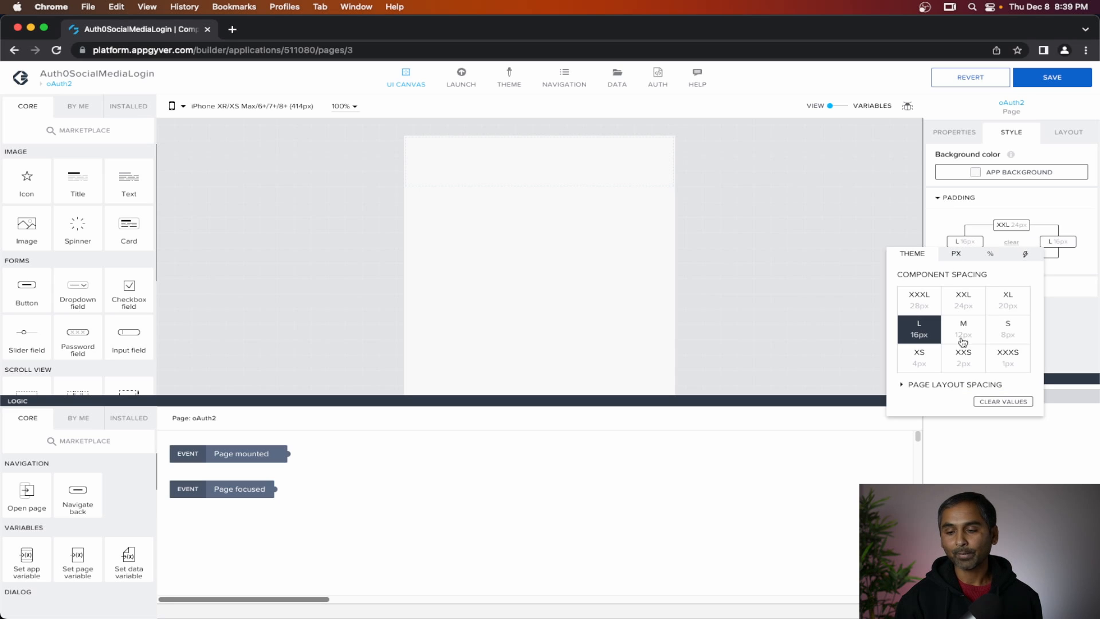
pyautogui.click(1003, 401)
pyautogui.click(1066, 248)
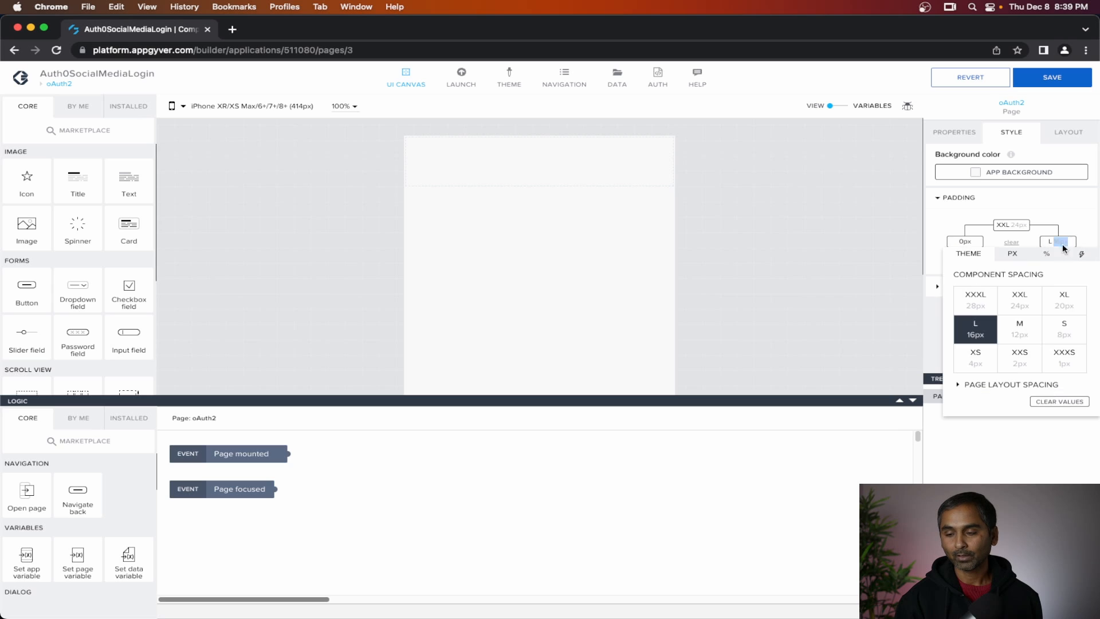
pyautogui.click(1066, 401)
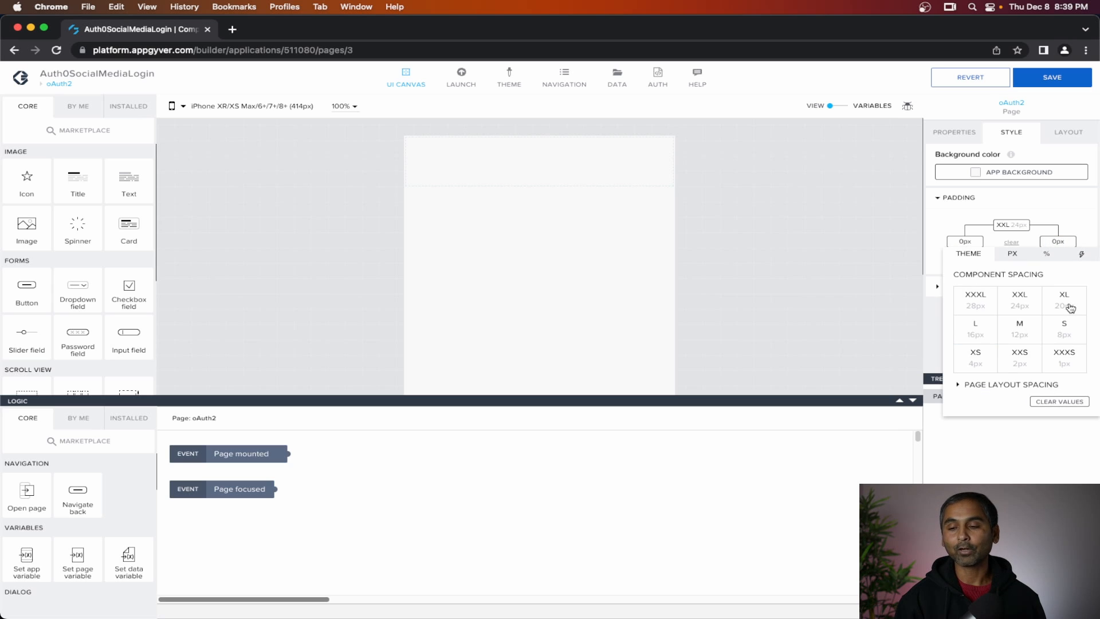
pyautogui.click(1016, 256)
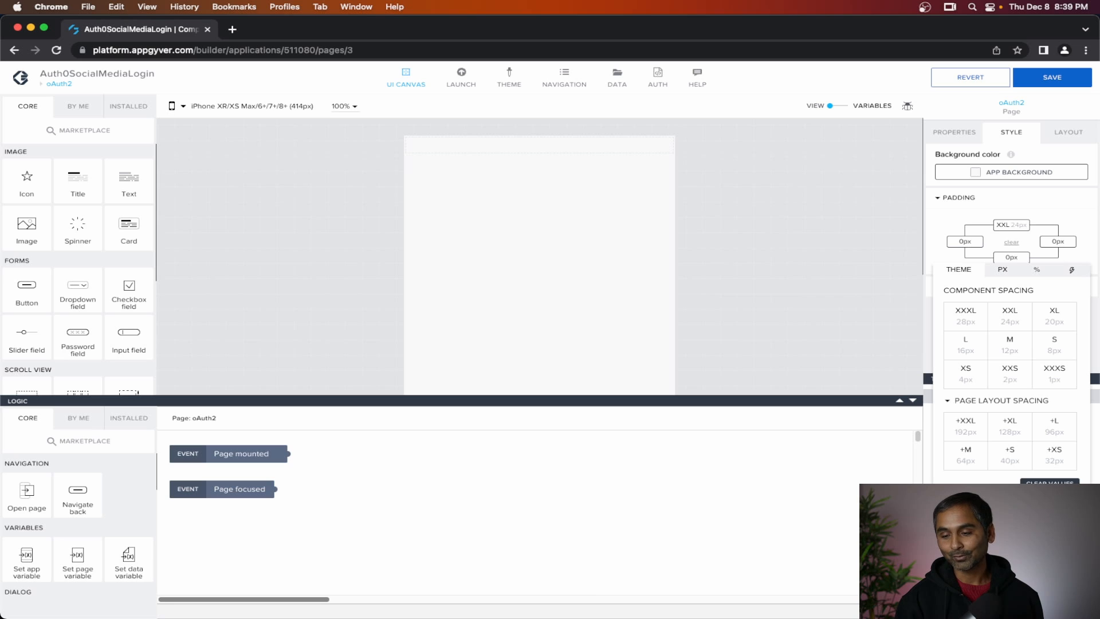
pyautogui.click(1031, 243)
pyautogui.click(1021, 226)
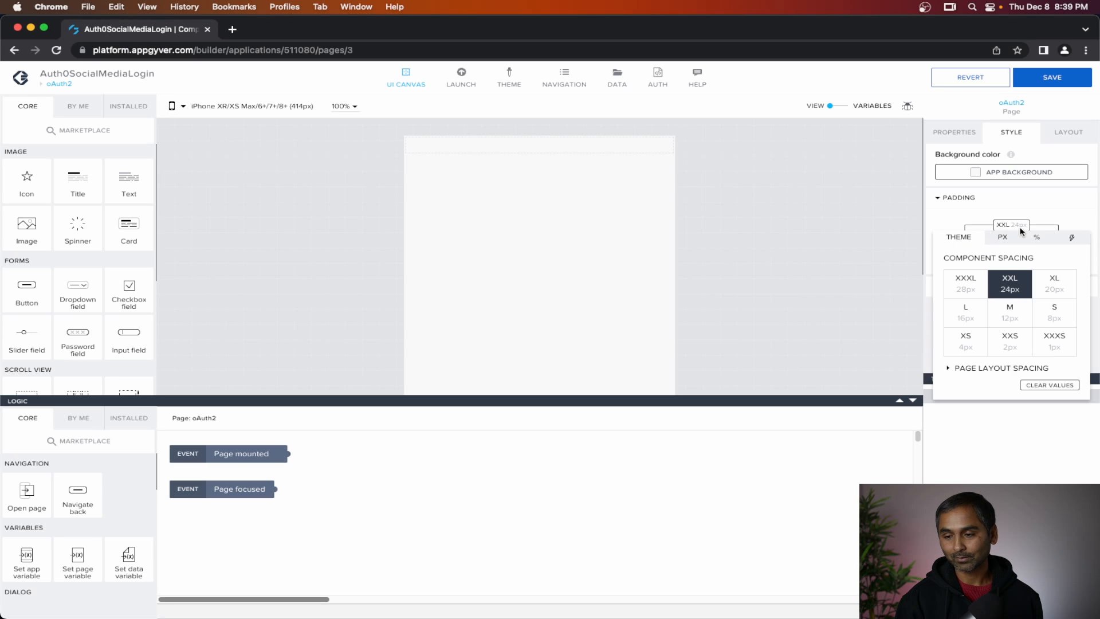
pyautogui.click(1030, 384)
# Enable the oAuth2 page's advanced style options Stretch to the viewport height and Disable scrolling.
pyautogui.click(968, 287)
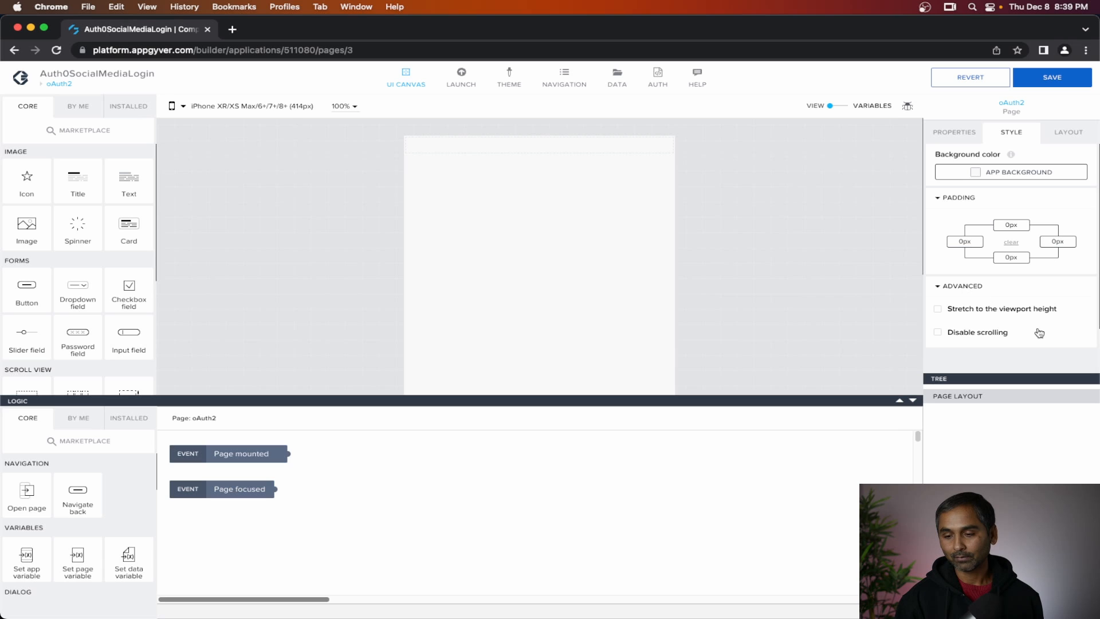
pyautogui.click(938, 310)
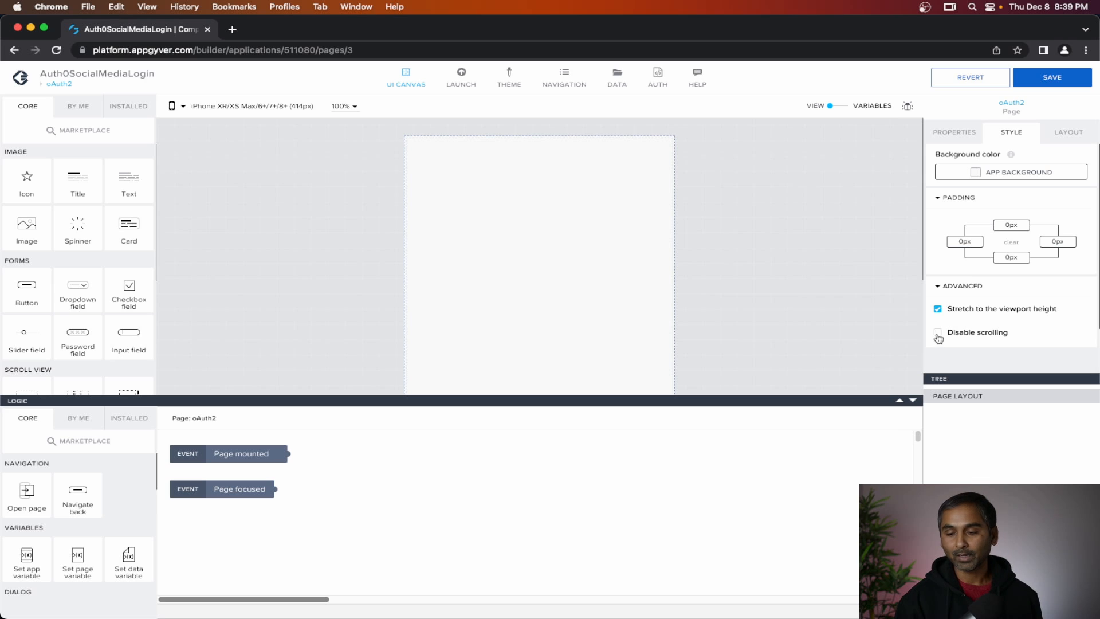
# Search the component marketplace for webview and make sure the WebView component is installed.
pyautogui.click(84, 130)
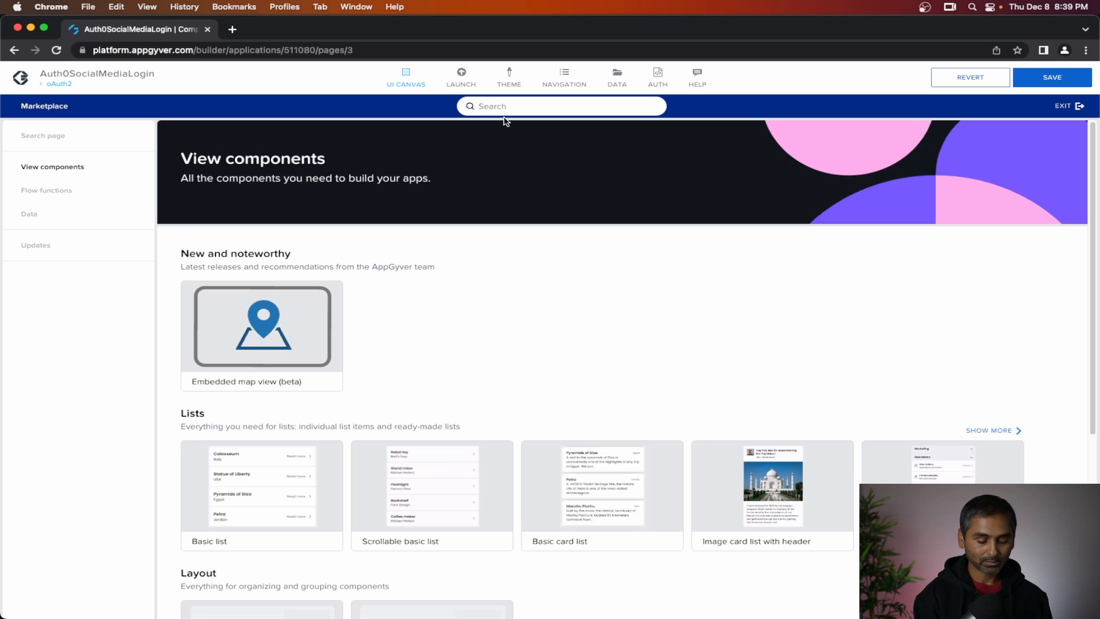
pyautogui.write('webview')
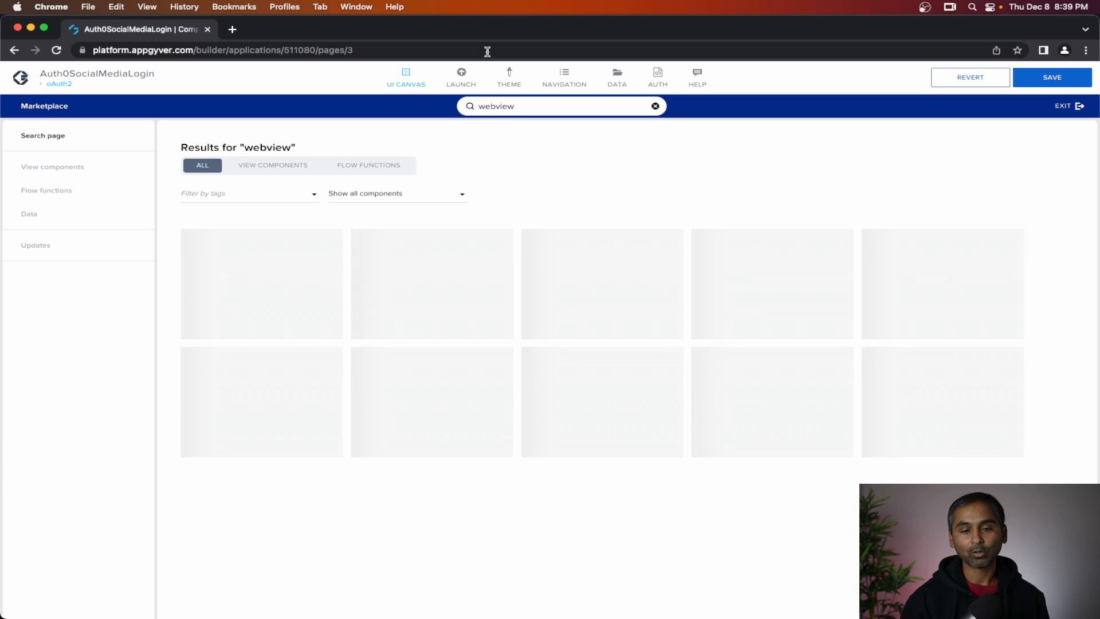
pyautogui.click(246, 277)
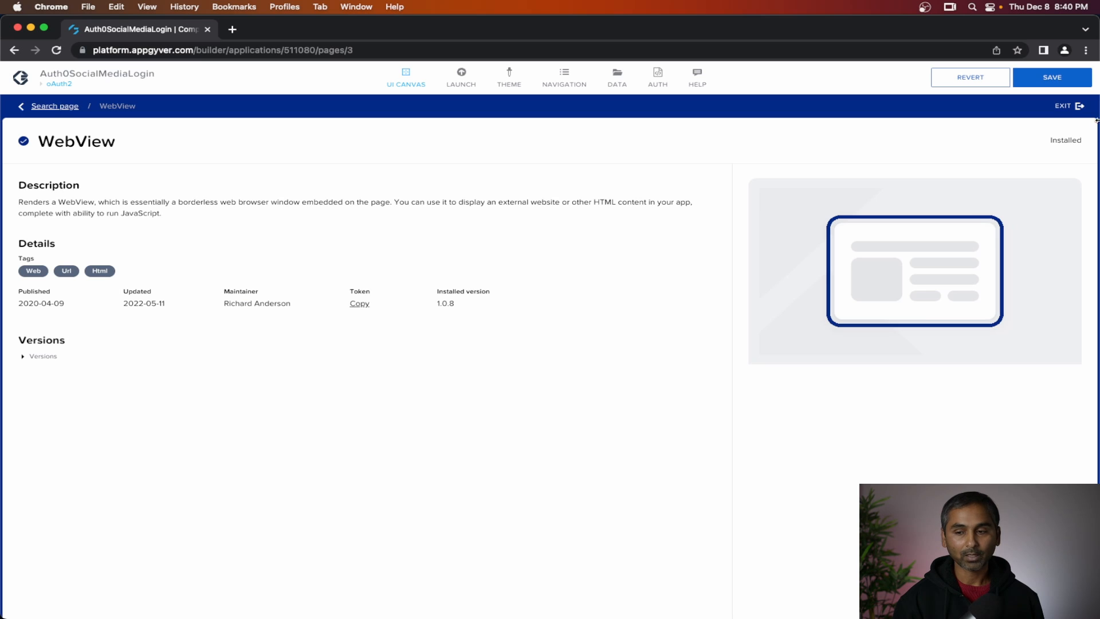
pyautogui.click(1070, 109)
# Place the installed WebView component on the empty oAuth2 page.
pyautogui.click(78, 106)
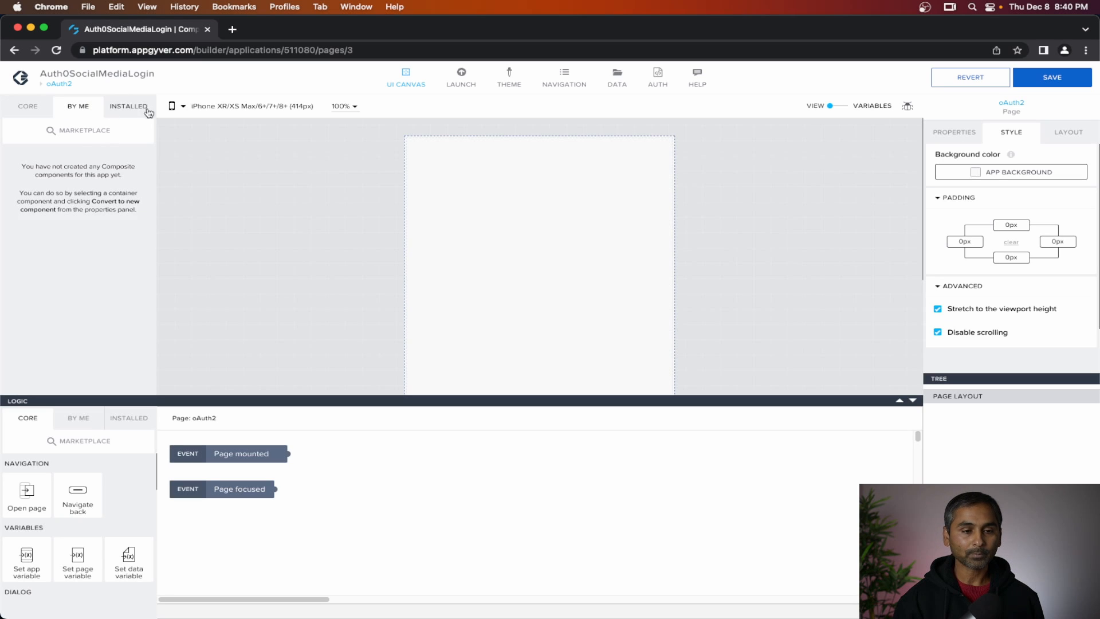
pyautogui.click(140, 108)
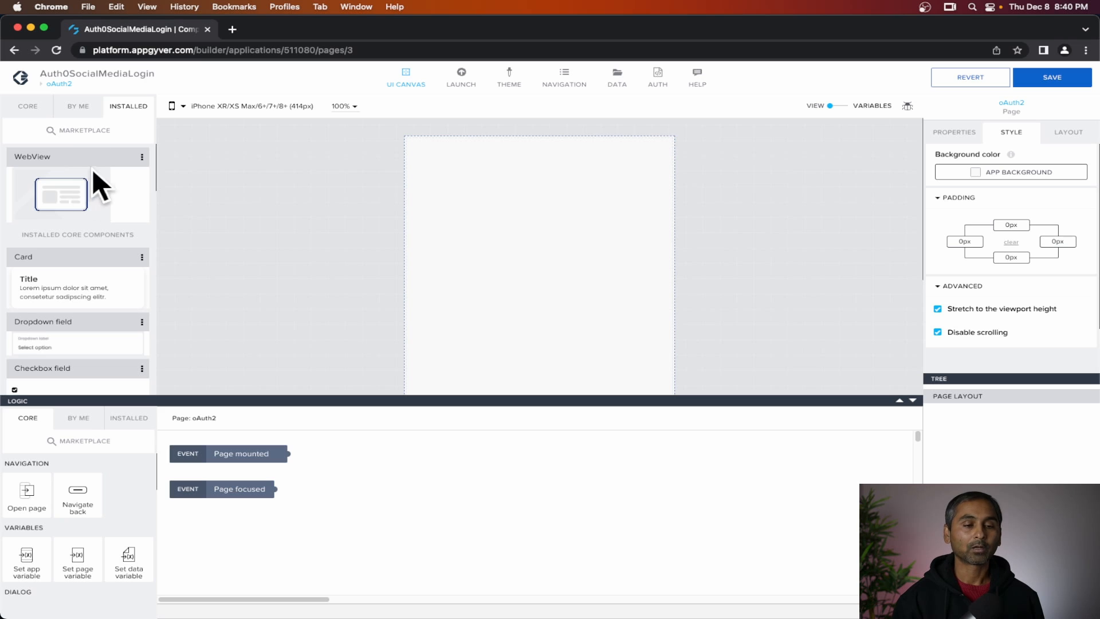
pyautogui.moveTo(63, 188); pyautogui.dragTo(523, 201)
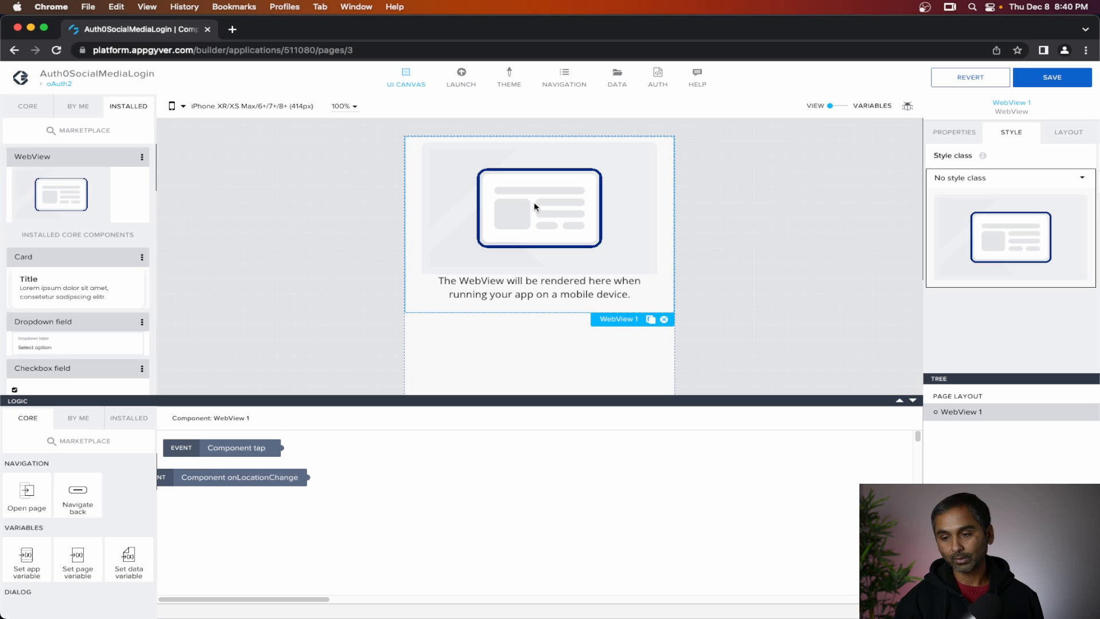
# Switch the WebView component's width and height layout to the Advanced option.
pyautogui.click(1060, 136)
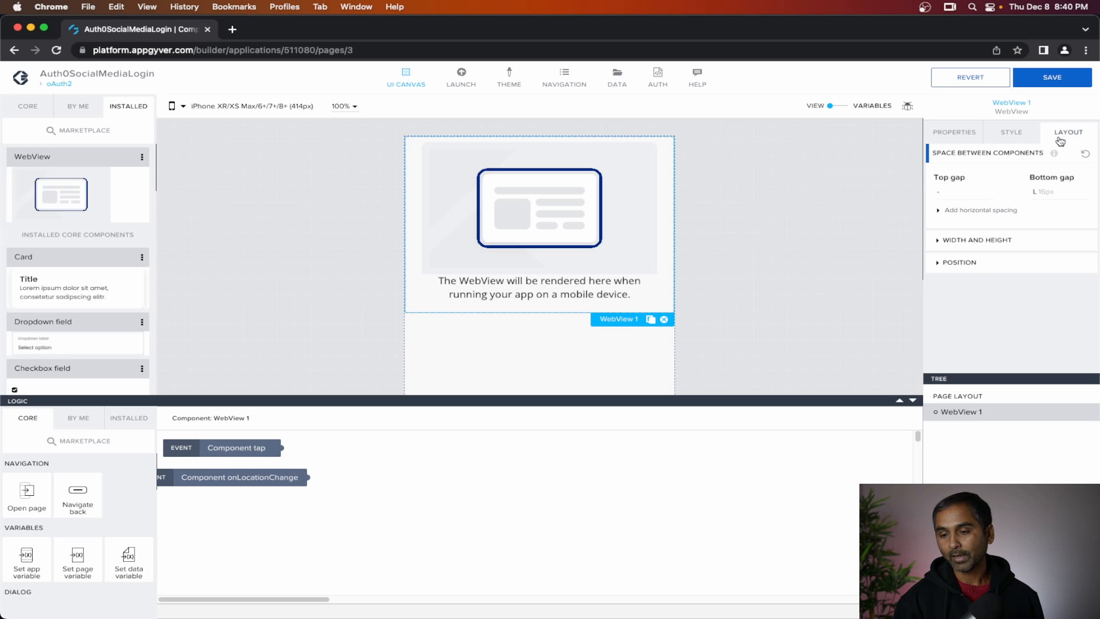
pyautogui.click(968, 263)
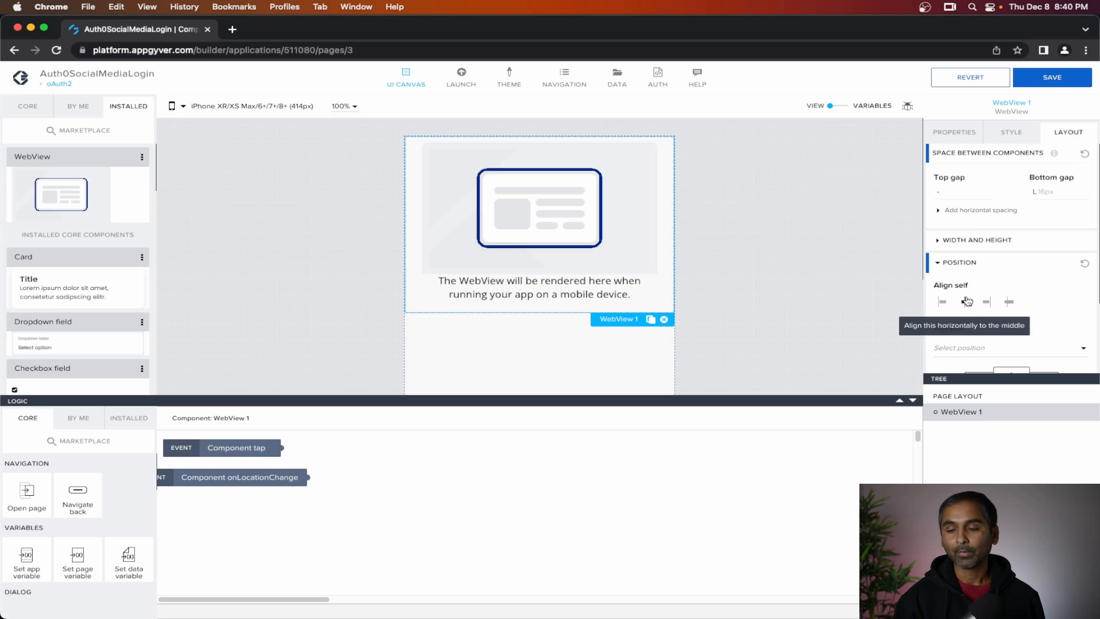
pyautogui.scroll(-3, 1044, 284)
pyautogui.scroll(3, 1023, 260)
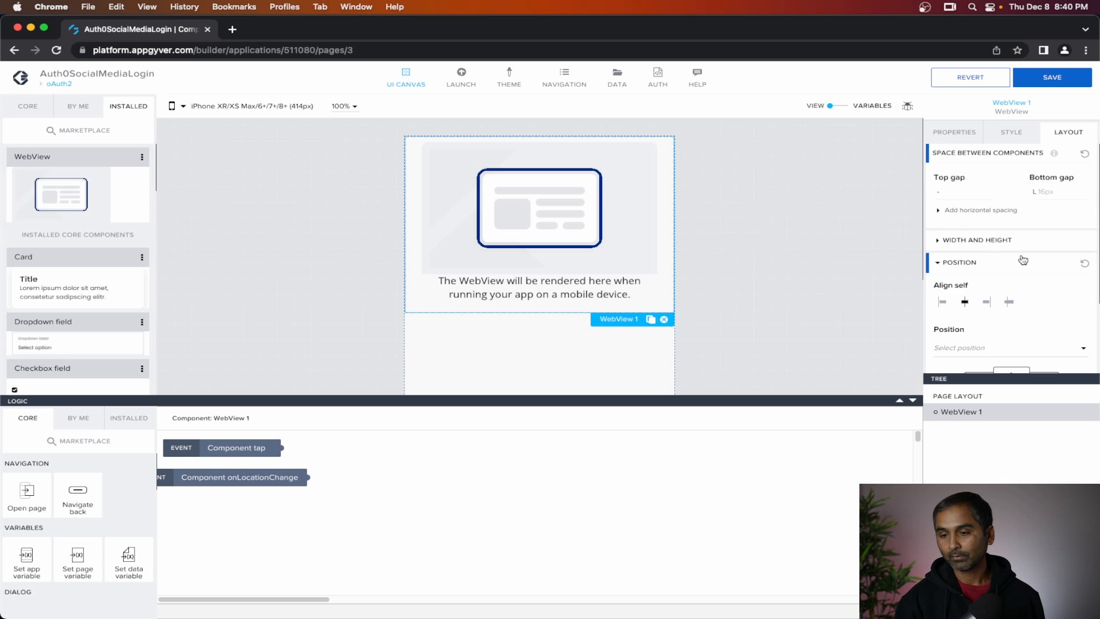
pyautogui.click(984, 240)
pyautogui.scroll(-2, 1031, 255)
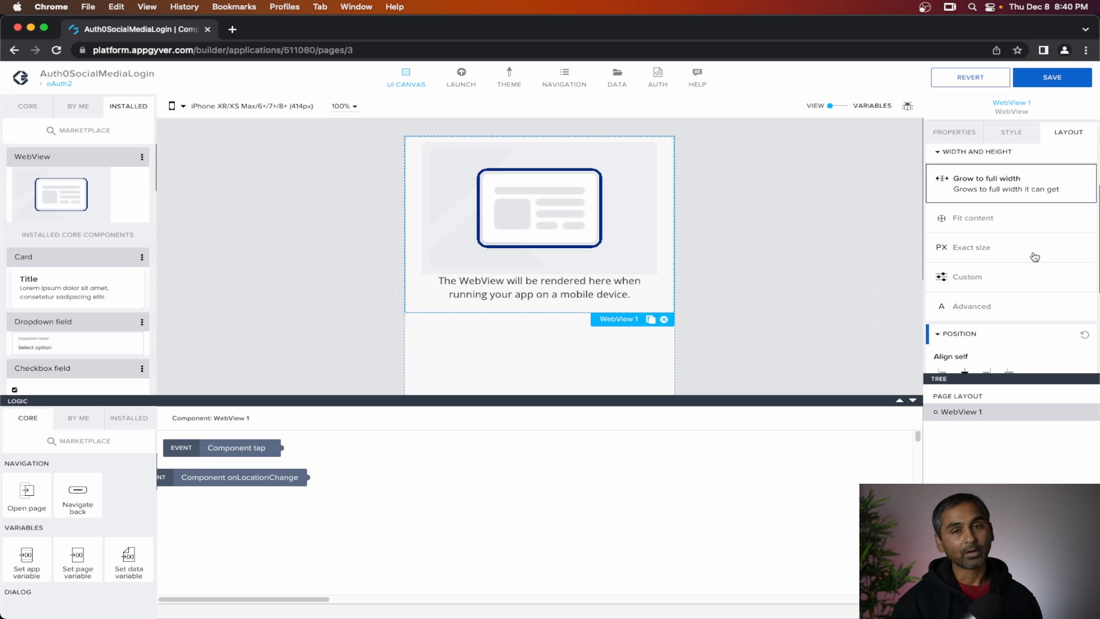
pyautogui.scroll(-1, 1020, 275)
pyautogui.click(977, 287)
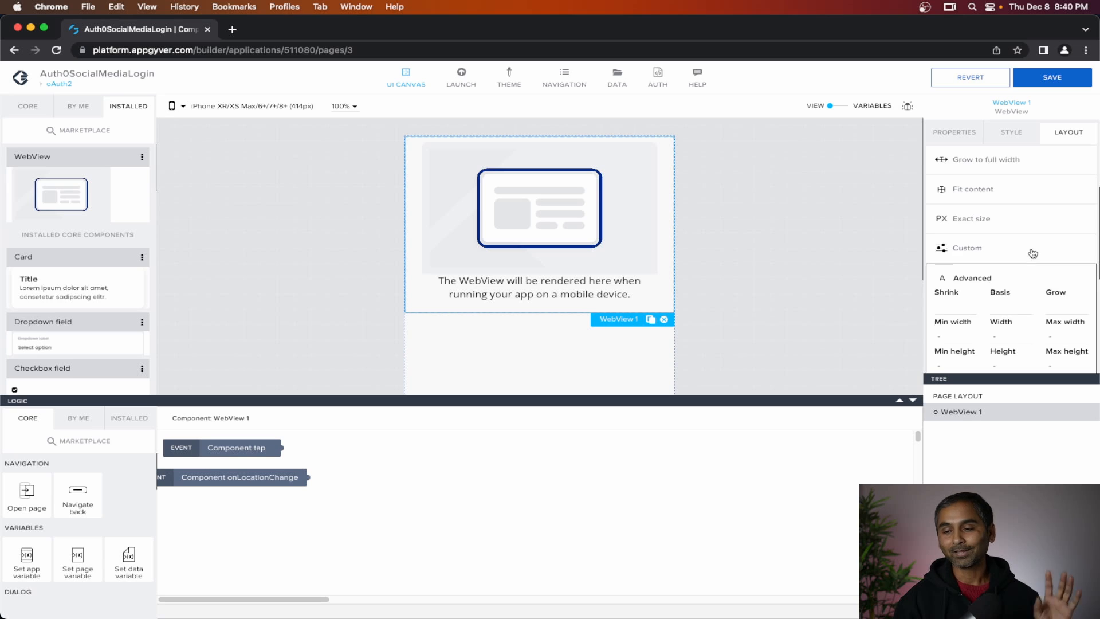
# Set the WebView's Grow value to 1 and save the application.
pyautogui.scroll(-3, 1033, 254)
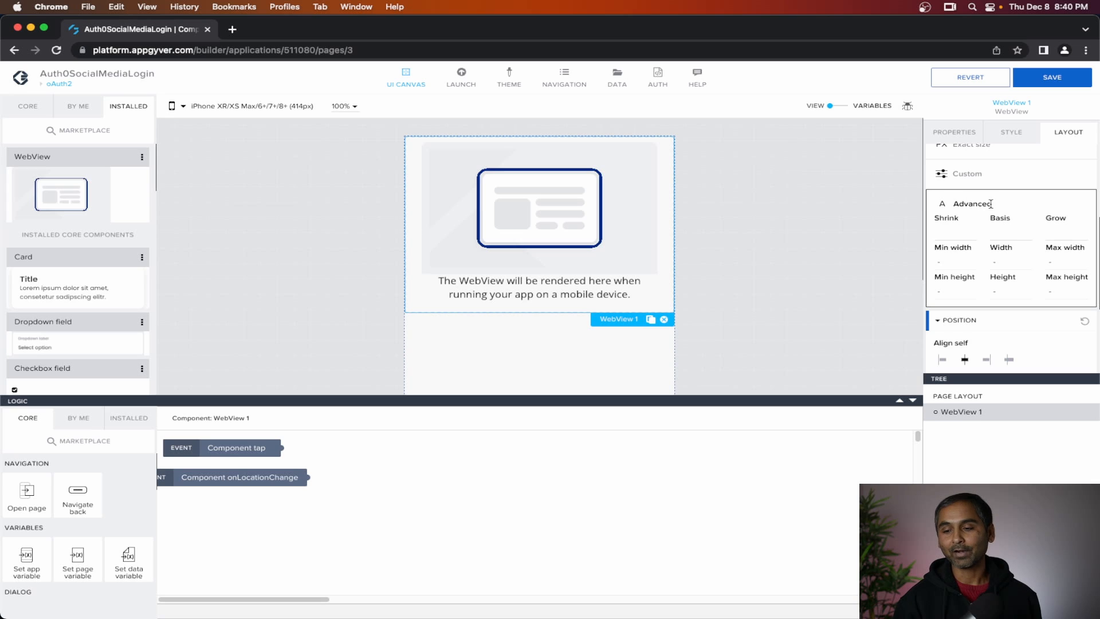
pyautogui.click(1063, 232)
pyautogui.write('1')
pyautogui.scroll(-3, 548, 259)
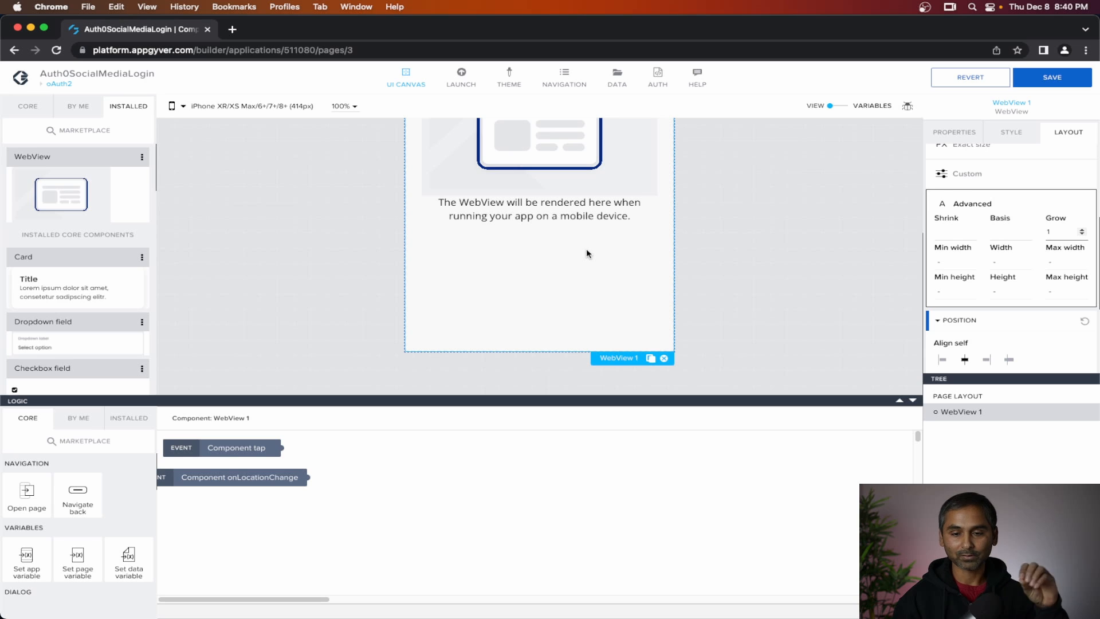
pyautogui.scroll(3, 586, 249)
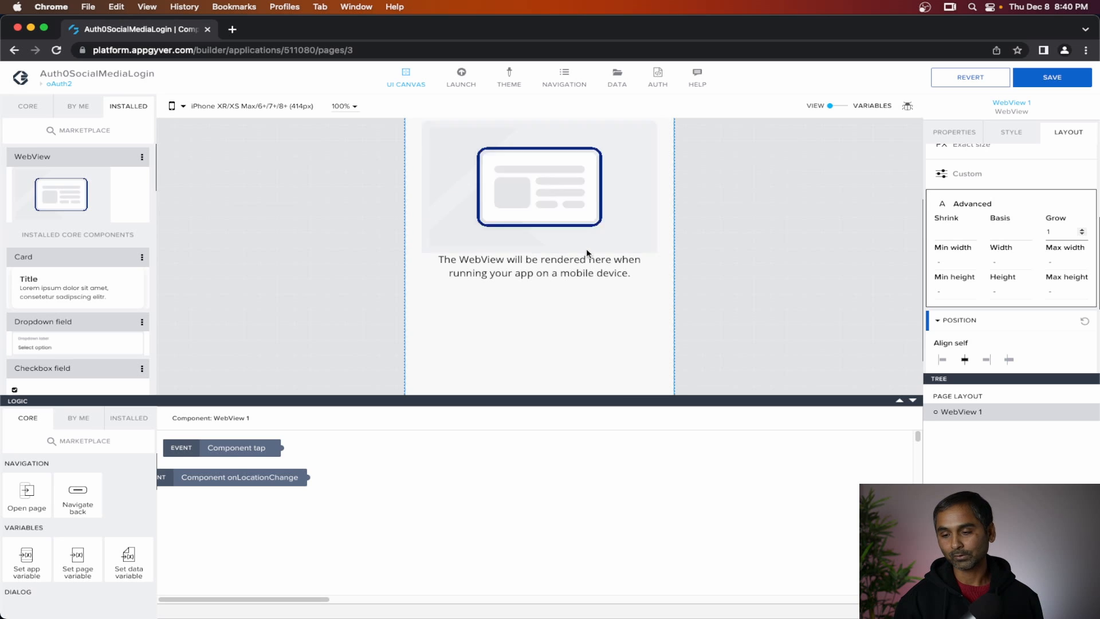
pyautogui.click(1053, 78)
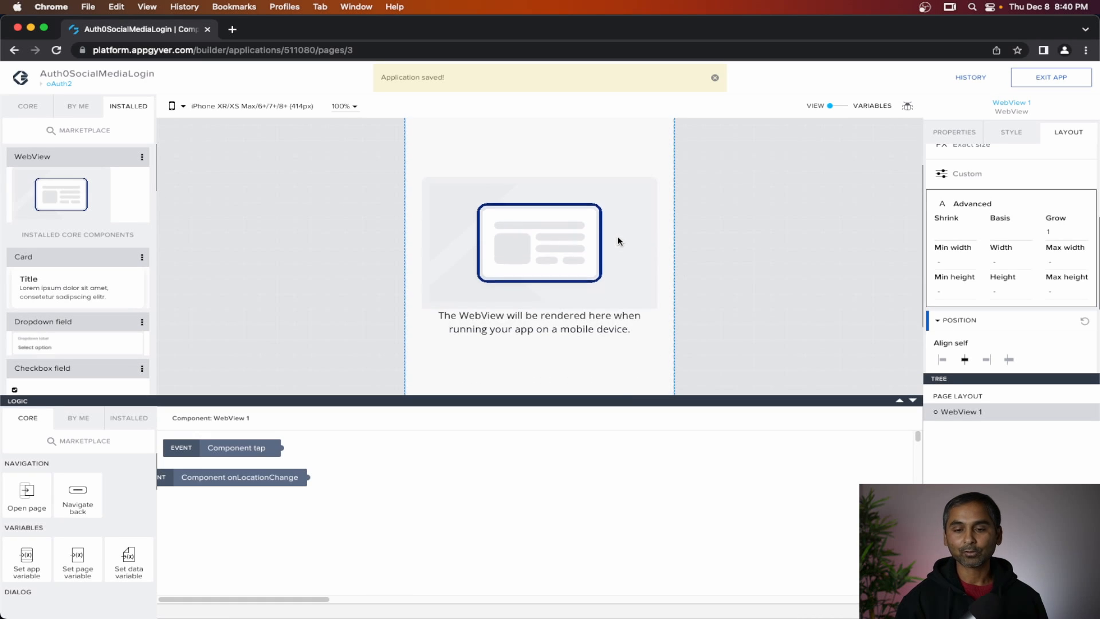
pyautogui.scroll(-2, 617, 237)
pyautogui.scroll(3, 617, 237)
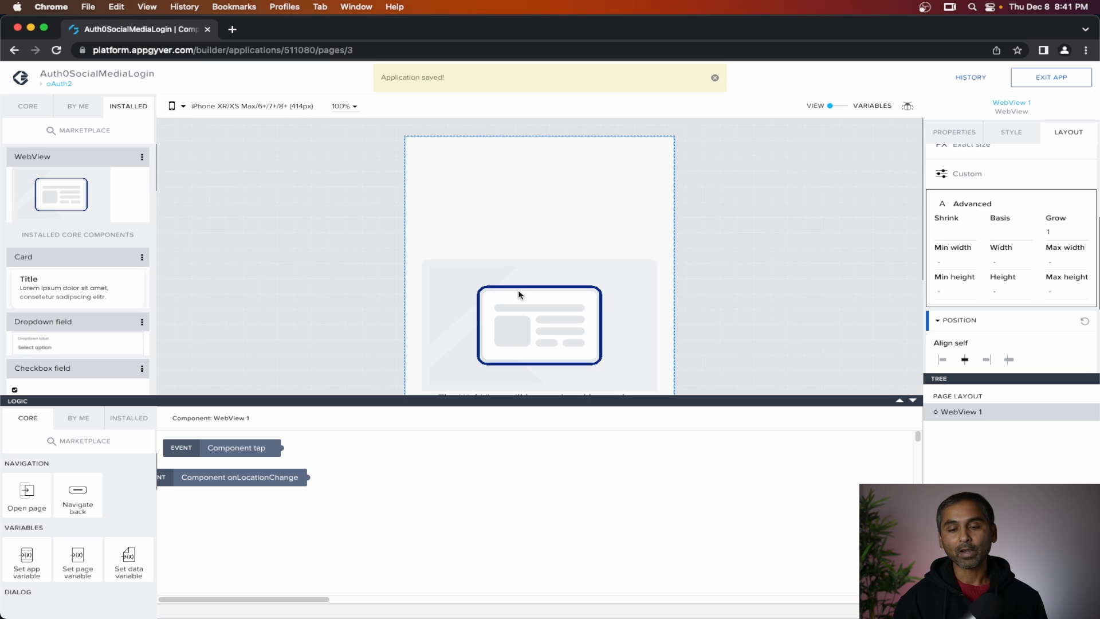
pyautogui.scroll(-2, 520, 295)
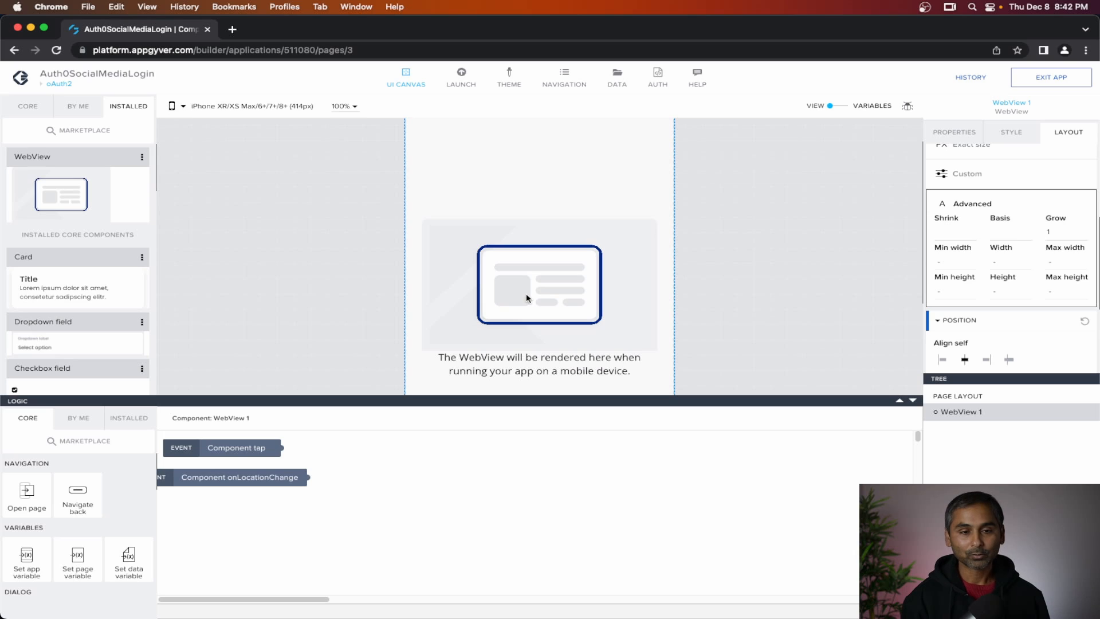
# Switch to the Auth0 dashboard in Safari and start creating a new API.
pyautogui.hotkey('ctrl', 'Right')
pyautogui.hotkey('ctrl', 'Right')
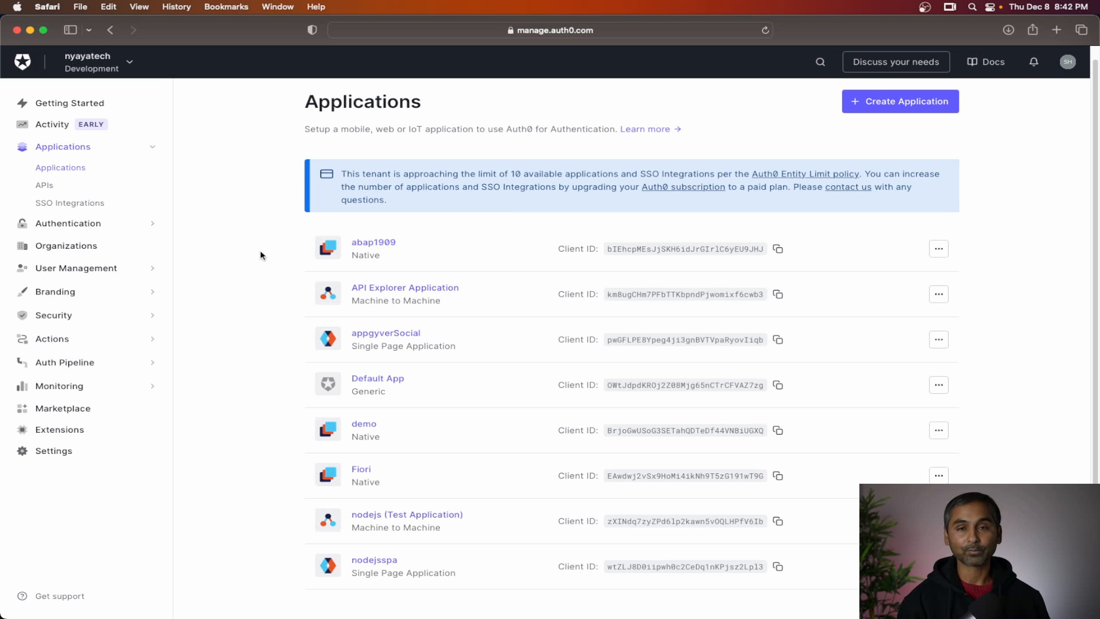
pyautogui.click(43, 186)
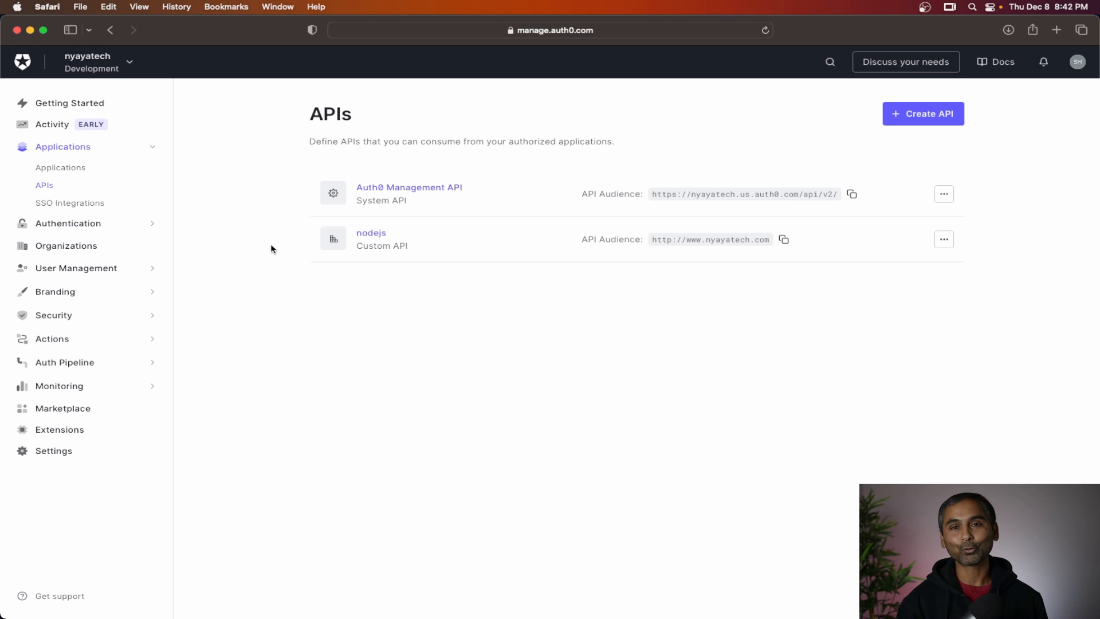
pyautogui.click(954, 119)
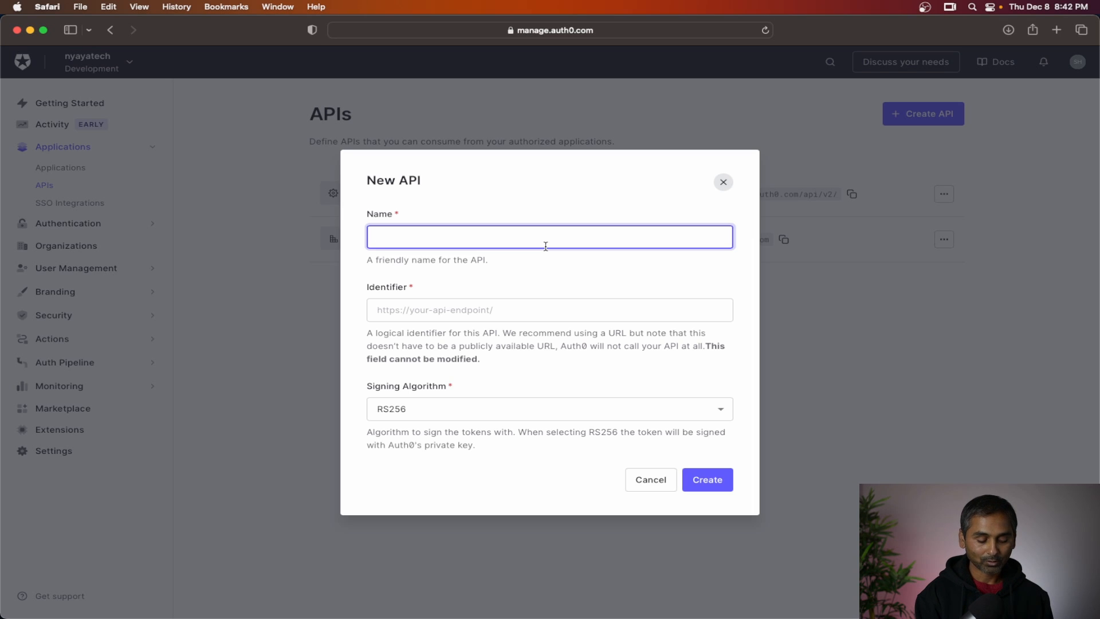
pyautogui.write('facebook')
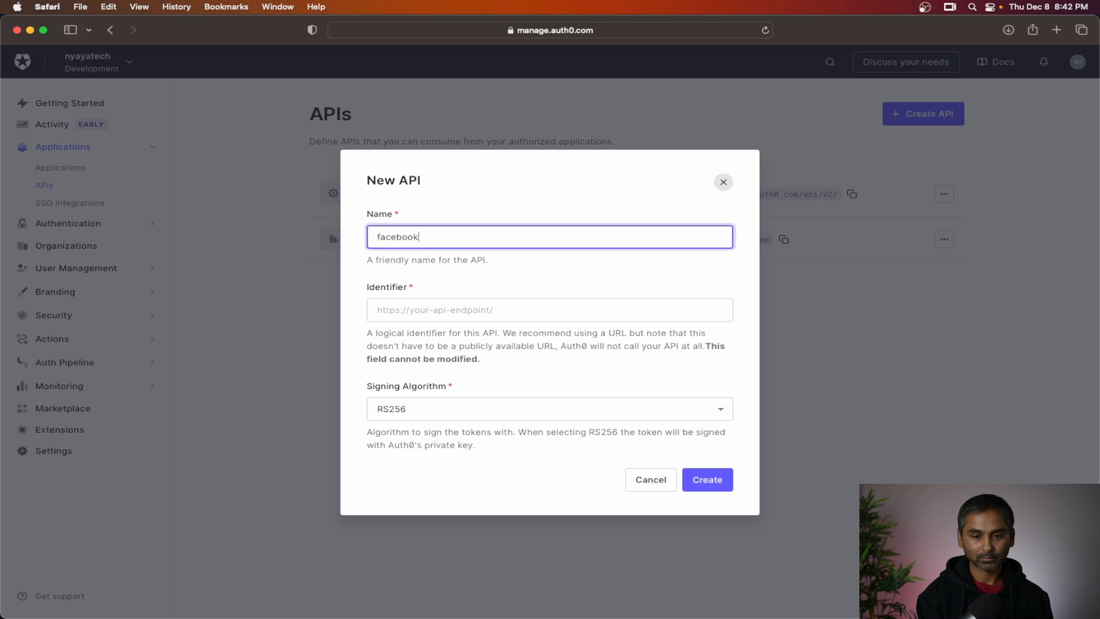
pyautogui.press('BackSpace')
pyautogui.press('BackSpace')
pyautogui.press('BackSpace')
pyautogui.press('BackSpace')
pyautogui.press('BackSpace')
pyautogui.press('BackSpace')
pyautogui.press('BackSpace')
pyautogui.press('BackSpace')
pyautogui.write('AppgyverSoci')
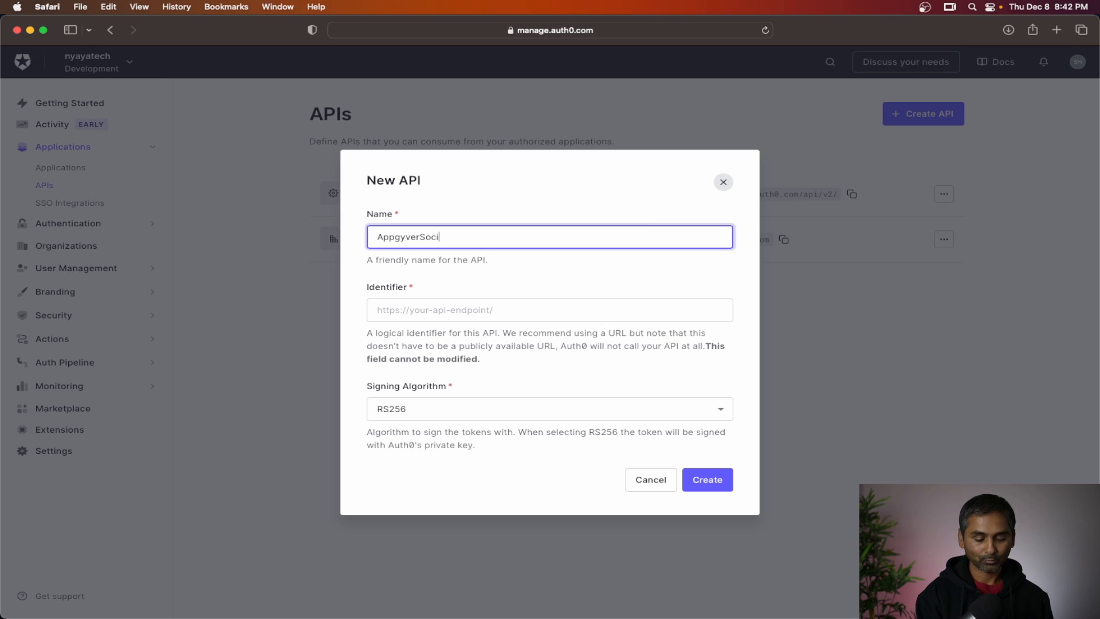
pyautogui.write('alFacebook')
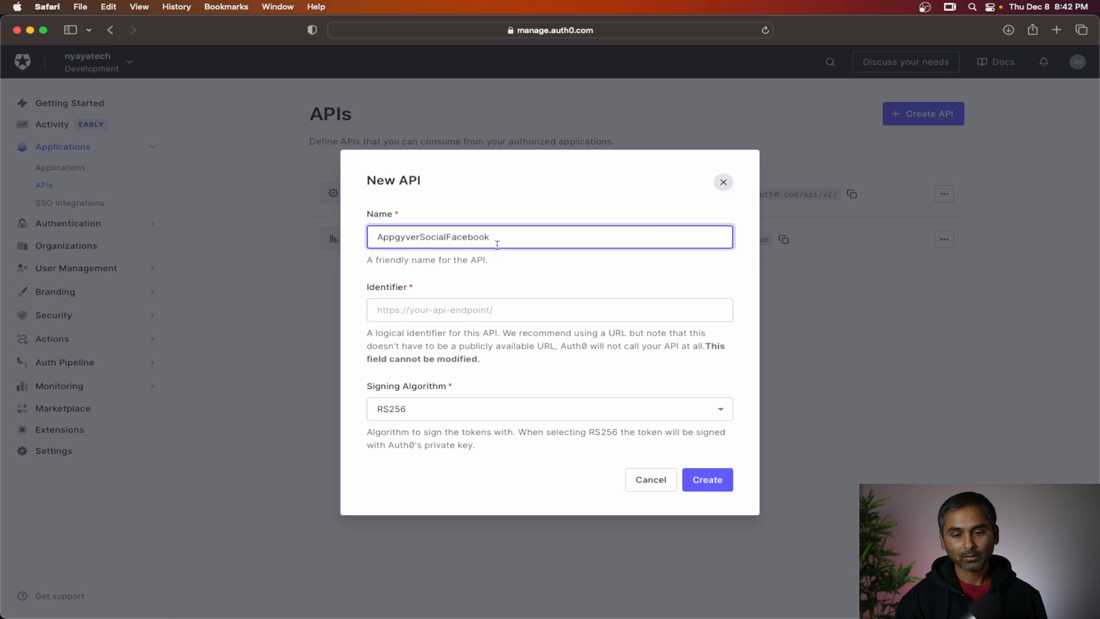
pyautogui.click(431, 315)
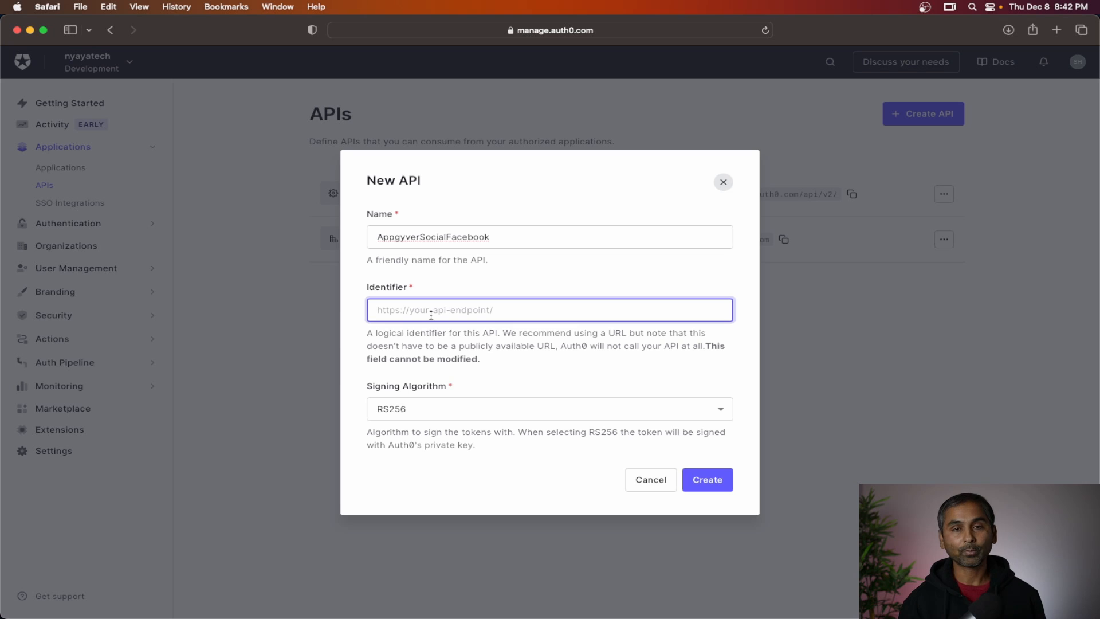
pyautogui.write('http://')
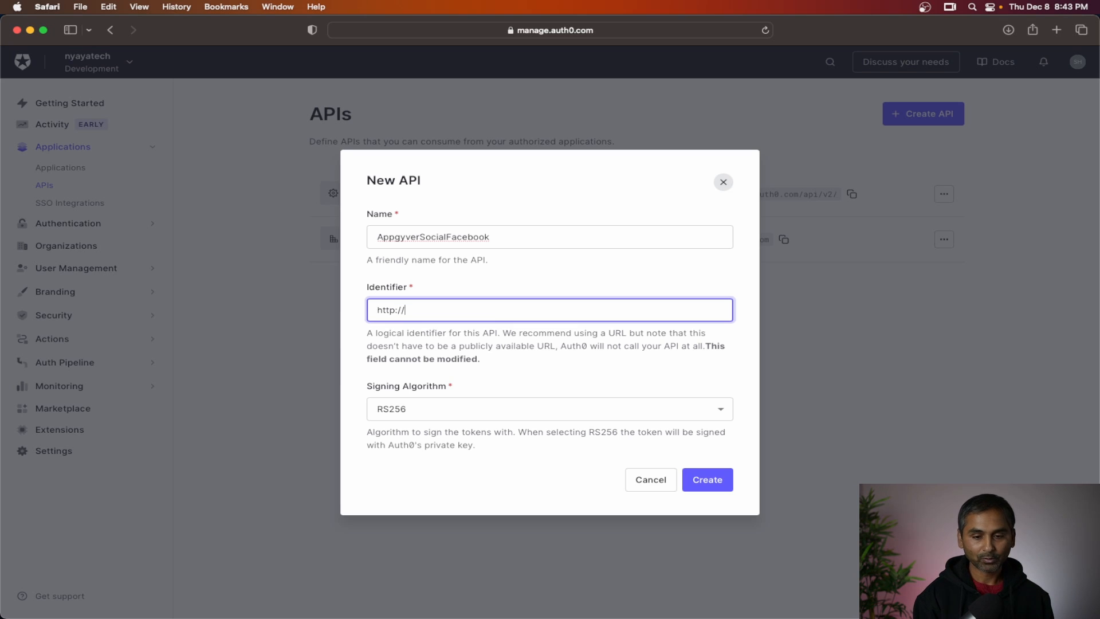
pyautogui.write('www.')
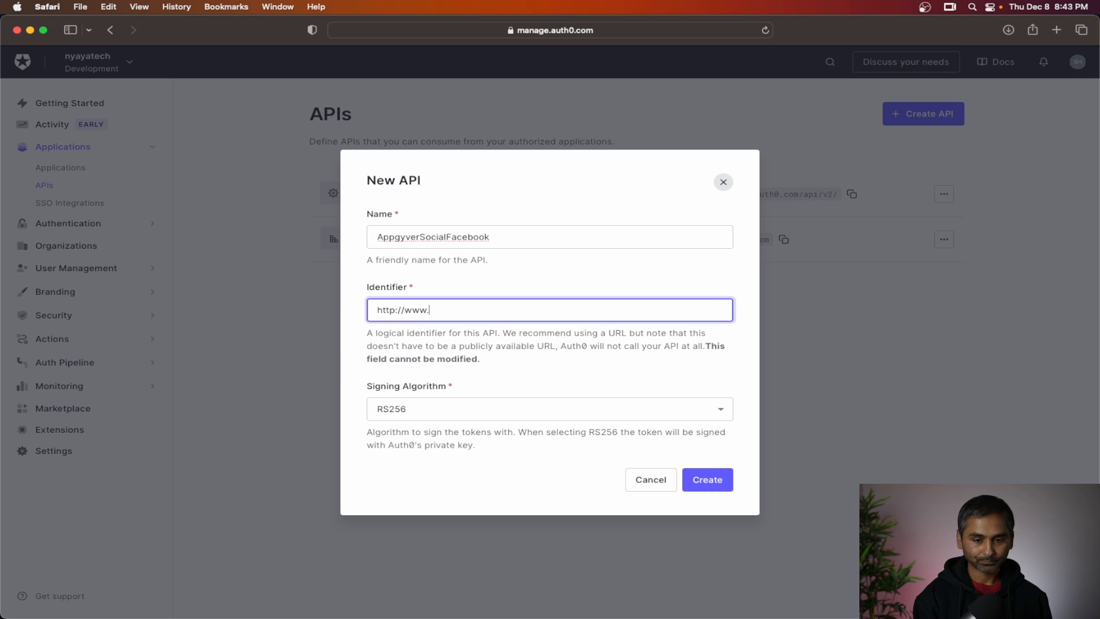
pyautogui.write('l2byte.com')
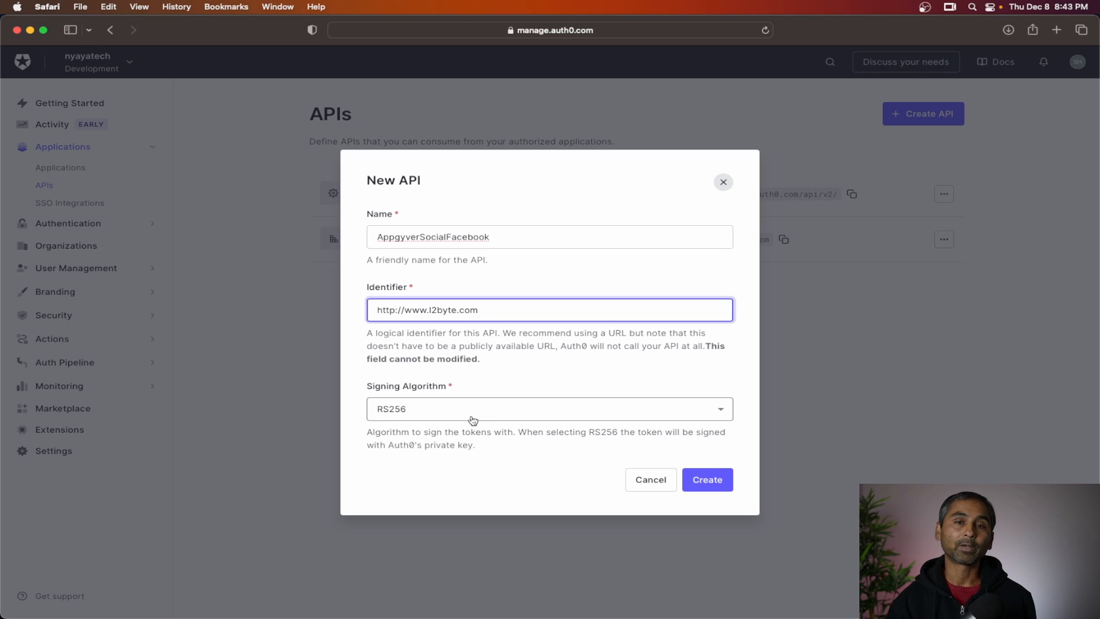
pyautogui.click(708, 480)
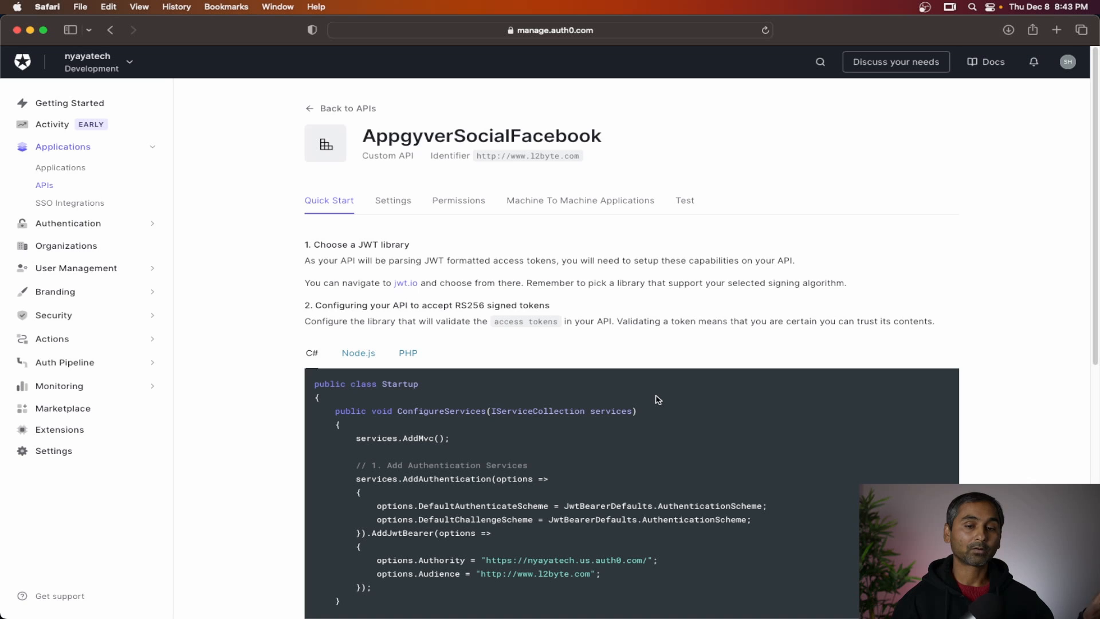
# Check the applications list for the new API's test application, and review the AppgyverSocialFacebook API's settings, permissions and machine-to-machine applications.
pyautogui.click(63, 169)
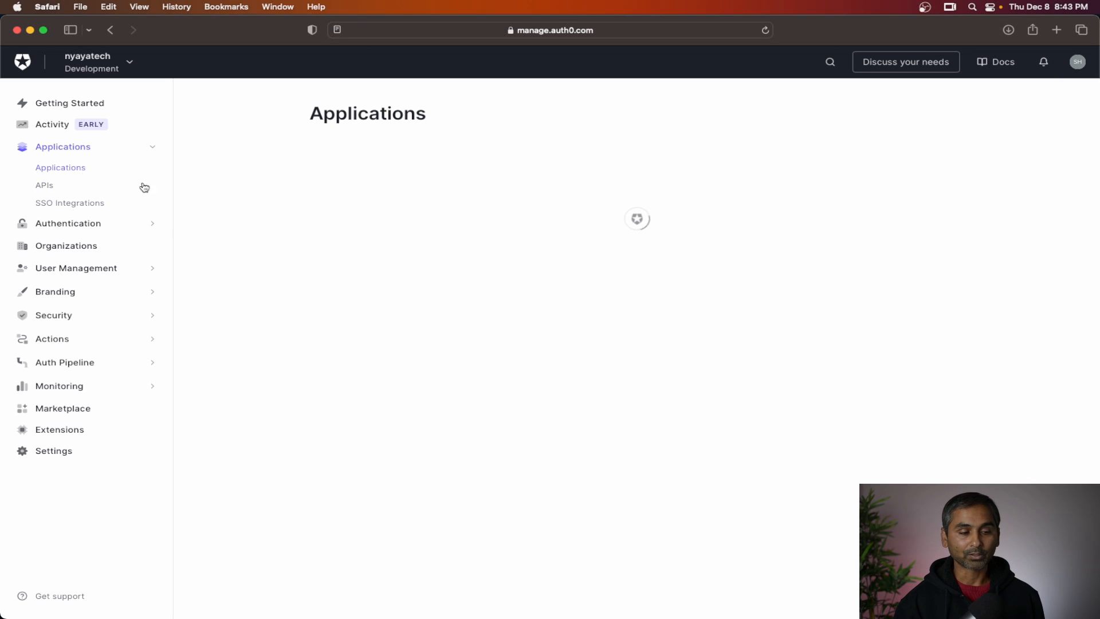
pyautogui.scroll(-2, 286, 302)
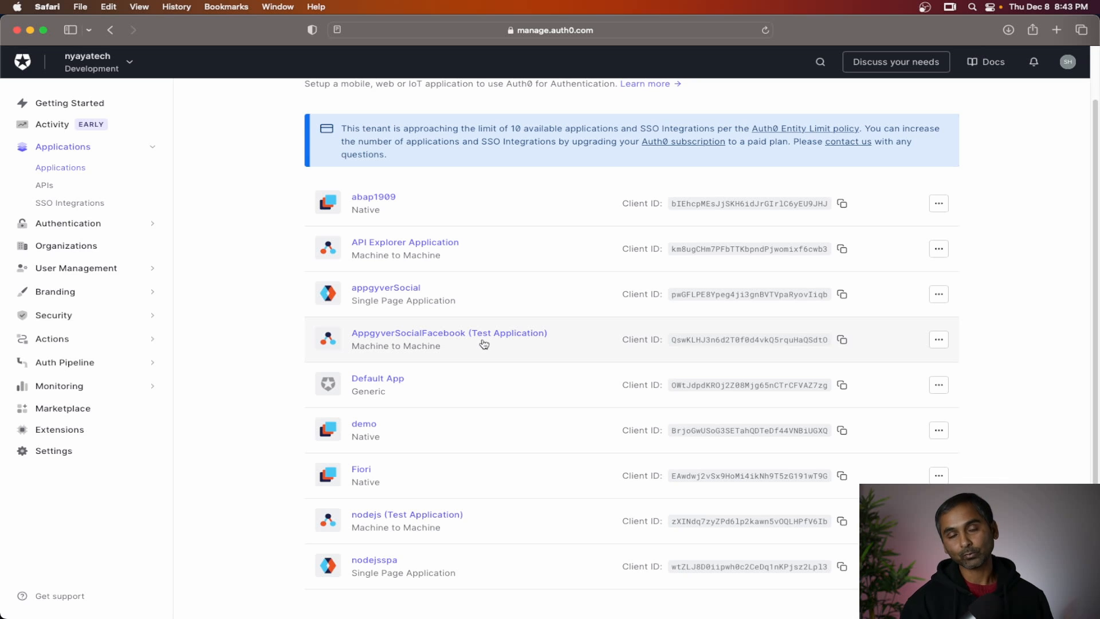
pyautogui.click(48, 186)
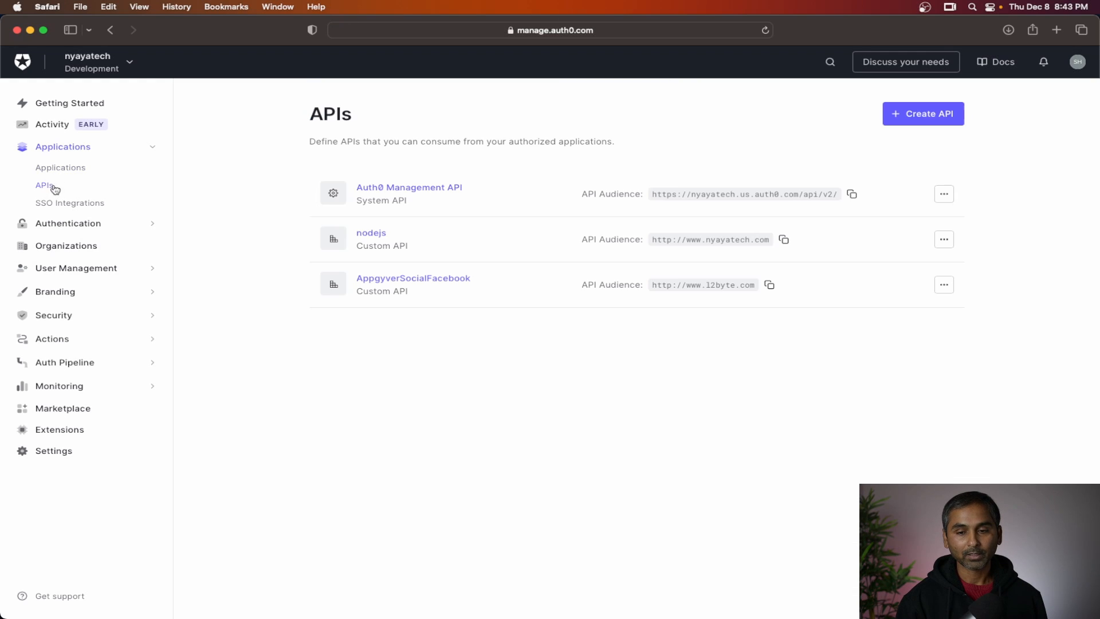
pyautogui.click(399, 278)
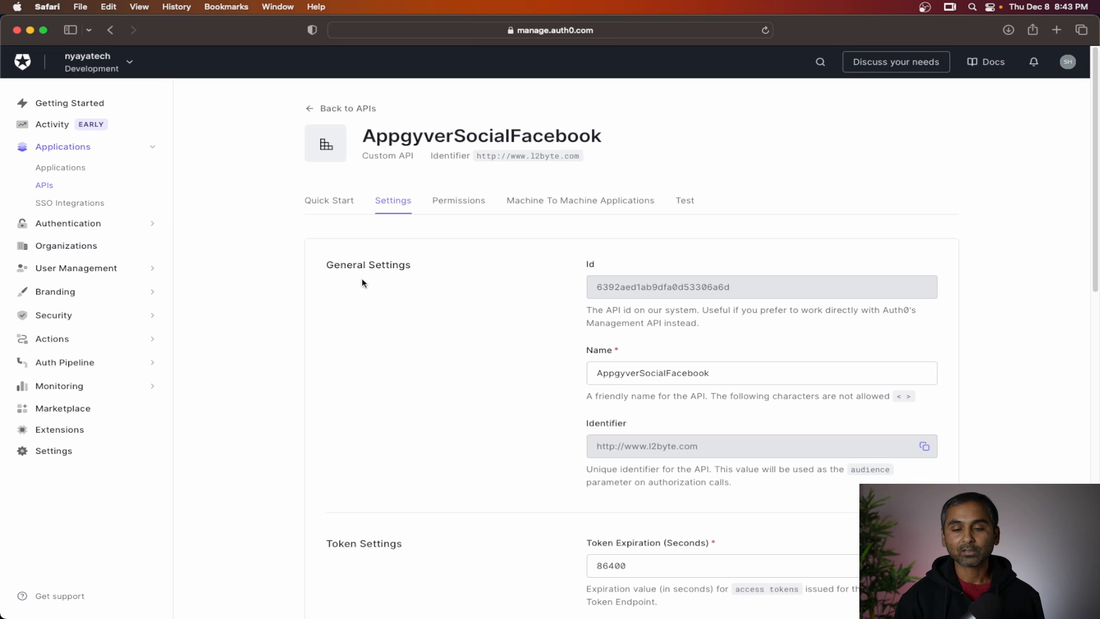
pyautogui.click(459, 200)
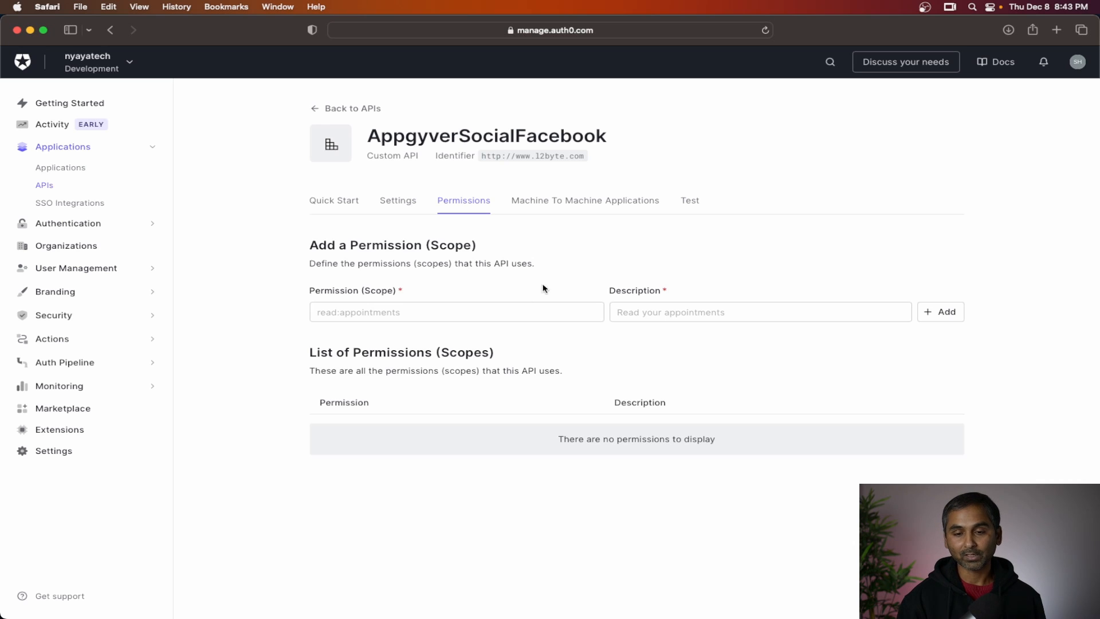
pyautogui.click(596, 201)
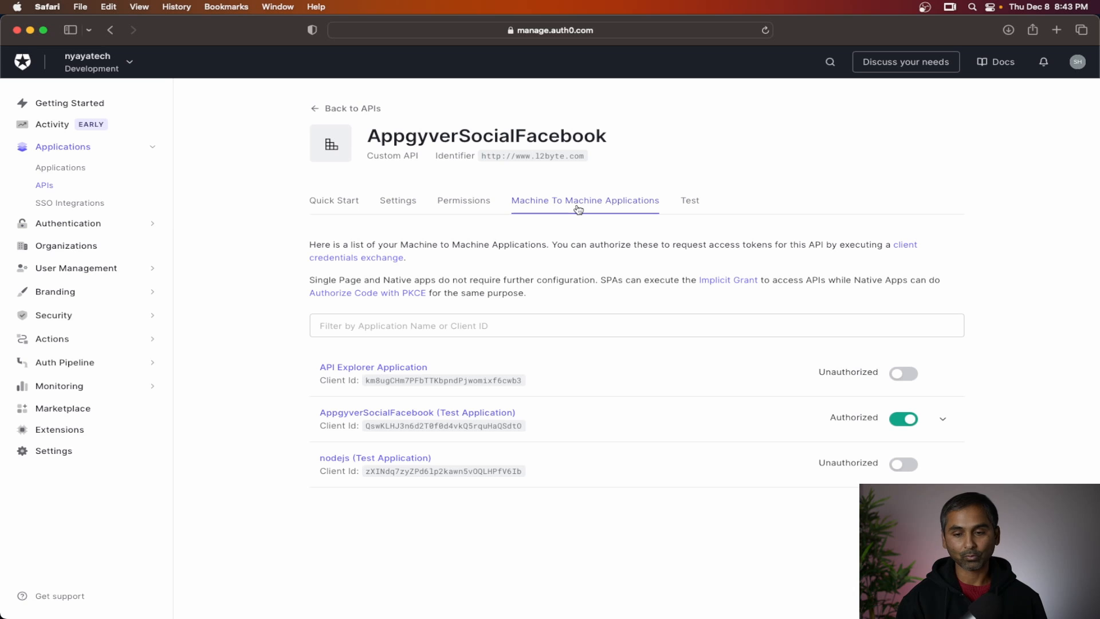
# Open the AppgyverSocialFacebook (Test Application) settings and review its basic information, properties and Allowed Callback URLs field.
pyautogui.click(57, 168)
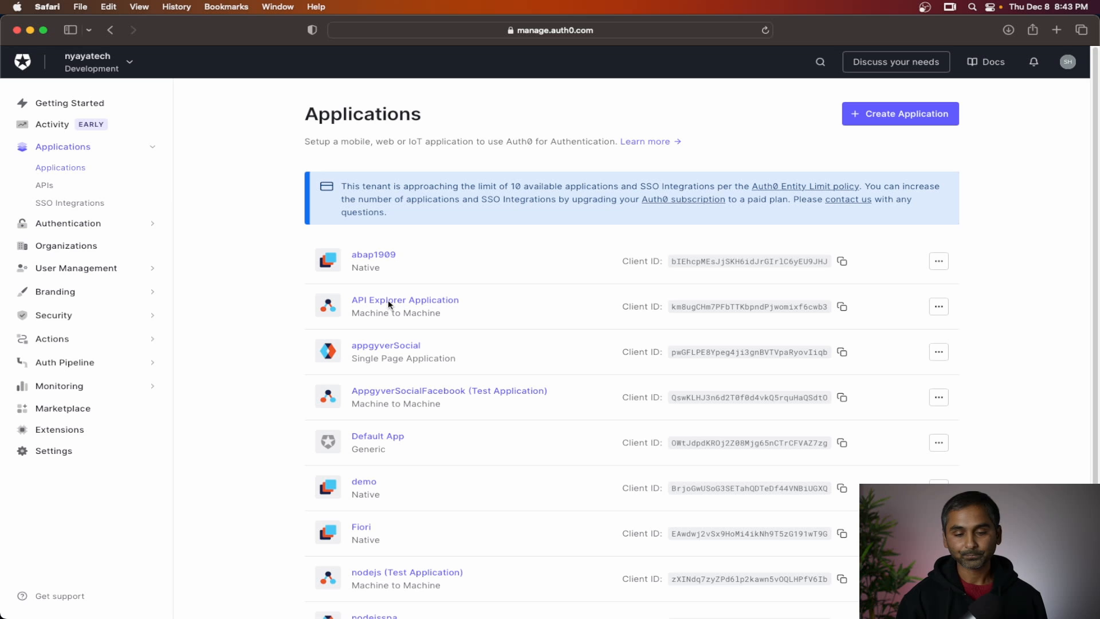
pyautogui.click(416, 393)
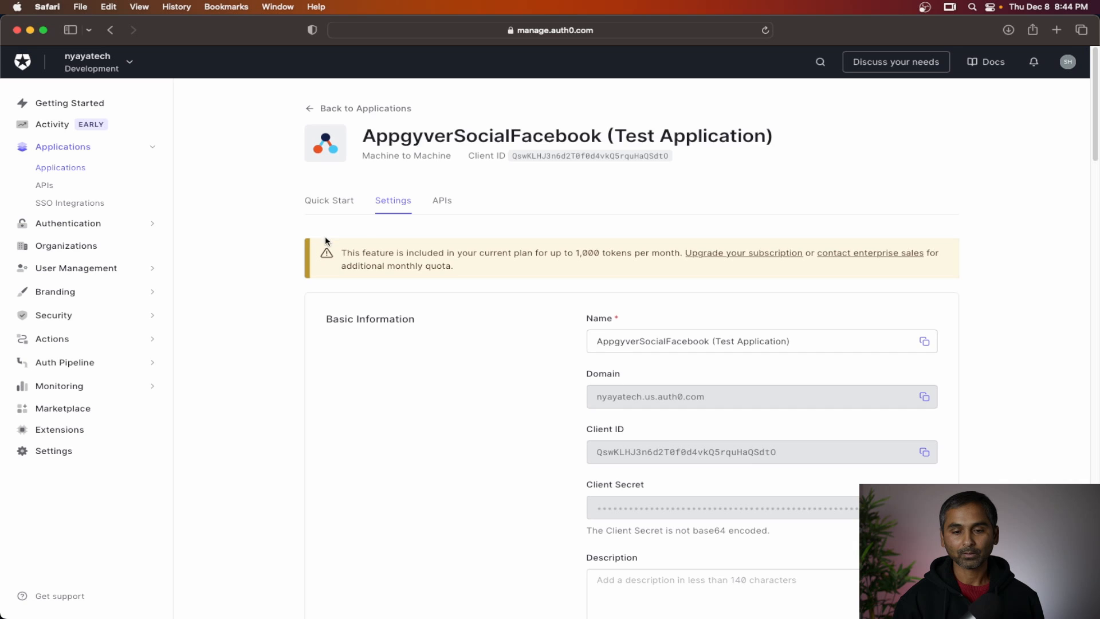
pyautogui.scroll(-5, 399, 264)
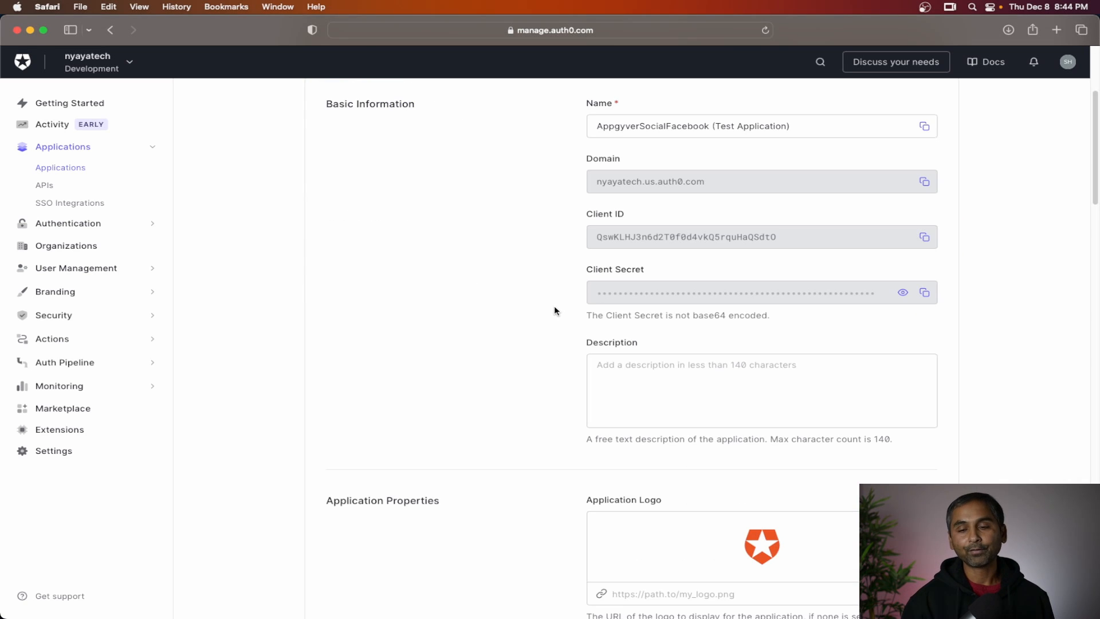
pyautogui.scroll(-9, 556, 312)
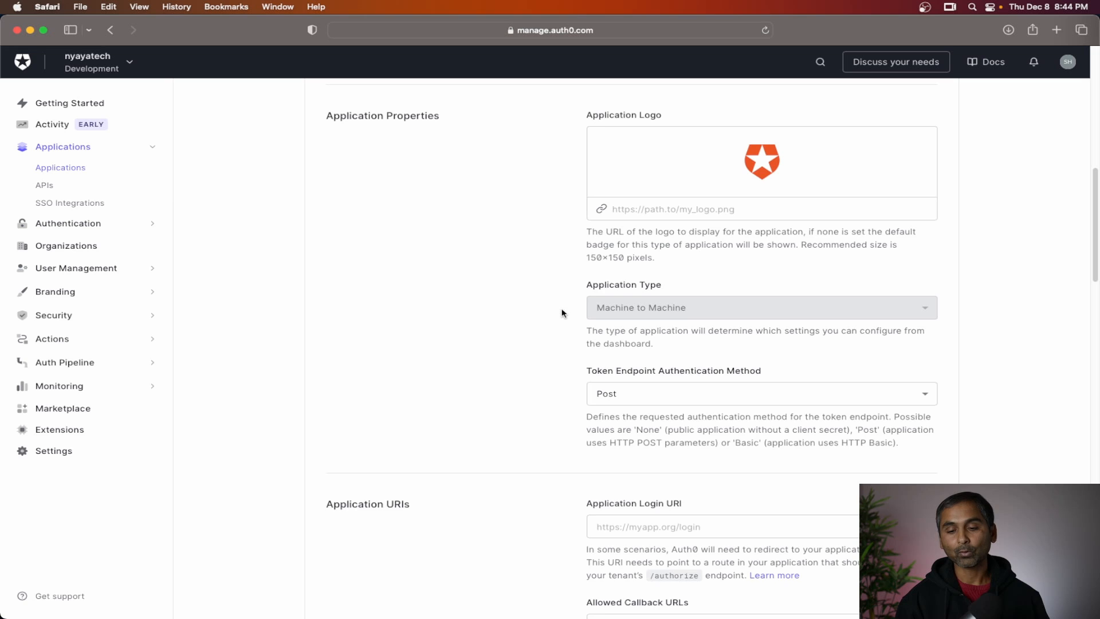
pyautogui.scroll(-9, 562, 313)
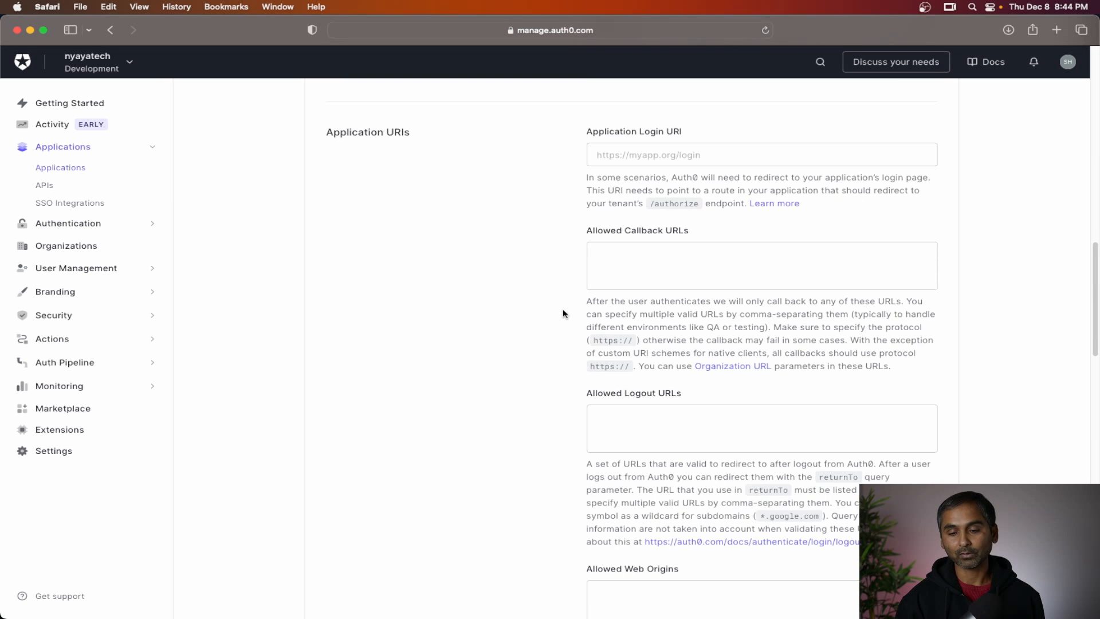
pyautogui.click(624, 253)
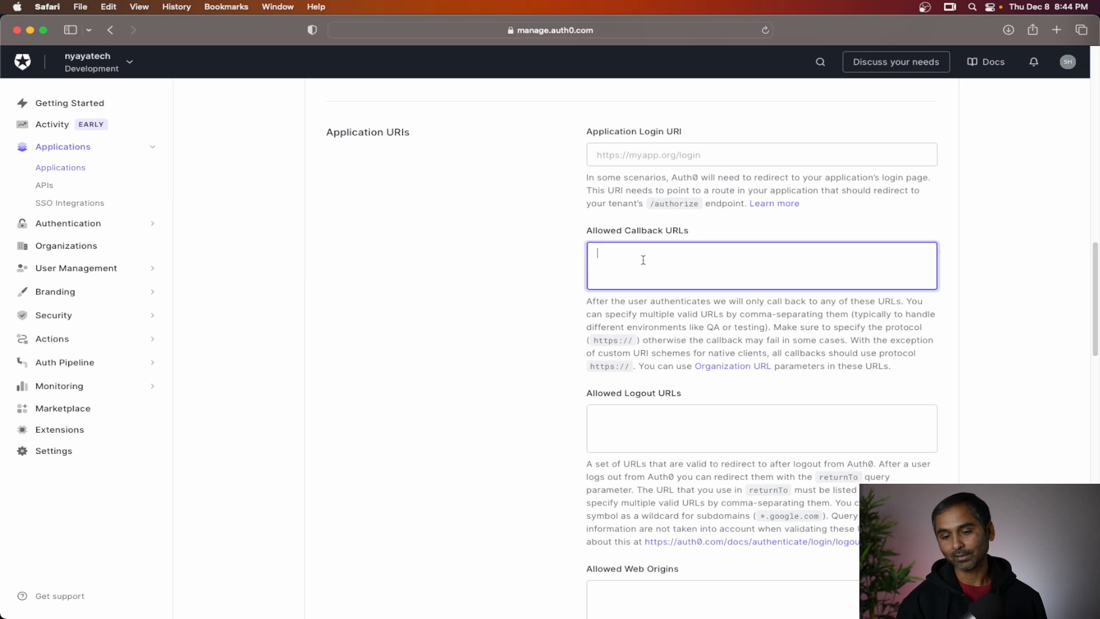
# Enable the Authorization Code, Implicit, Refresh Token and Password grant types in the test application's advanced settings and save the changes.
pyautogui.scroll(-10, 462, 321)
pyautogui.scroll(-15, 464, 322)
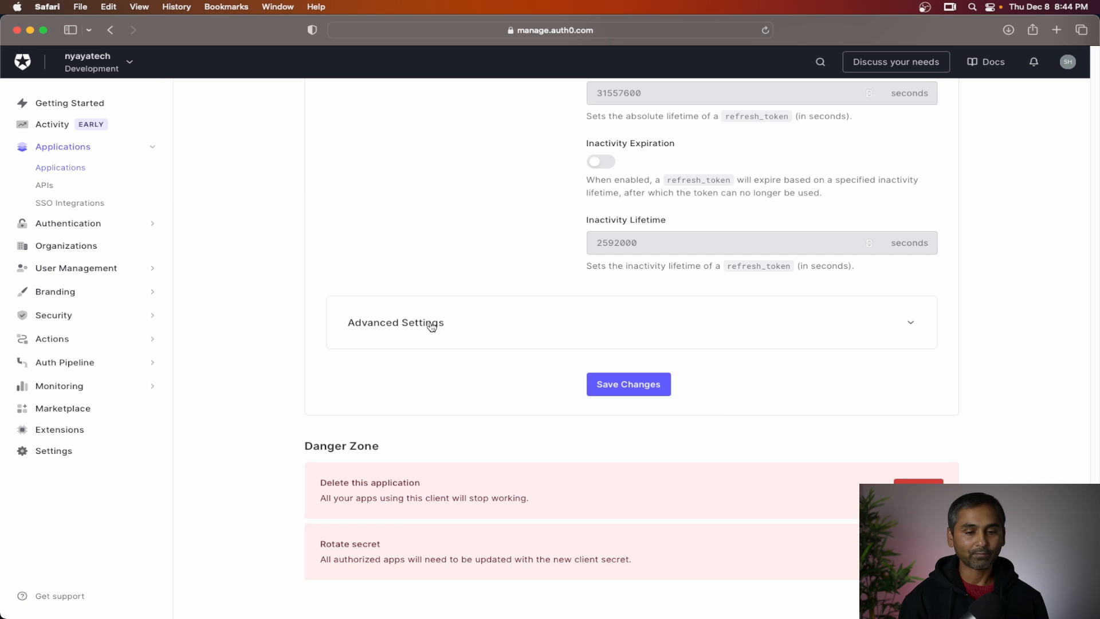
pyautogui.click(432, 325)
pyautogui.scroll(-3, 434, 328)
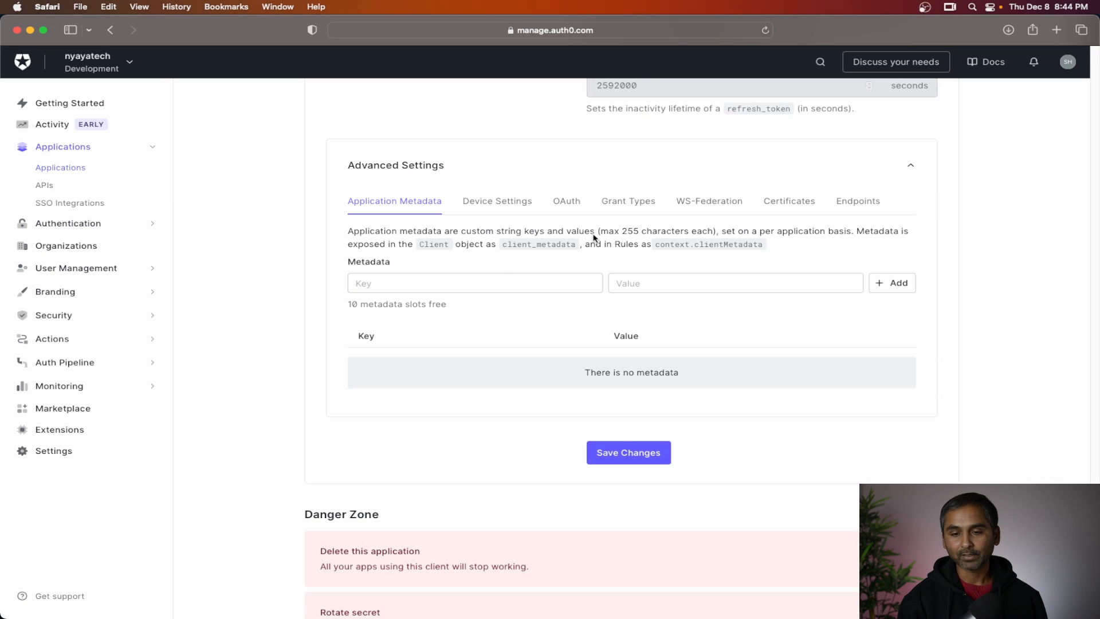
pyautogui.click(624, 212)
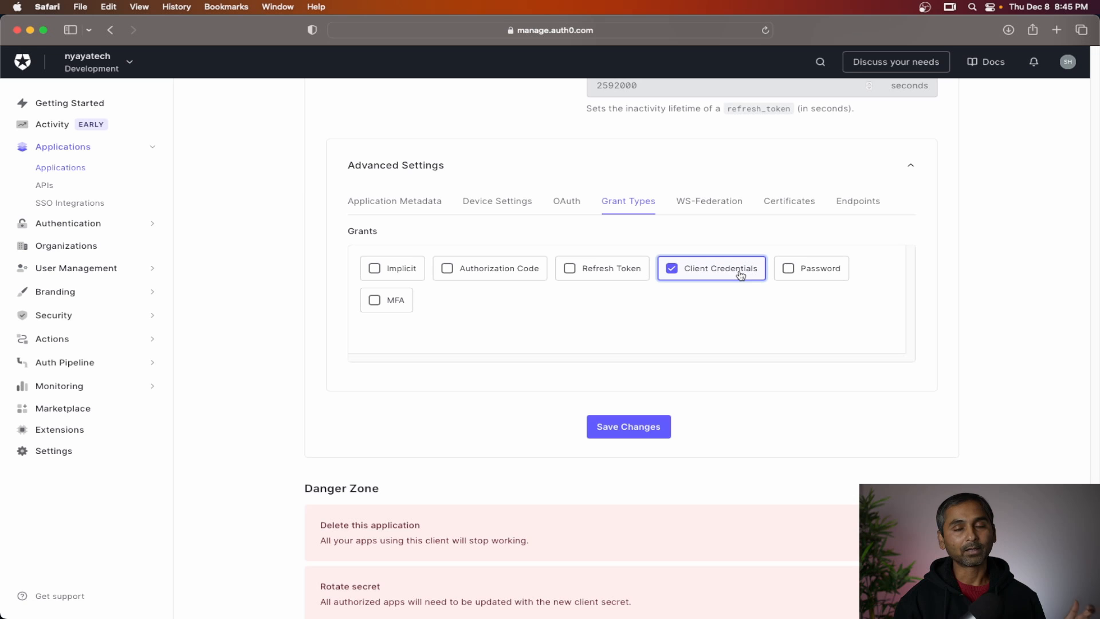
pyautogui.click(501, 266)
pyautogui.click(394, 268)
pyautogui.click(580, 267)
pyautogui.click(790, 272)
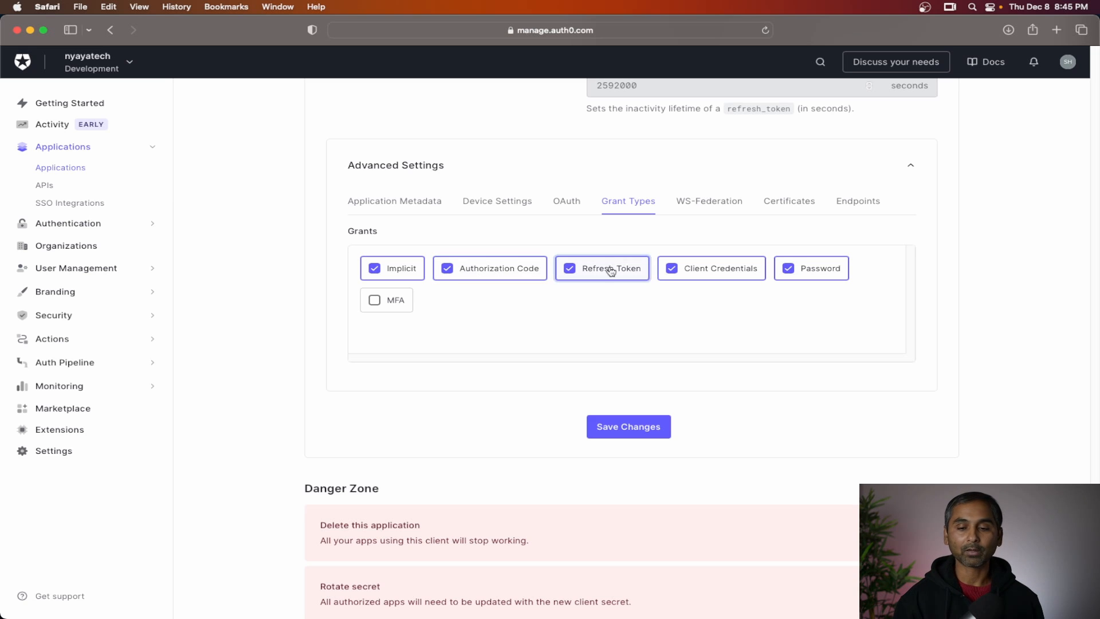
pyautogui.click(622, 436)
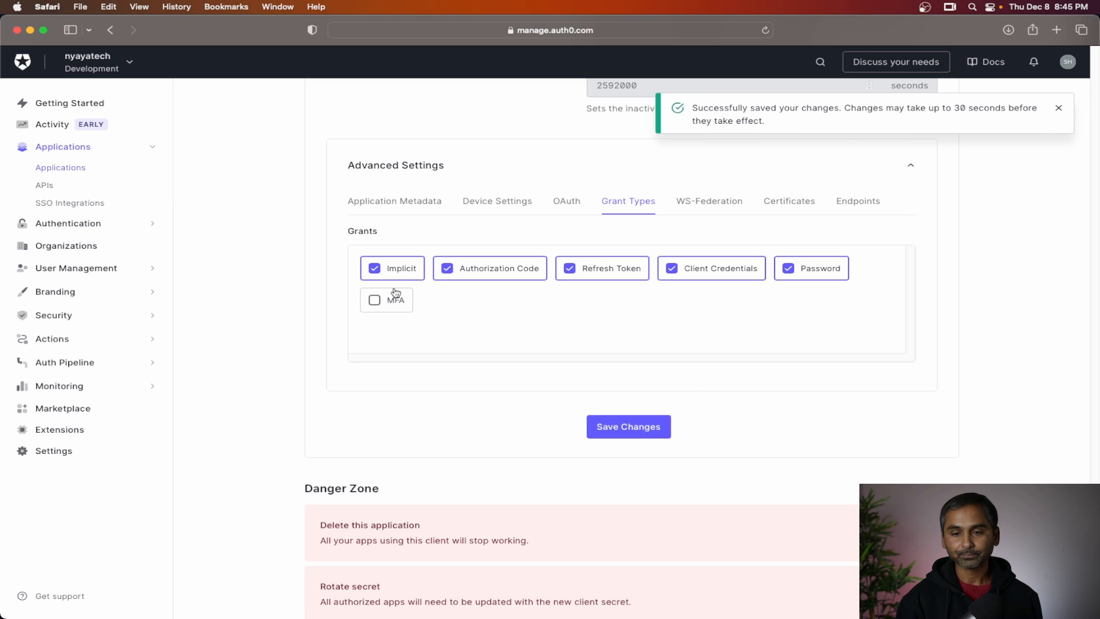
# Browse the providers available for a new social connection and return to the list of existing social connections.
pyautogui.click(45, 185)
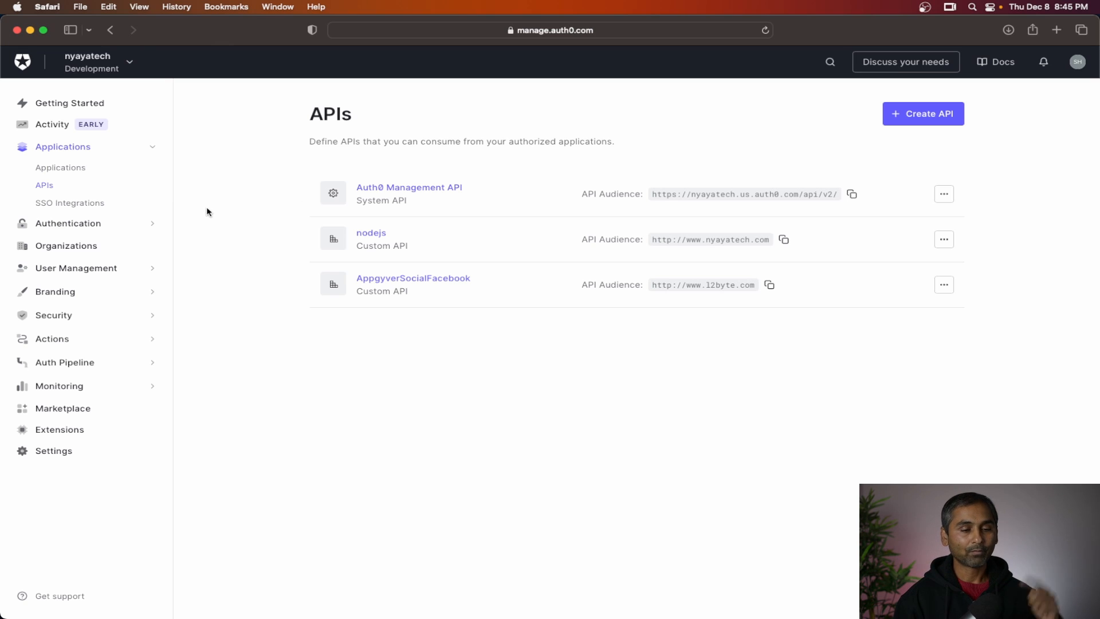
pyautogui.click(66, 228)
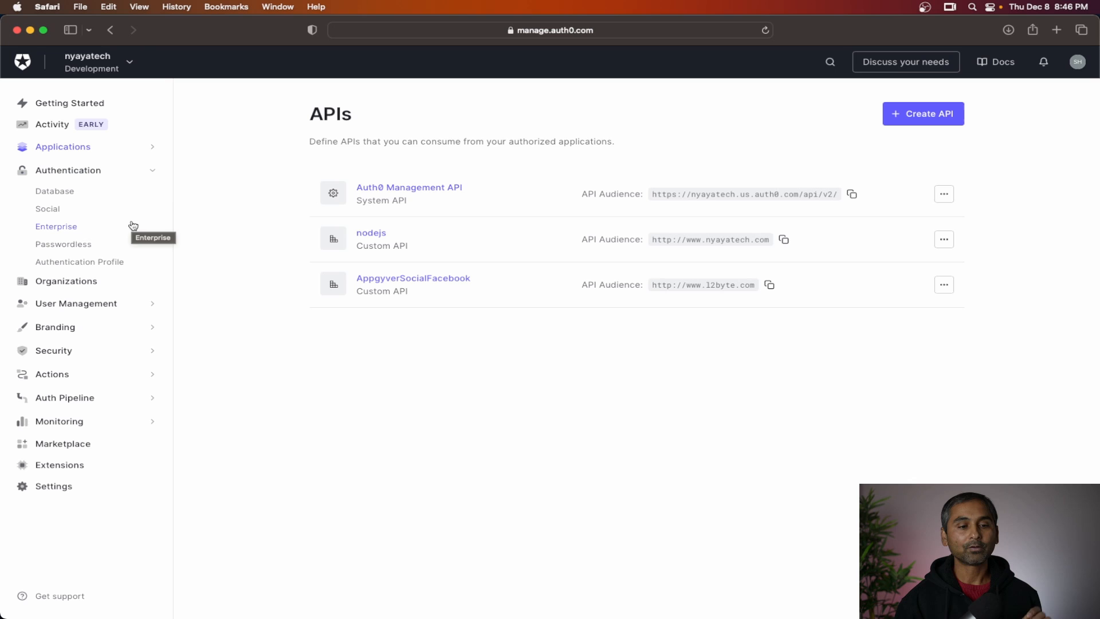
pyautogui.click(54, 210)
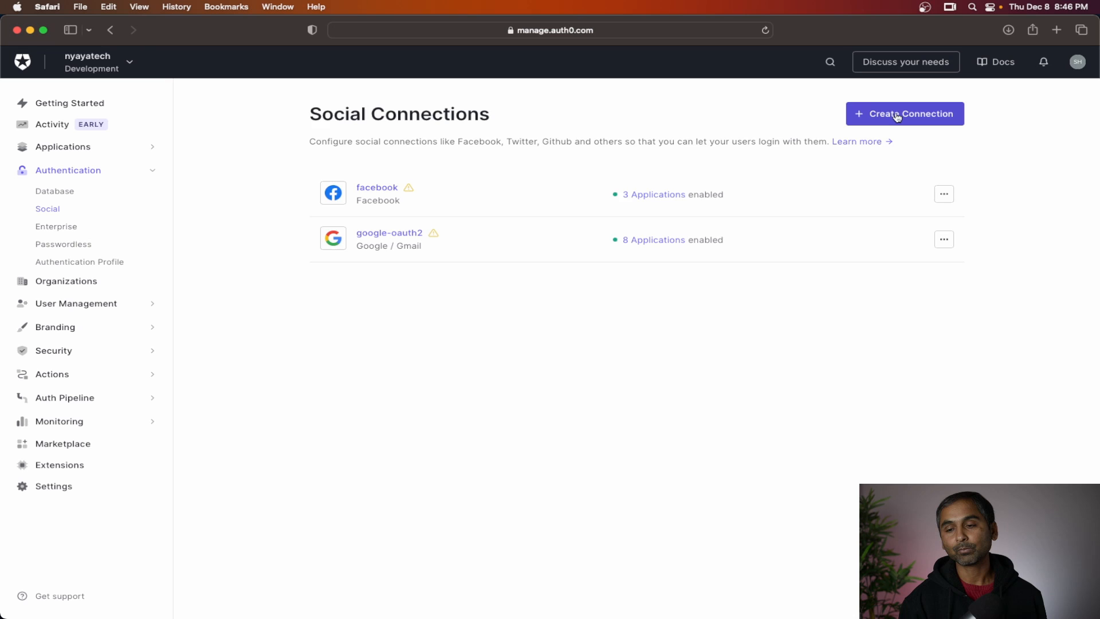
pyautogui.click(897, 117)
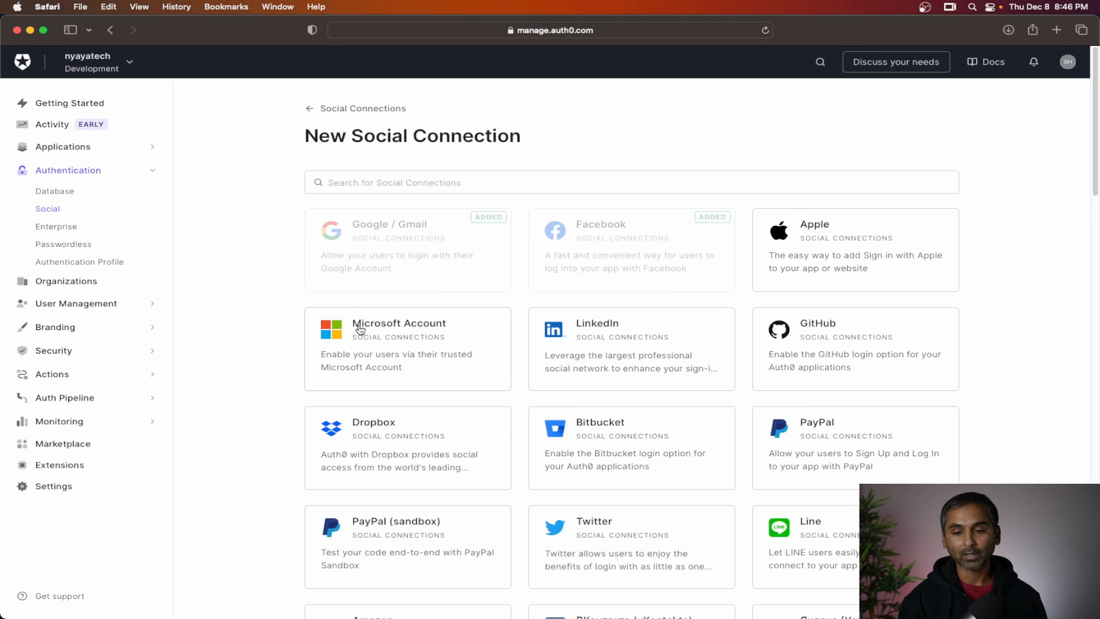
pyautogui.scroll(-4, 360, 328)
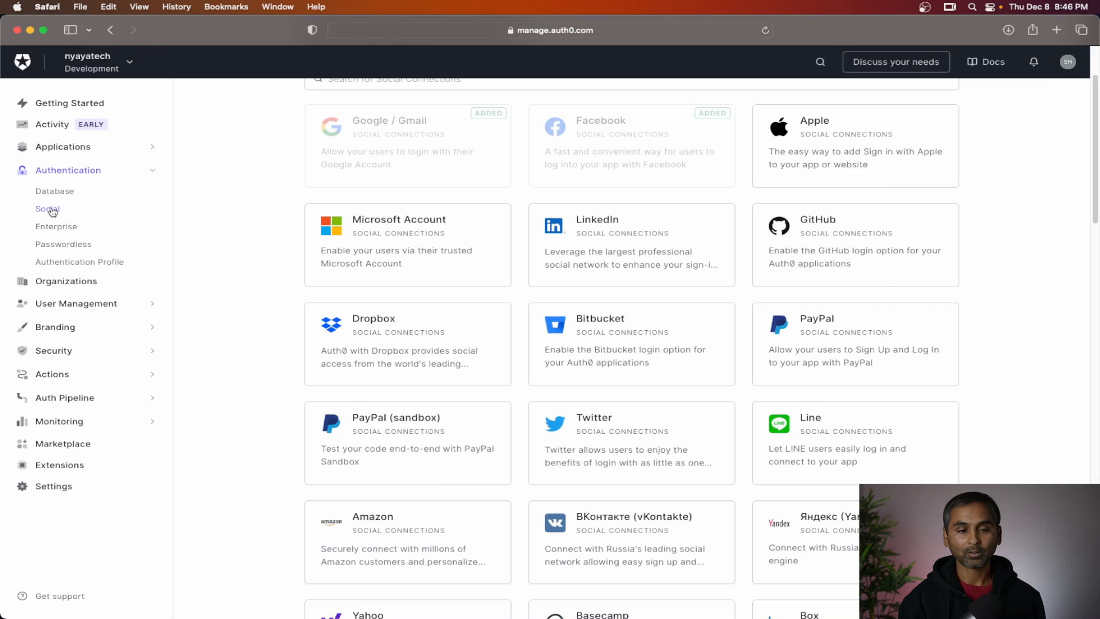
pyautogui.click(52, 209)
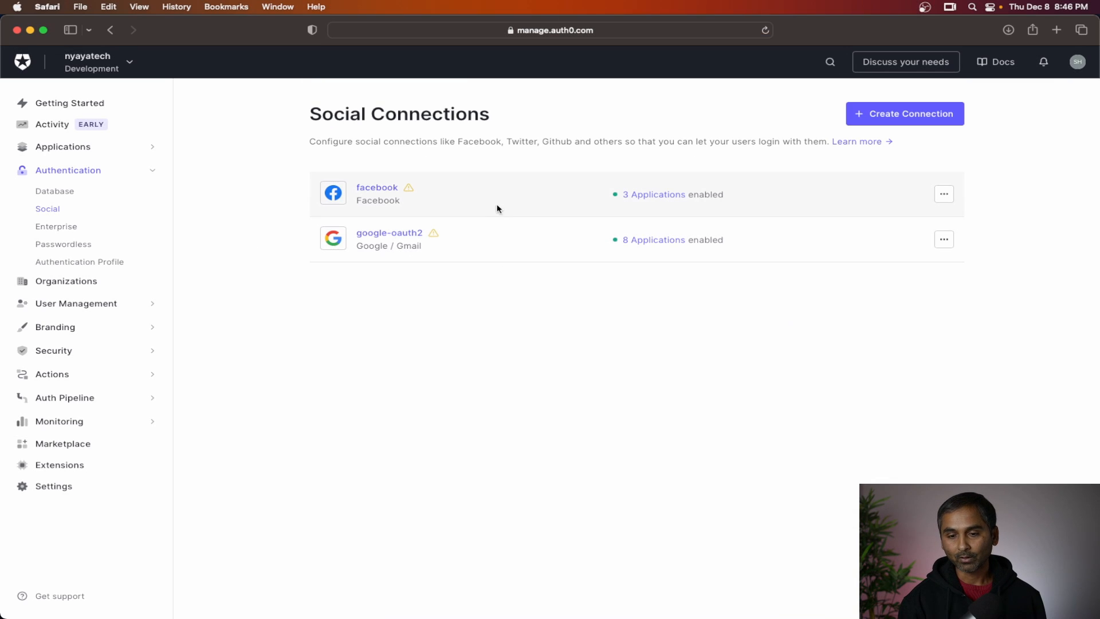
# Open the facebook social connection and check its settings and whether AppgyverSocialFacebook (Test Application) is enabled for it.
pyautogui.click(380, 188)
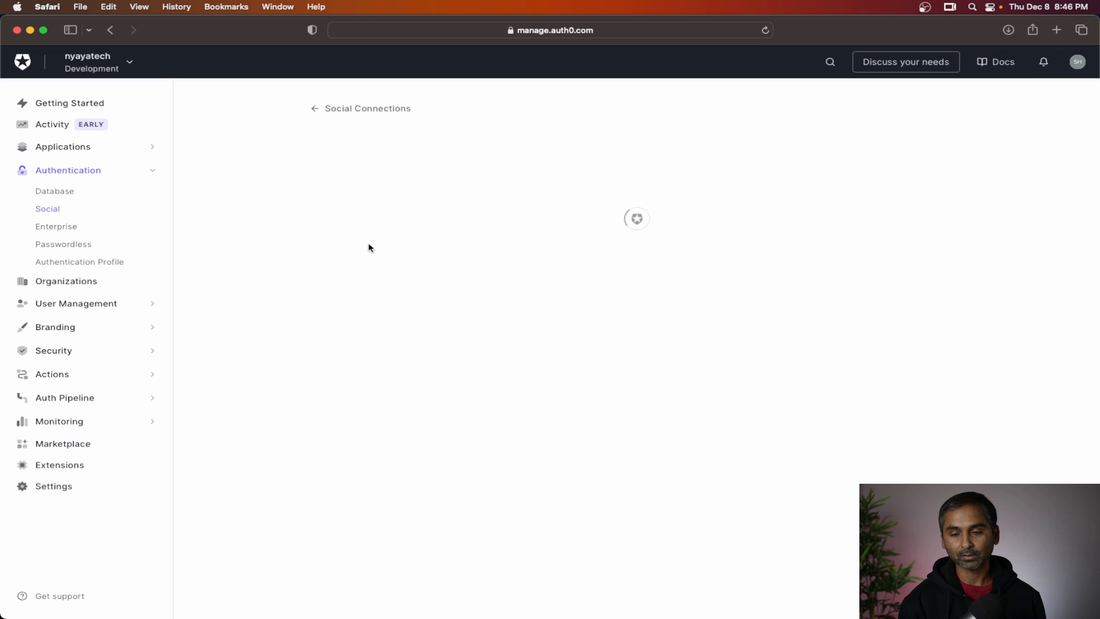
pyautogui.scroll(-15, 264, 312)
pyautogui.scroll(-4, 270, 304)
pyautogui.scroll(20, 270, 304)
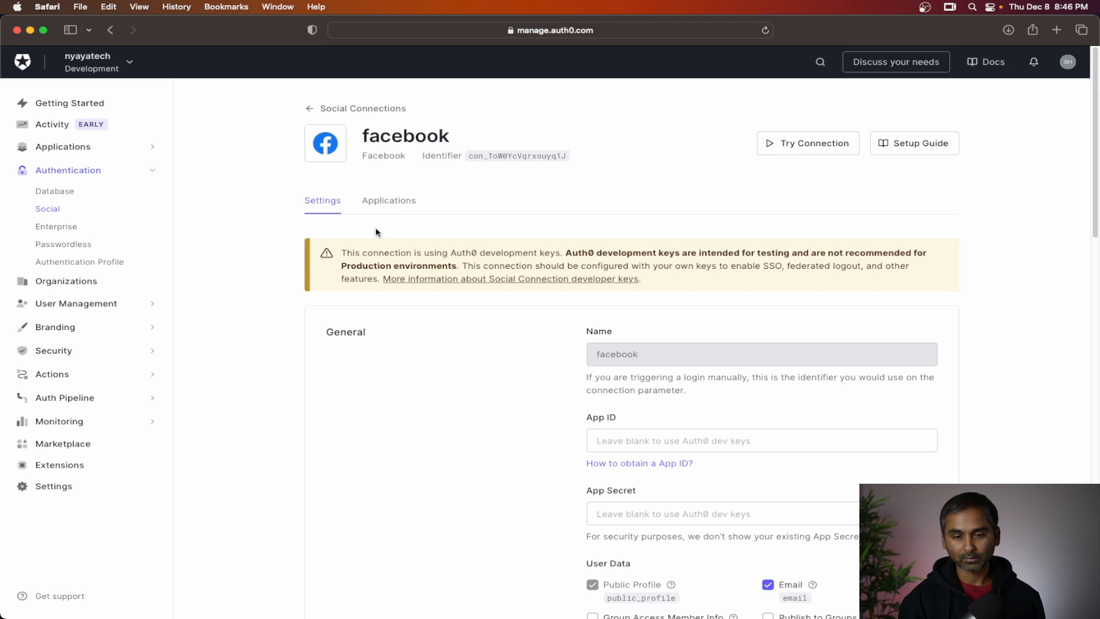
pyautogui.click(390, 202)
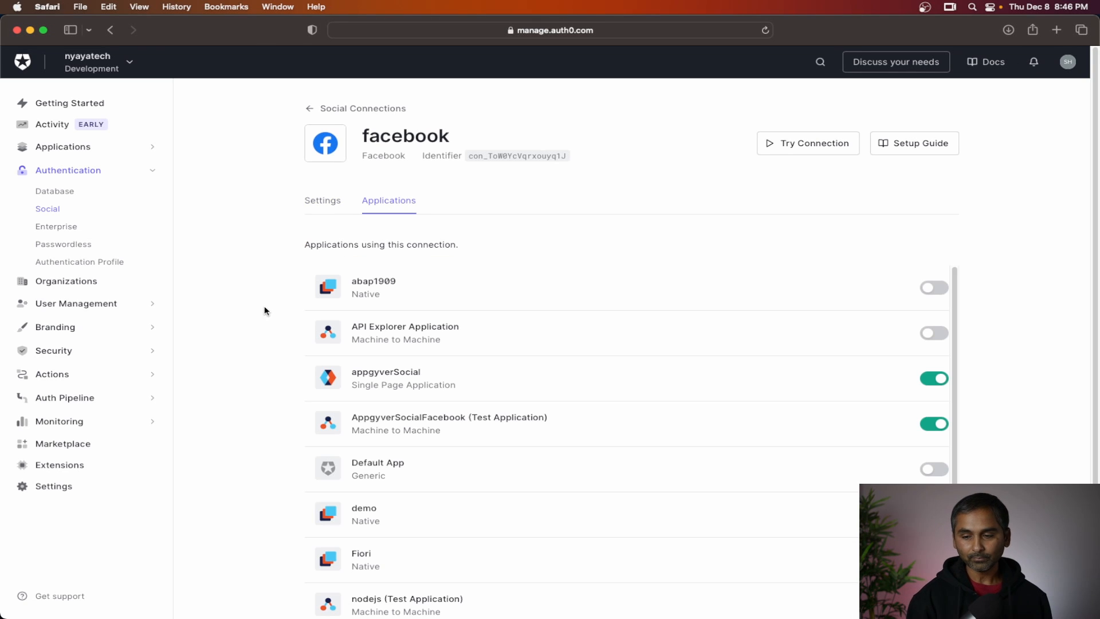
pyautogui.scroll(-1, 264, 312)
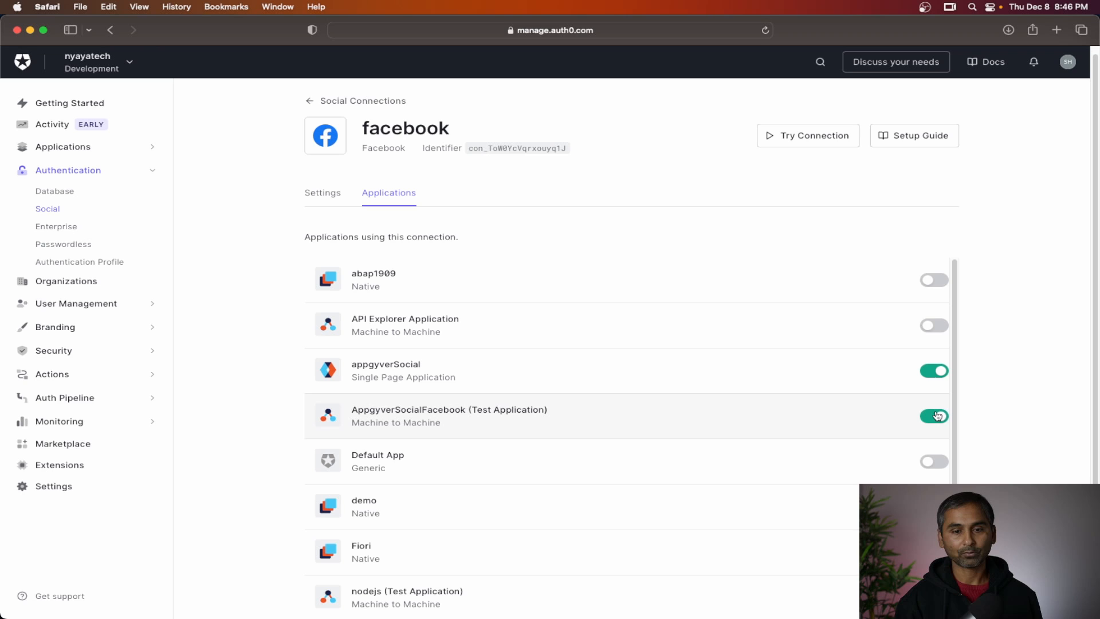
# Open the applications list in Auth0, and copy the quoted Auth0 authorize URL from the Untitled-2 file in VS Code.
pyautogui.click(63, 149)
pyautogui.click(62, 168)
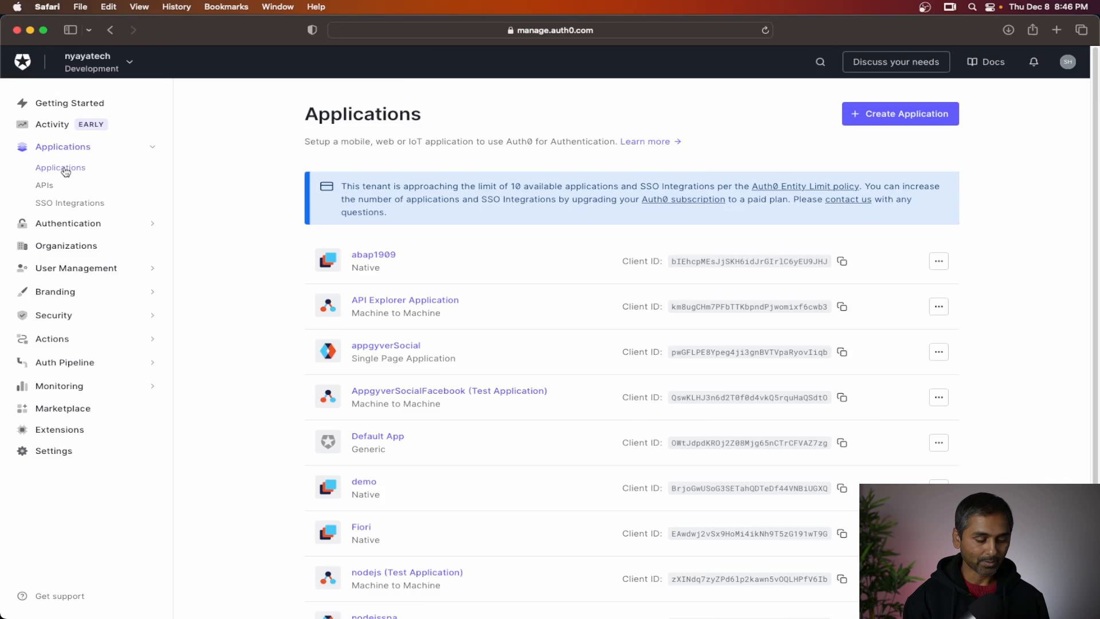
pyautogui.hotkey('ctrl', 'Left')
pyautogui.hotkey('ctrl', 'Left')
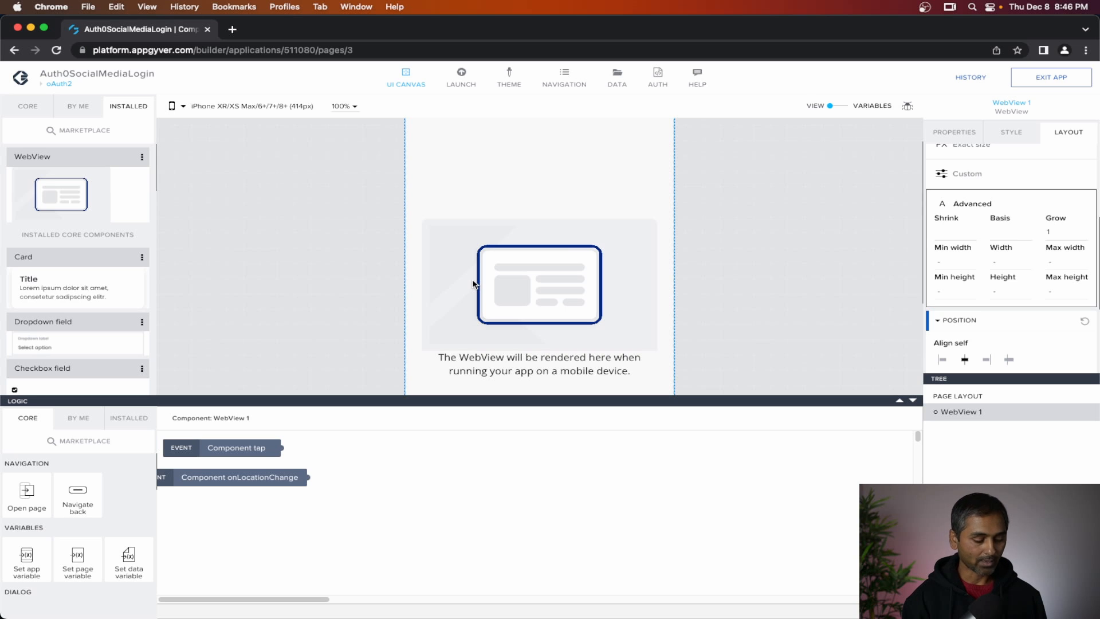
pyautogui.hotkey('ctrl', 'Right')
pyautogui.hotkey('ctrl', 'Right')
pyautogui.hotkey('ctrl', 'Right')
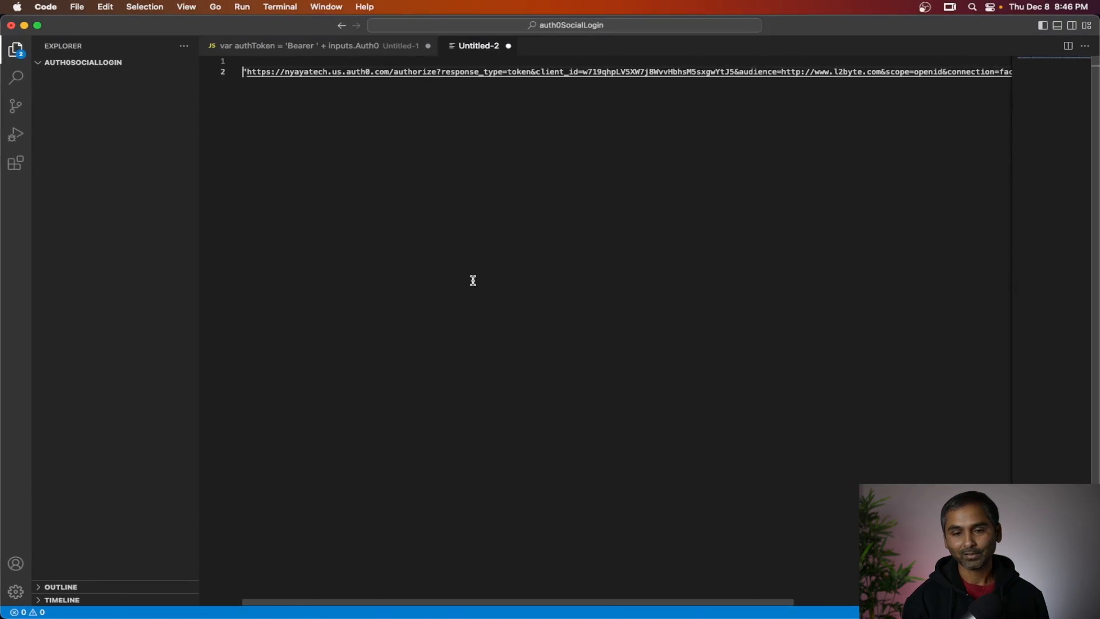
pyautogui.press('super+a')
pyautogui.press('super+c')
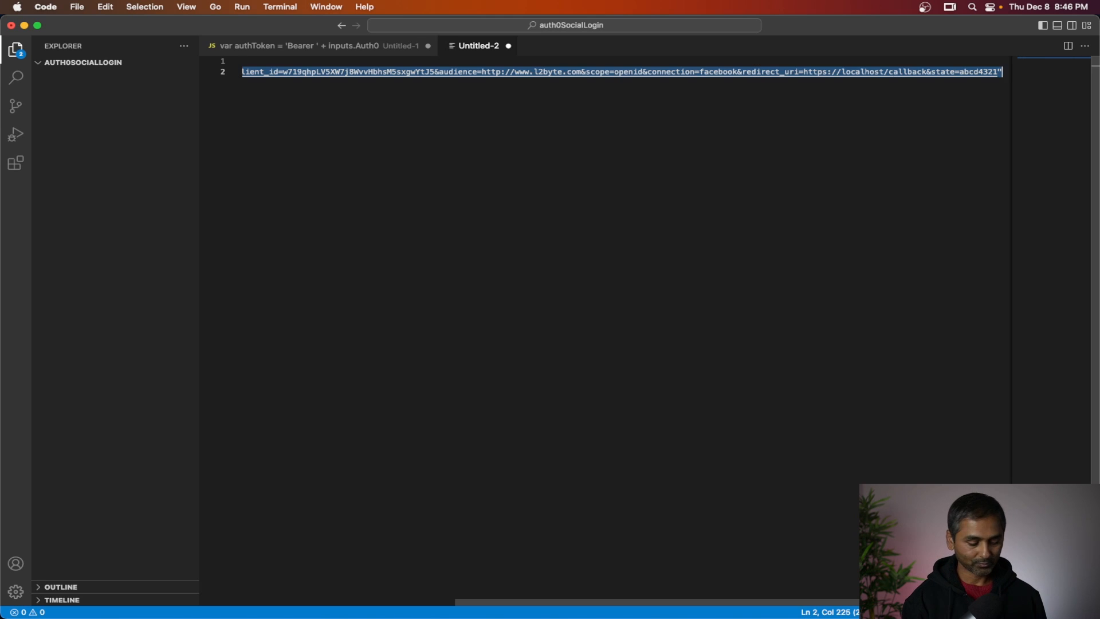
# Switch to AppGyver in Chrome and bind WebView 1's URL to a formula containing the copied Auth0 authorize URL.
pyautogui.hotkey('ctrl', 'Left')
pyautogui.hotkey('ctrl', 'Left')
pyautogui.hotkey('ctrl', 'Left')
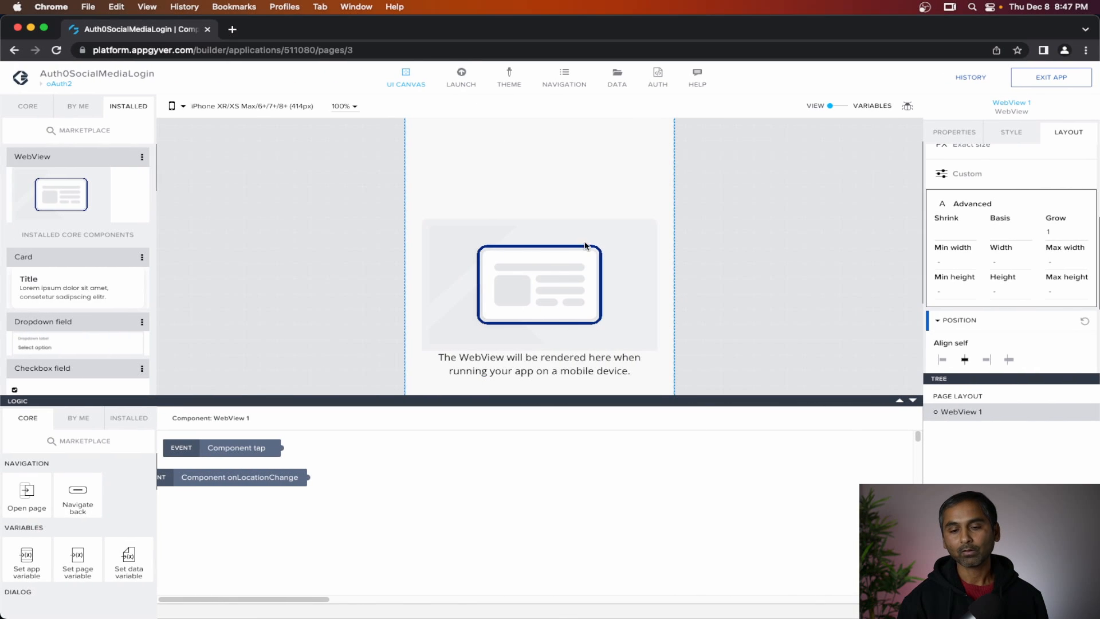
pyautogui.click(955, 131)
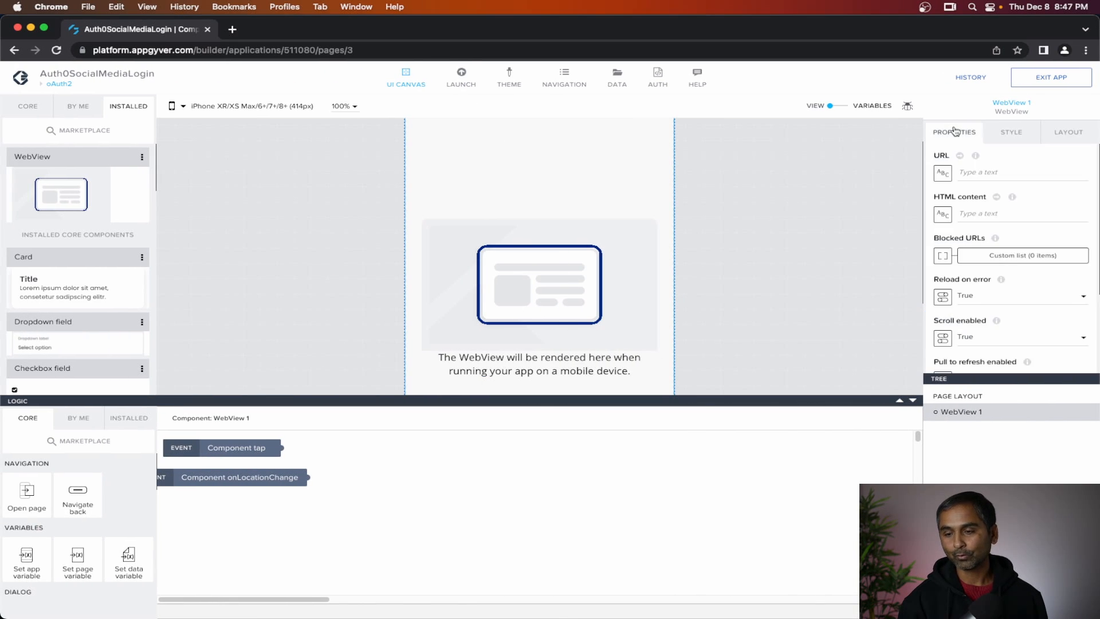
pyautogui.click(942, 172)
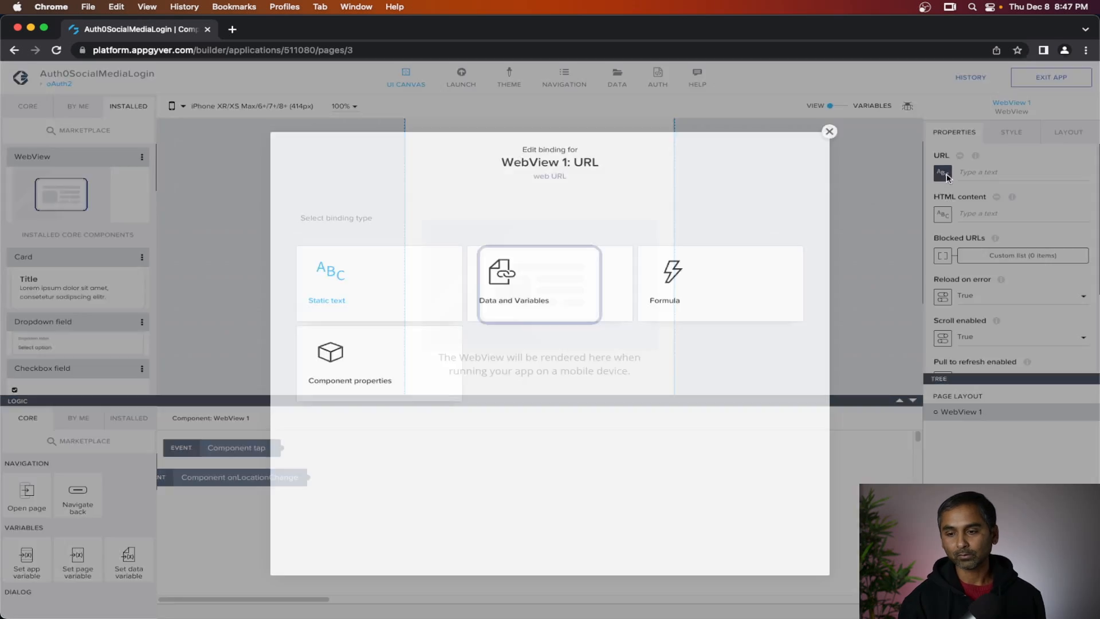
pyautogui.click(705, 267)
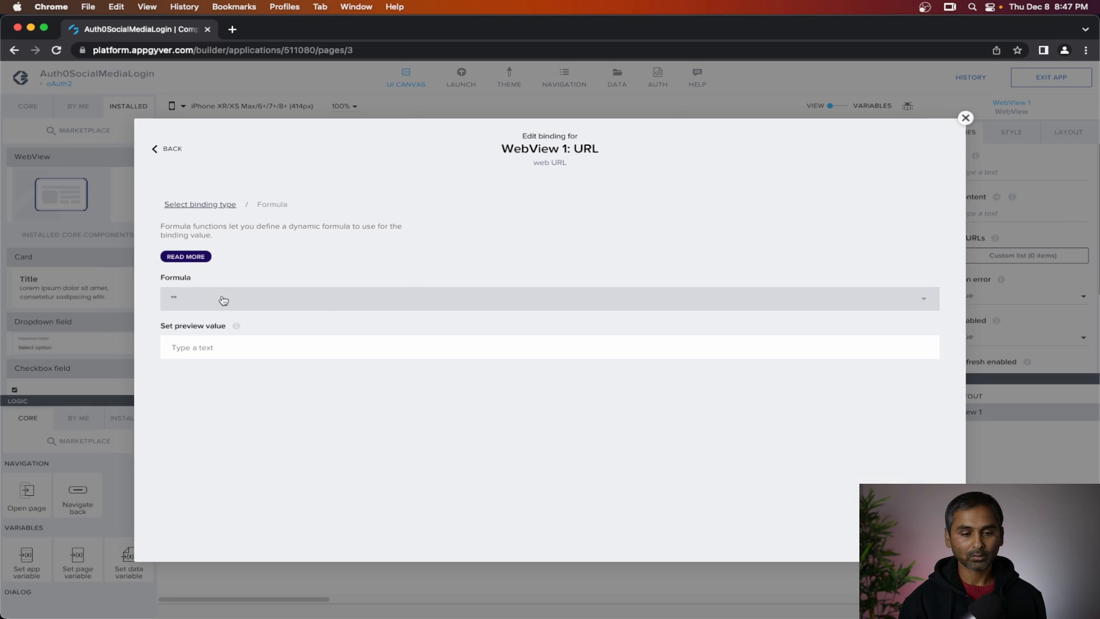
pyautogui.click(223, 299)
pyautogui.moveTo(209, 240); pyautogui.dragTo(141, 236)
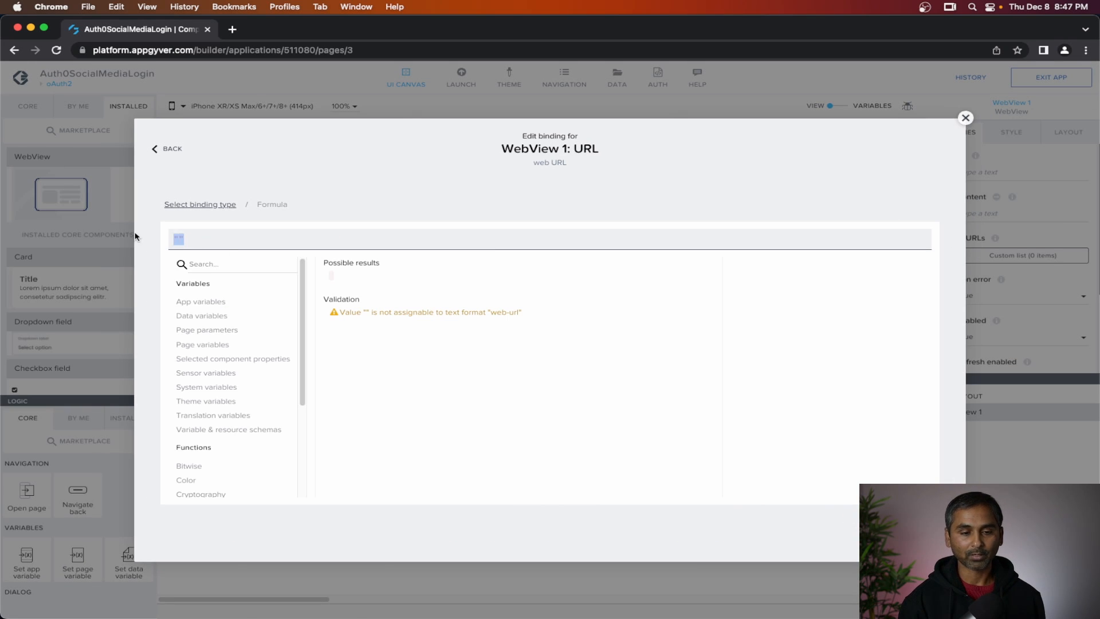
pyautogui.press('super+v')
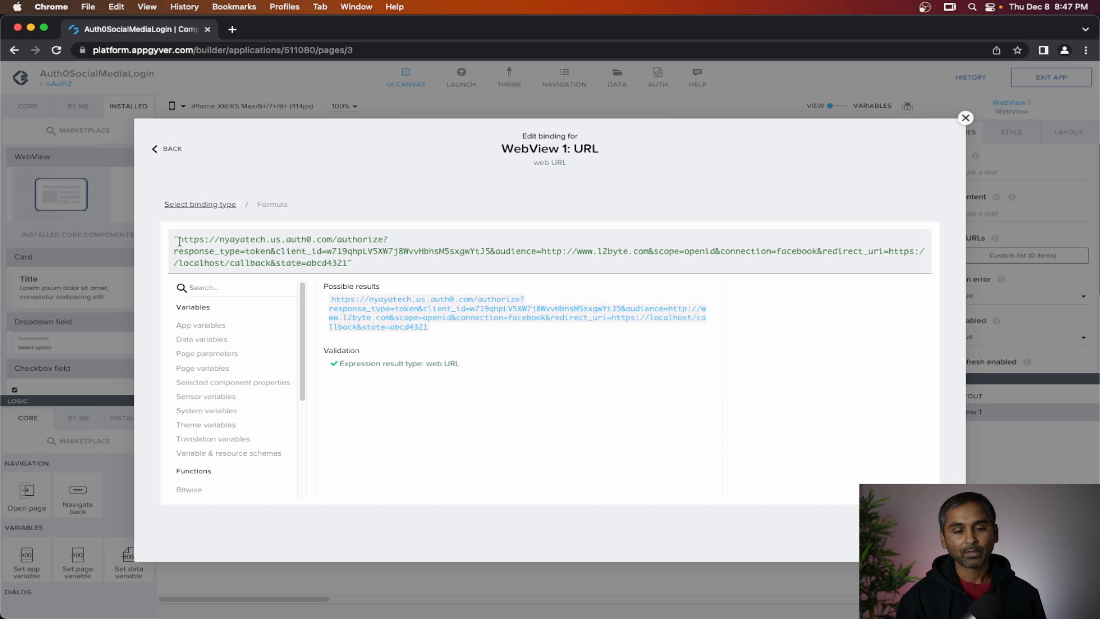
pyautogui.moveTo(179, 240); pyautogui.dragTo(330, 241)
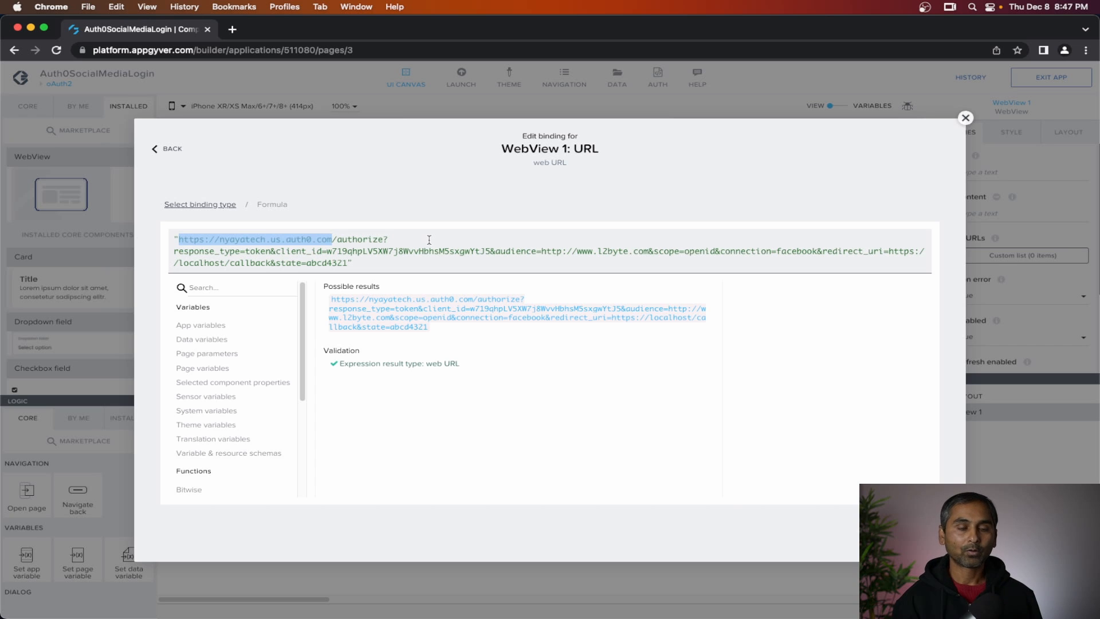
pyautogui.hotkey('ctrl', 'Right')
pyautogui.hotkey('ctrl', 'Right')
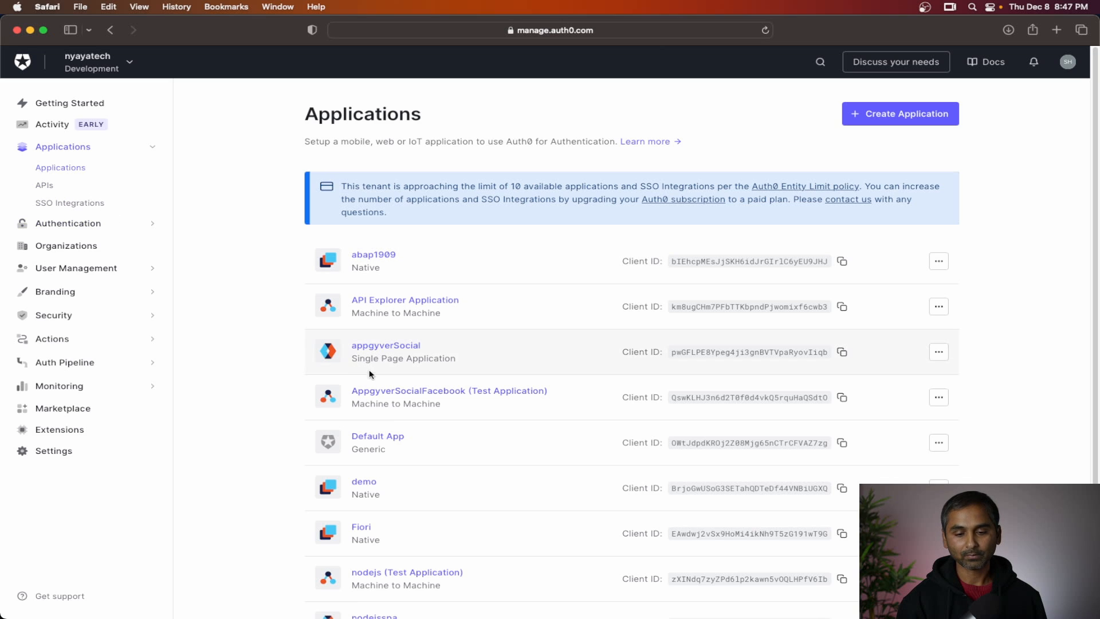
pyautogui.click(385, 395)
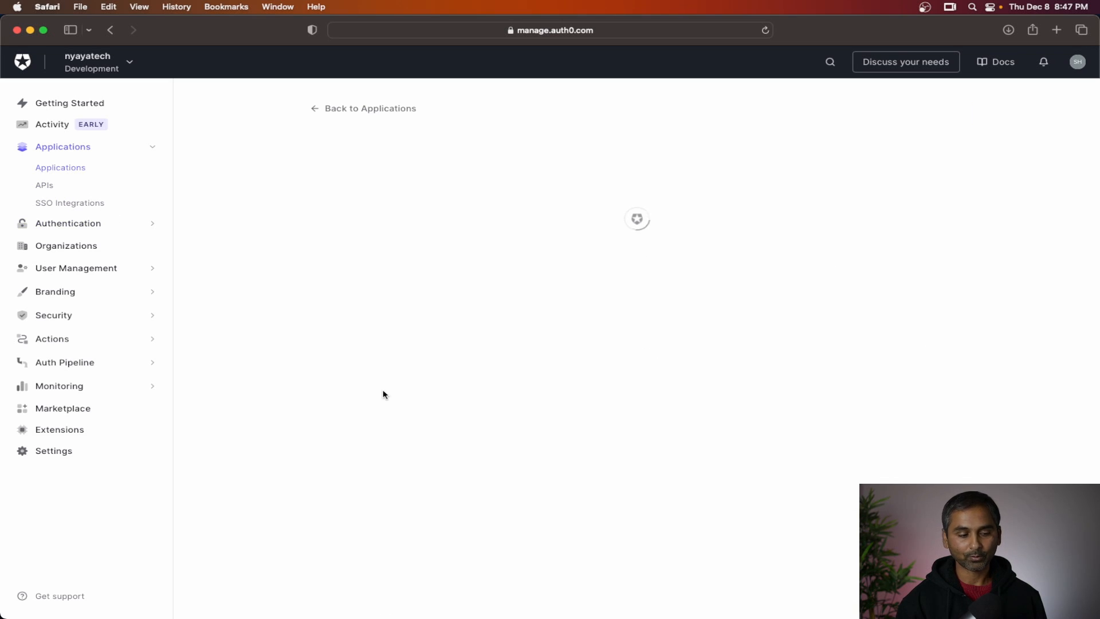
pyautogui.scroll(-5, 489, 317)
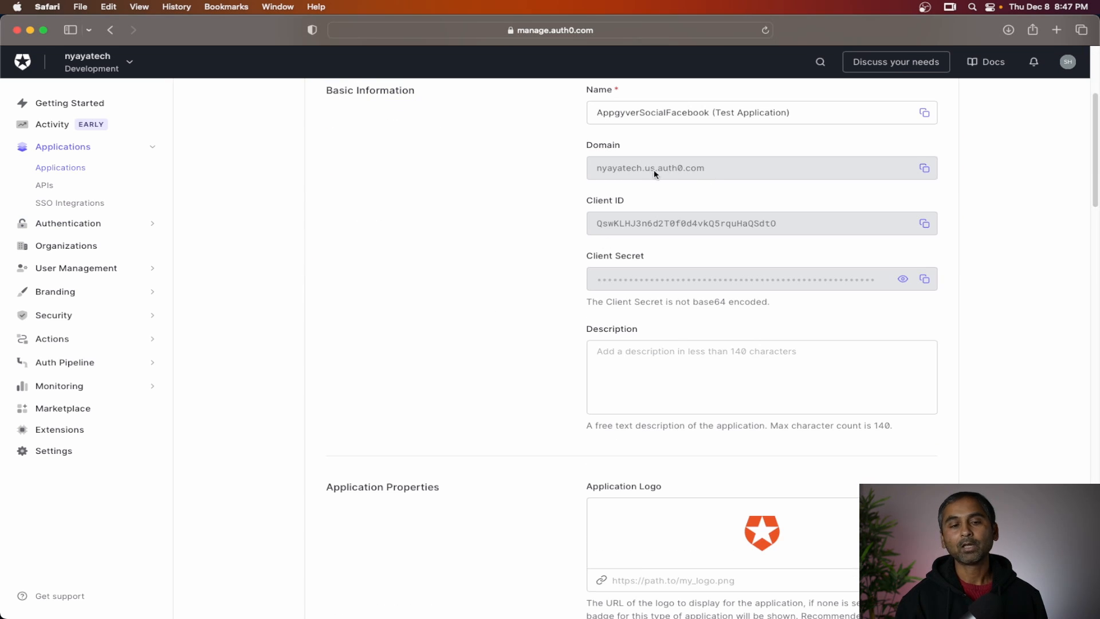
pyautogui.hotkey('ctrl', 'Left')
pyautogui.hotkey('ctrl', 'Left')
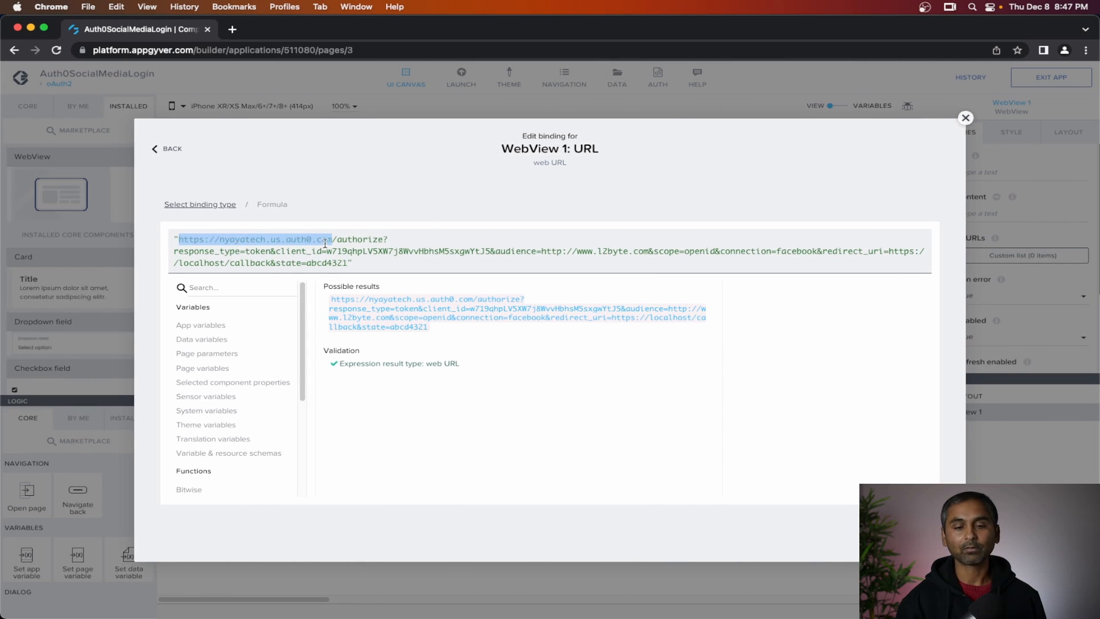
# Review the authorize path and response_type, select the formula's client_id value, and copy the Client ID of AppgyverSocialFacebook (Test Application) from Auth0.
pyautogui.moveTo(337, 240); pyautogui.dragTo(272, 251)
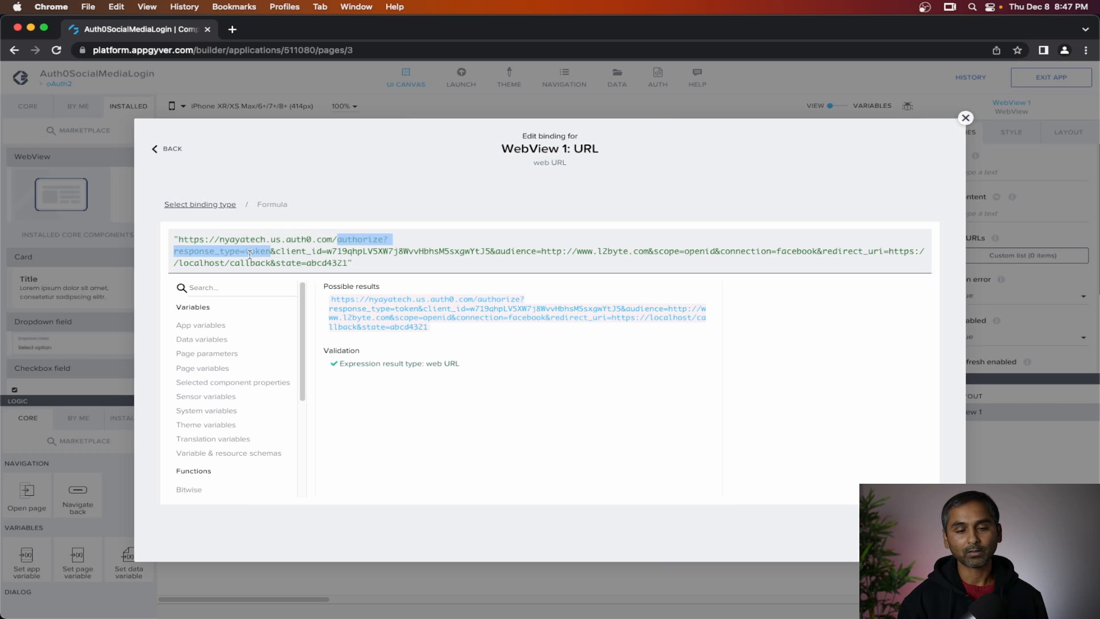
pyautogui.click(250, 252)
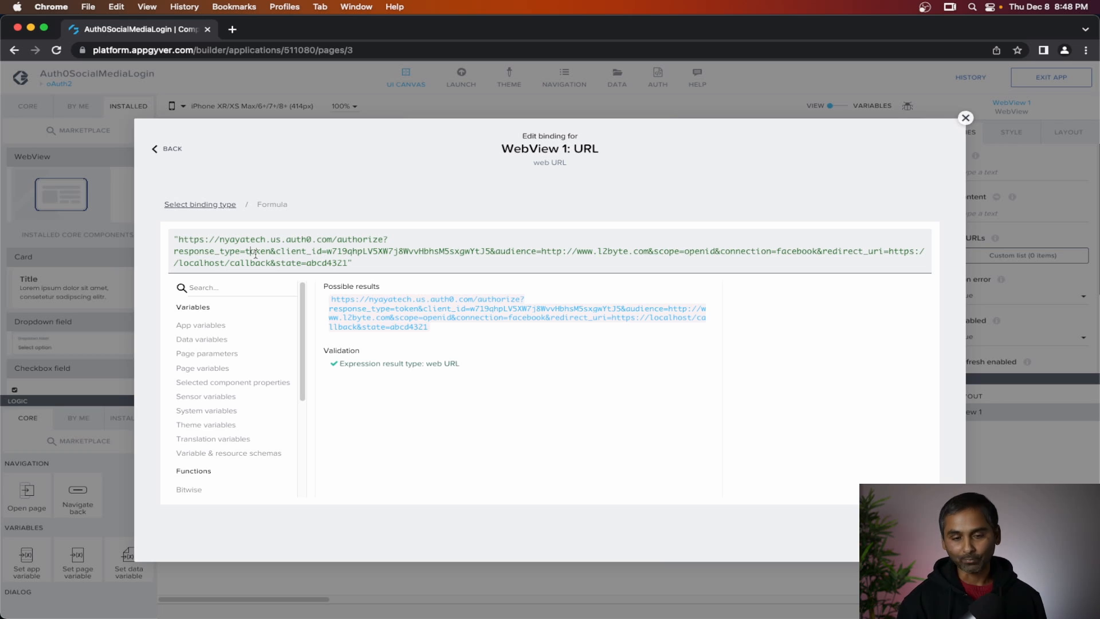
pyautogui.click(323, 252)
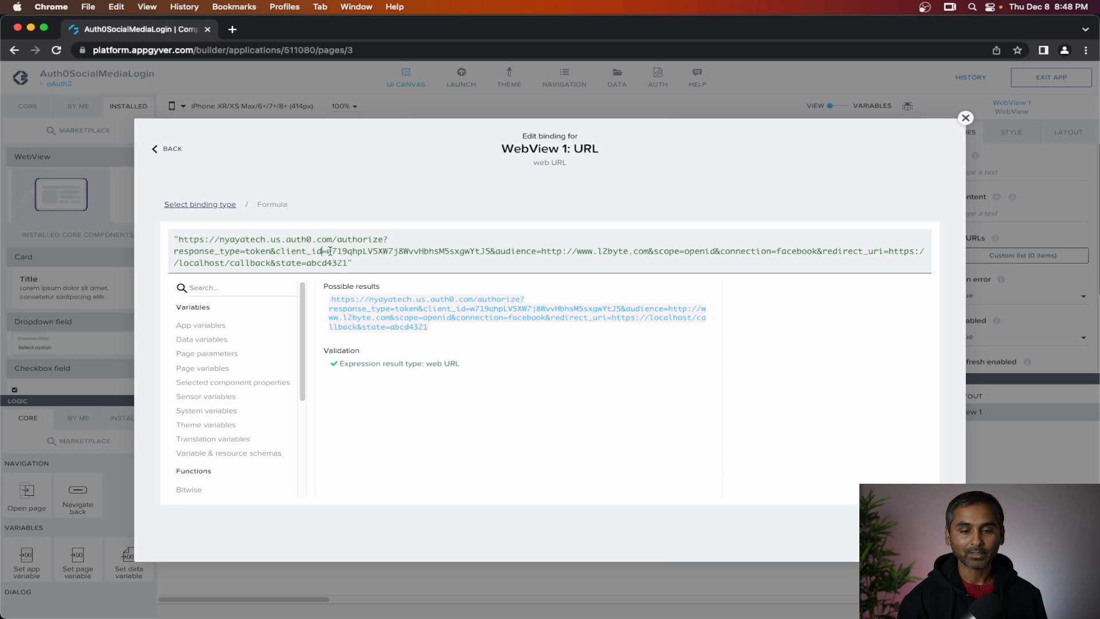
pyautogui.moveTo(330, 251); pyautogui.dragTo(480, 251)
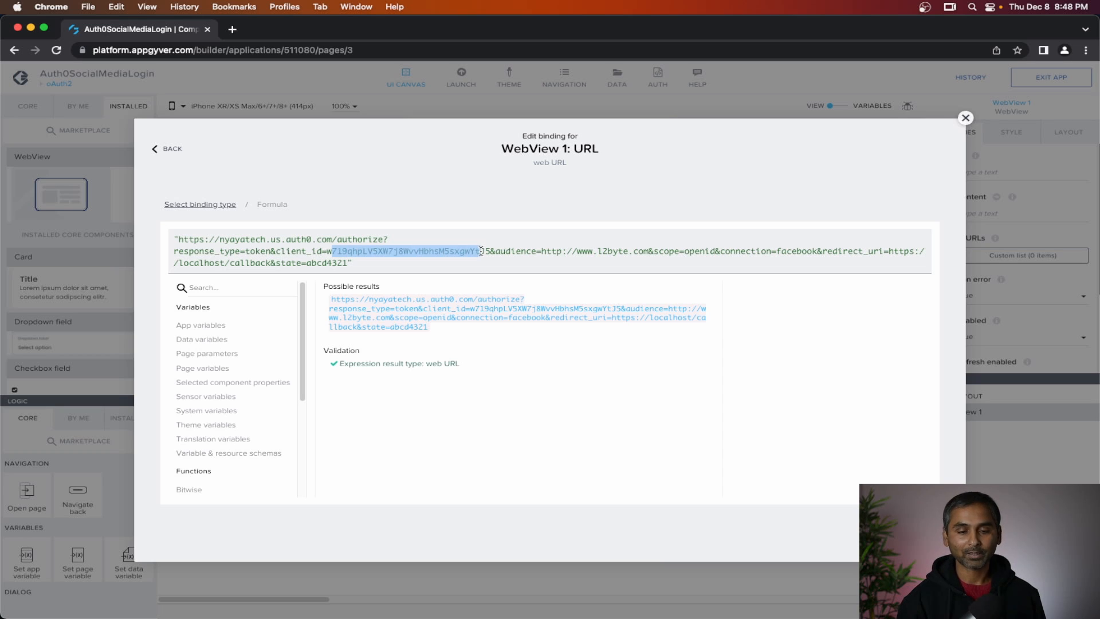
pyautogui.hotkey('ctrl', 'Right')
pyautogui.hotkey('ctrl', 'Right')
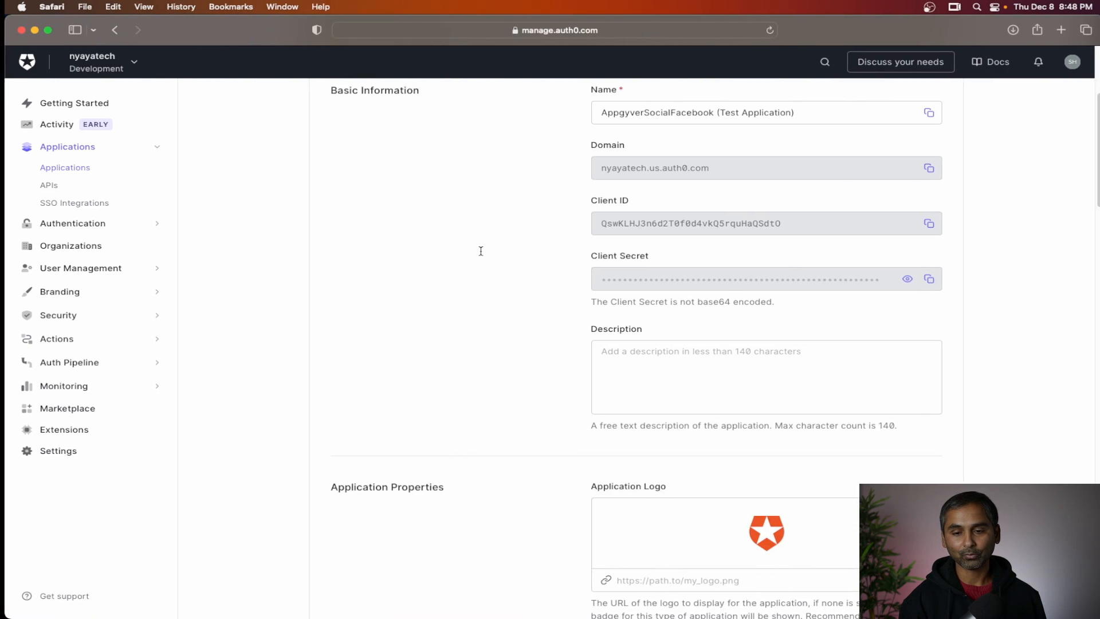
pyautogui.scroll(2, 534, 313)
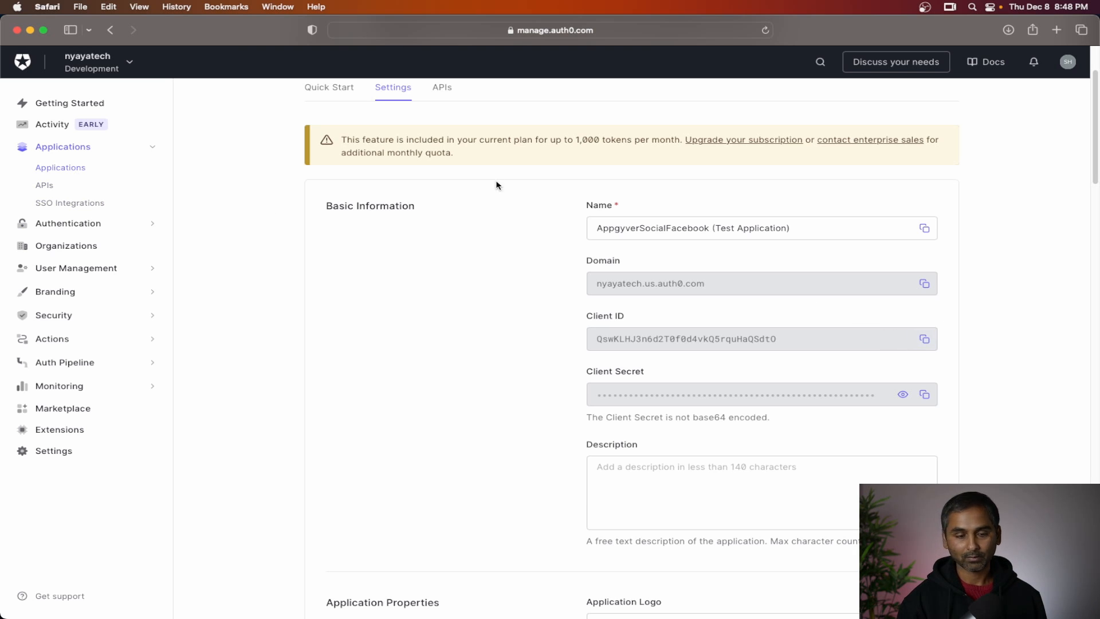
pyautogui.hotkey('ctrl', 'Up')
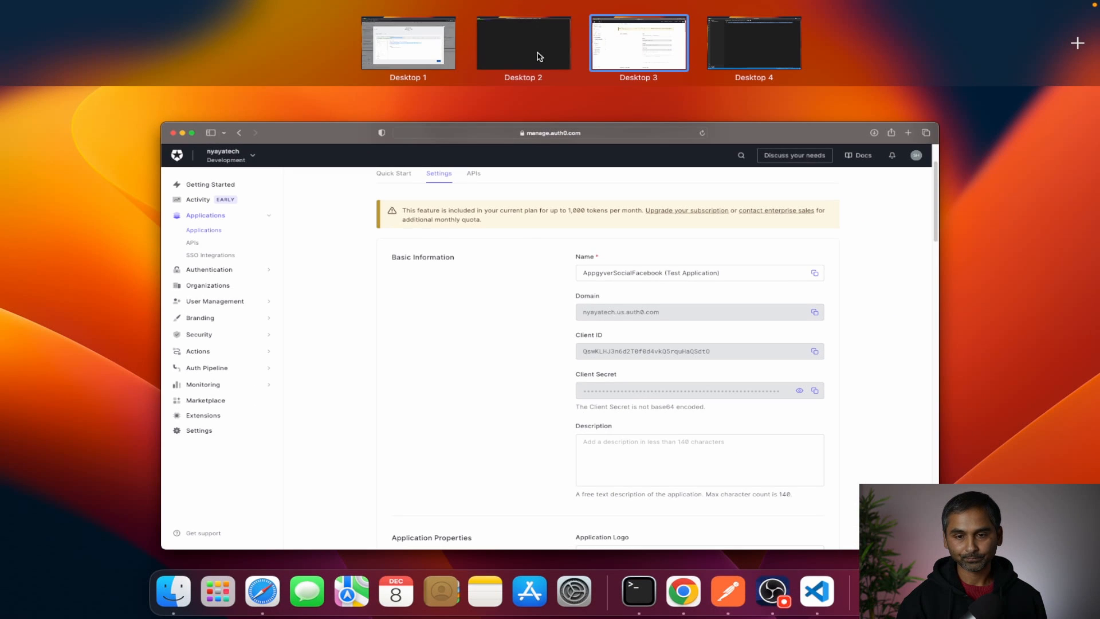
pyautogui.moveTo(539, 56); pyautogui.dragTo(627, 57)
pyautogui.click(504, 243)
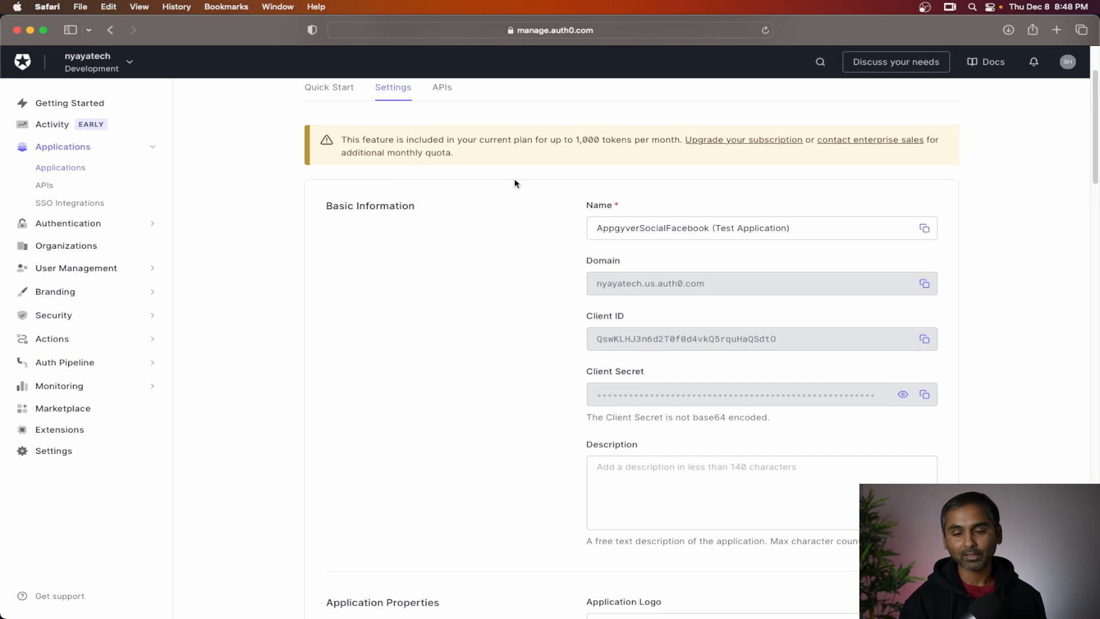
pyautogui.click(922, 343)
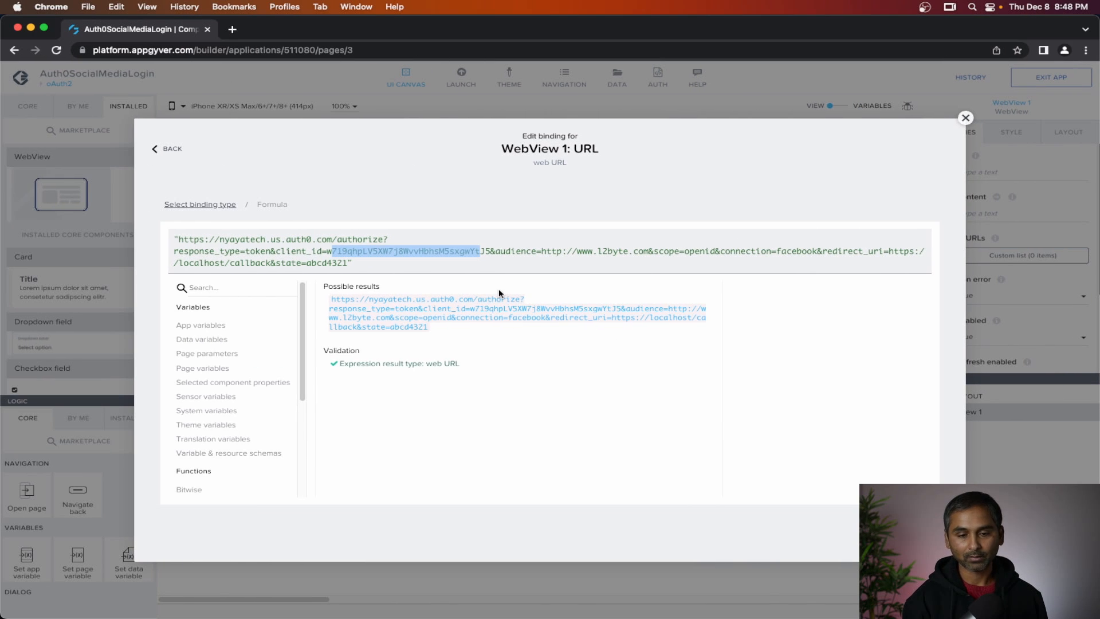
# Replace the entire client_id value in WebView 1's URL formula in AppGyver with the copied Client ID, keeping the ampersand before audience.
pyautogui.press('BackSpace')
pyautogui.press('super+v')
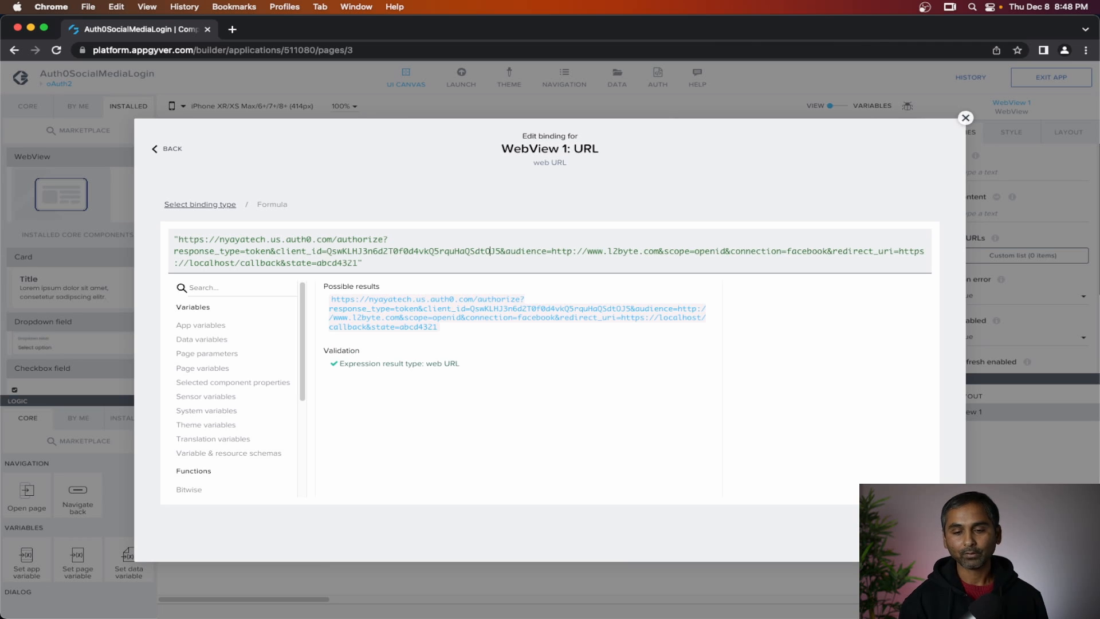
pyautogui.press('BackSpace')
pyautogui.press('BackSpace')
pyautogui.press('BackSpace')
pyautogui.press('BackSpace')
pyautogui.press('BackSpace')
pyautogui.press('BackSpace')
pyautogui.press('BackSpace')
pyautogui.press('BackSpace')
pyautogui.press('BackSpace')
pyautogui.press('BackSpace')
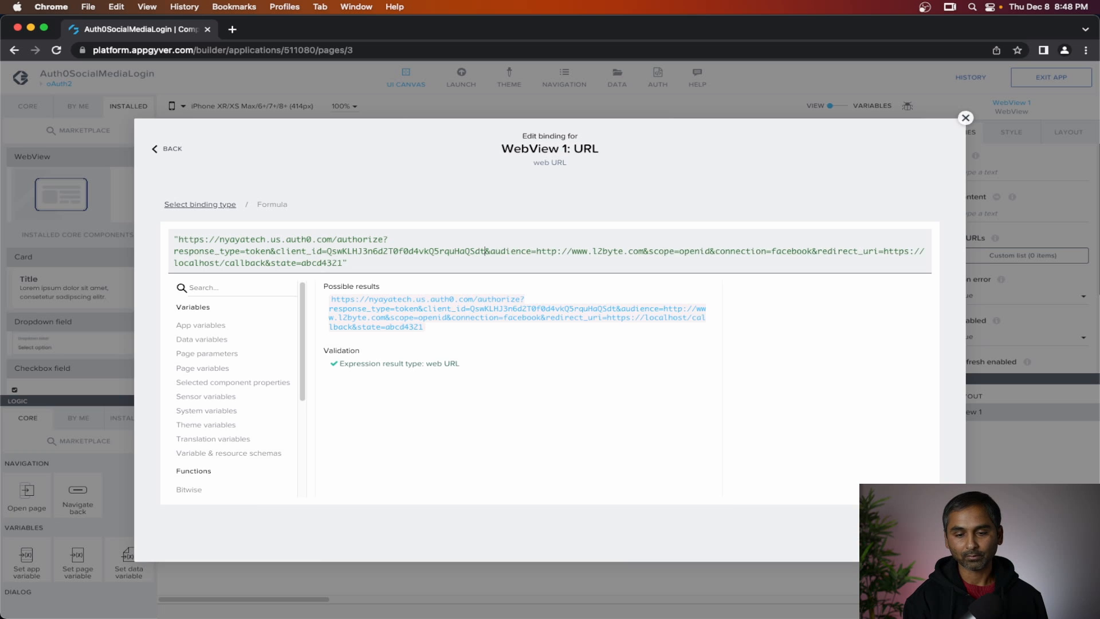
pyautogui.press('Delete')
pyautogui.press('Delete')
pyautogui.press('BackSpace')
pyautogui.press('BackSpace')
pyautogui.press('BackSpace')
pyautogui.press('BackSpace')
pyautogui.press('BackSpace')
pyautogui.press('BackSpace')
pyautogui.press('BackSpace')
pyautogui.press('BackSpace')
pyautogui.press('BackSpace')
pyautogui.press('BackSpace')
pyautogui.press('BackSpace')
pyautogui.press('BackSpace')
pyautogui.press('BackSpace')
pyautogui.press('BackSpace')
pyautogui.press('BackSpace')
pyautogui.press('BackSpace')
pyautogui.press('BackSpace')
pyautogui.press('BackSpace')
pyautogui.press('BackSpace')
pyautogui.press('BackSpace')
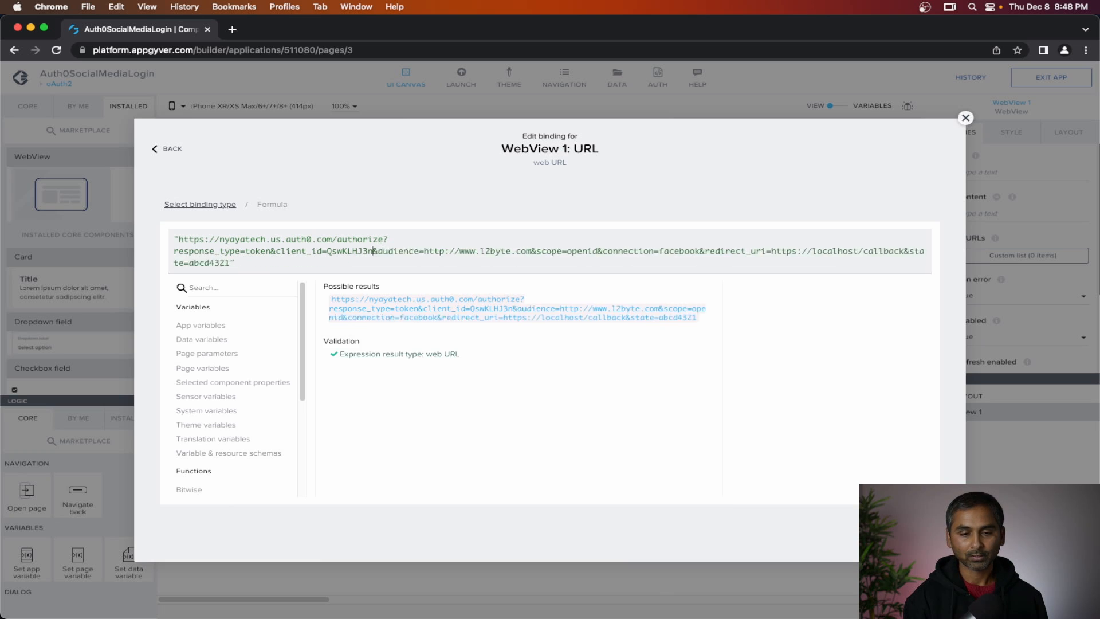
pyautogui.press('BackSpace')
pyautogui.press('BackSpace')
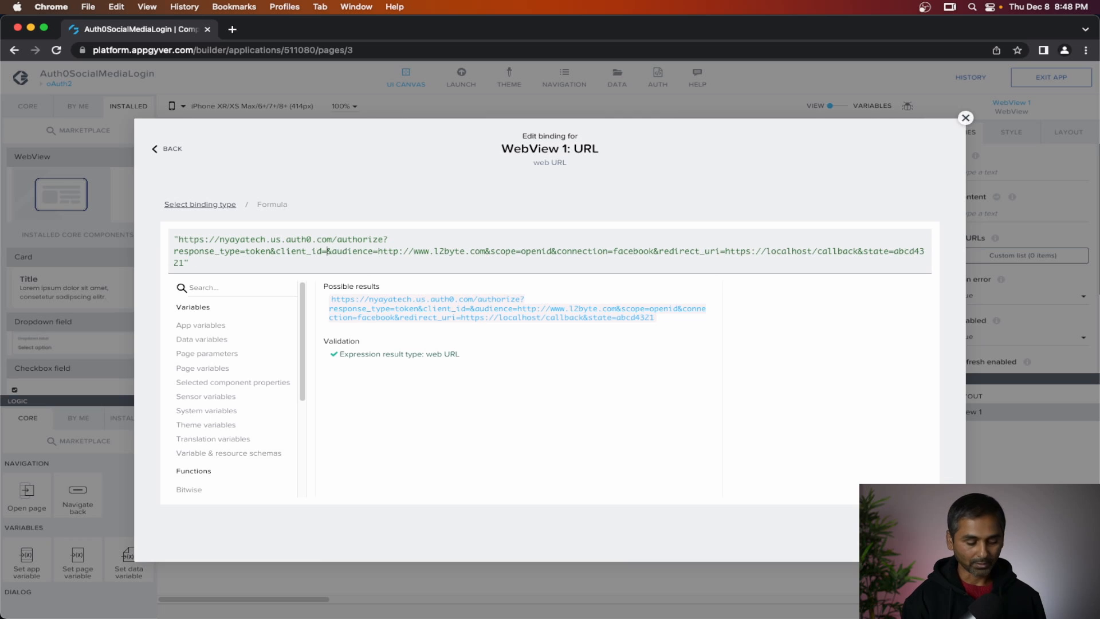
pyautogui.press('super+v')
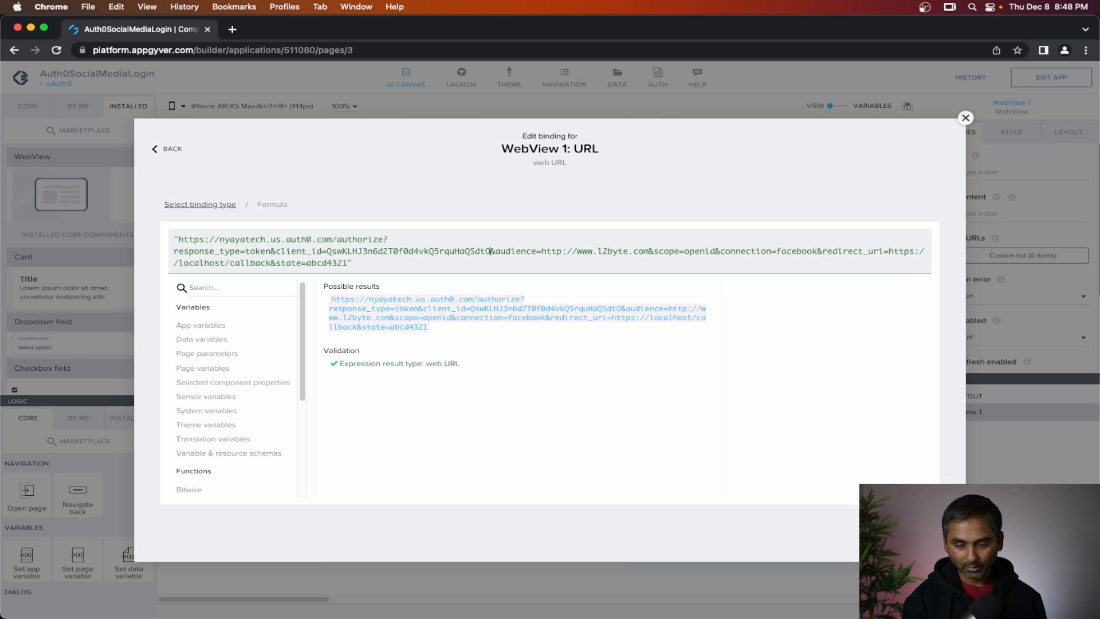
pyautogui.press('Right')
pyautogui.press('Right')
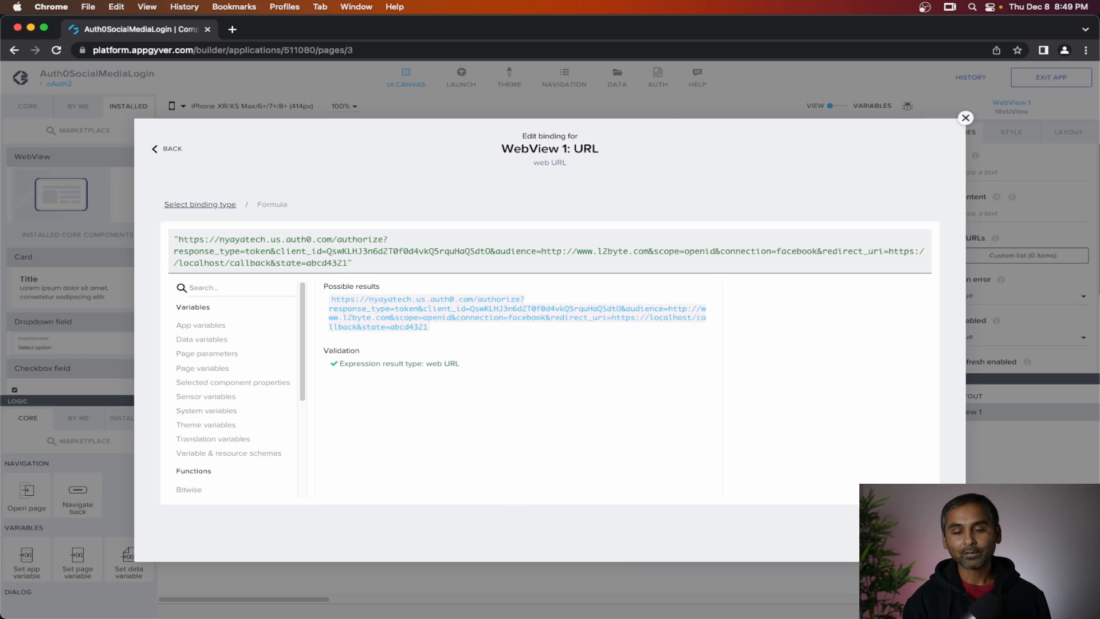
pyautogui.hotkey('ctrl', 'Right')
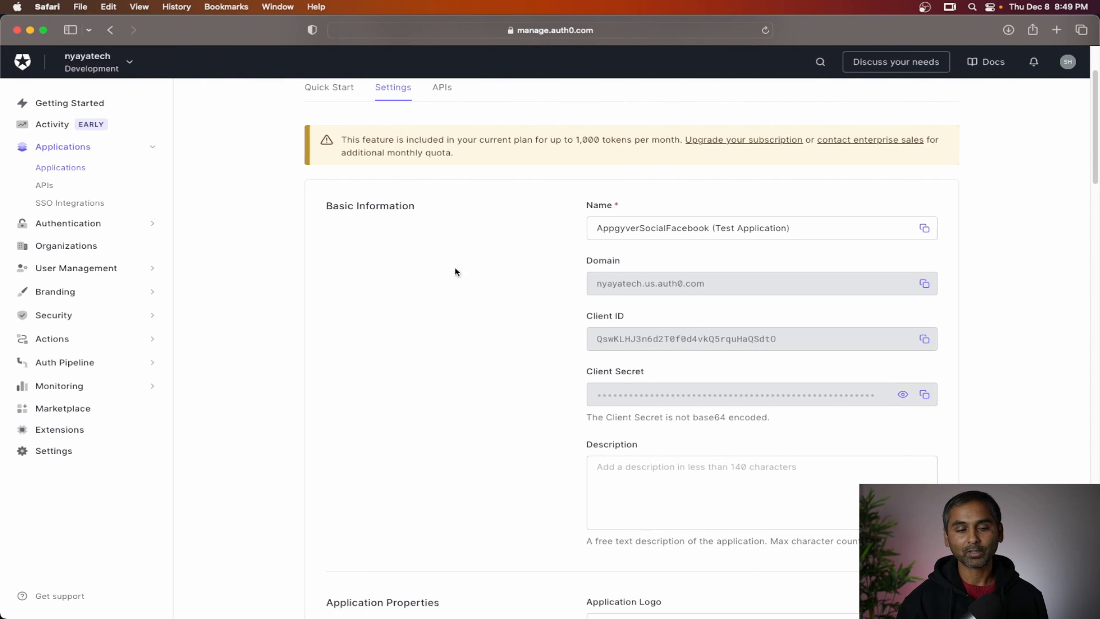
pyautogui.click(45, 186)
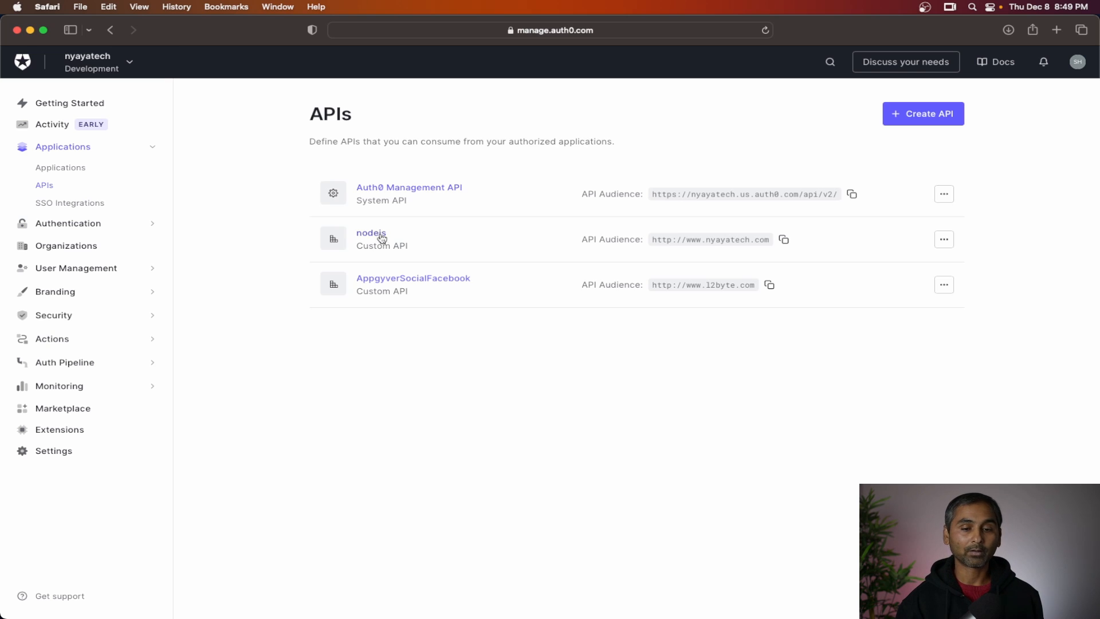
pyautogui.click(405, 278)
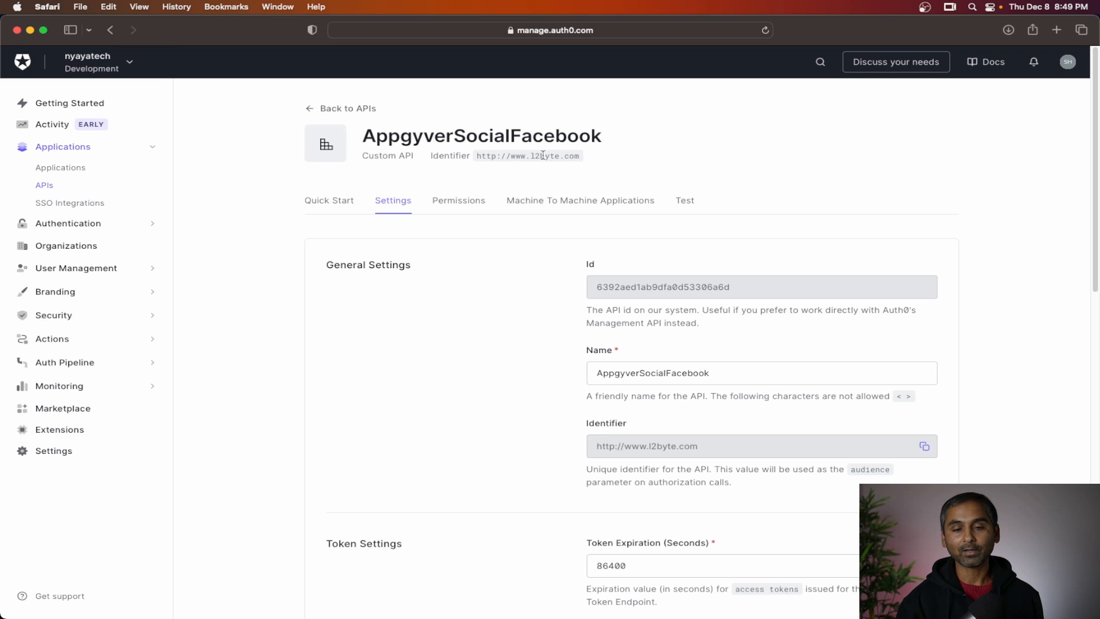
pyautogui.click(321, 110)
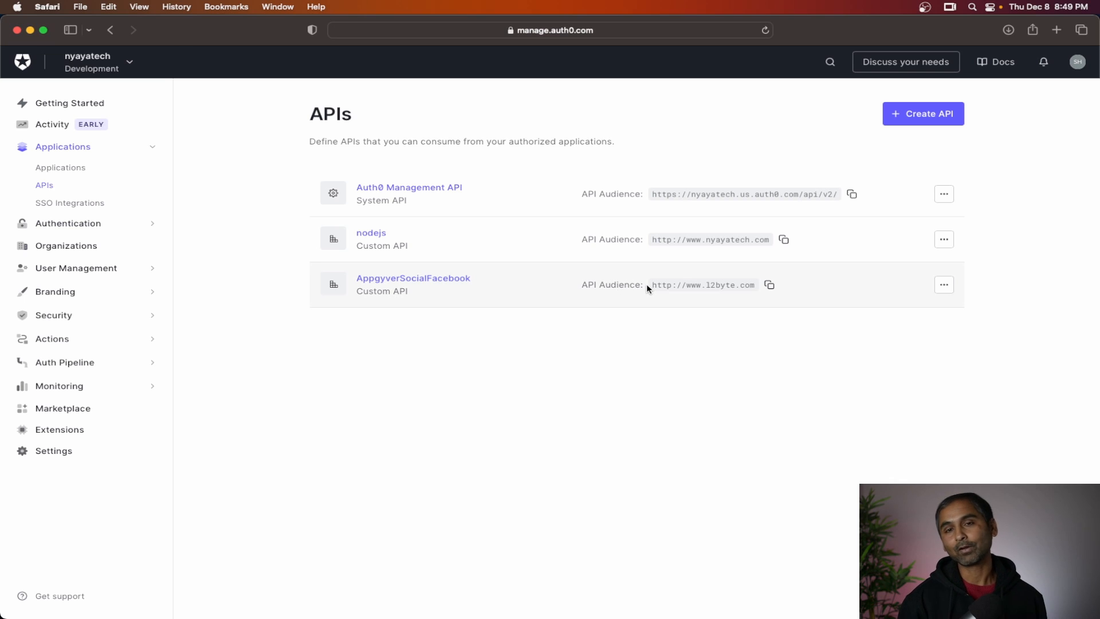
pyautogui.click(770, 286)
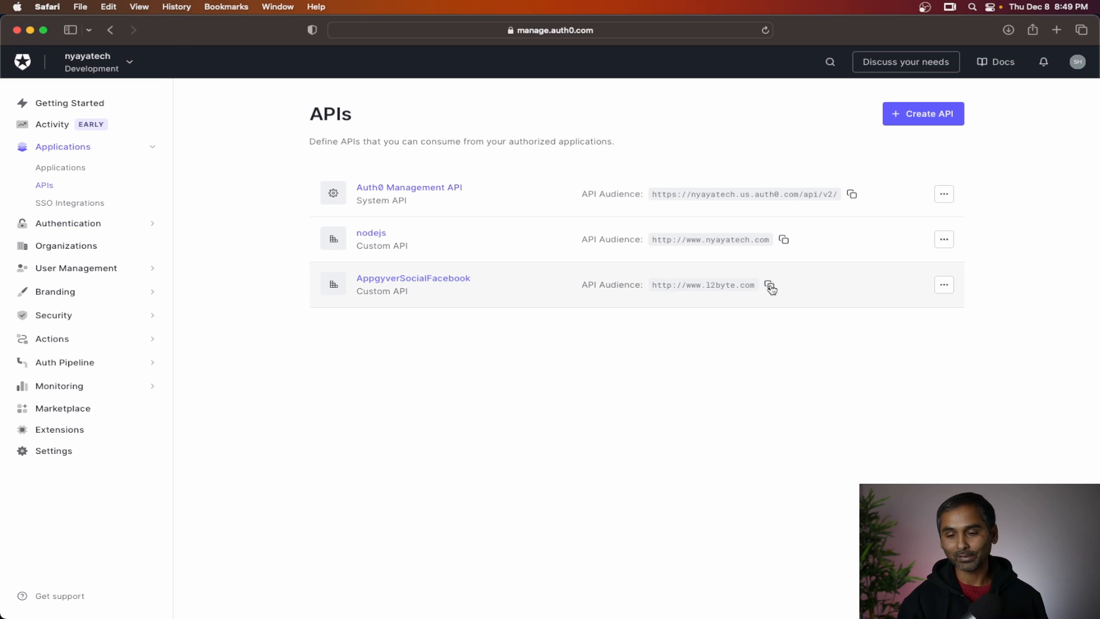
pyautogui.click(770, 286)
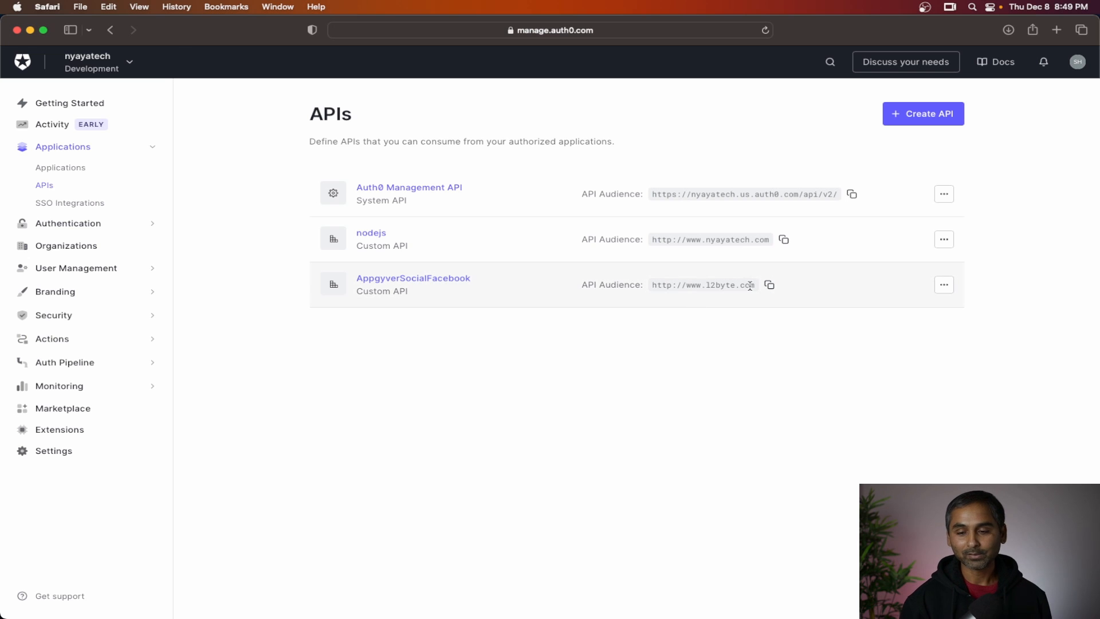
pyautogui.hotkey('ctrl', 'Left')
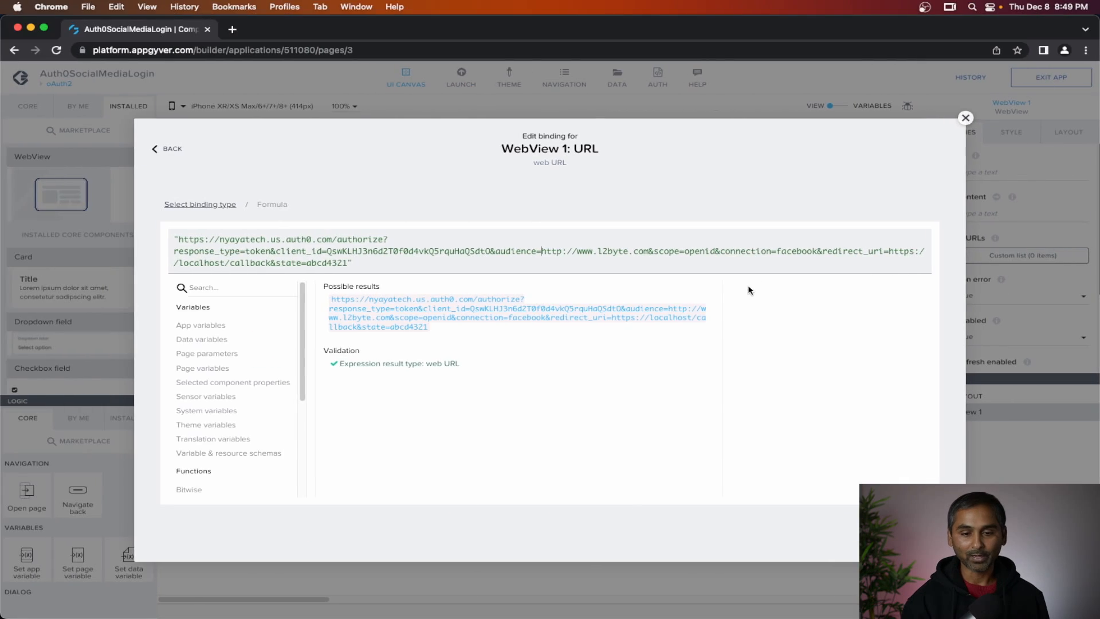
pyautogui.moveTo(541, 253); pyautogui.dragTo(647, 253)
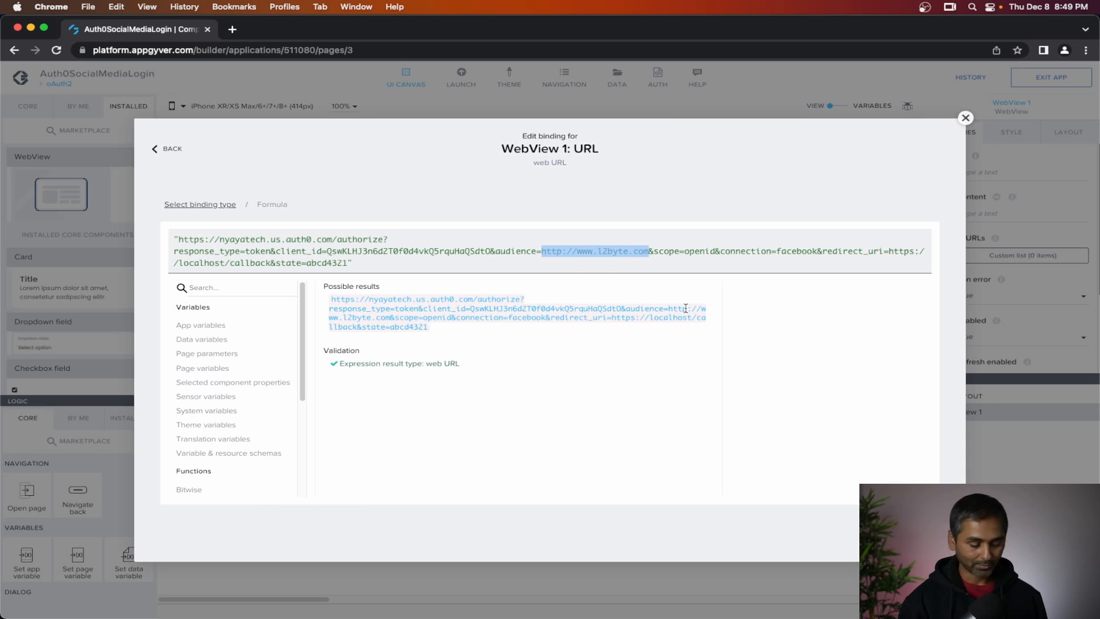
pyautogui.press('super+v')
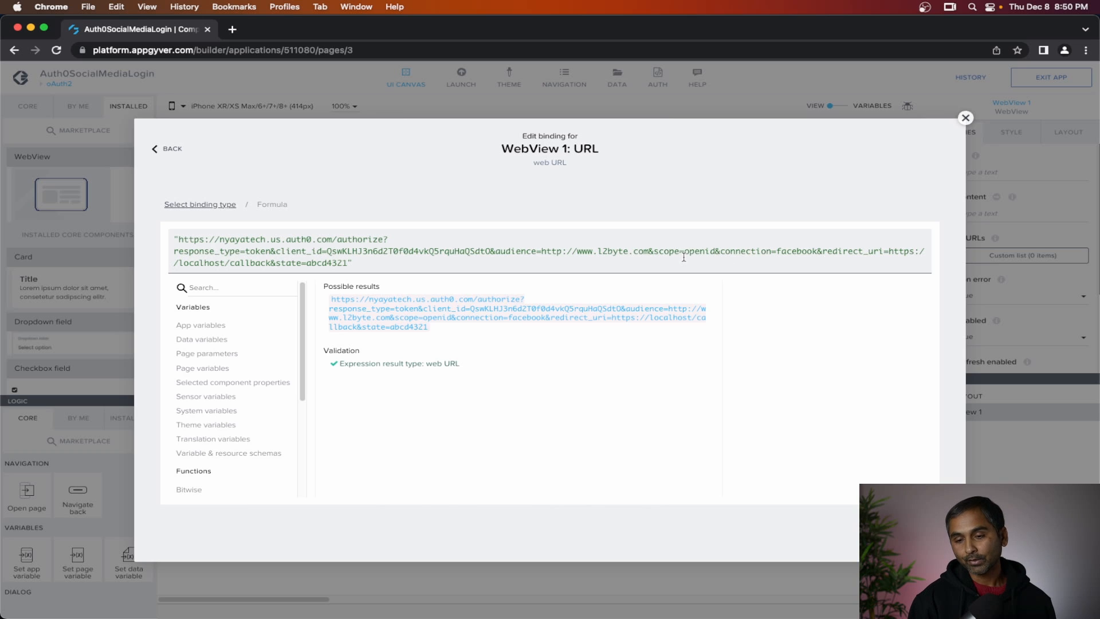
pyautogui.doubleClick(814, 250)
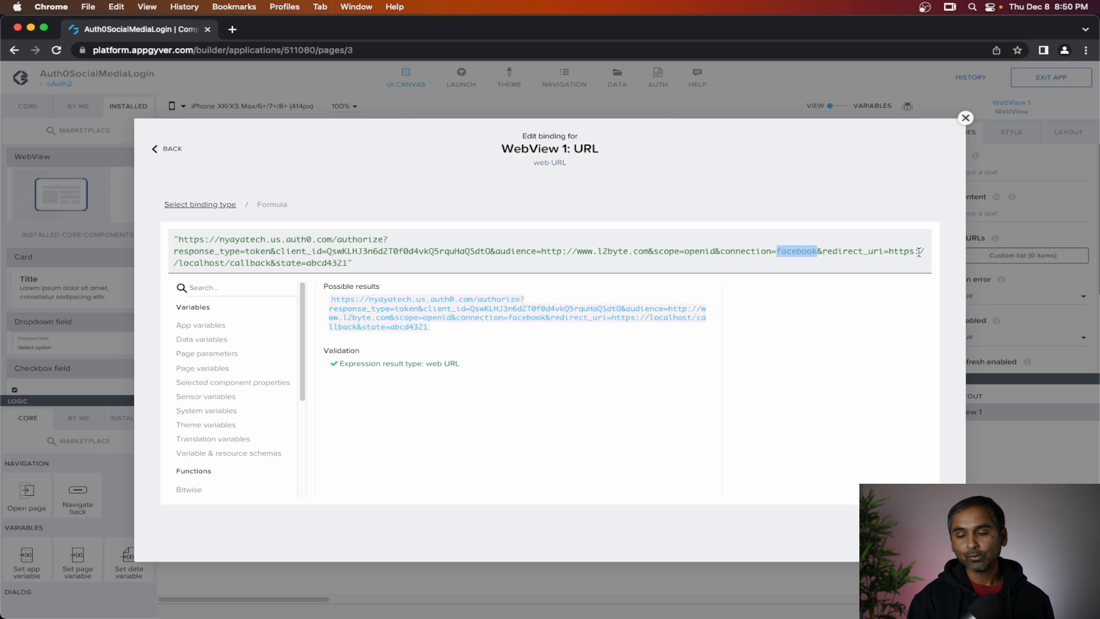
pyautogui.moveTo(890, 251); pyautogui.dragTo(272, 263)
pyautogui.press('super+c')
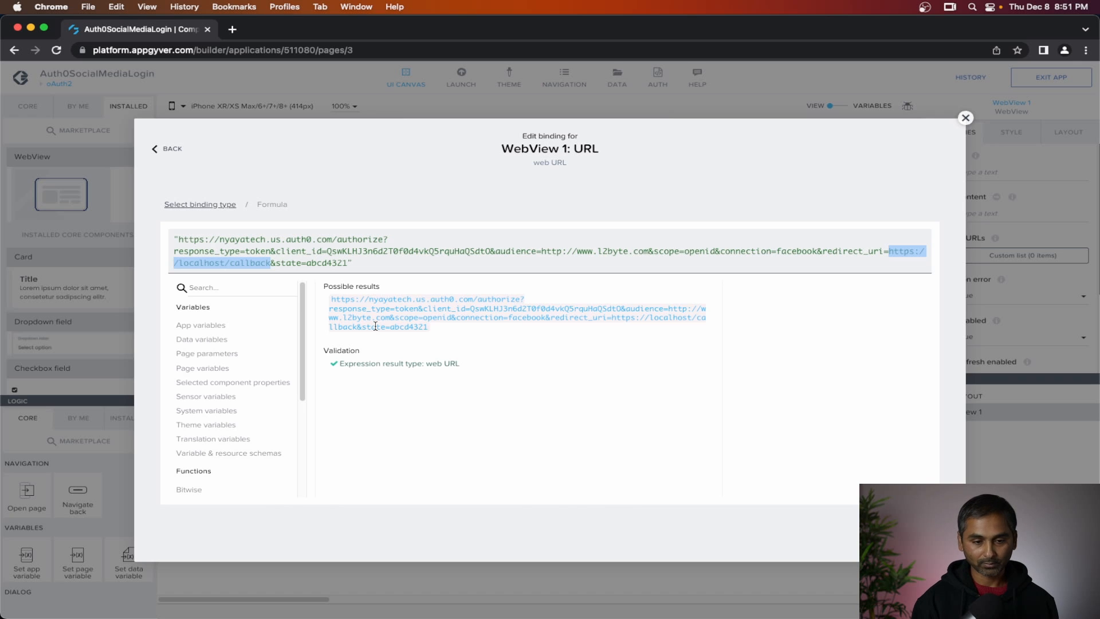
pyautogui.press('super+Tab')
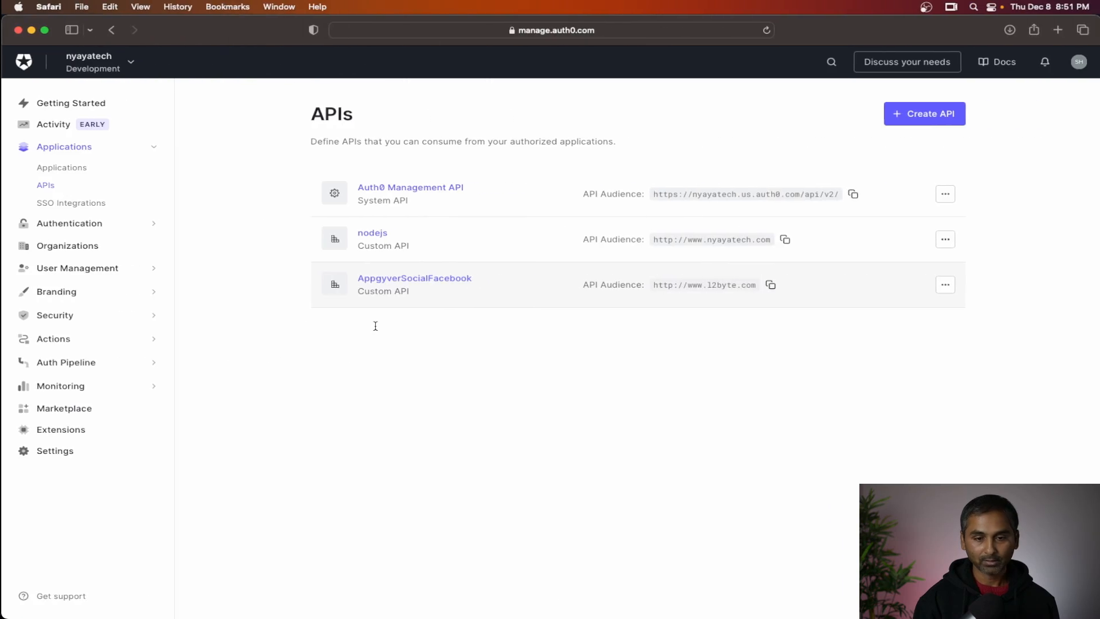
pyautogui.click(60, 169)
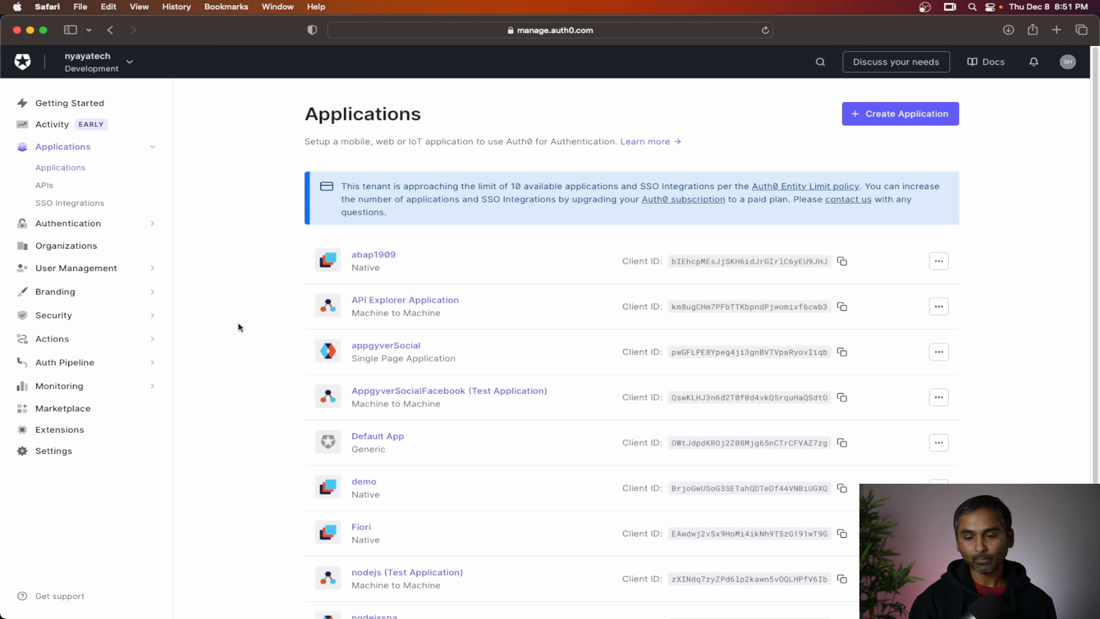
pyautogui.click(414, 391)
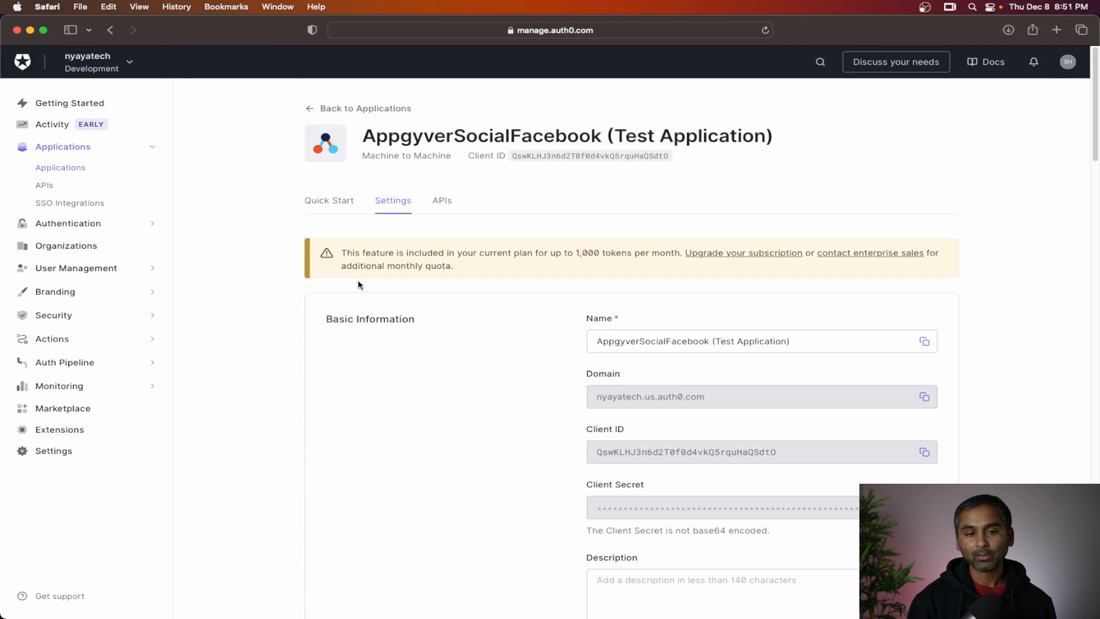
pyautogui.scroll(-10, 436, 330)
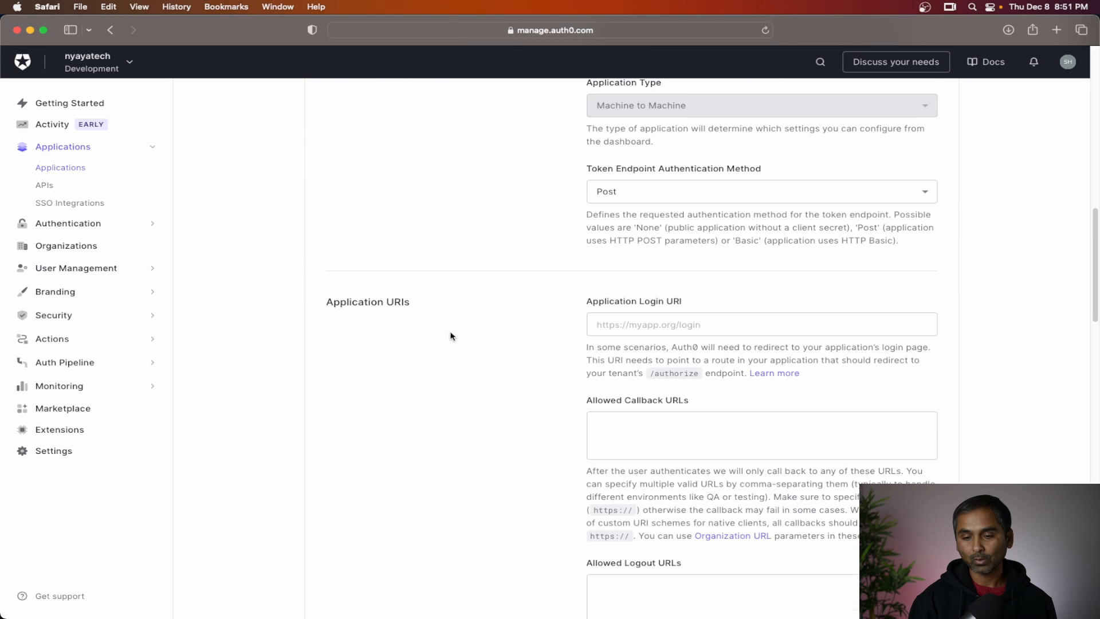
pyautogui.click(623, 418)
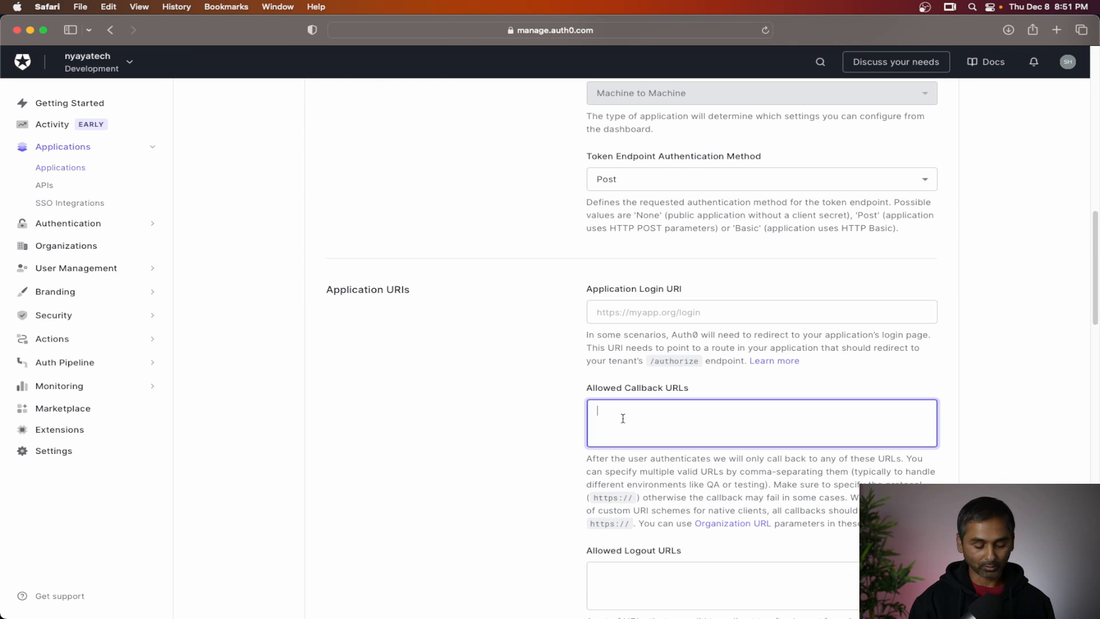
pyautogui.press('super+v')
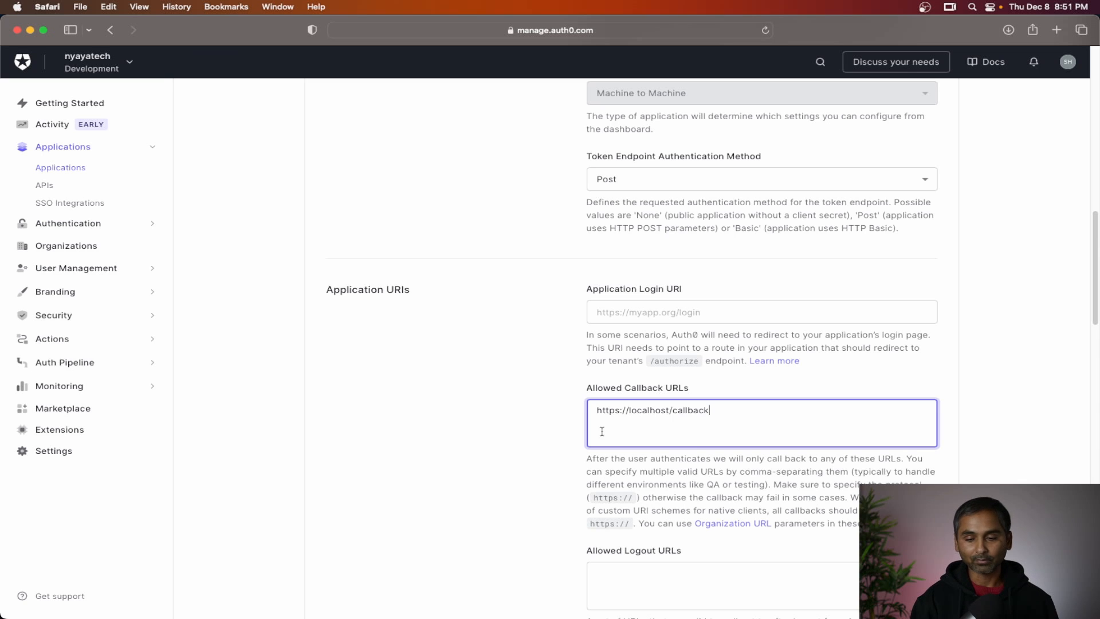
pyautogui.scroll(-20, 507, 399)
pyautogui.scroll(-5, 507, 399)
pyautogui.click(628, 384)
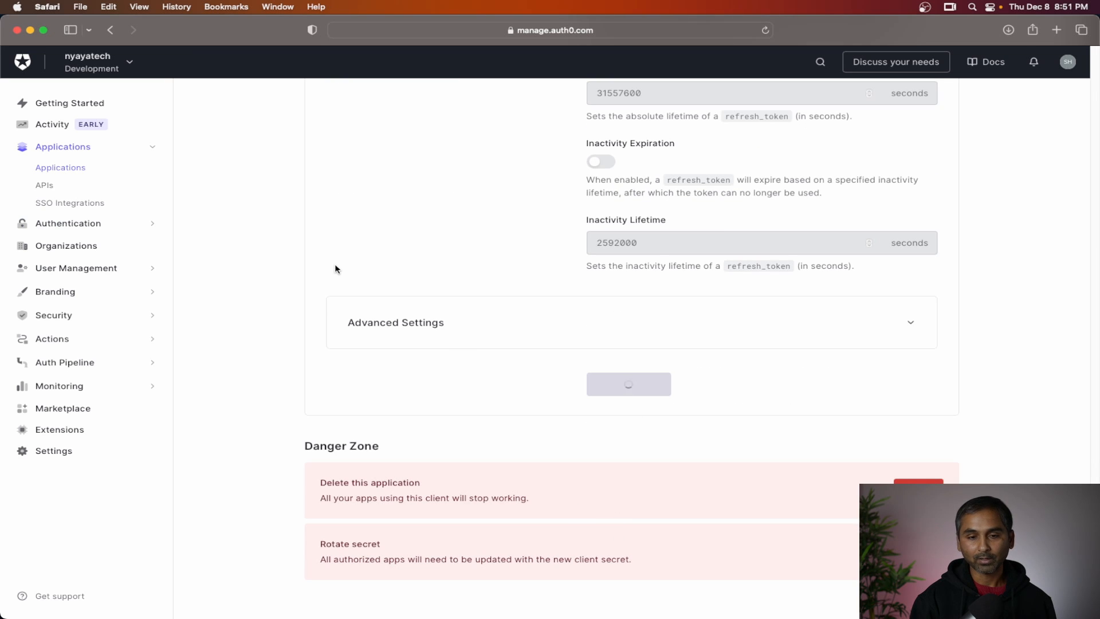
# Return to AppGyver and review the state parameter at the end of WebView 1's URL formula.
pyautogui.hotkey('ctrl', 'Left')
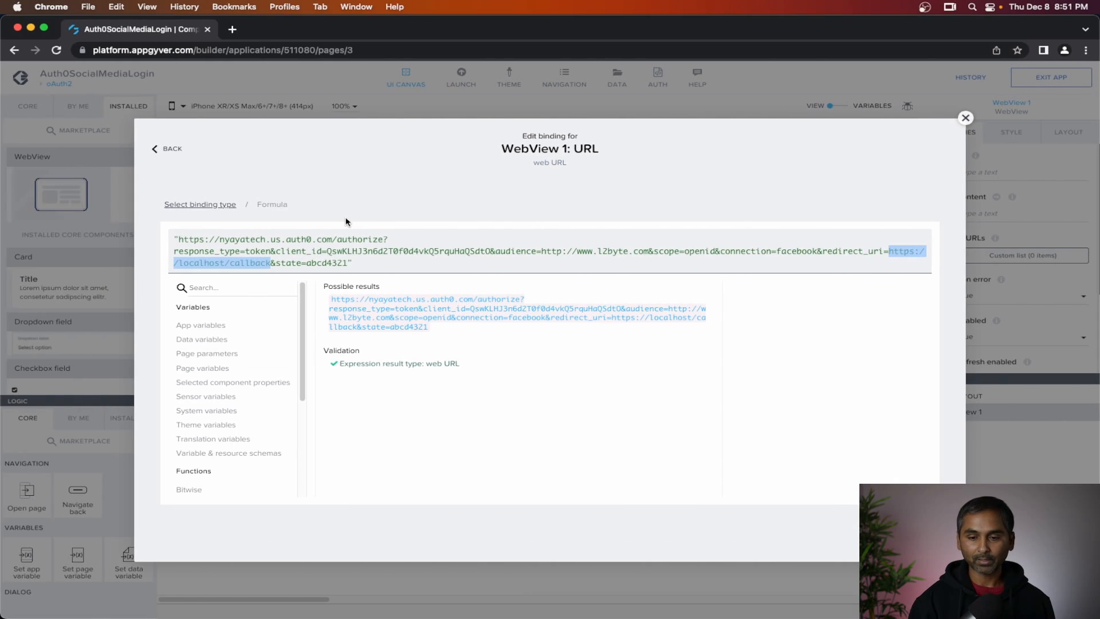
pyautogui.moveTo(276, 263); pyautogui.dragTo(350, 263)
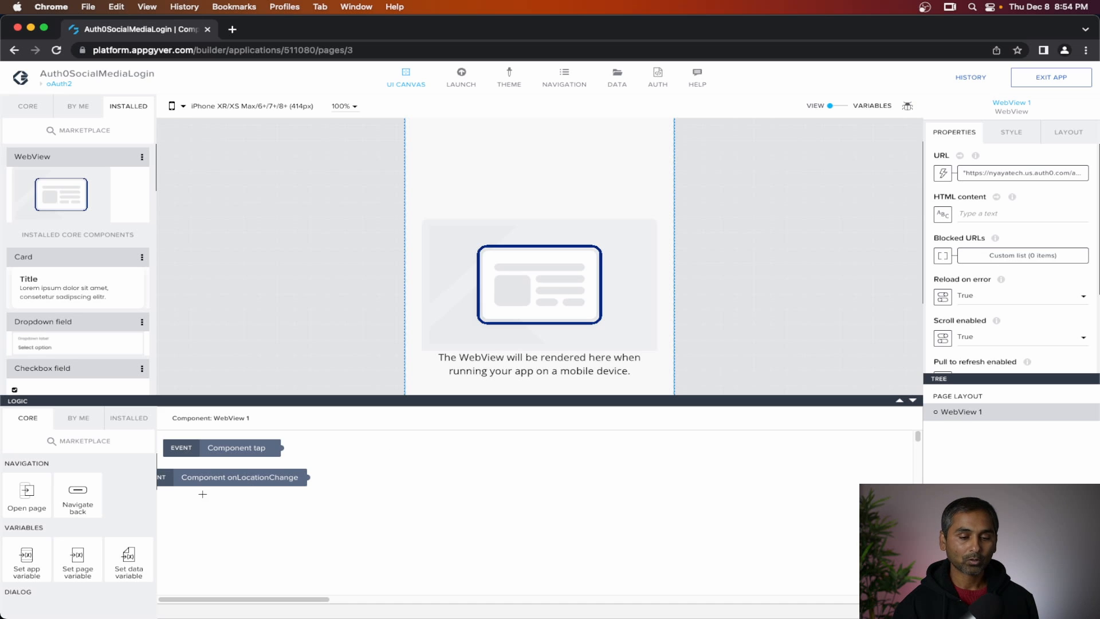
# Add a JavaScript node to WebView 1's logic and connect the Component onLocationChange event to it.
pyautogui.click(288, 480)
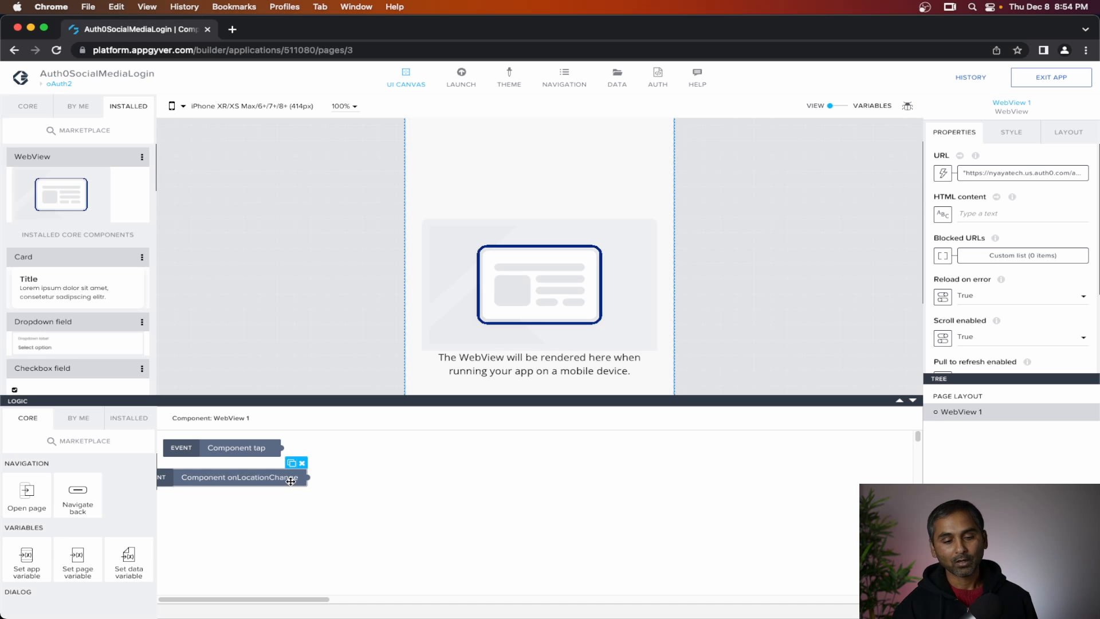
pyautogui.scroll(-1, 122, 507)
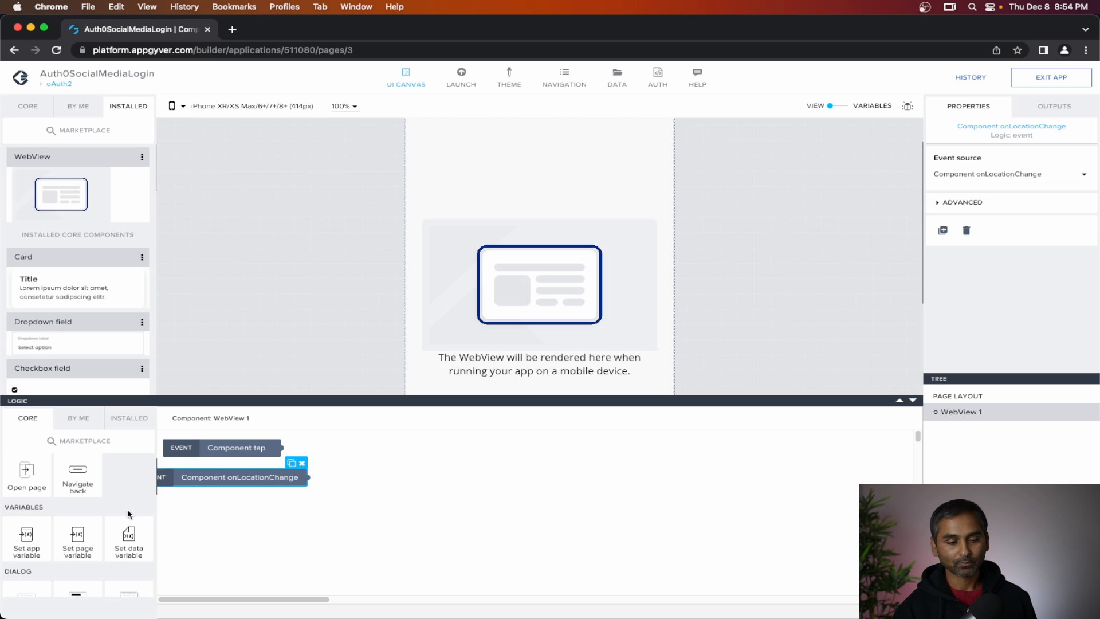
pyautogui.scroll(-5, 120, 515)
pyautogui.moveTo(27, 569); pyautogui.dragTo(419, 484)
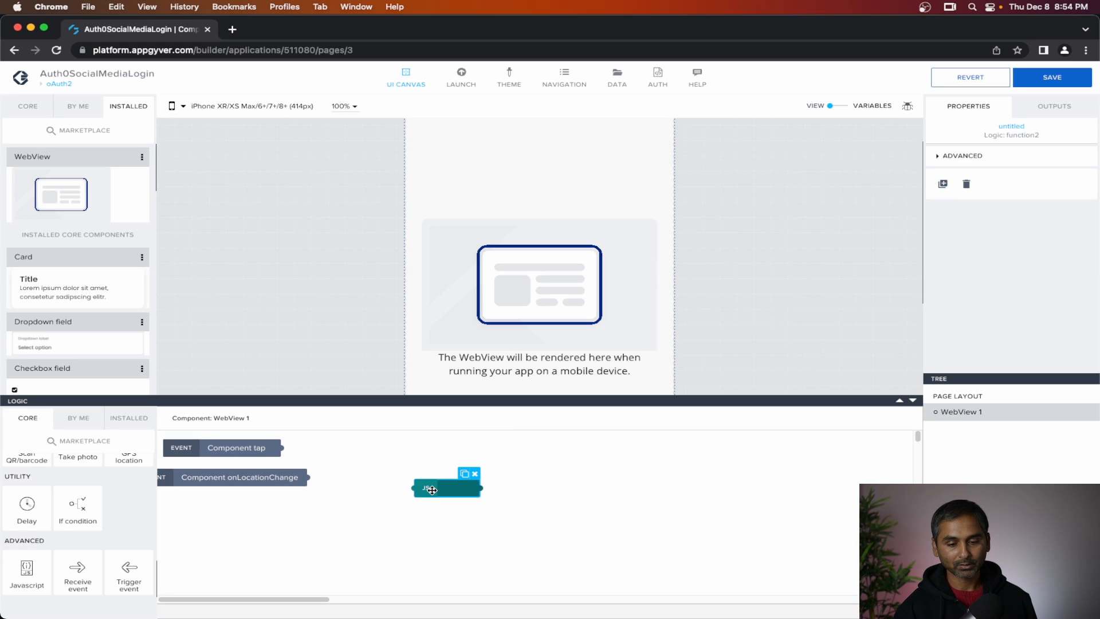
pyautogui.moveTo(308, 477); pyautogui.dragTo(417, 486)
pyautogui.moveTo(306, 477); pyautogui.dragTo(425, 488)
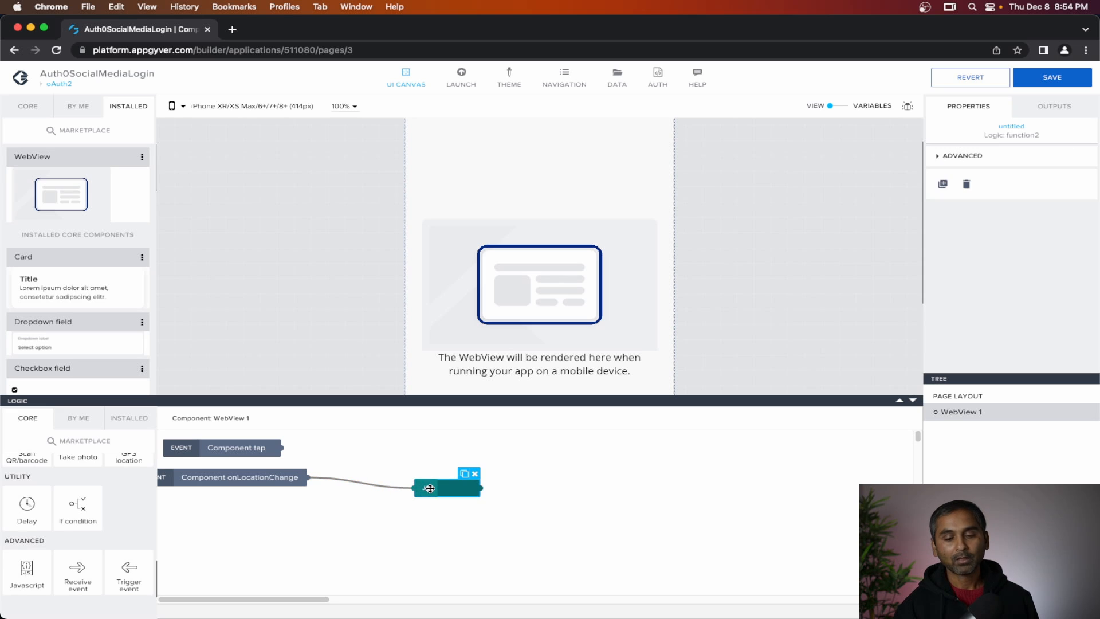
# Bind the JavaScript node's input1 to the Event object output of the Receive event node and update the function.
pyautogui.doubleClick(429, 488)
pyautogui.click(104, 227)
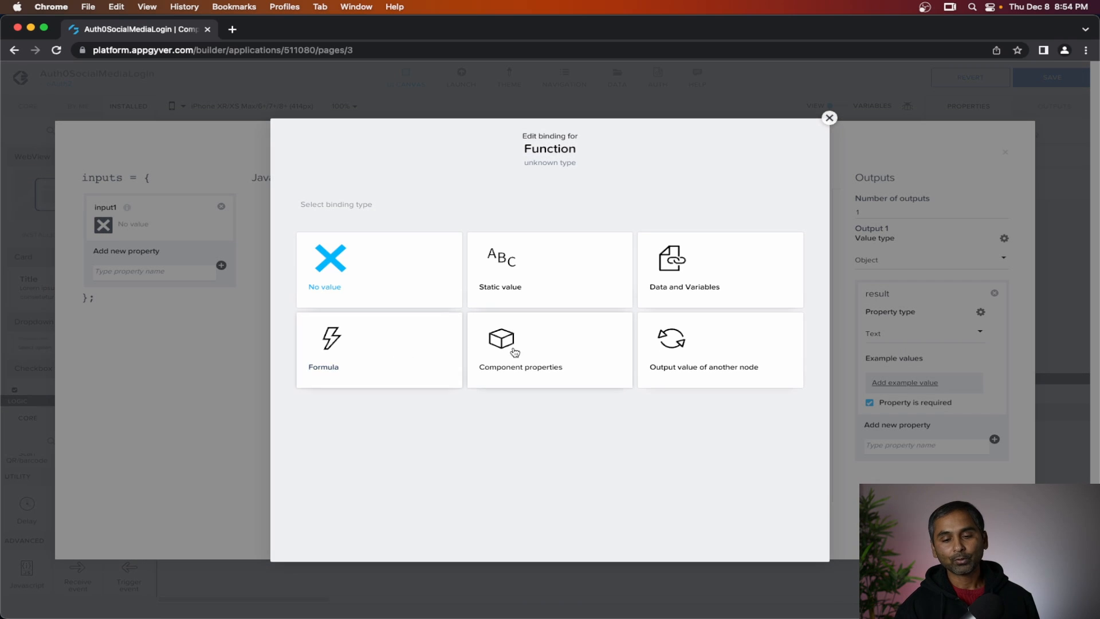
pyautogui.click(672, 354)
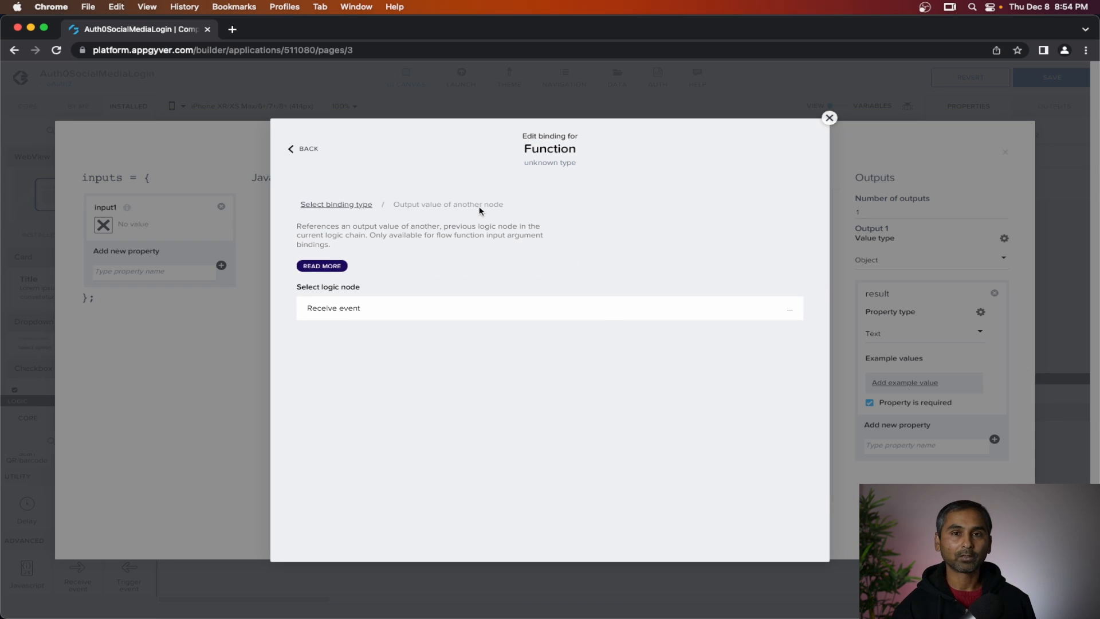
pyautogui.click(346, 310)
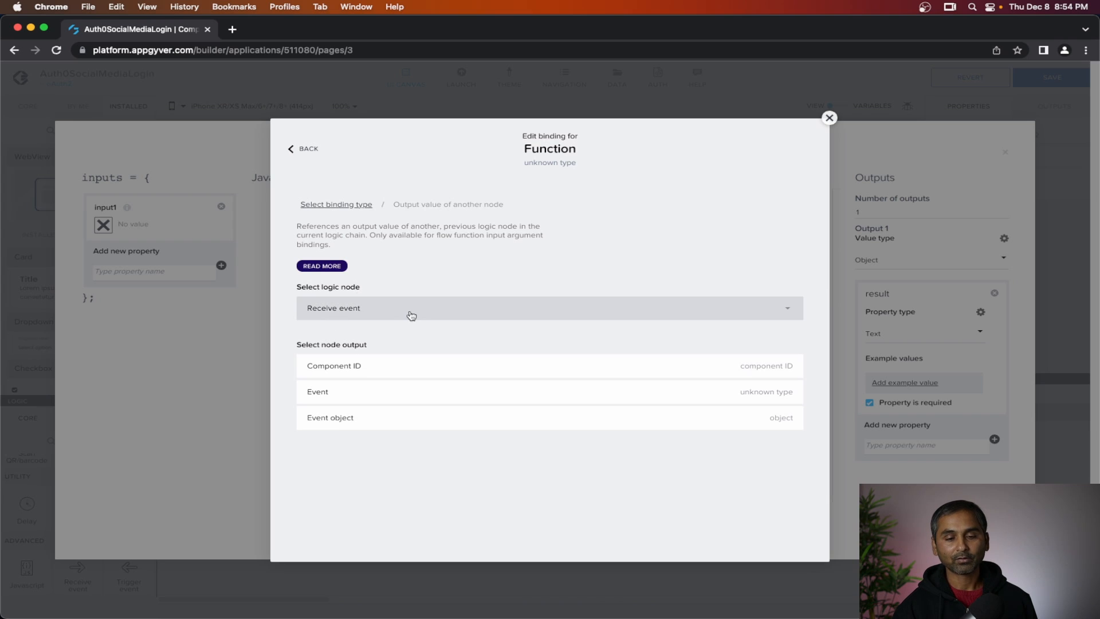
pyautogui.click(355, 424)
pyautogui.click(781, 408)
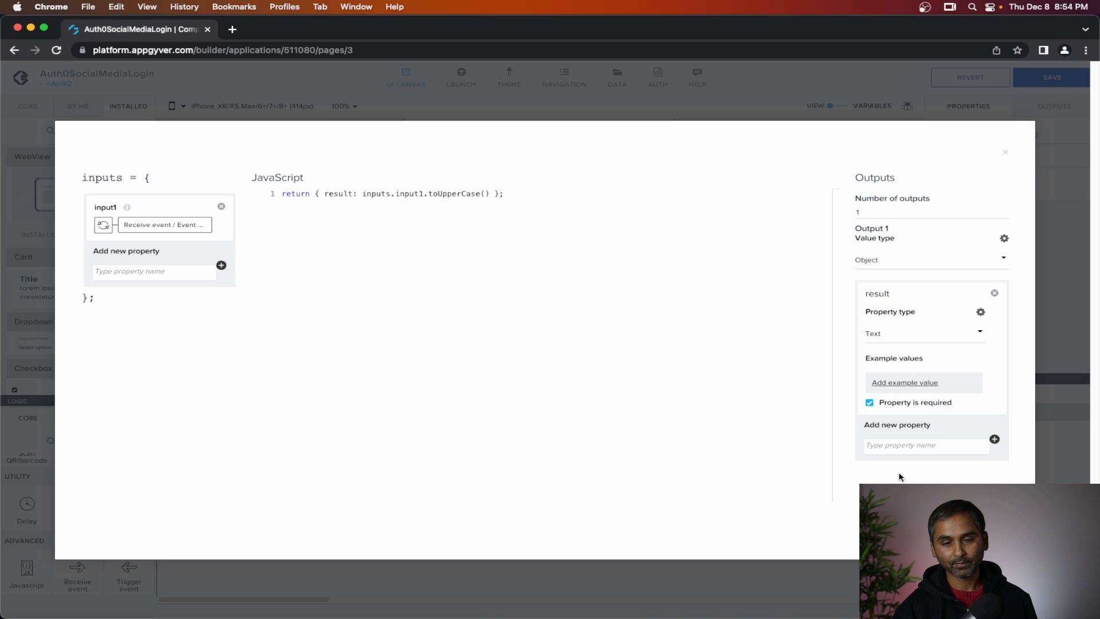
pyautogui.click(980, 529)
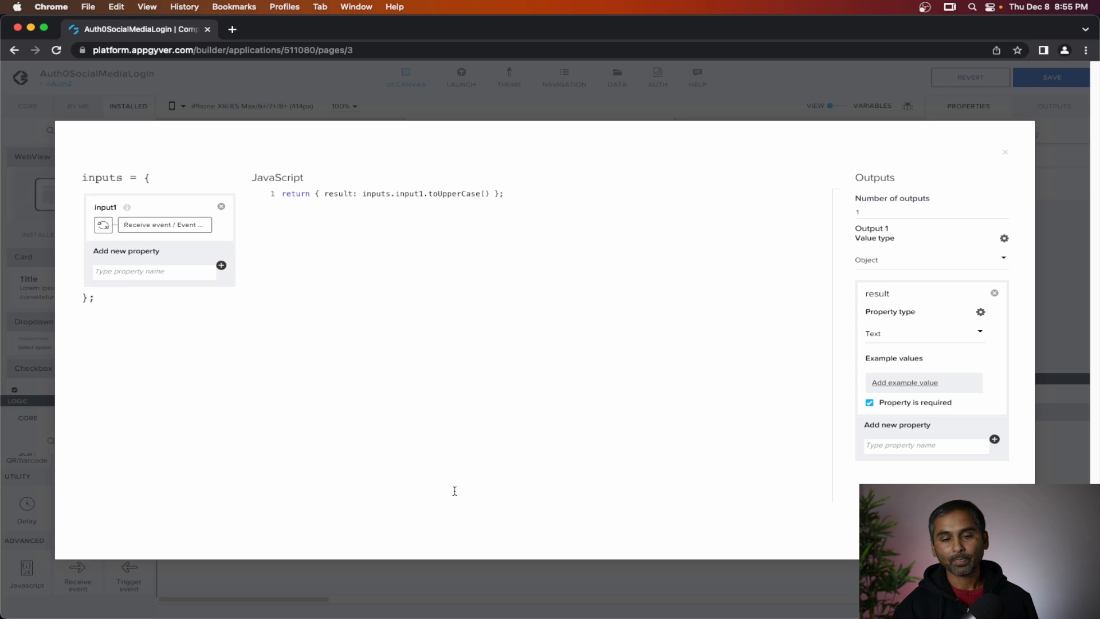
# Reopen the JavaScript node and select its default return statement.
pyautogui.doubleClick(454, 490)
pyautogui.moveTo(543, 190); pyautogui.dragTo(224, 193)
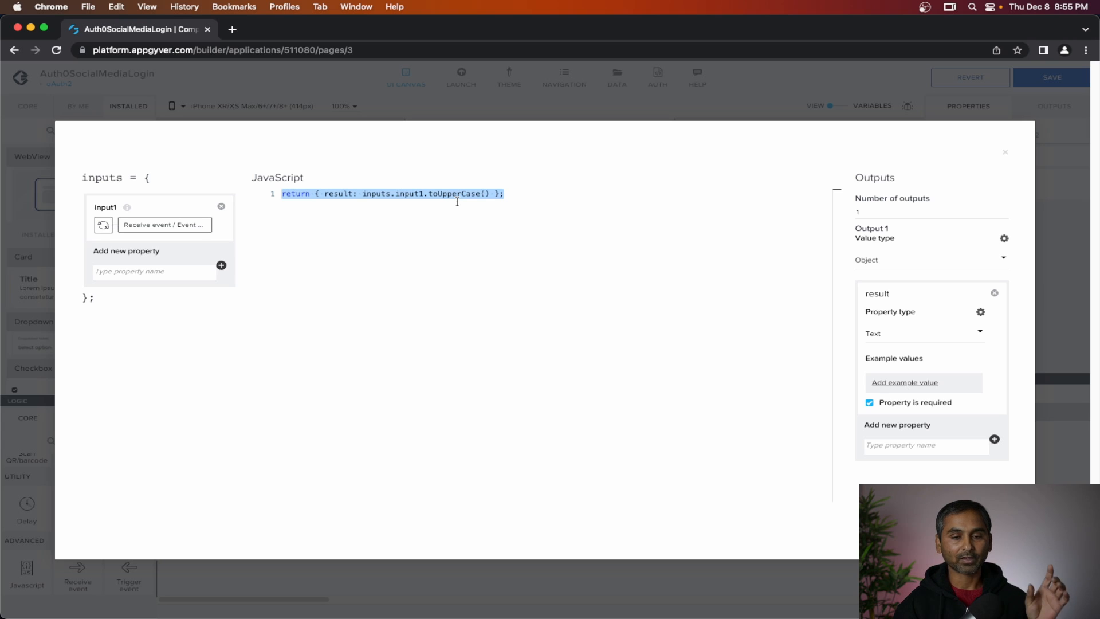
# Open appgyver.com in a new browser tab, log in through the Community Edition page, and open the Auth0Test app.
pyautogui.click(232, 29)
pyautogui.write('appgyver')
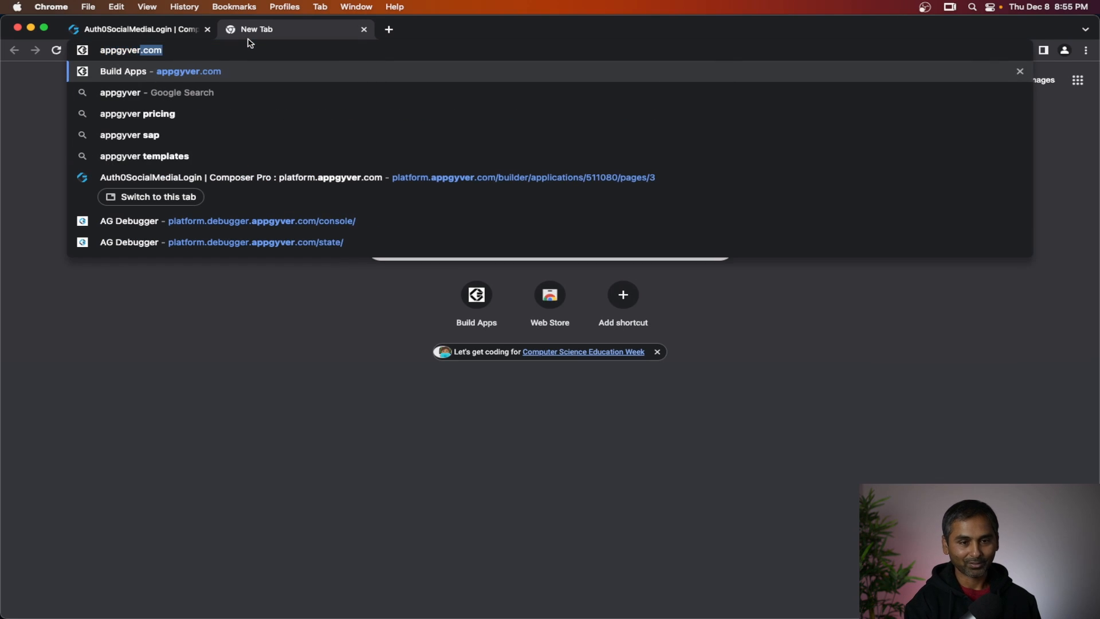
pyautogui.press('Return')
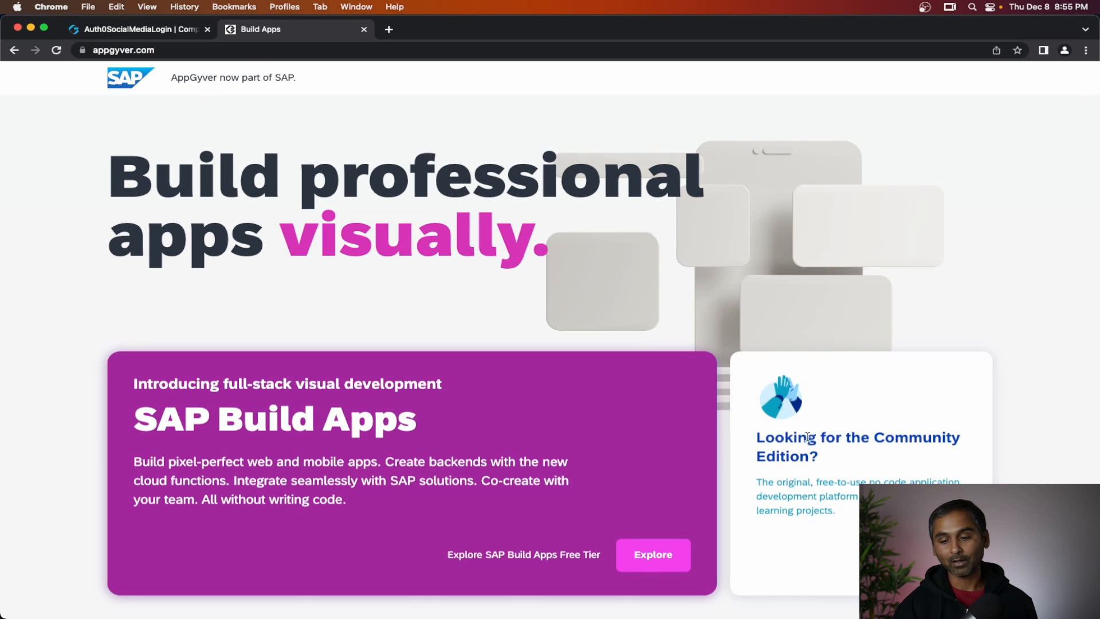
pyautogui.click(807, 437)
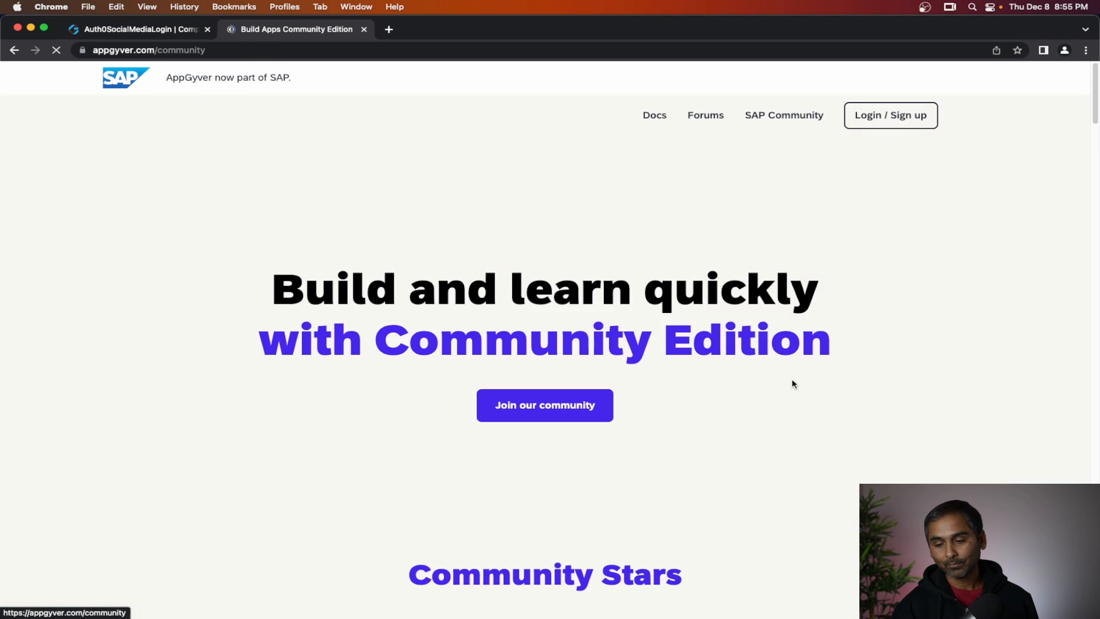
pyautogui.click(873, 129)
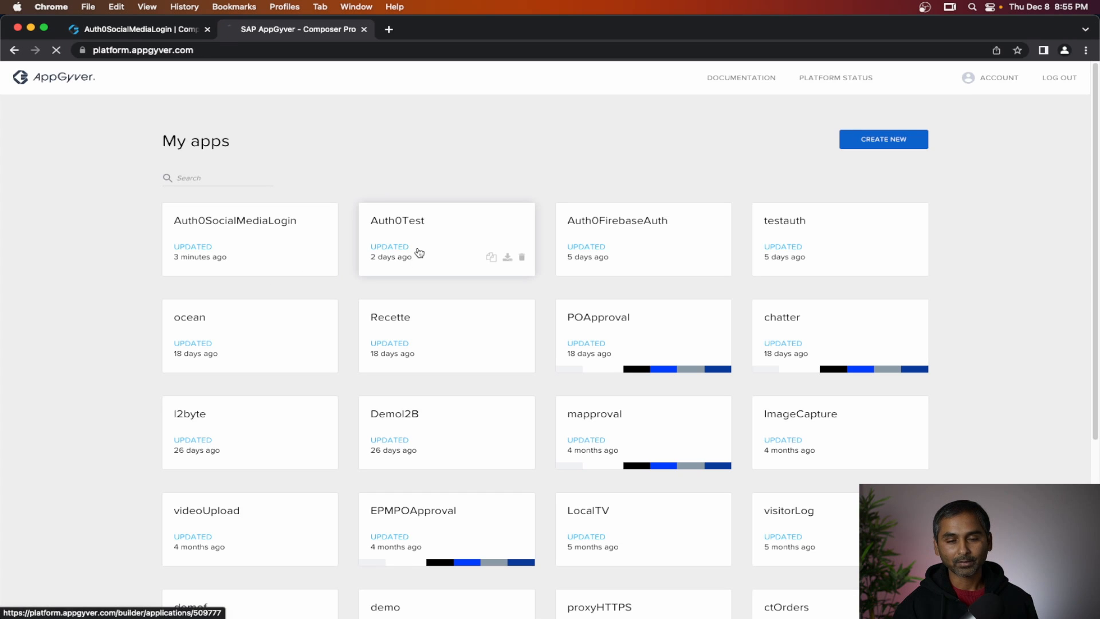
pyautogui.click(395, 257)
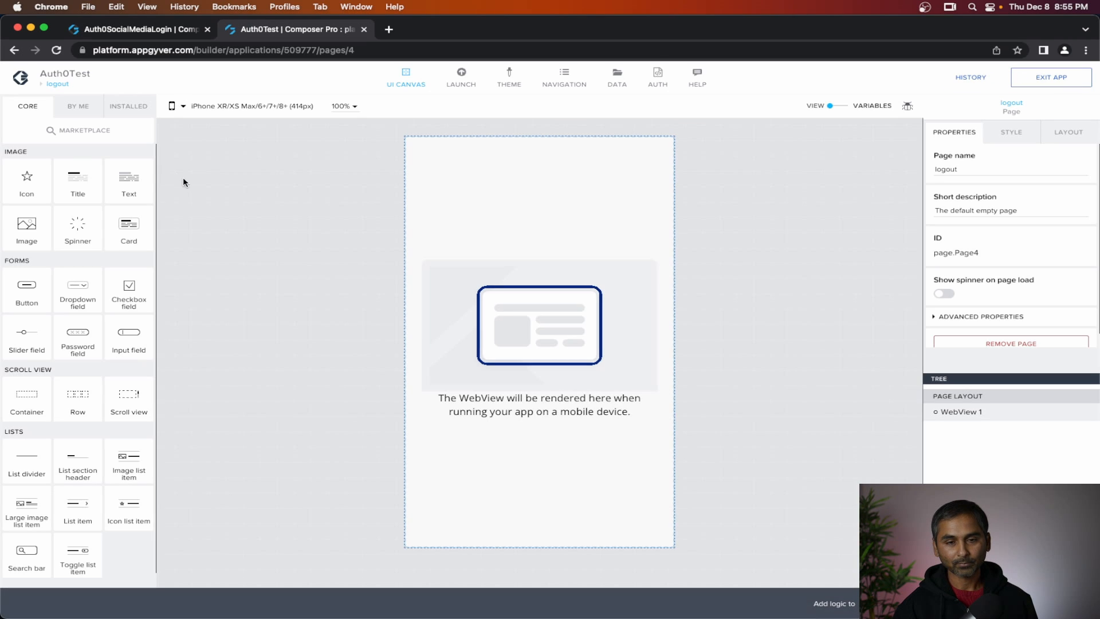
# Go to Auth0Test's oauth2 page and open the JavaScript node connected to WebView 1's onLocationChange event.
pyautogui.click(608, 335)
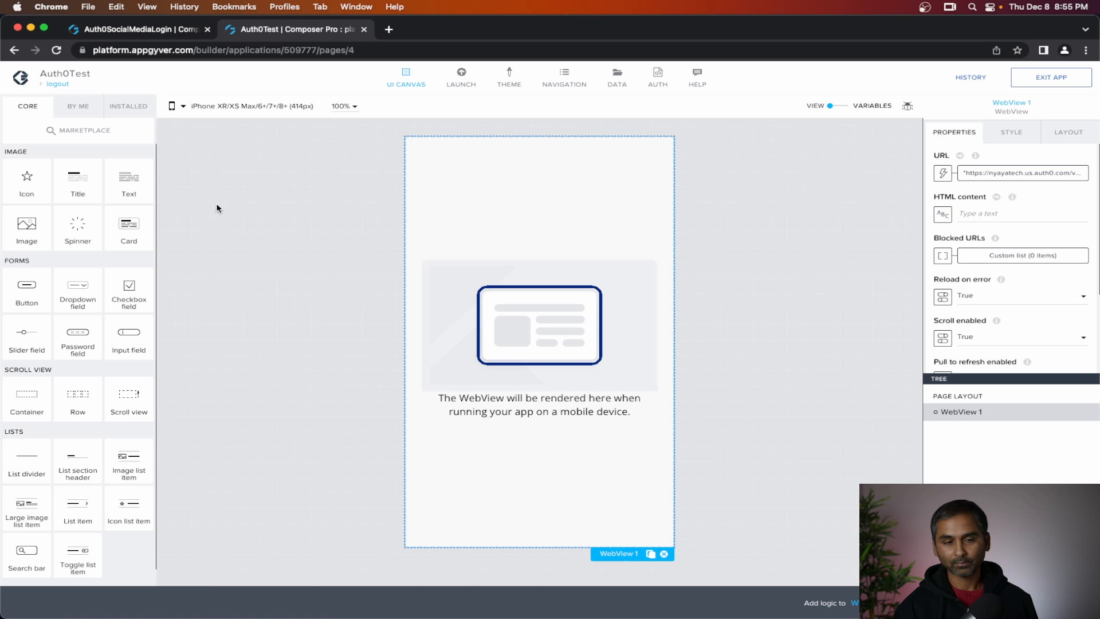
pyautogui.click(64, 89)
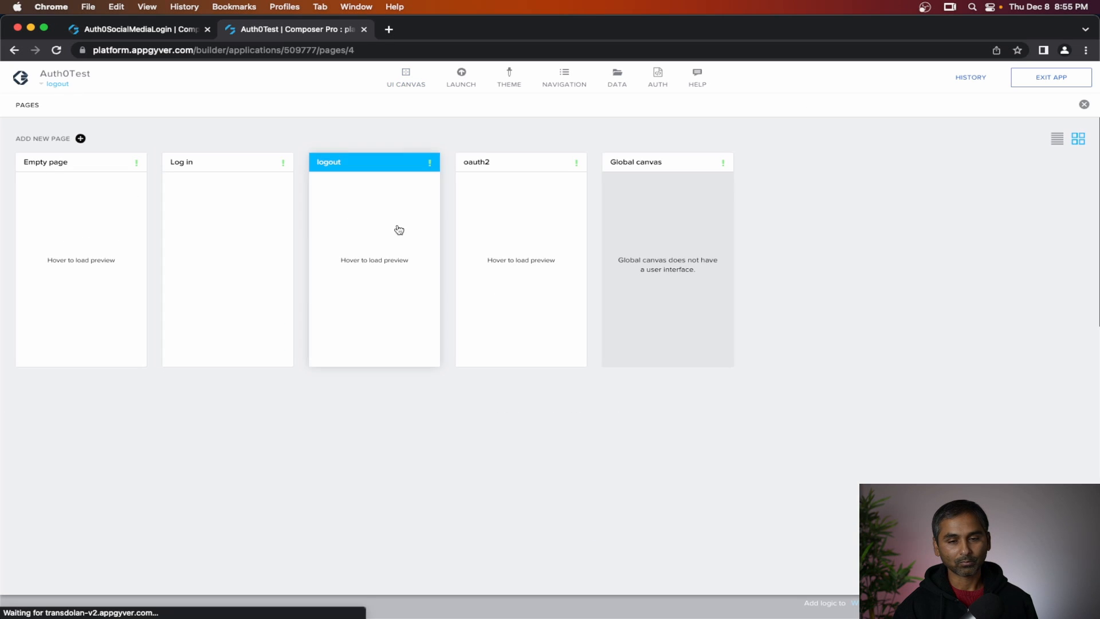
pyautogui.click(533, 246)
pyautogui.click(569, 346)
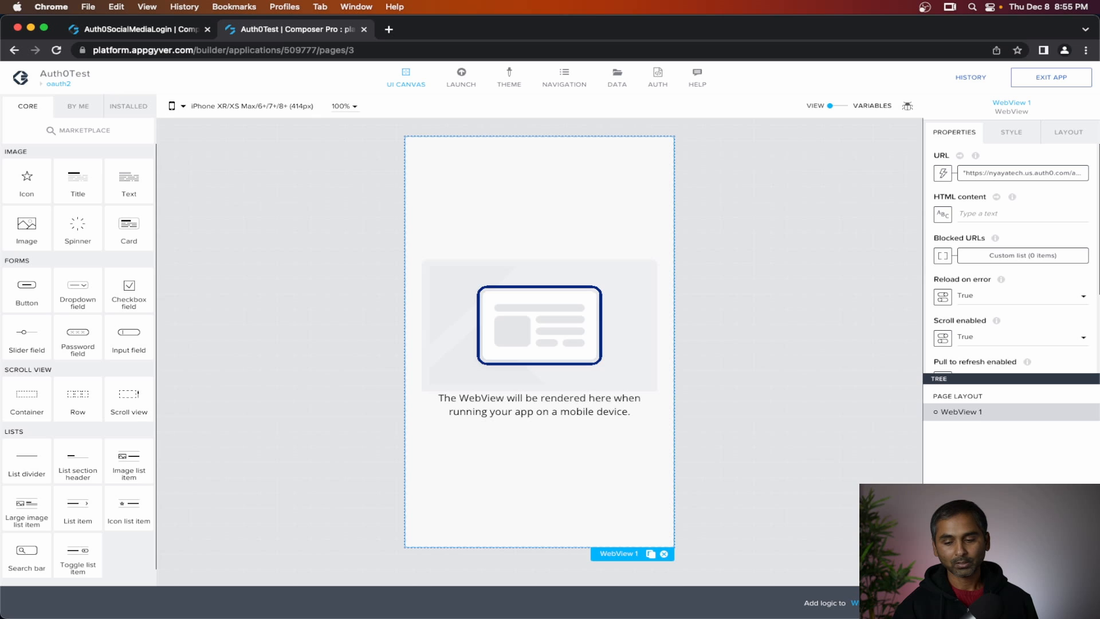
pyautogui.click(868, 603)
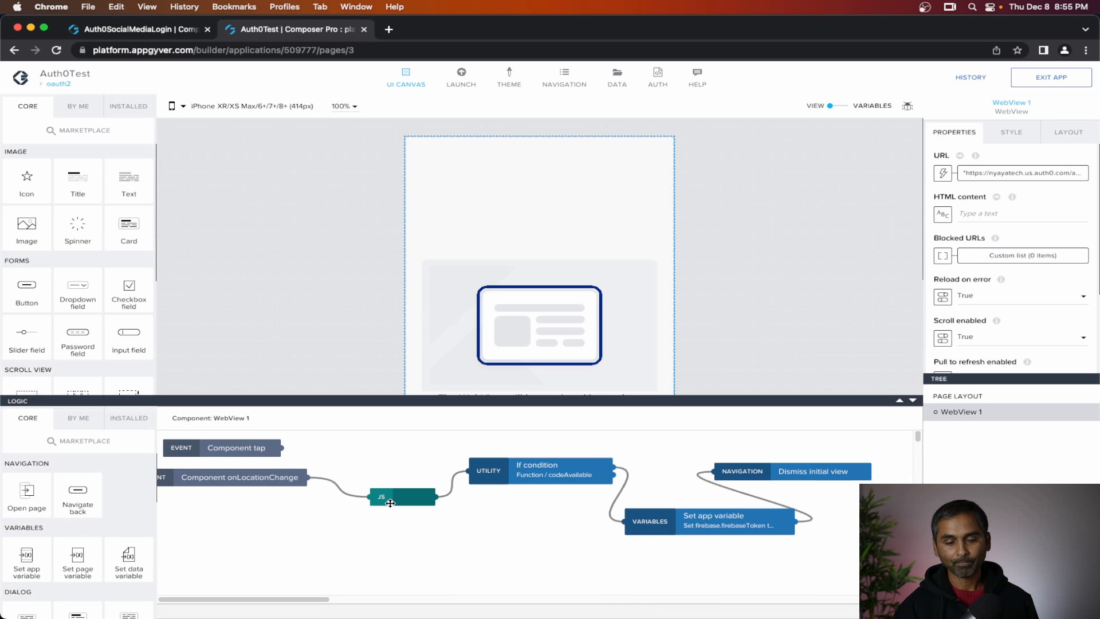
pyautogui.doubleClick(390, 504)
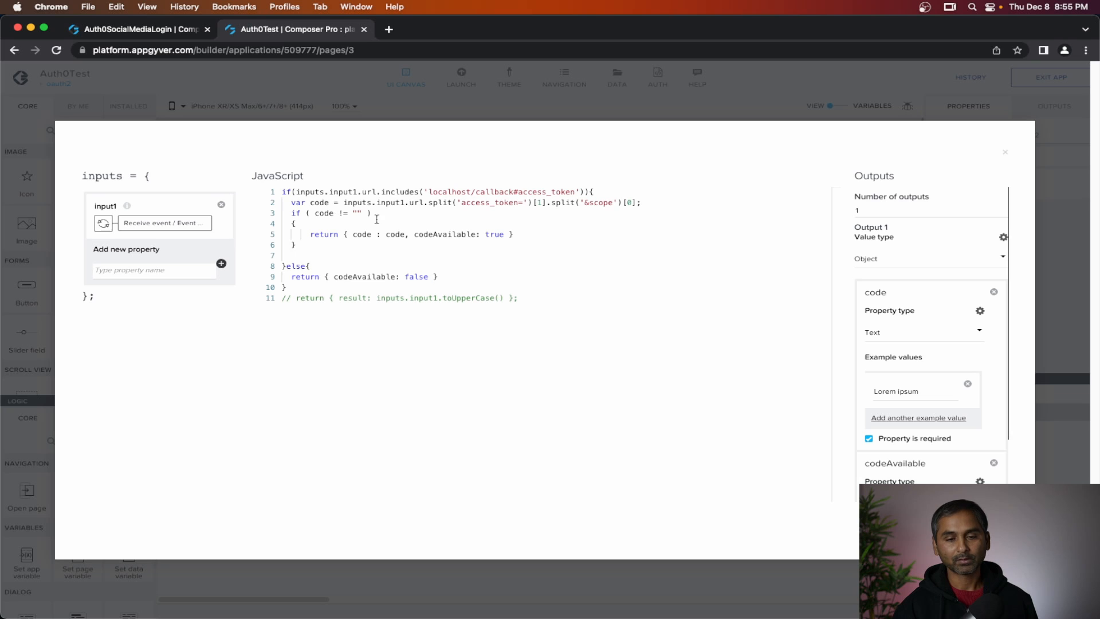
# Copy the token-extraction code from Auth0Test's JavaScript node and replace the default return statement in Auth0SocialMediaLogin's JavaScript node with it.
pyautogui.moveTo(286, 287); pyautogui.dragTo(265, 198)
pyautogui.press('super+c')
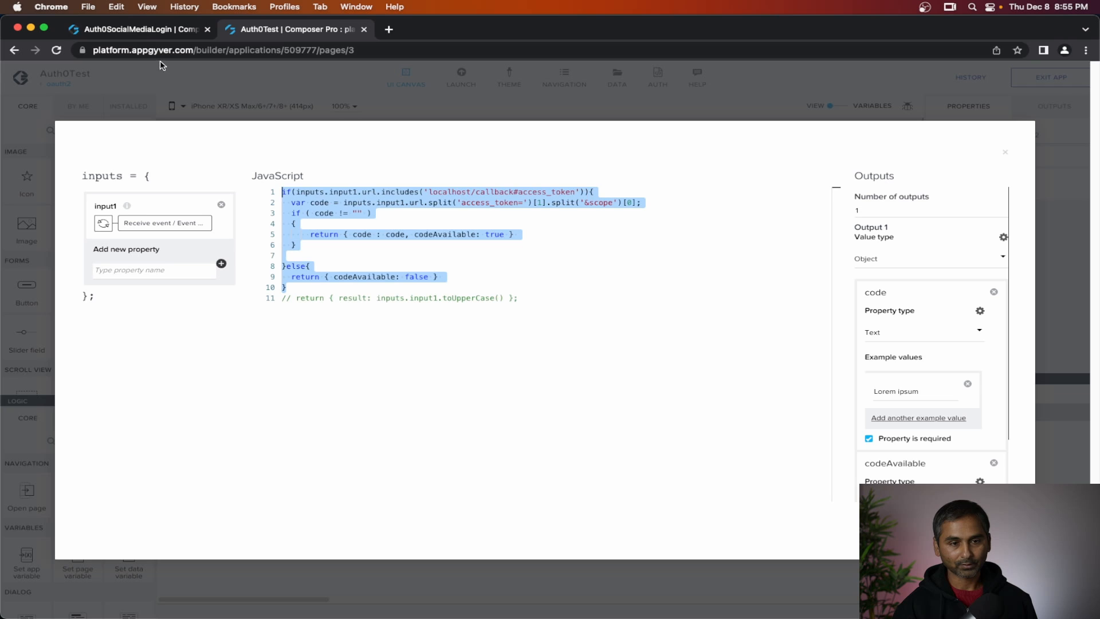
pyautogui.click(141, 30)
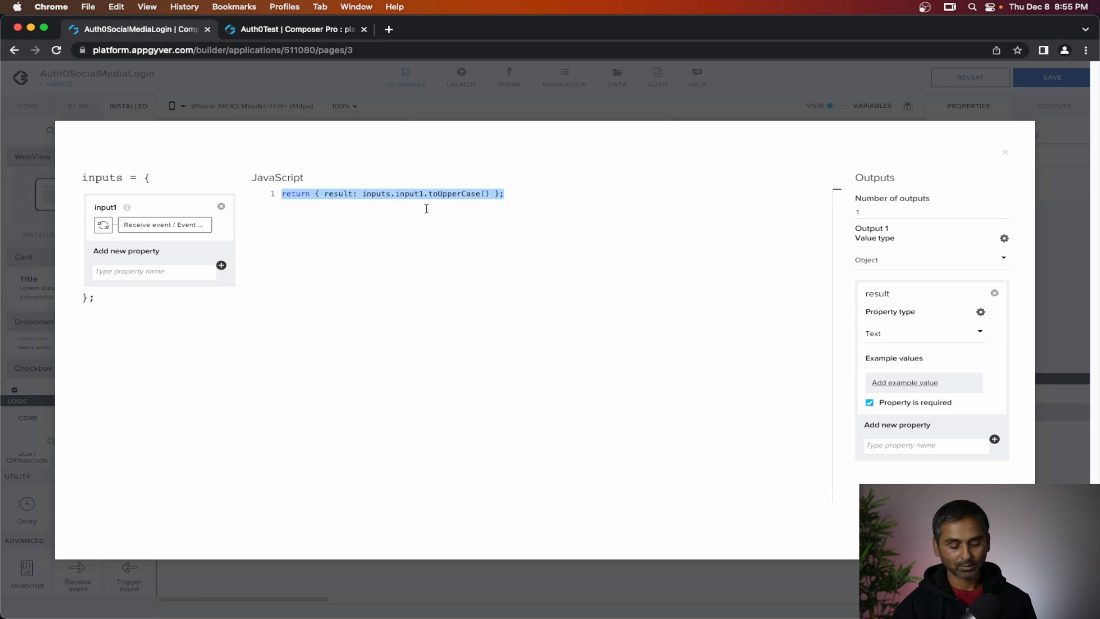
pyautogui.press('super+v')
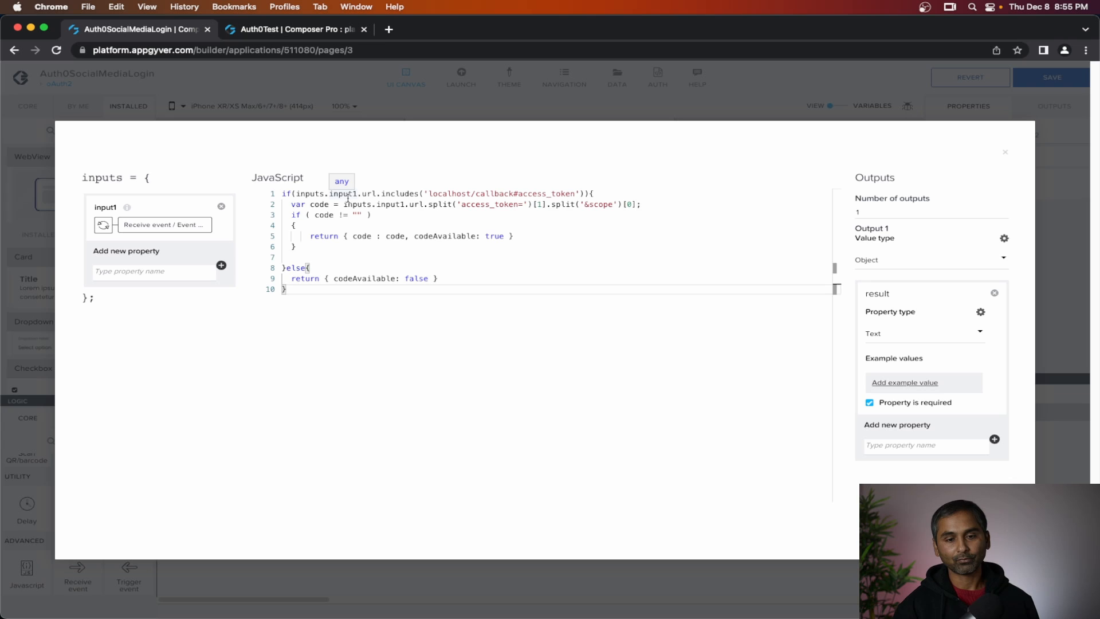
pyautogui.doubleClick(370, 194)
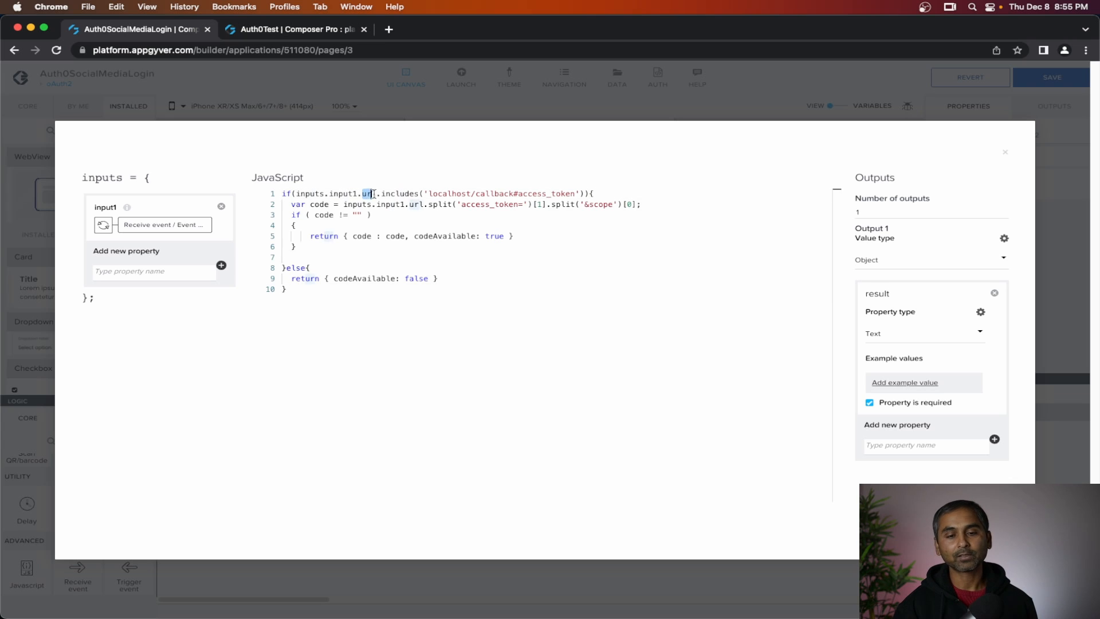
pyautogui.click(389, 194)
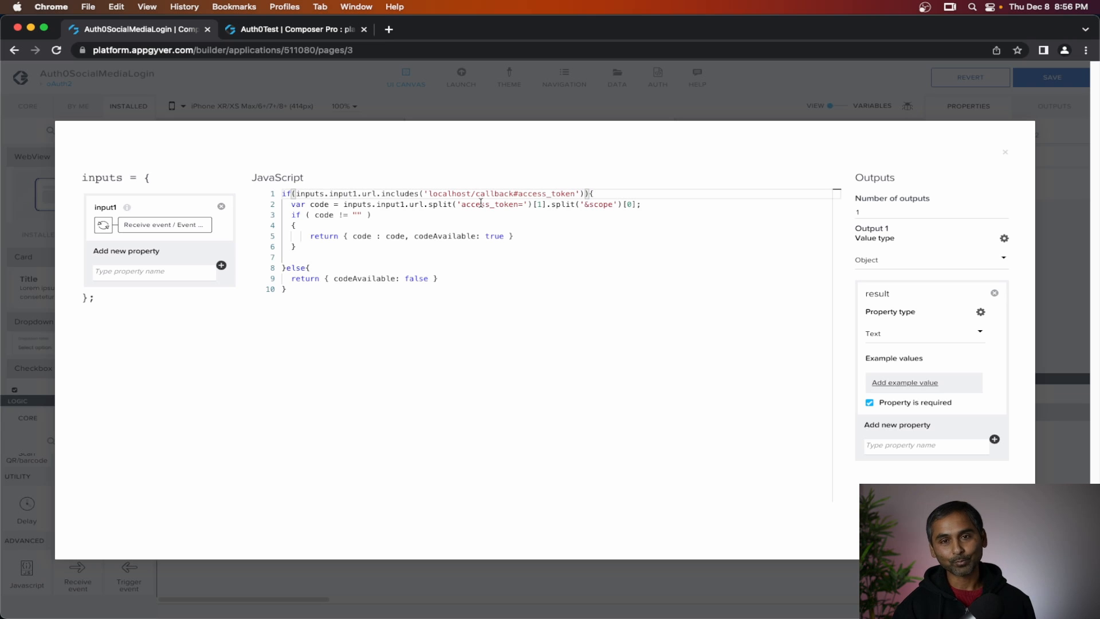
pyautogui.doubleClick(321, 205)
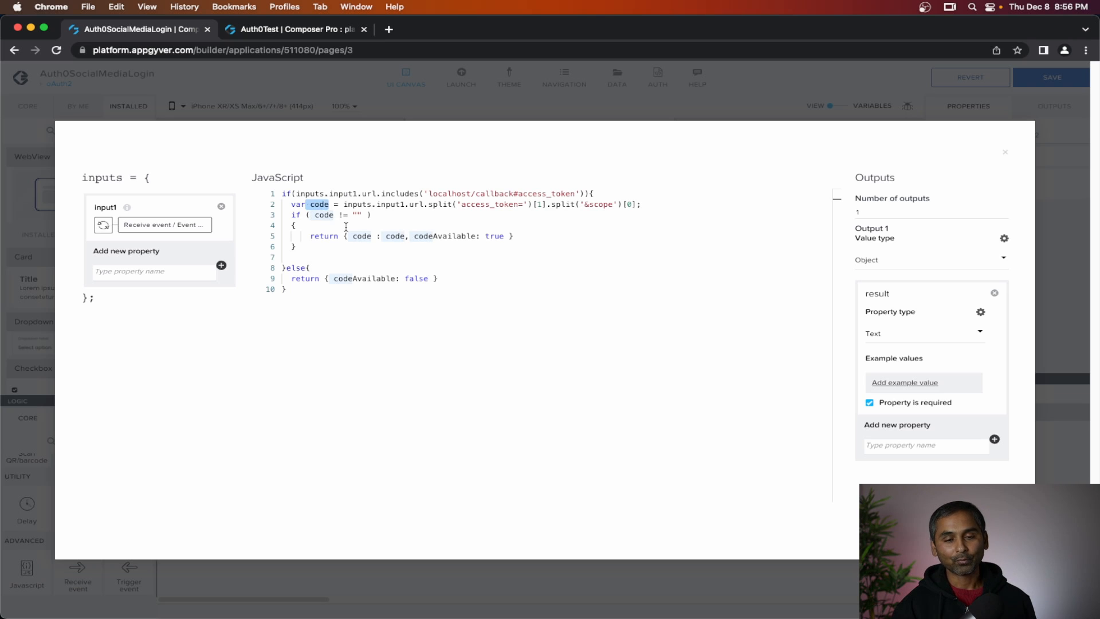
pyautogui.moveTo(411, 236); pyautogui.dragTo(485, 234)
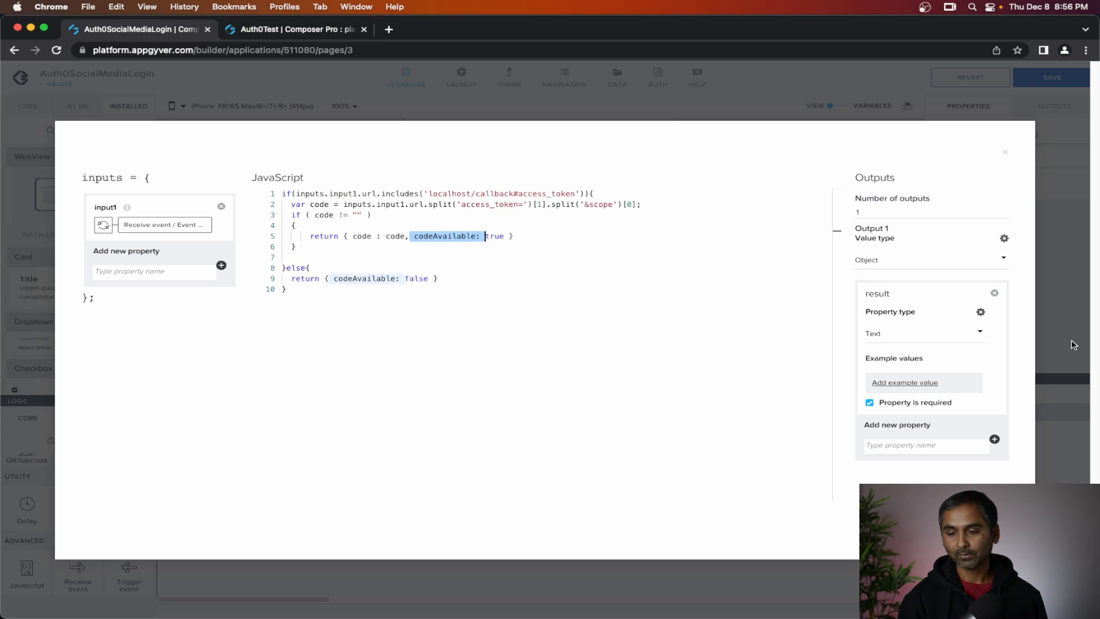
# Replace the JavaScript node's result output property with a new text property named code.
pyautogui.click(994, 293)
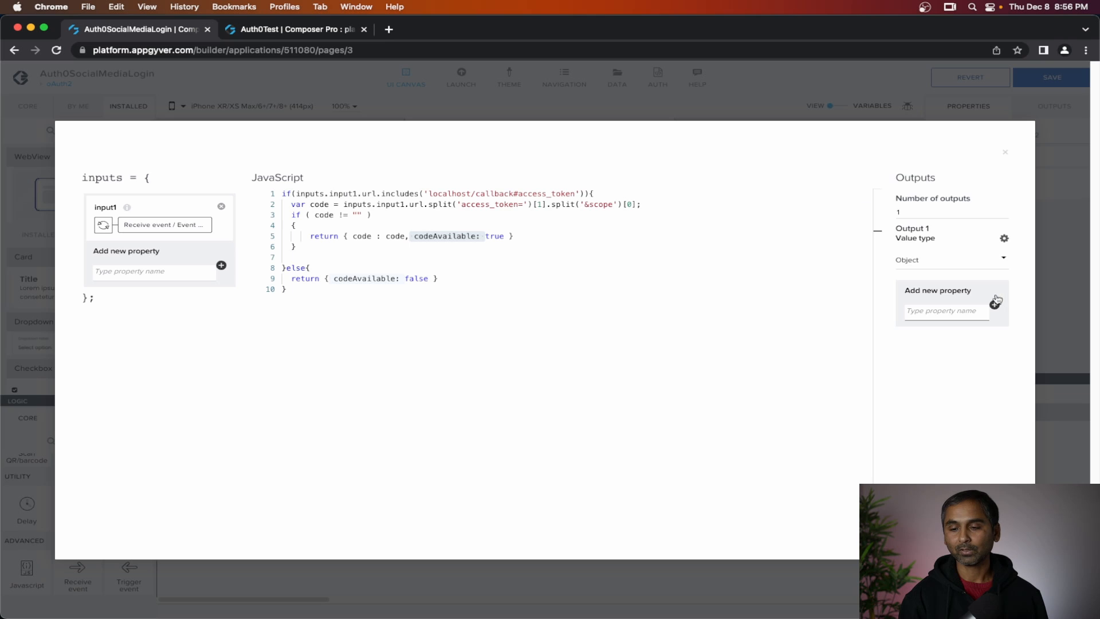
pyautogui.click(952, 315)
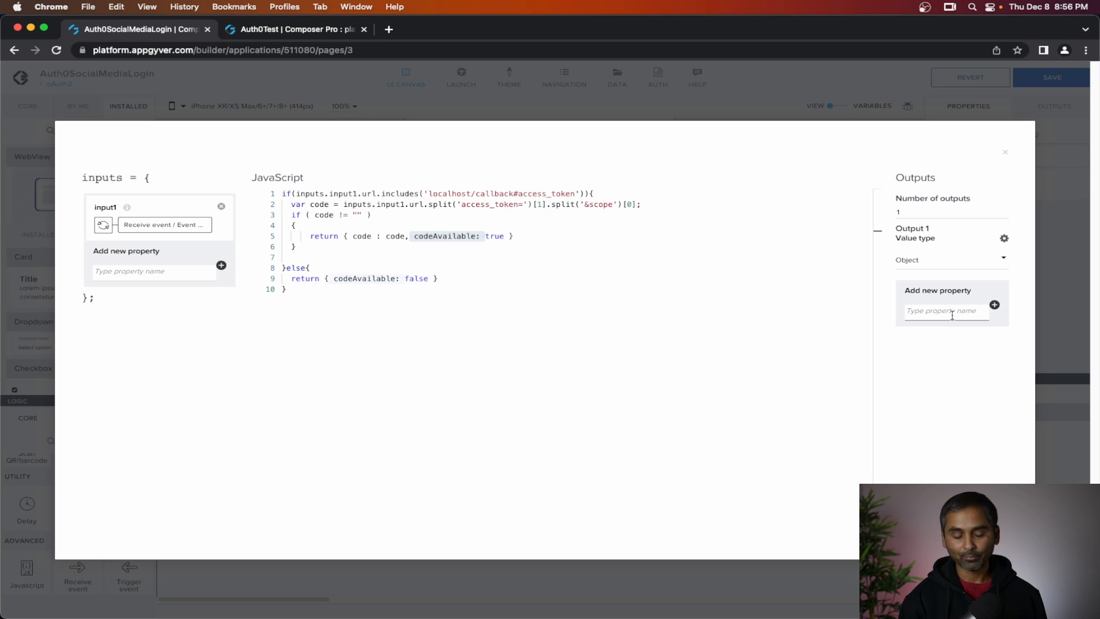
pyautogui.write('code')
pyautogui.press('Return')
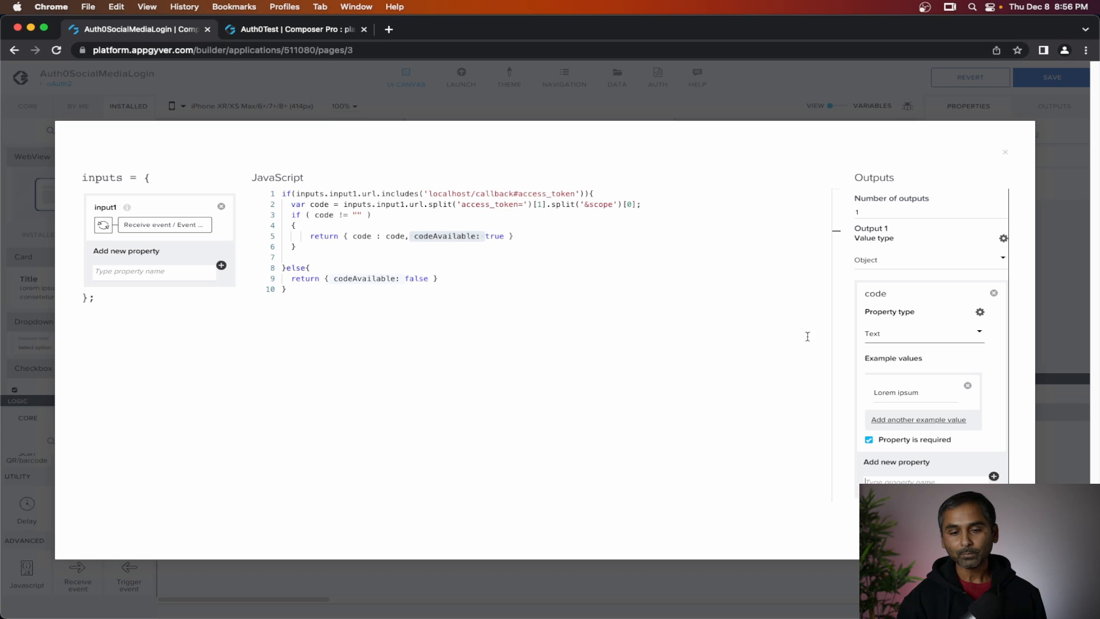
# Add a second output property named codeAvailable, copying its name from the return statement in the code.
pyautogui.doubleClick(362, 236)
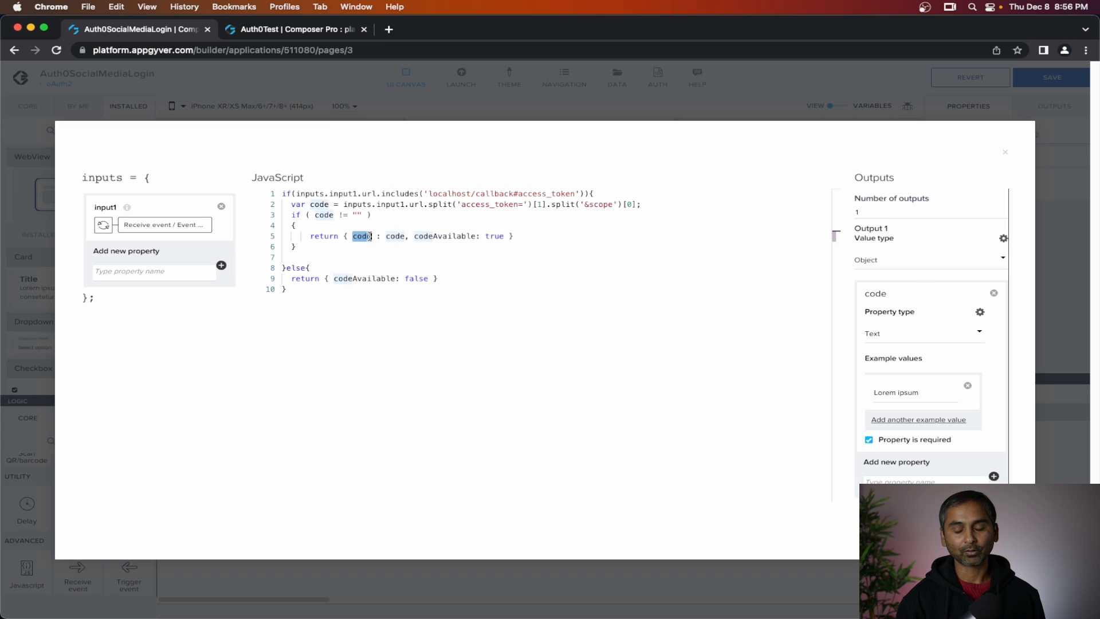
pyautogui.moveTo(414, 236); pyautogui.dragTo(473, 237)
pyautogui.press('cmd+c')
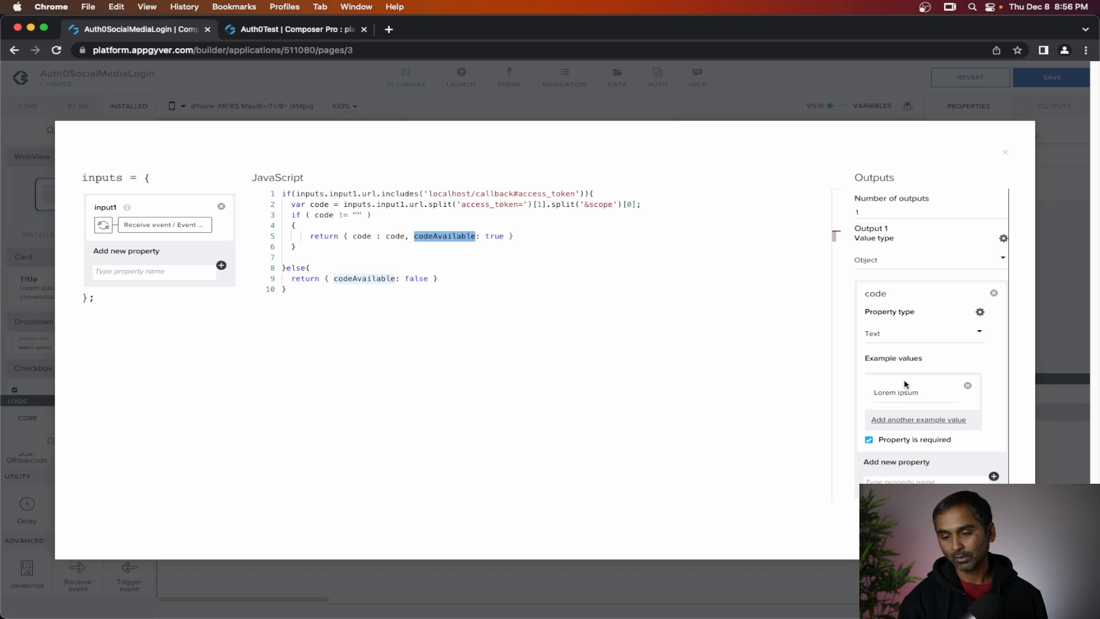
pyautogui.click(914, 482)
pyautogui.press('cmd+v')
pyautogui.press('Return')
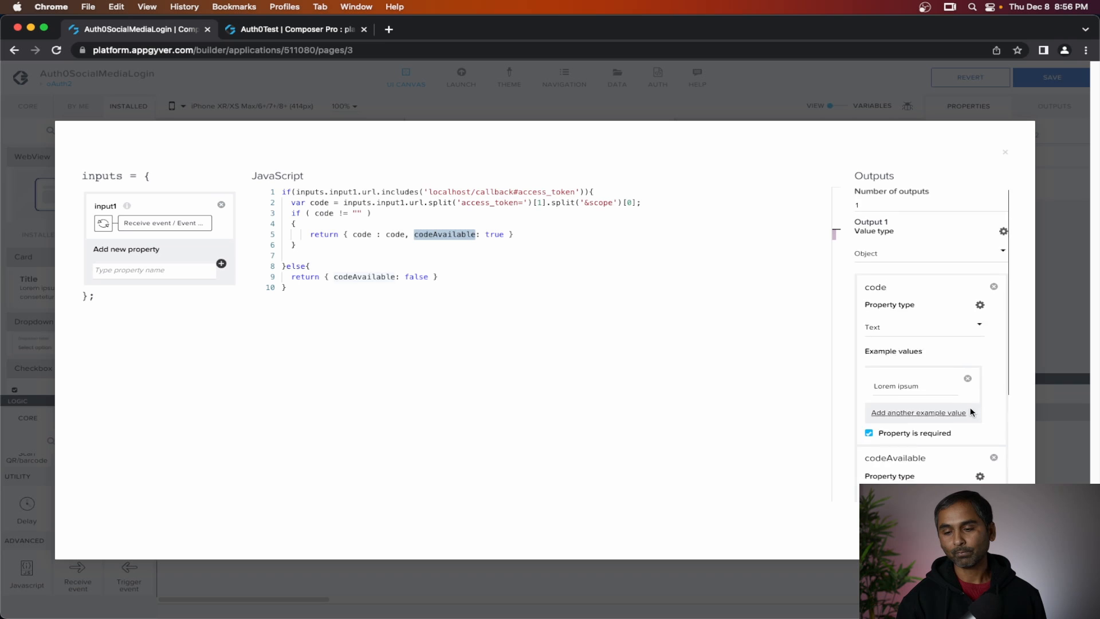
# Set the codeAvailable property's type to True/false, then update the function and save the app.
pyautogui.scroll(-3, 972, 410)
pyautogui.scroll(-1, 882, 396)
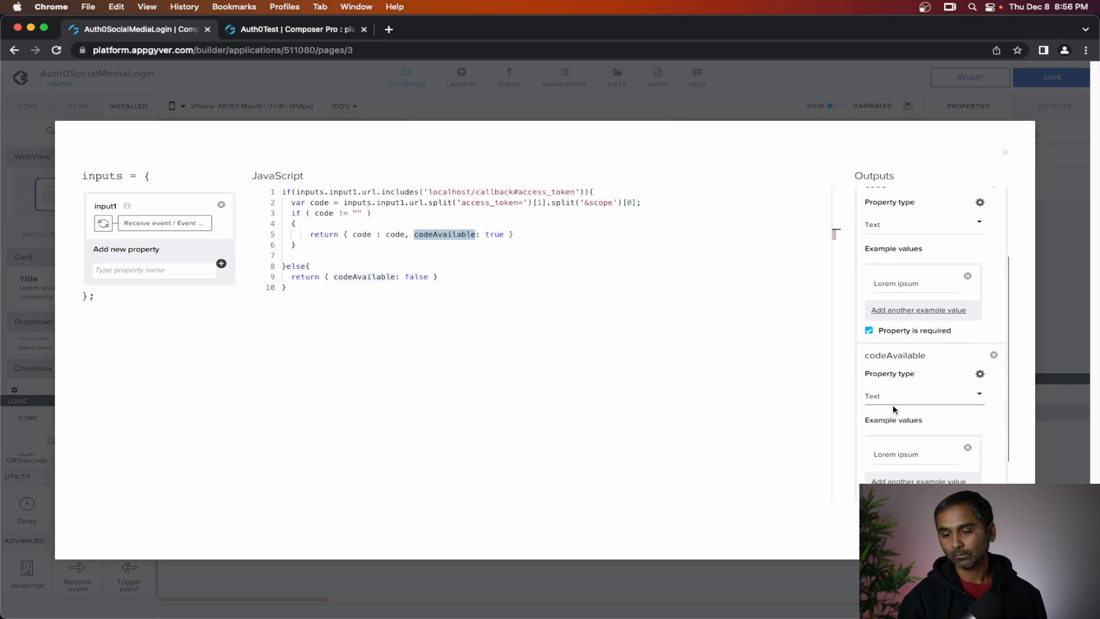
pyautogui.click(900, 399)
pyautogui.click(901, 385)
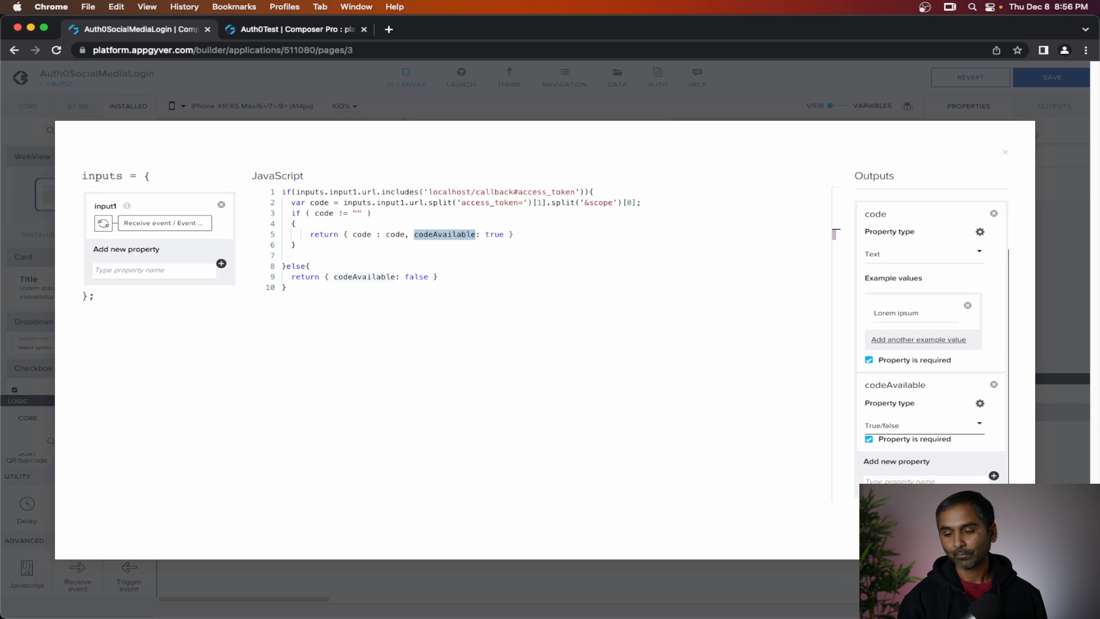
pyautogui.click(972, 522)
pyautogui.click(1066, 79)
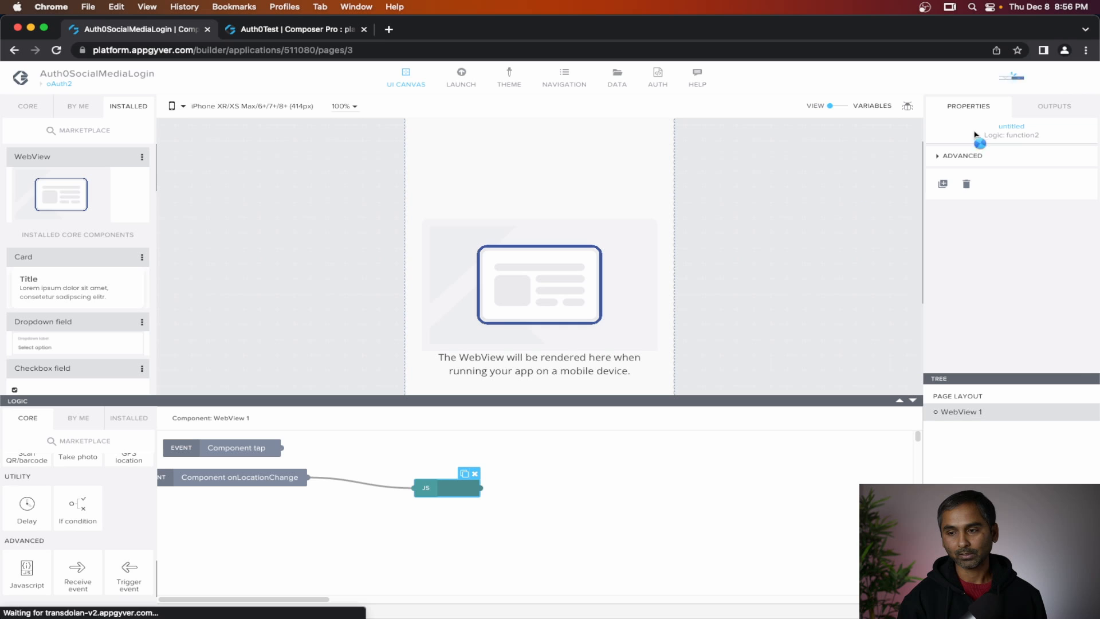
# Add an If condition node to WebView 1's logic and connect the JavaScript node's output to it.
pyautogui.moveTo(464, 488); pyautogui.dragTo(424, 488)
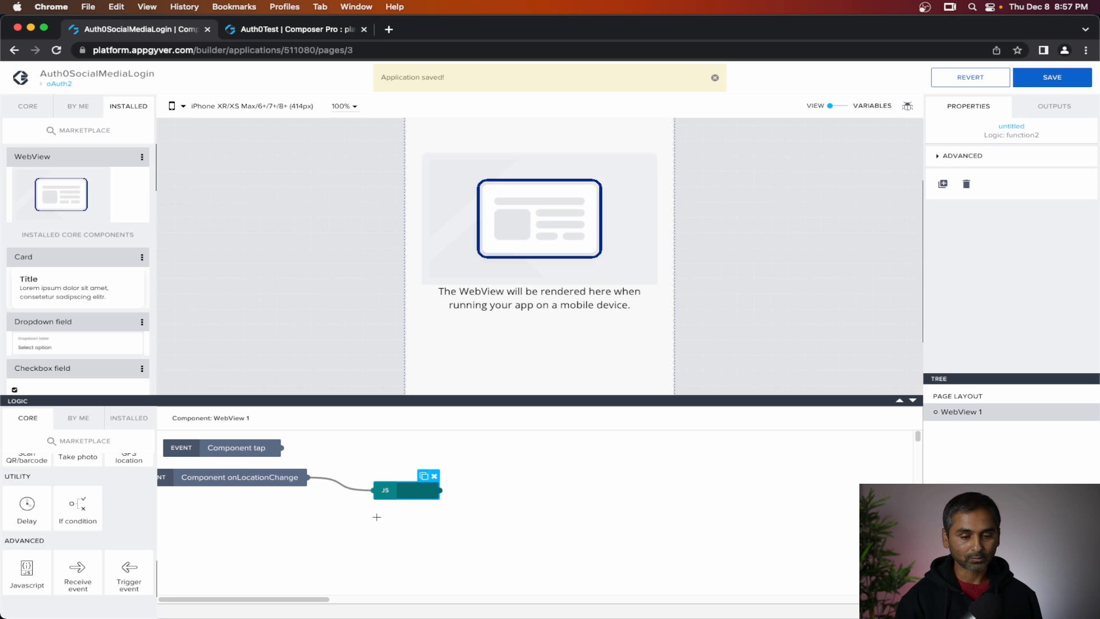
pyautogui.moveTo(70, 511); pyautogui.dragTo(564, 468)
pyautogui.moveTo(440, 491); pyautogui.dragTo(512, 469)
pyautogui.click(546, 470)
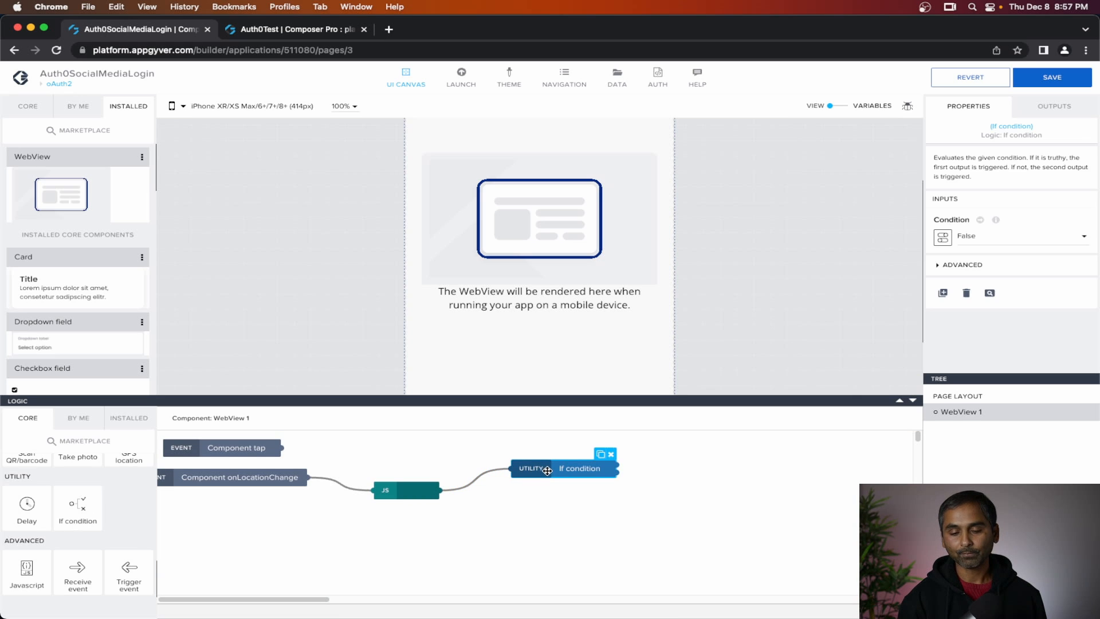
# Bind the If condition to the Function node's codeAvailable output and reposition the node slightly below the JavaScript node.
pyautogui.click(942, 237)
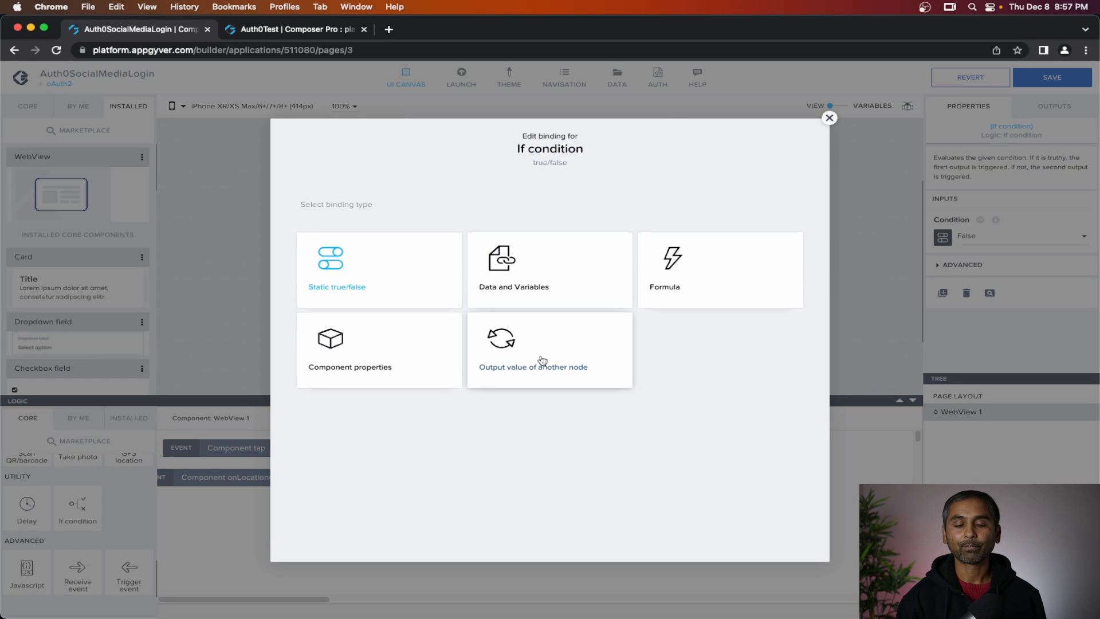
pyautogui.click(542, 360)
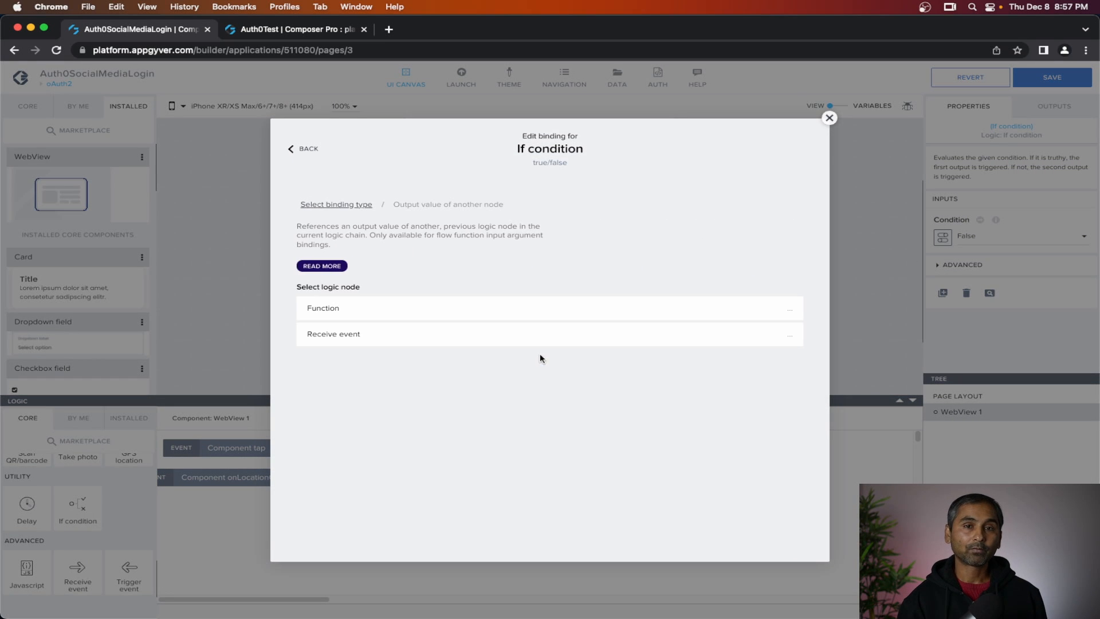
pyautogui.click(356, 312)
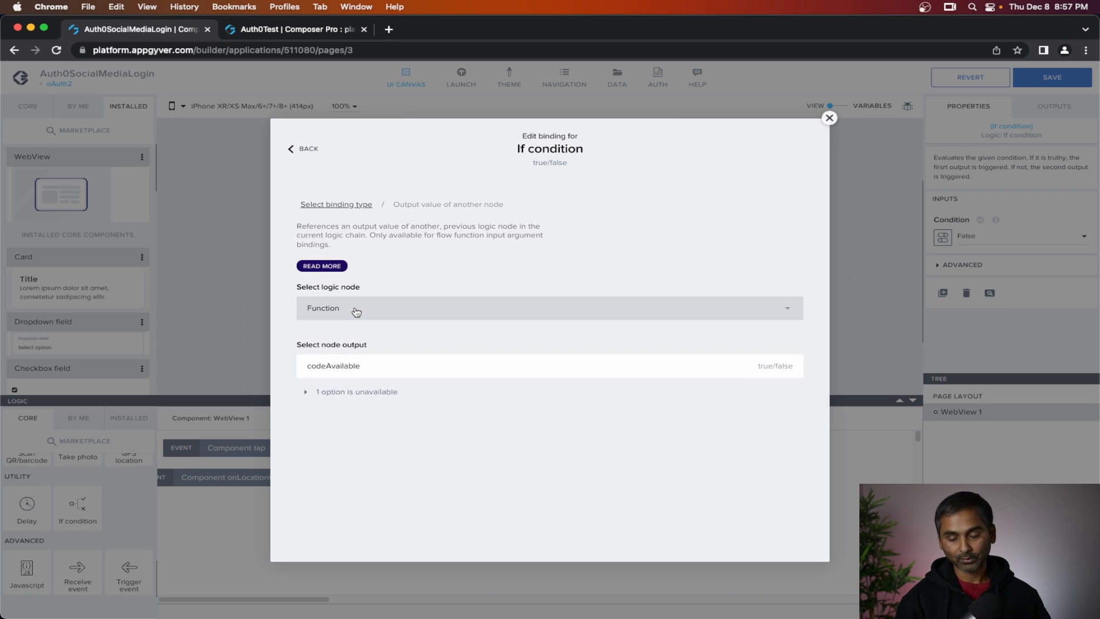
pyautogui.click(342, 366)
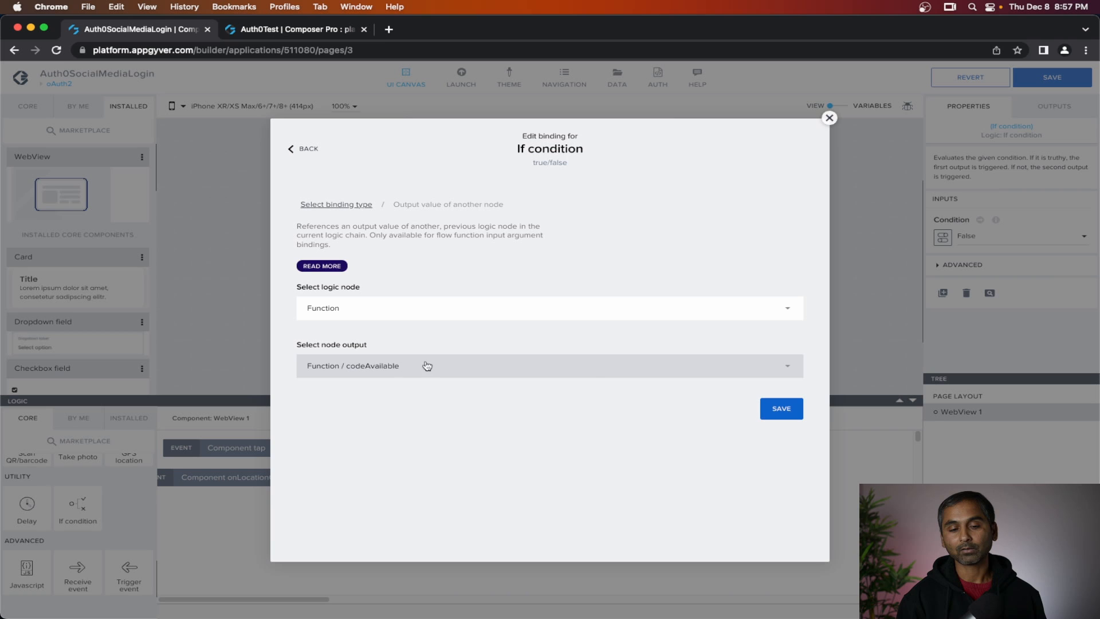
pyautogui.click(792, 417)
pyautogui.moveTo(619, 469); pyautogui.dragTo(597, 478)
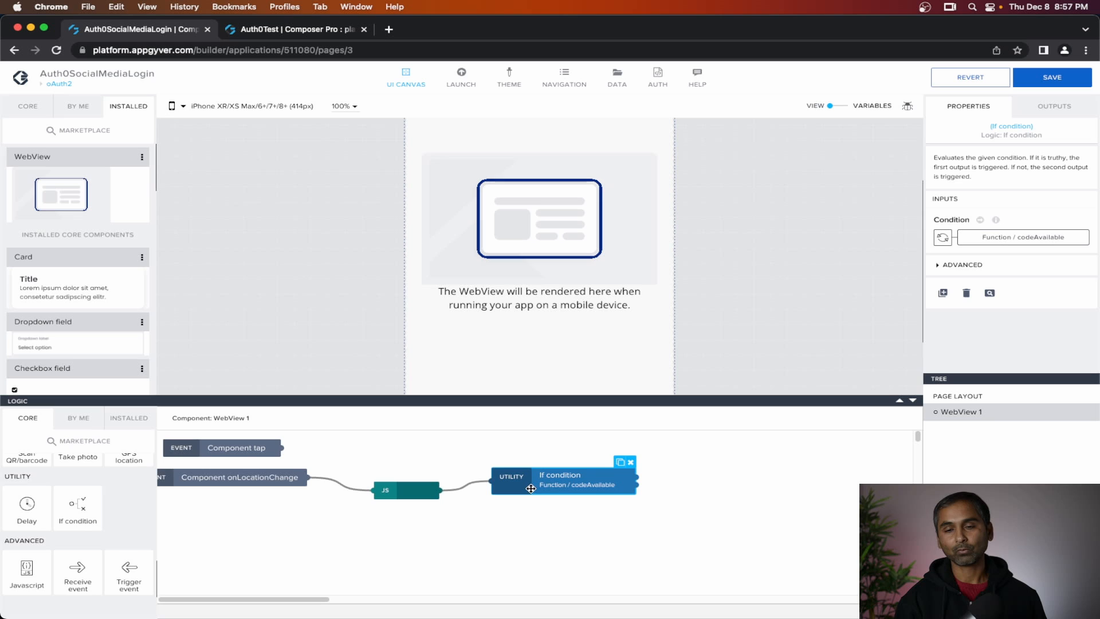
pyautogui.moveTo(538, 487); pyautogui.dragTo(533, 510)
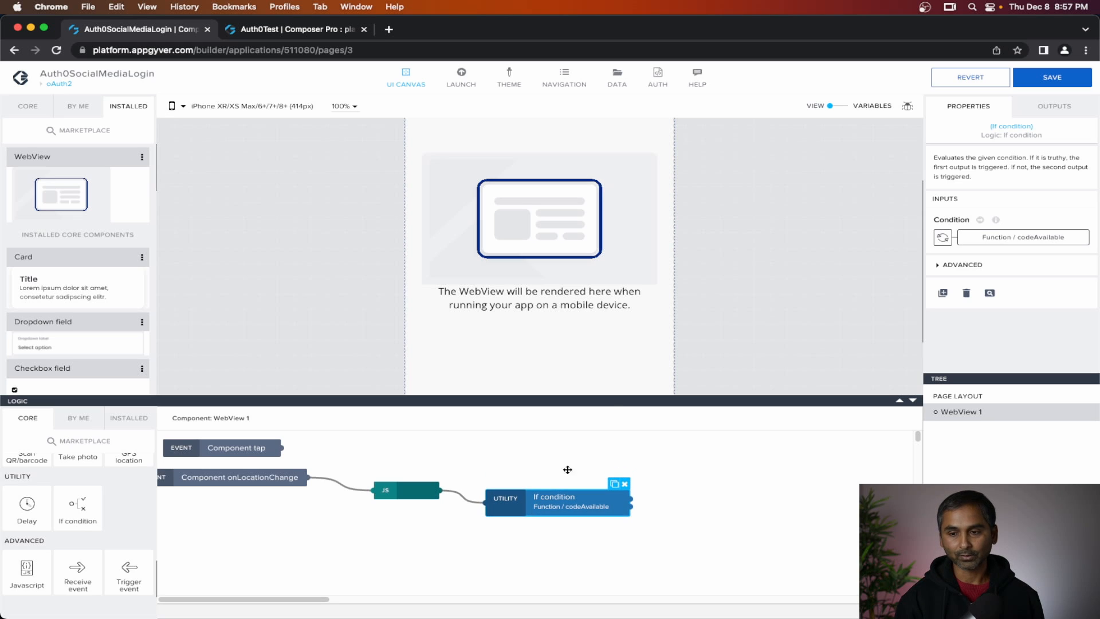
# Check the Auth0Token app variable's definition and return to WebView 1's logic.
pyautogui.click(837, 106)
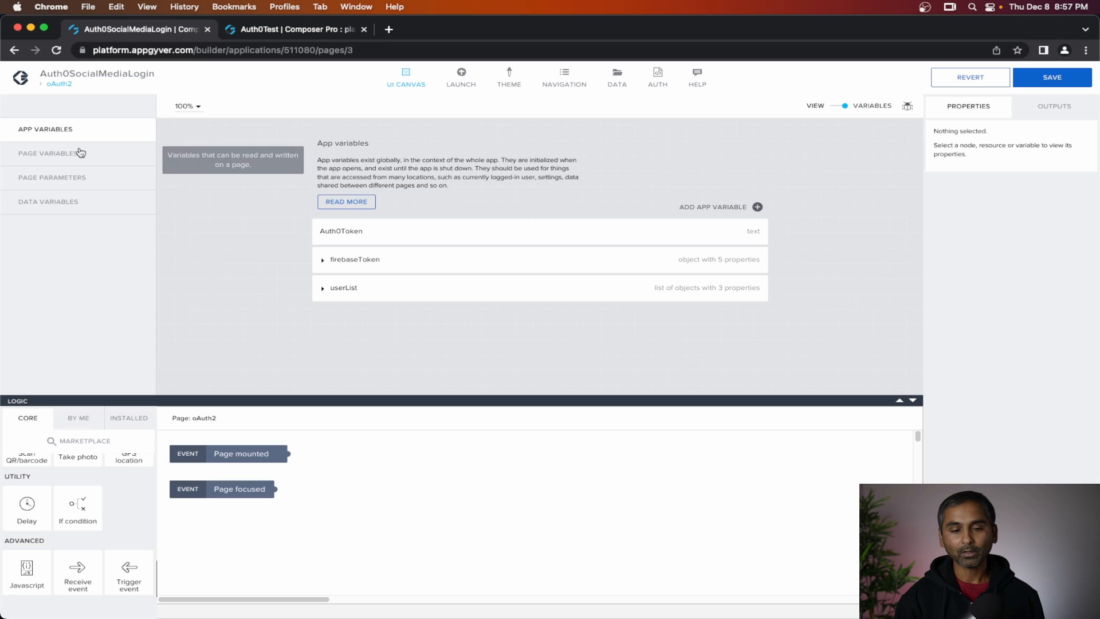
pyautogui.click(351, 232)
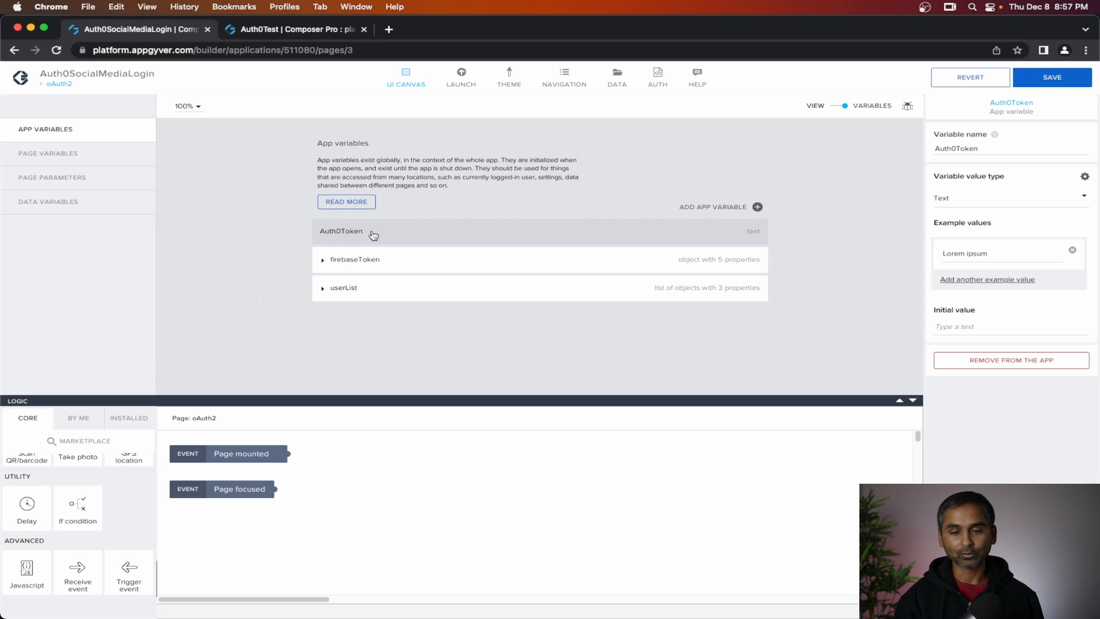
pyautogui.click(841, 107)
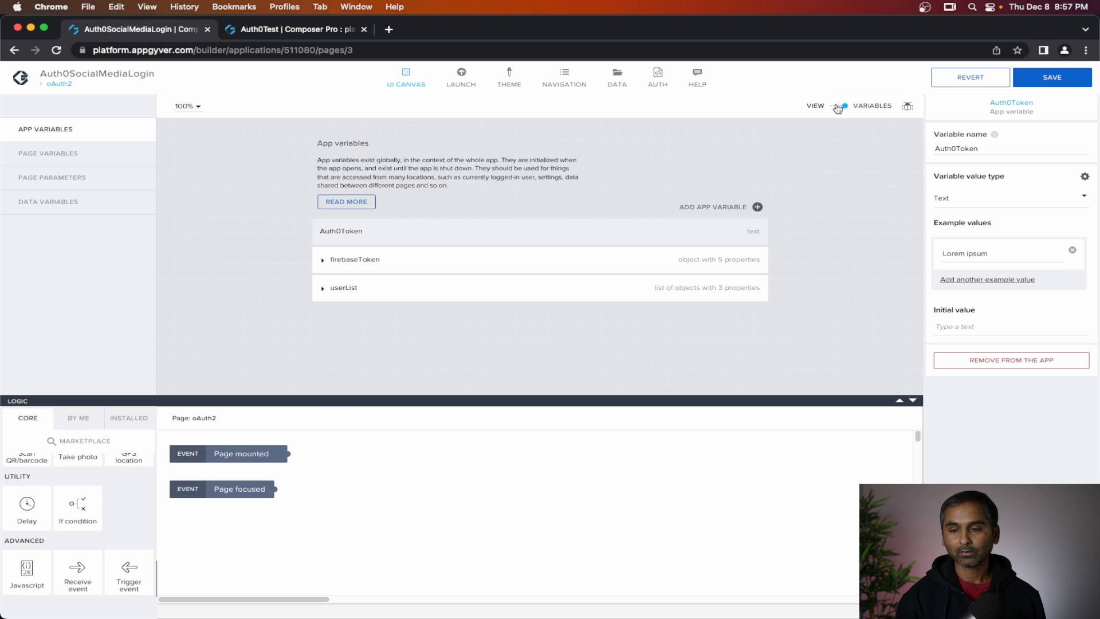
pyautogui.click(518, 295)
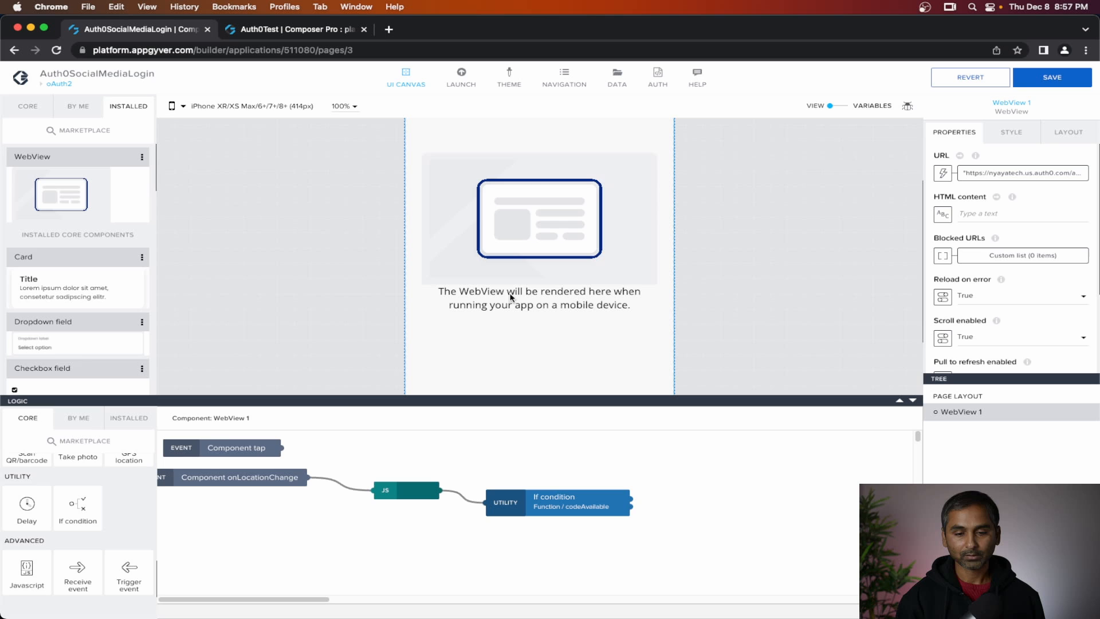
# Add a Set app variable node for Auth0Token and connect the If condition's first output to it.
pyautogui.scroll(5, 117, 525)
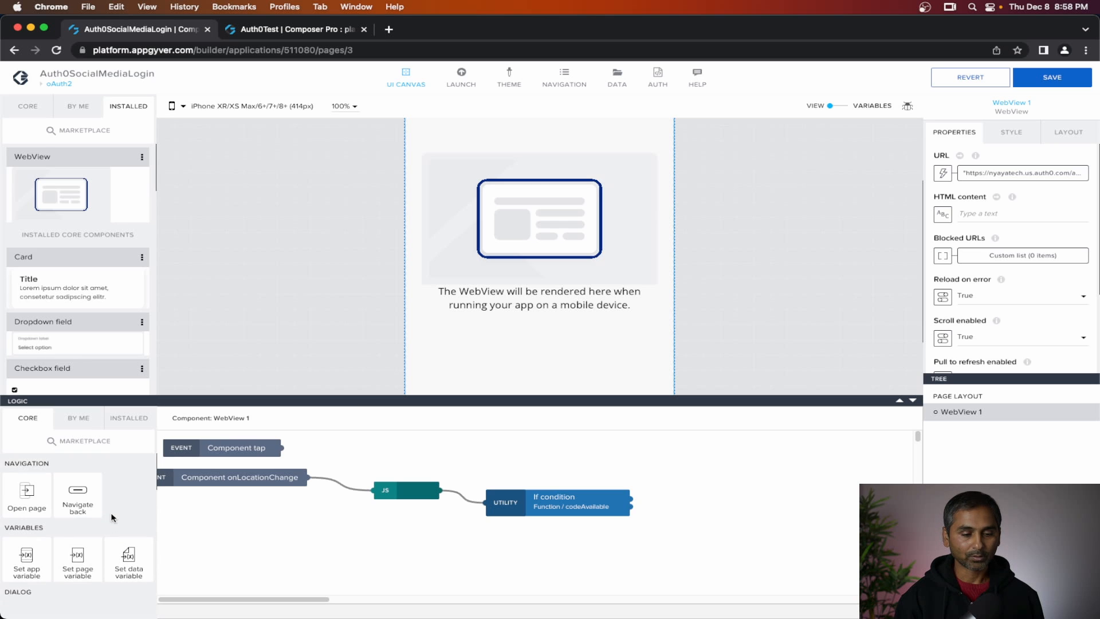
pyautogui.moveTo(41, 562); pyautogui.dragTo(744, 473)
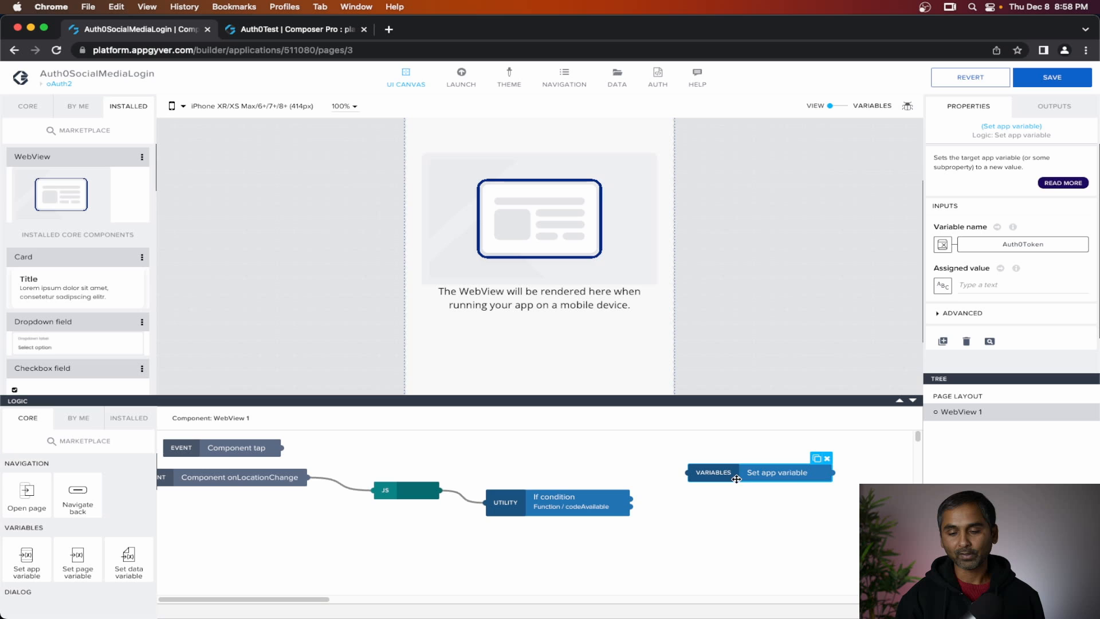
pyautogui.moveTo(630, 498); pyautogui.dragTo(687, 472)
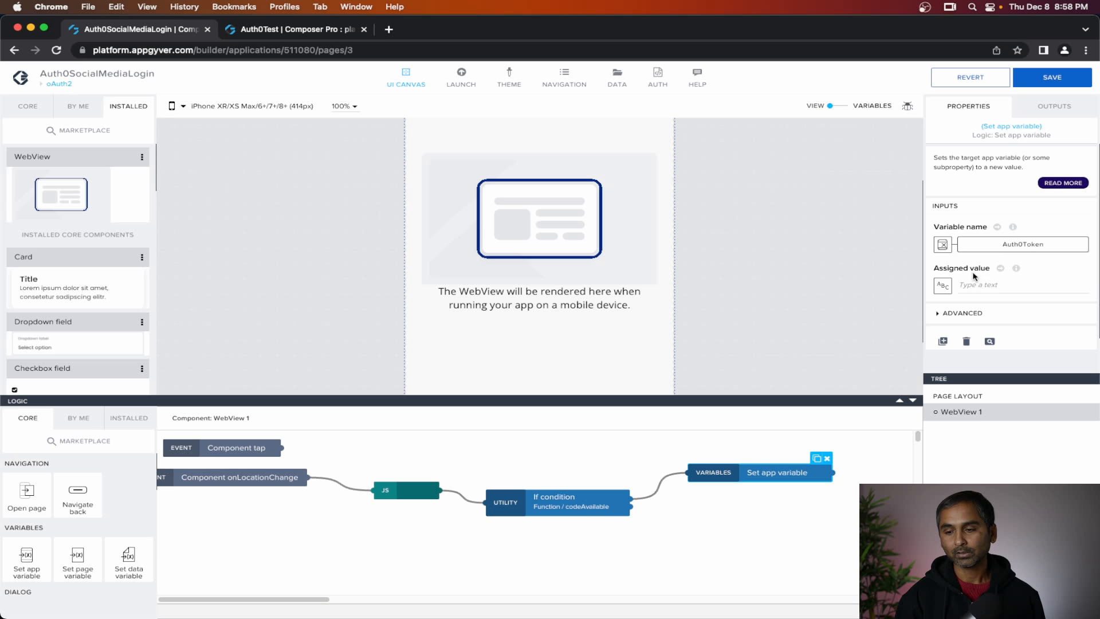
# Bind Auth0Token's assigned value to the Function node's code output, and compact the layout with If condition below Set app variable.
pyautogui.click(943, 291)
pyautogui.click(555, 368)
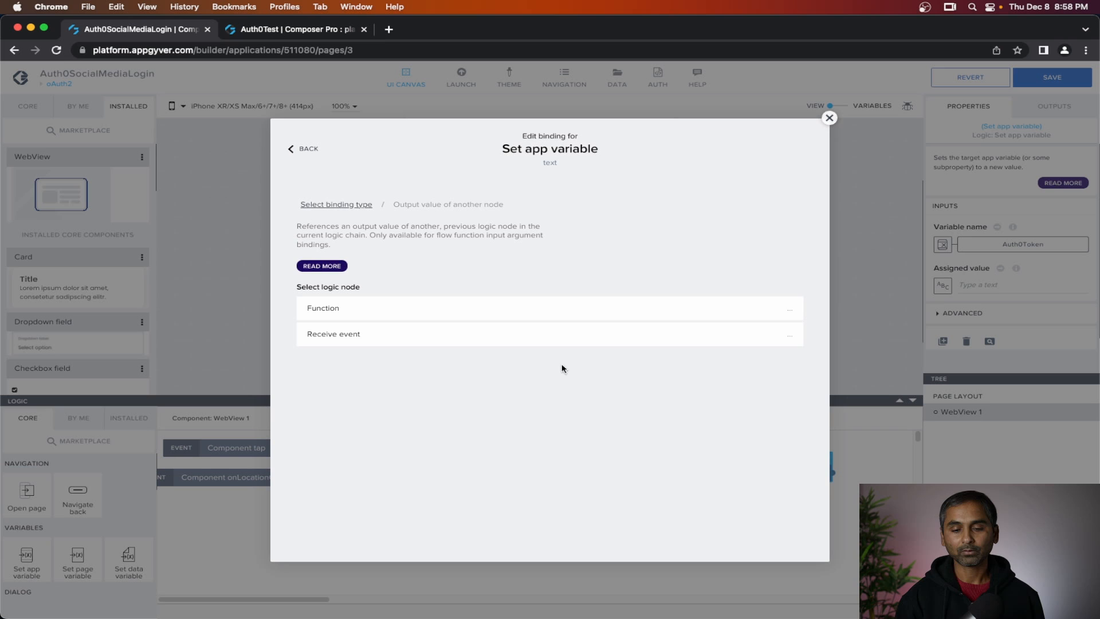
pyautogui.click(361, 310)
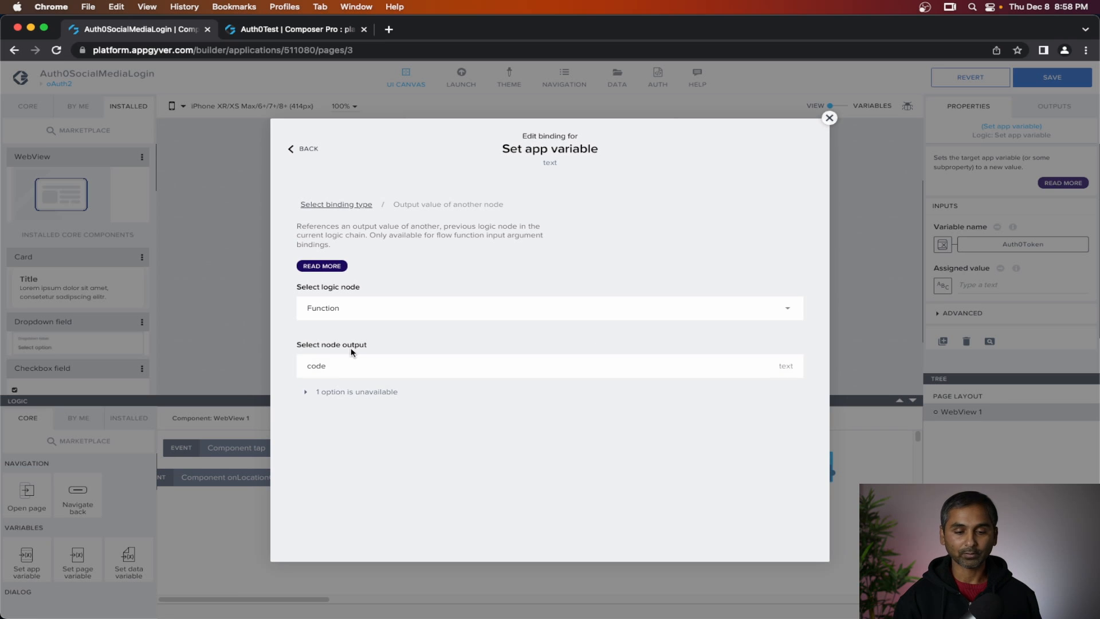
pyautogui.click(335, 371)
pyautogui.click(778, 411)
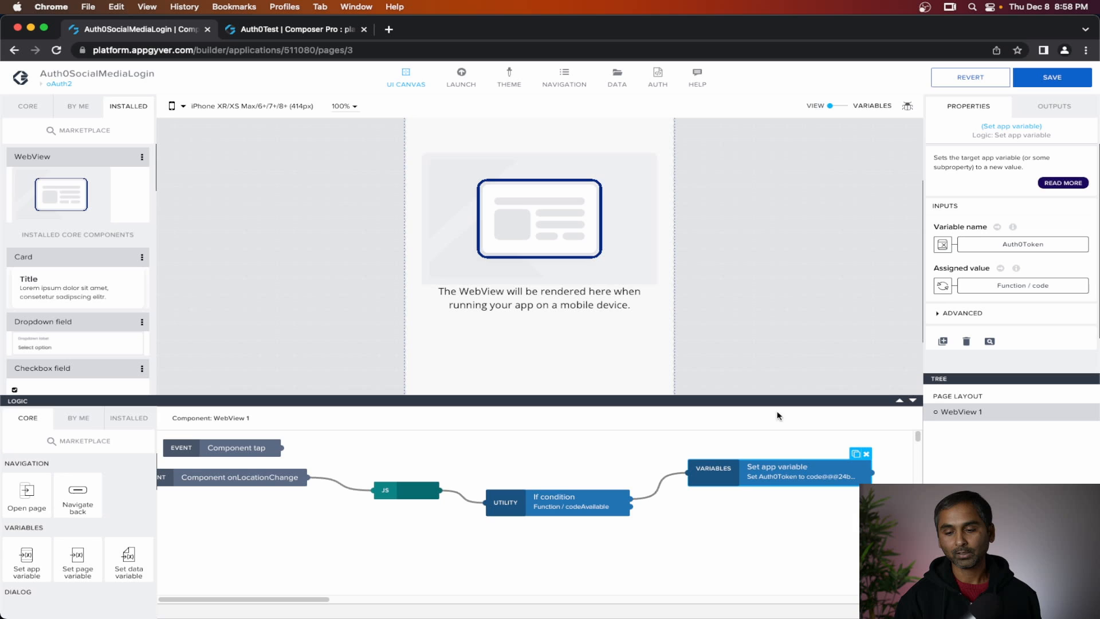
pyautogui.moveTo(573, 509); pyautogui.dragTo(469, 564)
pyautogui.moveTo(742, 472); pyautogui.dragTo(549, 474)
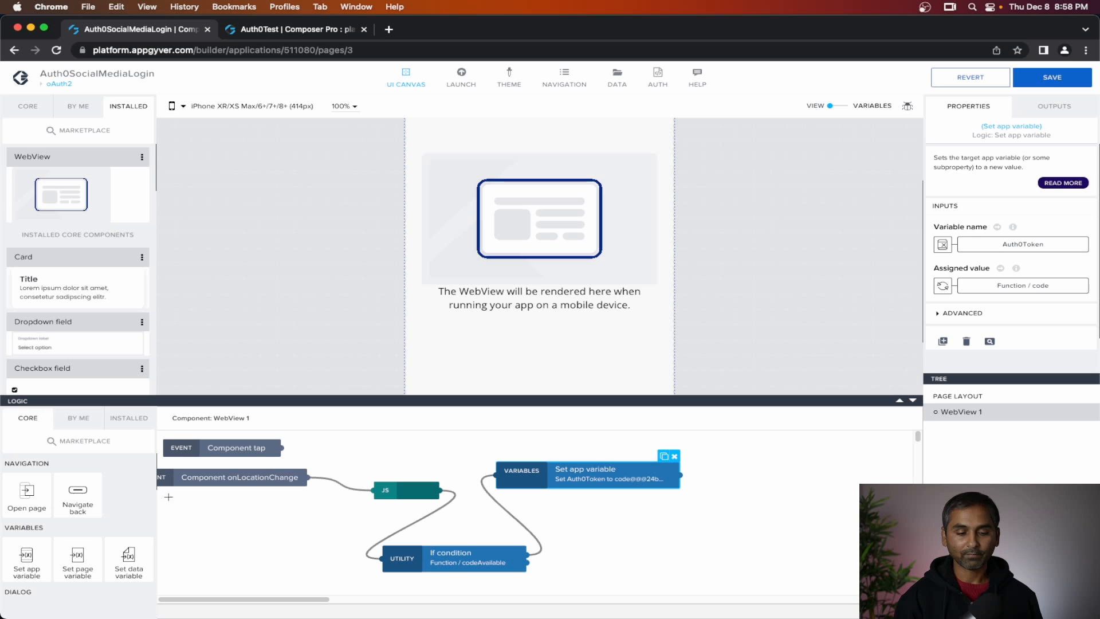
# Add a Dismiss initial view node, connect the Set app variable node's output to it, and save the app.
pyautogui.click(127, 418)
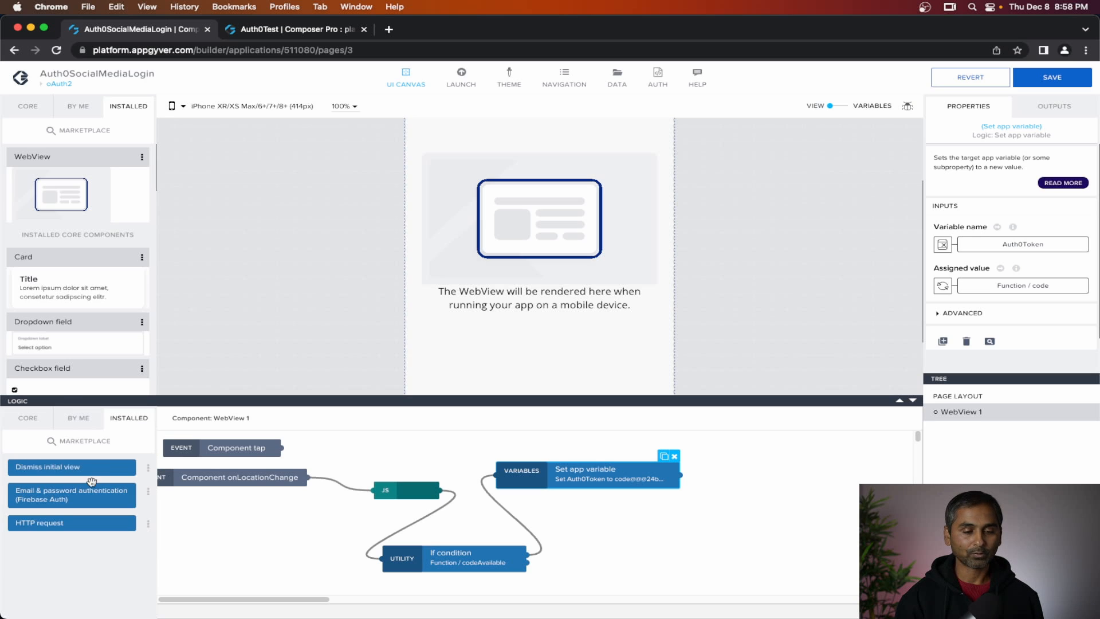
pyautogui.moveTo(77, 475); pyautogui.dragTo(766, 521)
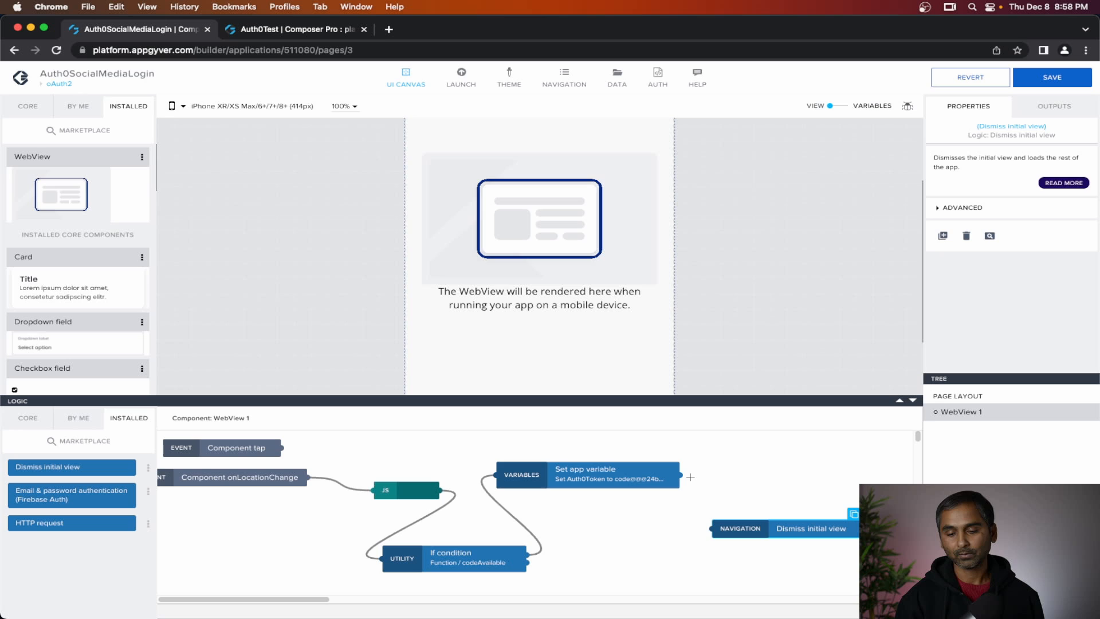
pyautogui.moveTo(686, 477); pyautogui.dragTo(712, 528)
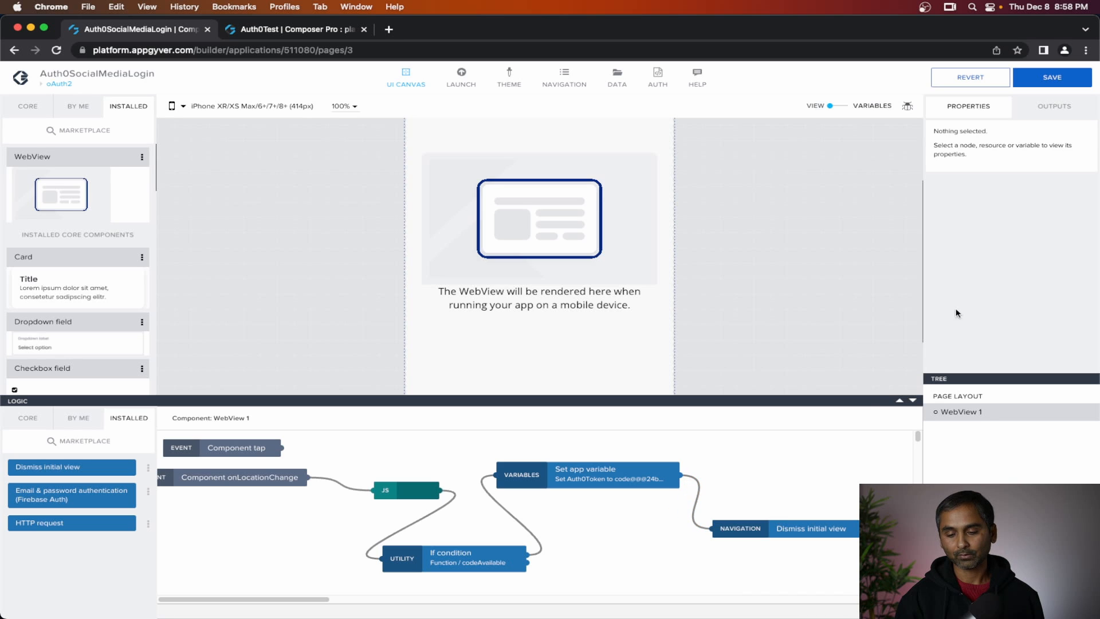
pyautogui.click(1069, 79)
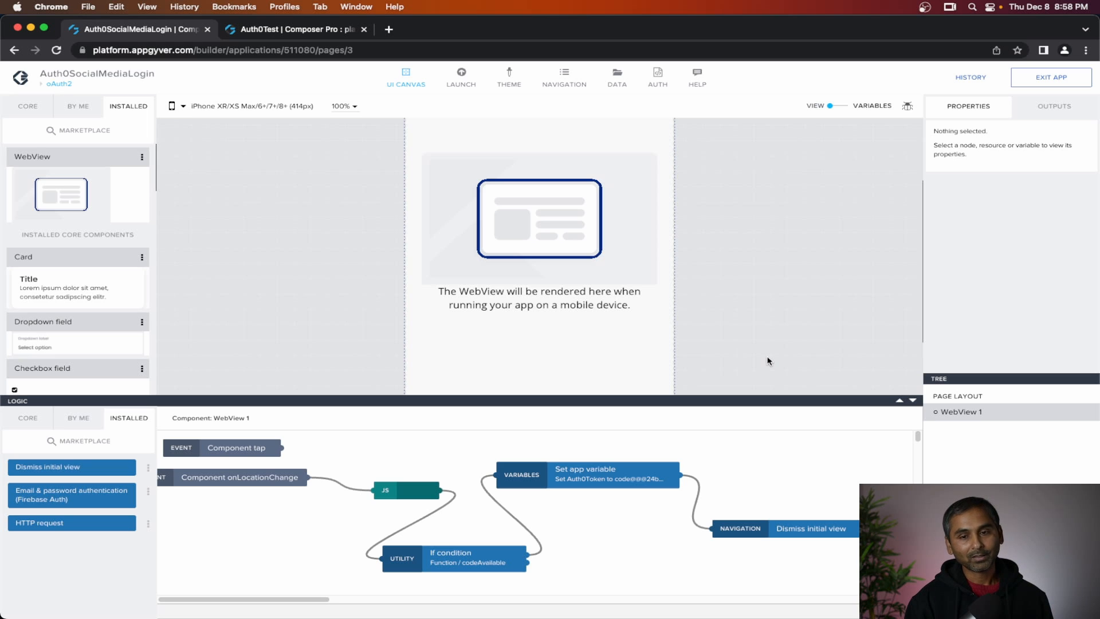
# Open the Firebase User List page and inspect the Refresh button's logic.
pyautogui.click(59, 84)
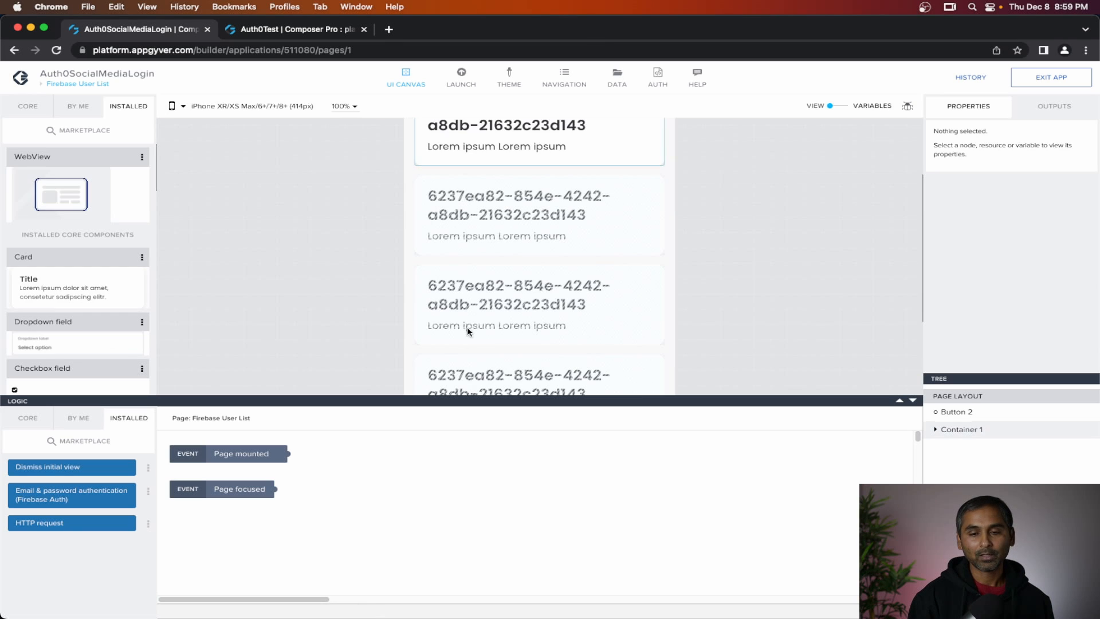
pyautogui.scroll(3, 465, 329)
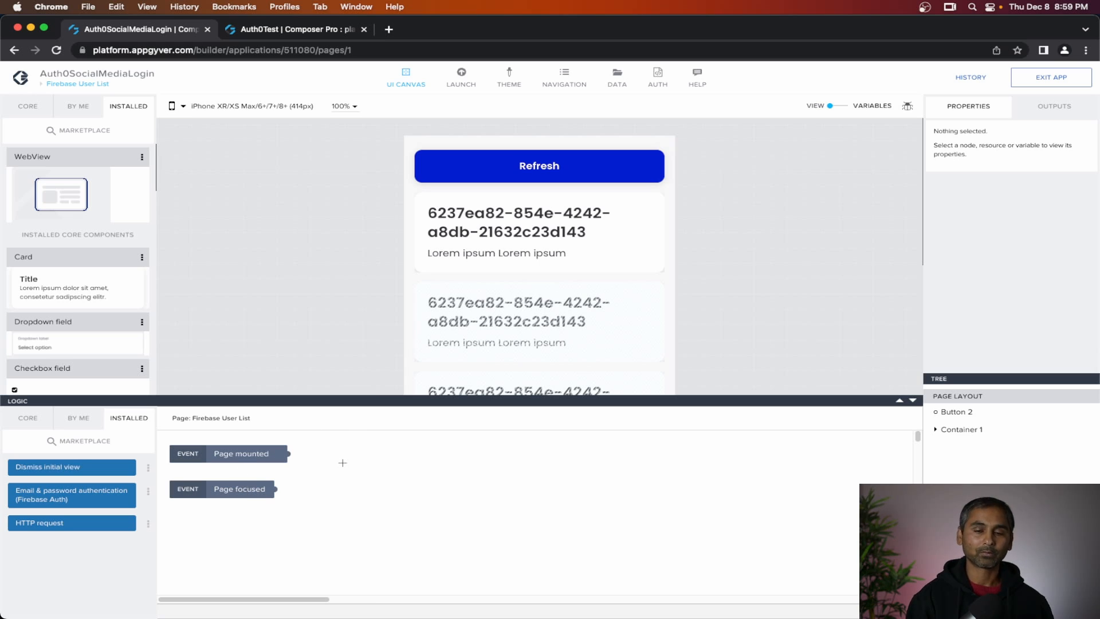
pyautogui.click(509, 174)
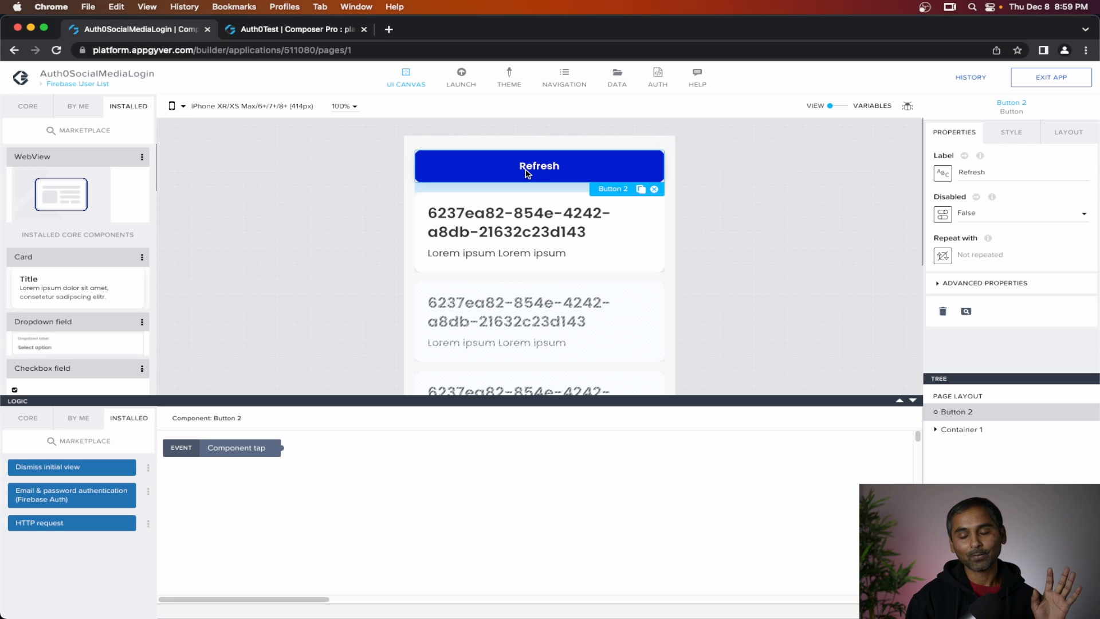
# Copy the Log in page's Sign In button logic from the Auth0FirebaseAuthentication flow onward, leaving out Component tap and Set page variable.
pyautogui.click(82, 85)
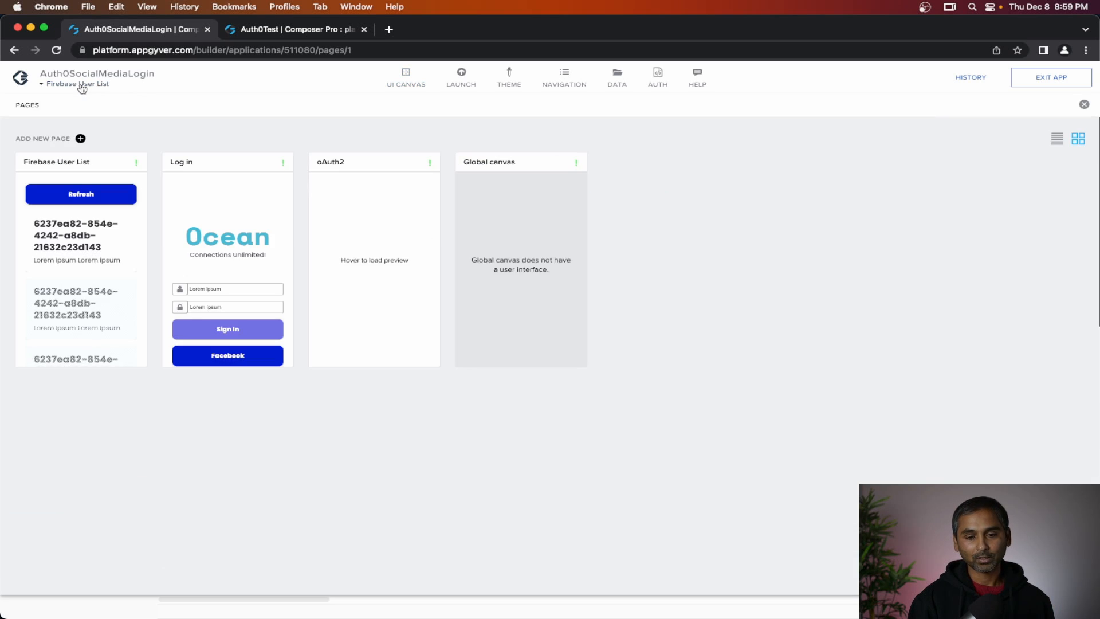
pyautogui.click(242, 325)
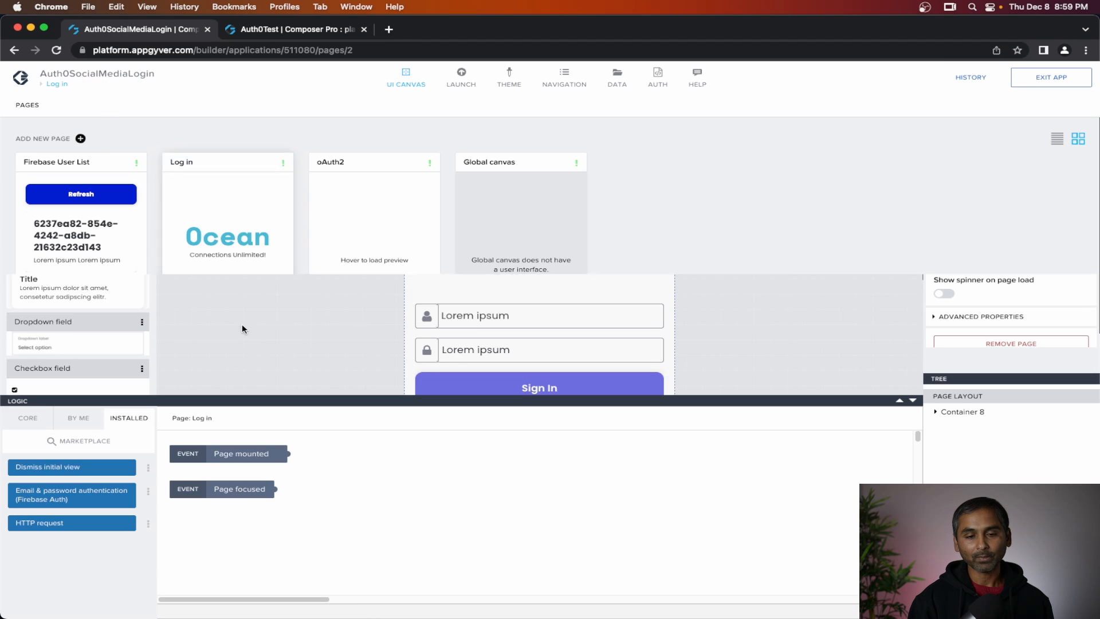
pyautogui.click(522, 393)
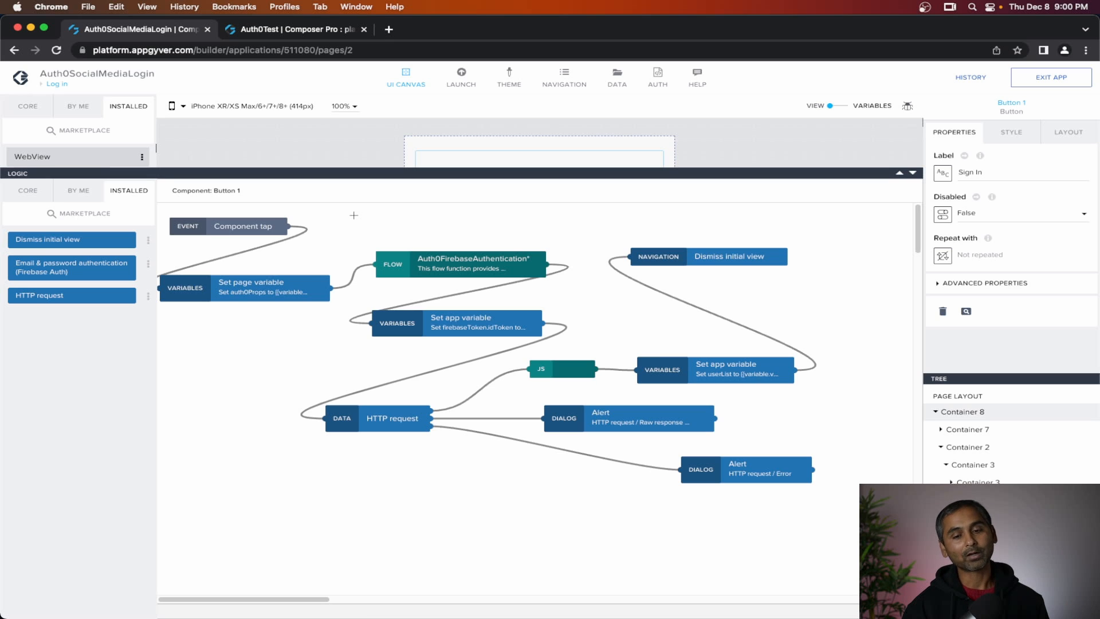
pyautogui.moveTo(343, 218); pyautogui.dragTo(850, 527)
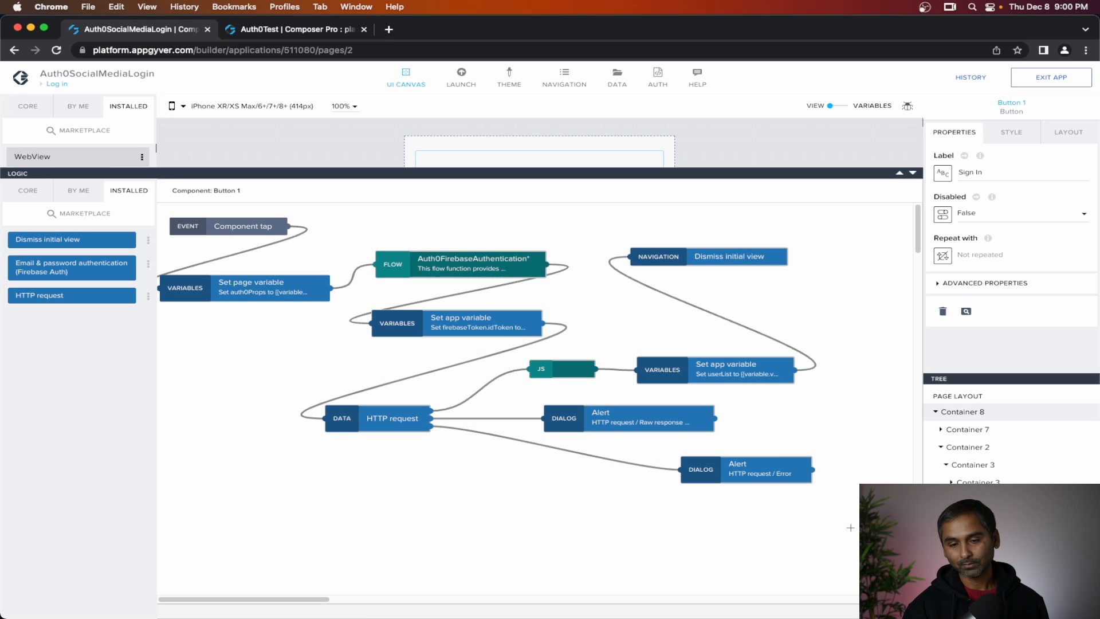
pyautogui.press('super+c')
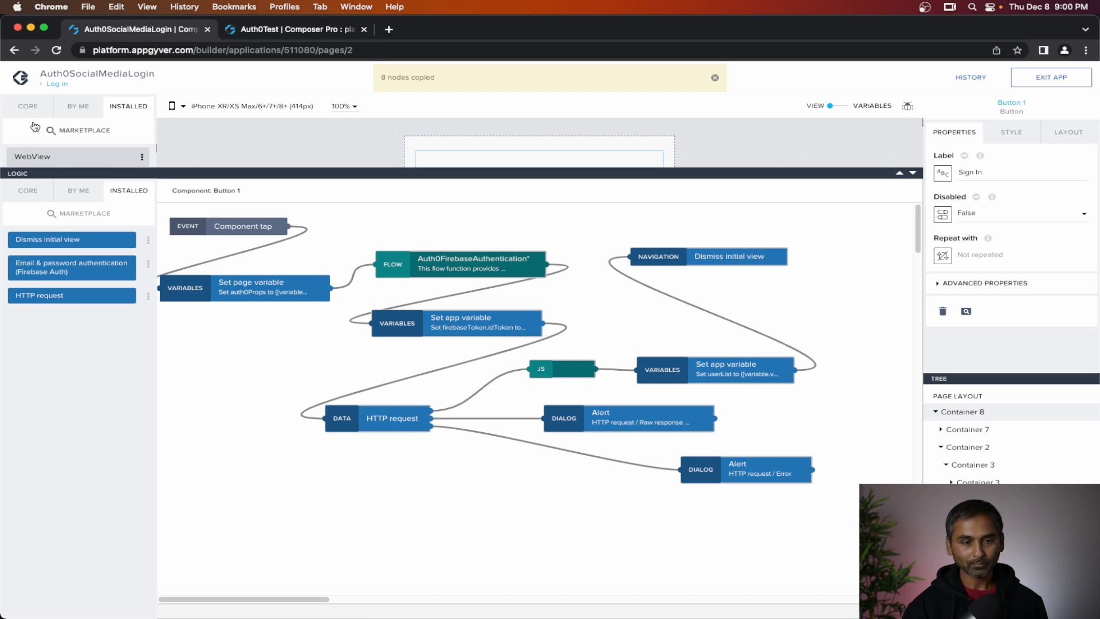
# Paste the copied nodes into the Refresh button's logic on Firebase User List and connect Component tap to the Auth0FirebaseAuthentication flow.
pyautogui.click(65, 87)
pyautogui.click(77, 263)
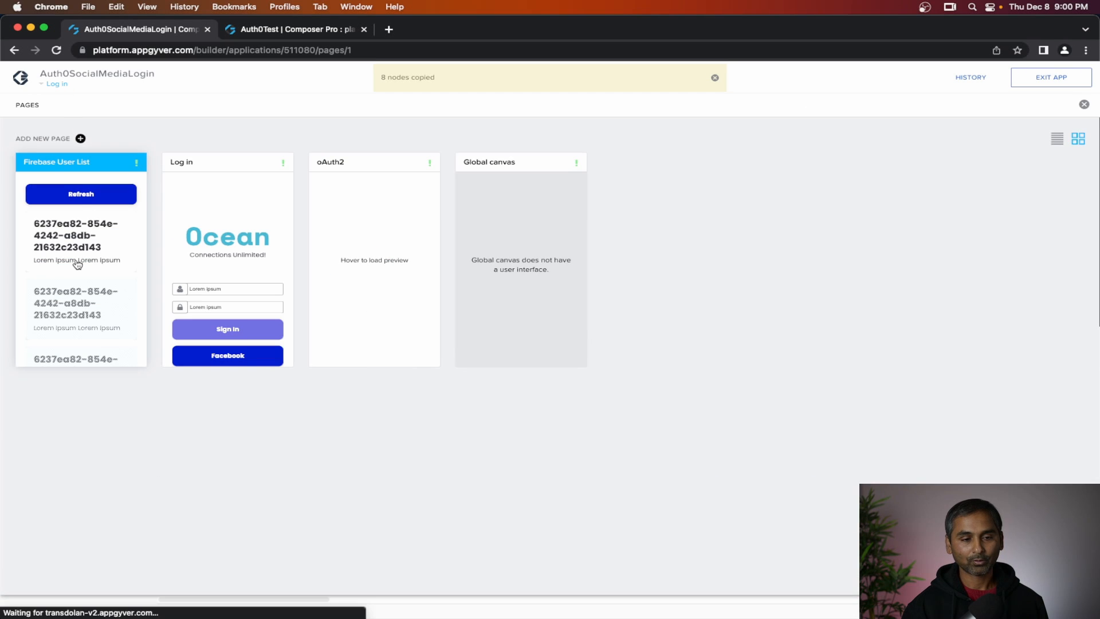
pyautogui.click(524, 157)
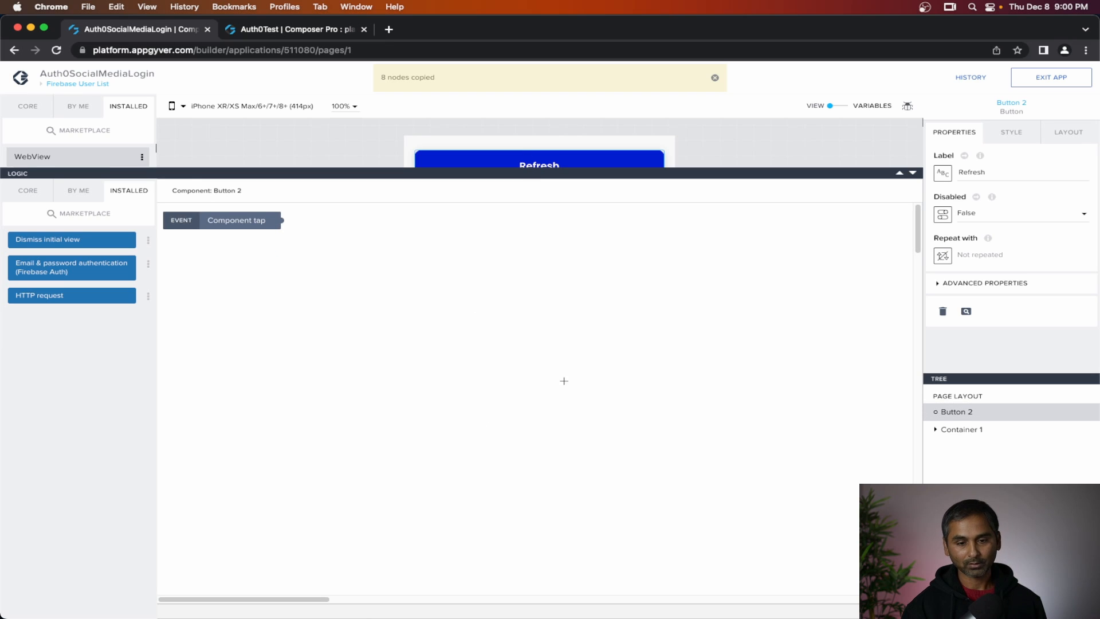
pyautogui.press('super+v')
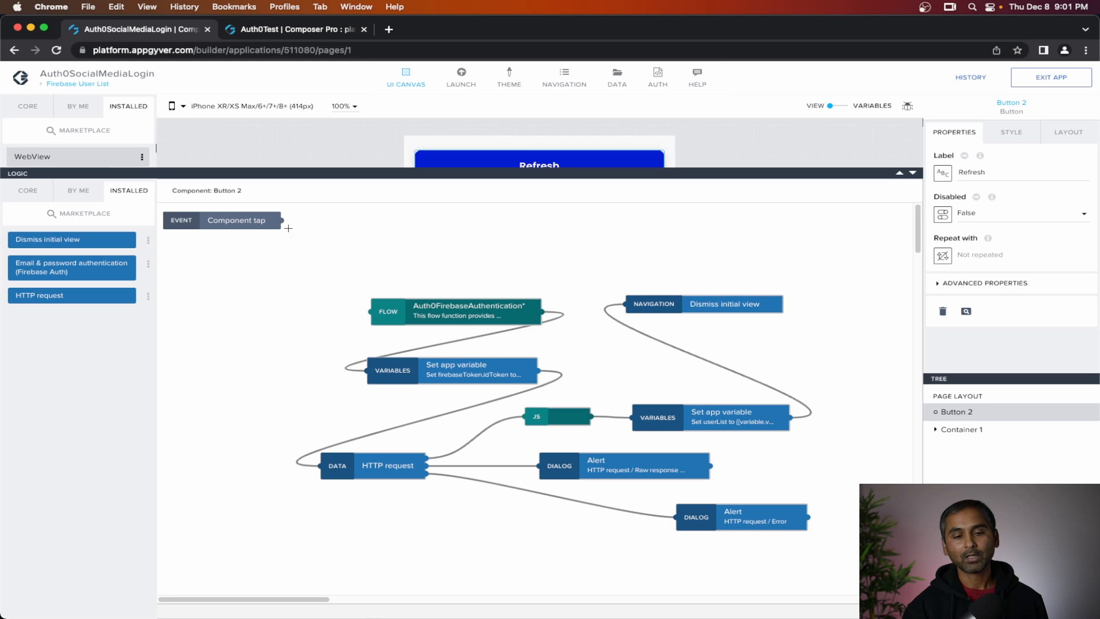
pyautogui.moveTo(280, 221); pyautogui.dragTo(371, 313)
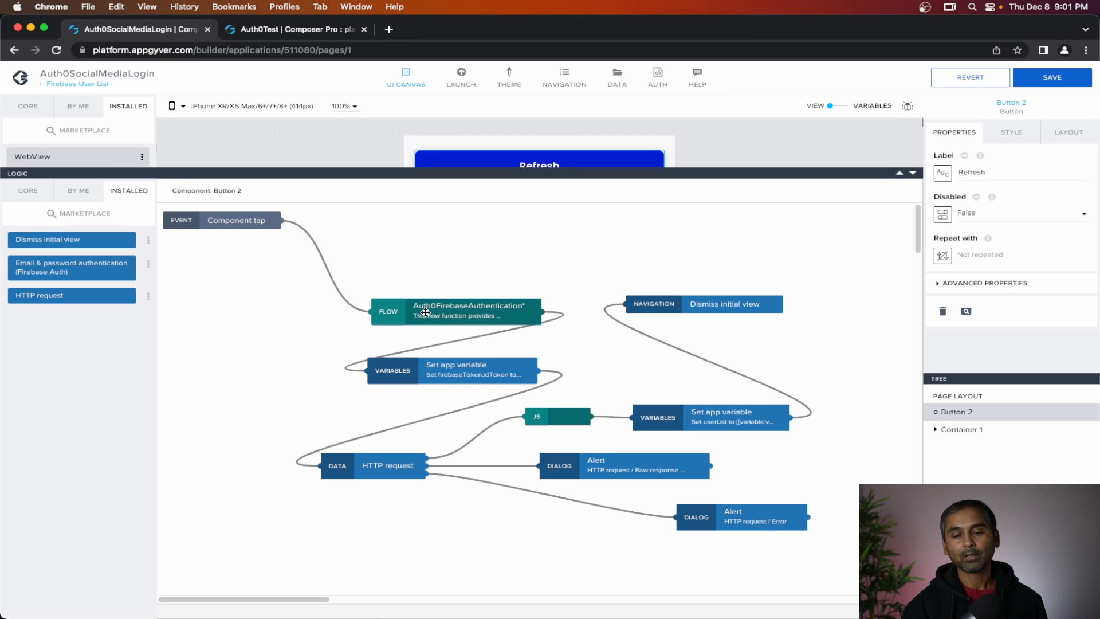
# Open the pasted authentication flow function in isolation and rename it Auth0FacebookFirebaseWithMiddleware.
pyautogui.doubleClick(421, 314)
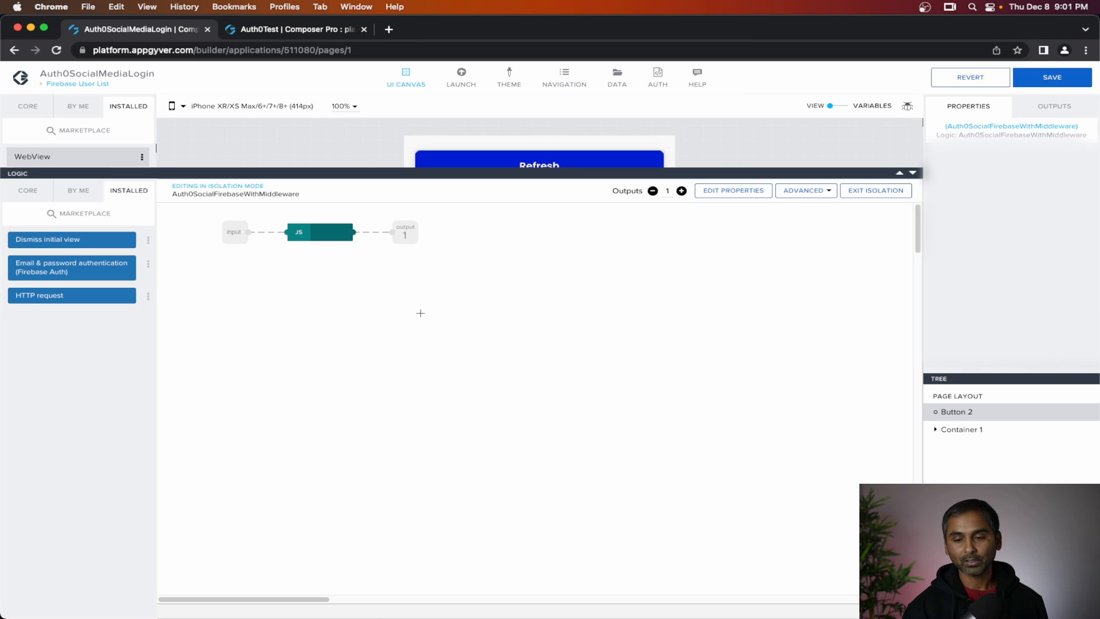
pyautogui.click(808, 192)
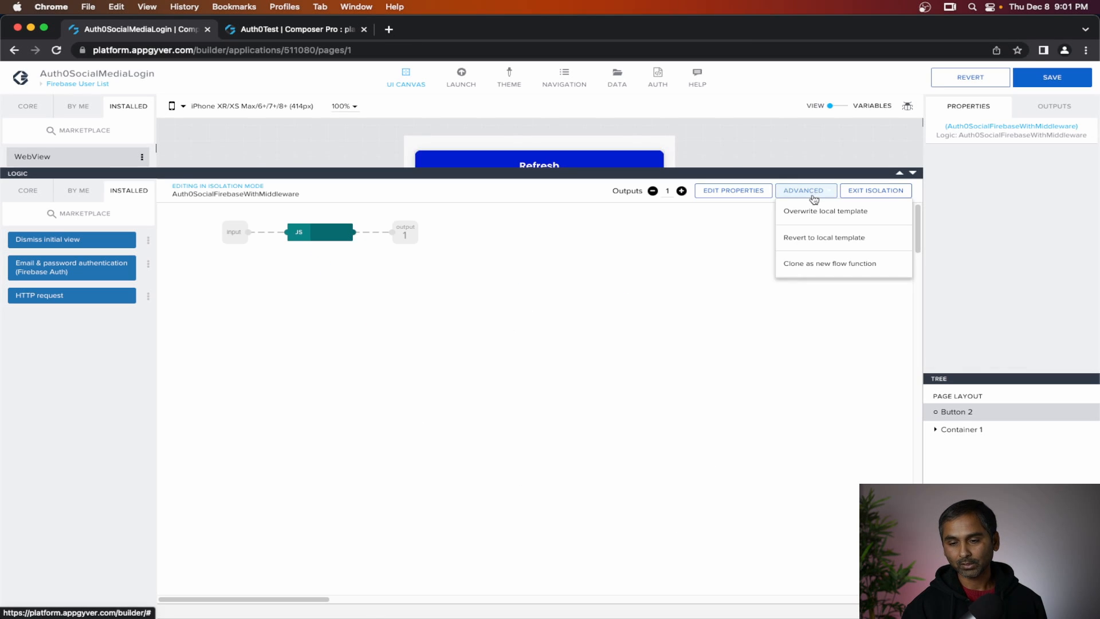
pyautogui.click(738, 197)
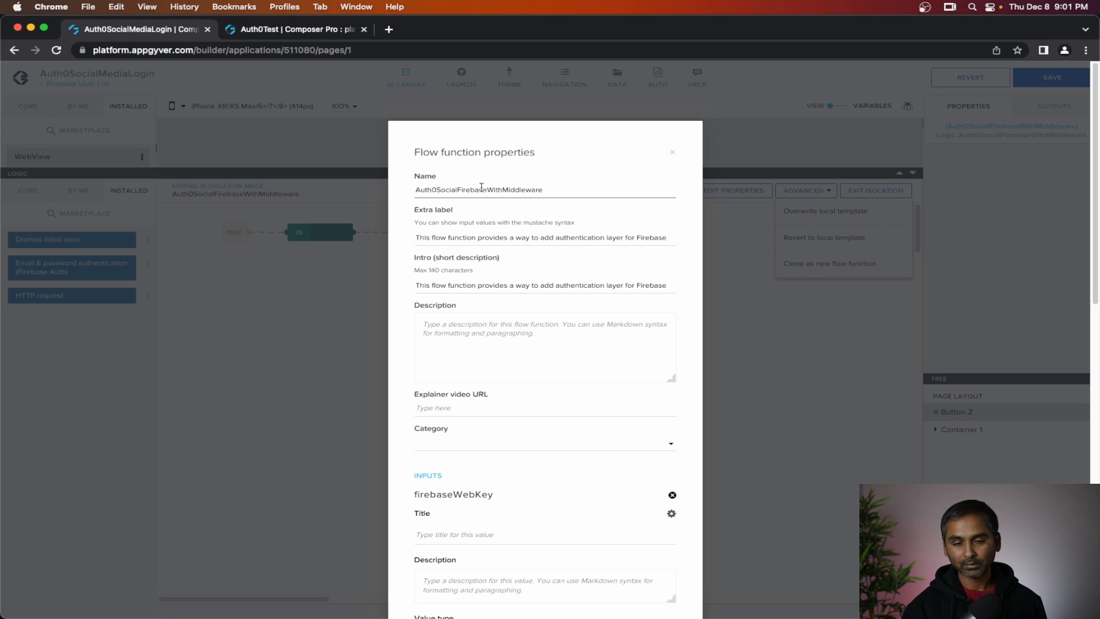
pyautogui.click(457, 190)
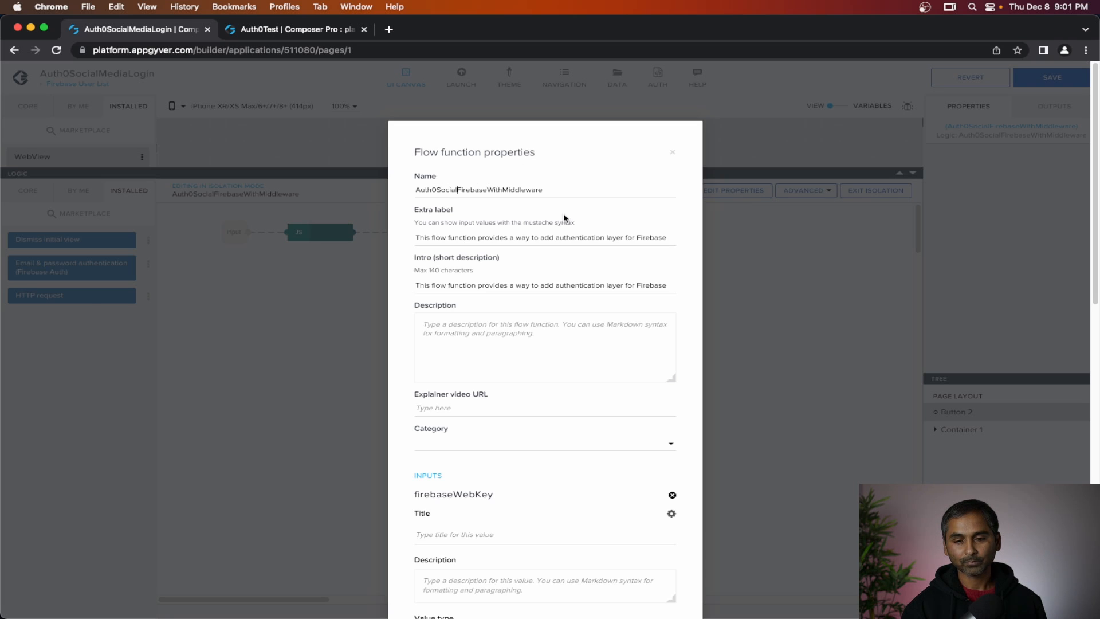
pyautogui.press('Right')
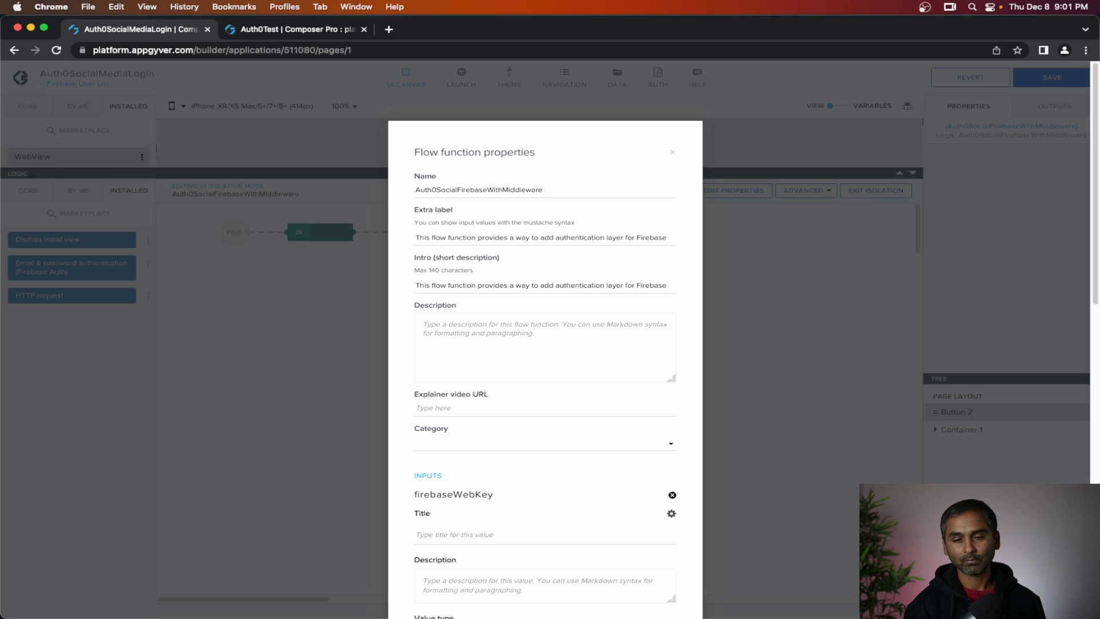
pyautogui.press('BackSpace')
pyautogui.press('BackSpace')
pyautogui.press('BackSpace')
pyautogui.press('BackSpace')
pyautogui.press('BackSpace')
pyautogui.press('BackSpace')
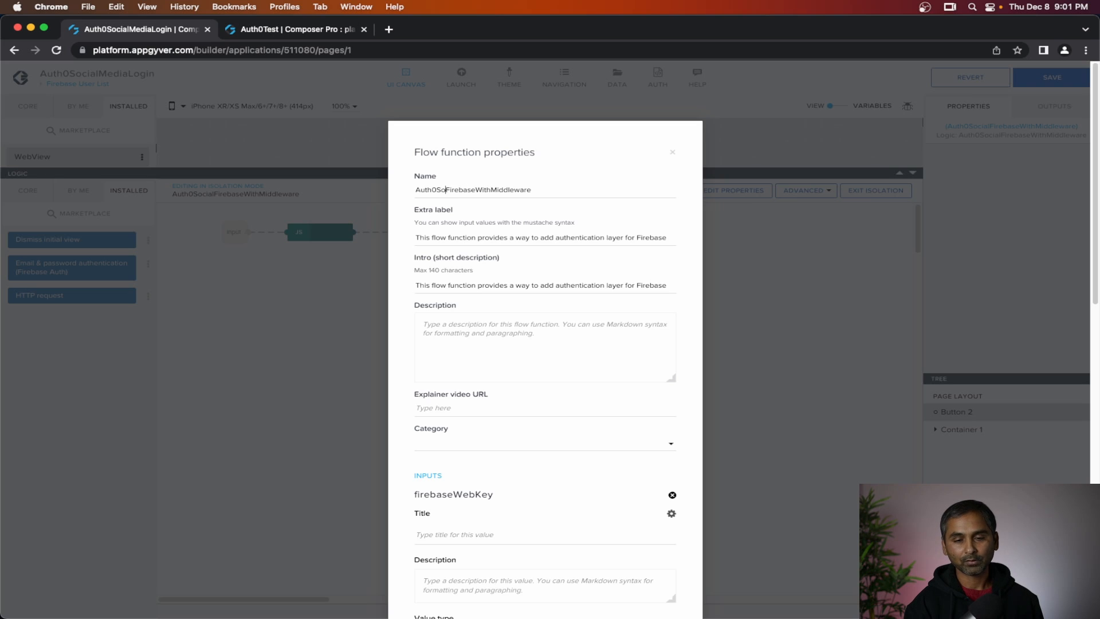
pyautogui.write('Face')
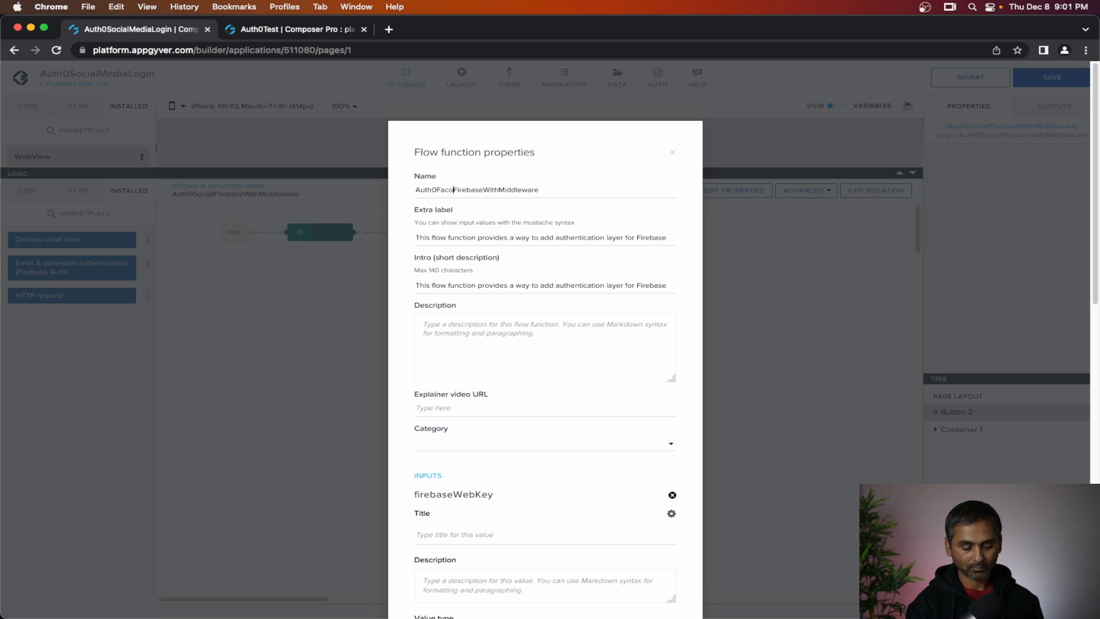
pyautogui.press('BackSpace')
pyautogui.write('ebook')
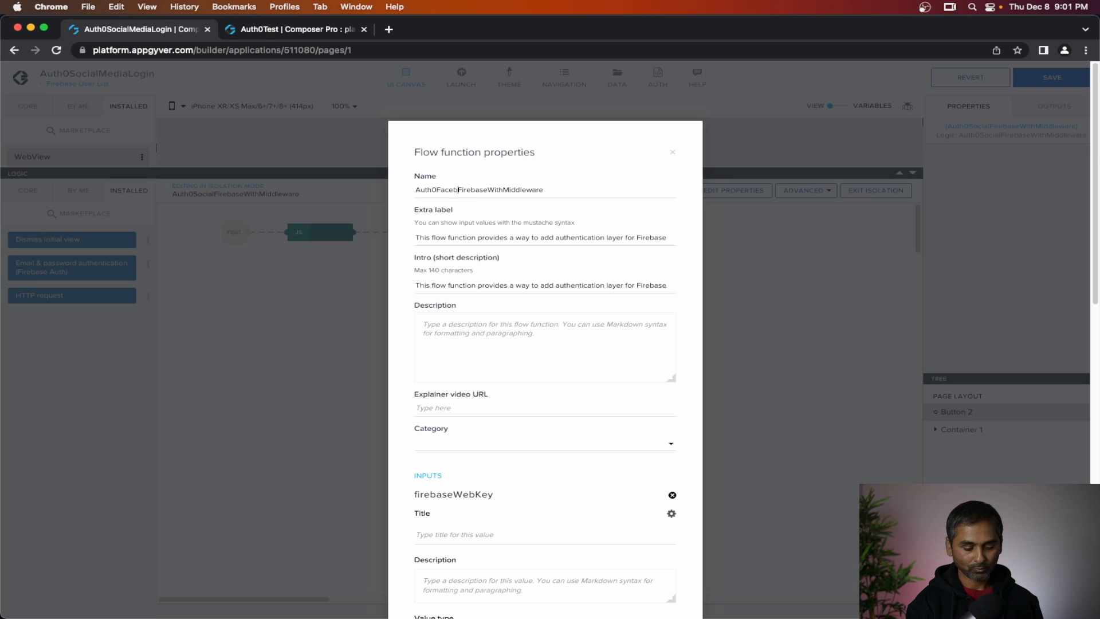
pyautogui.scroll(-10, 643, 402)
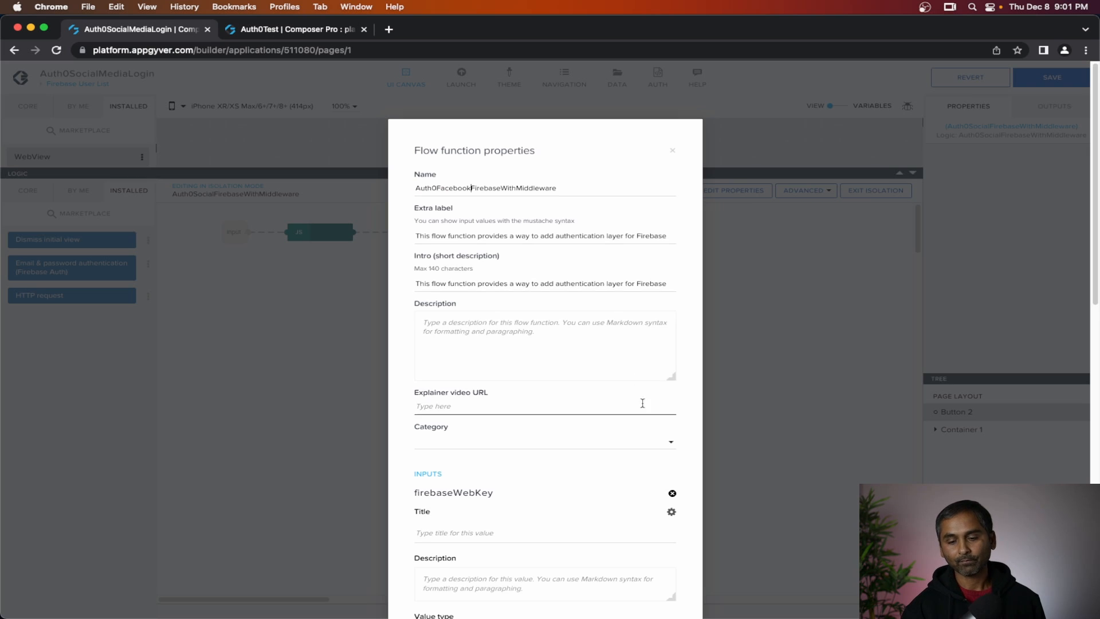
pyautogui.scroll(-3, 662, 475)
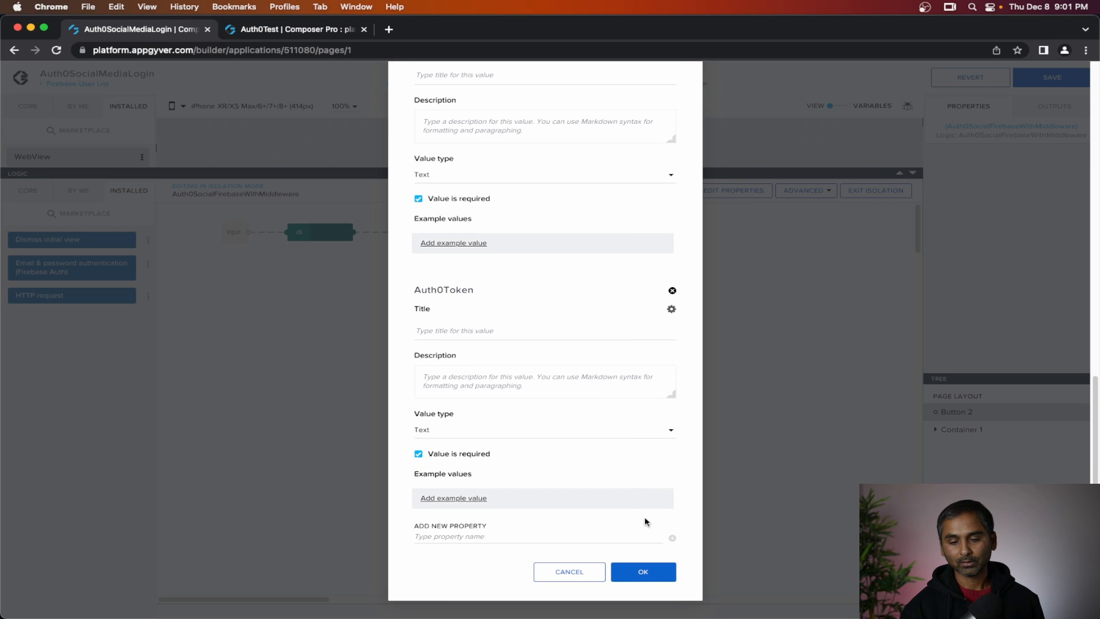
pyautogui.click(596, 579)
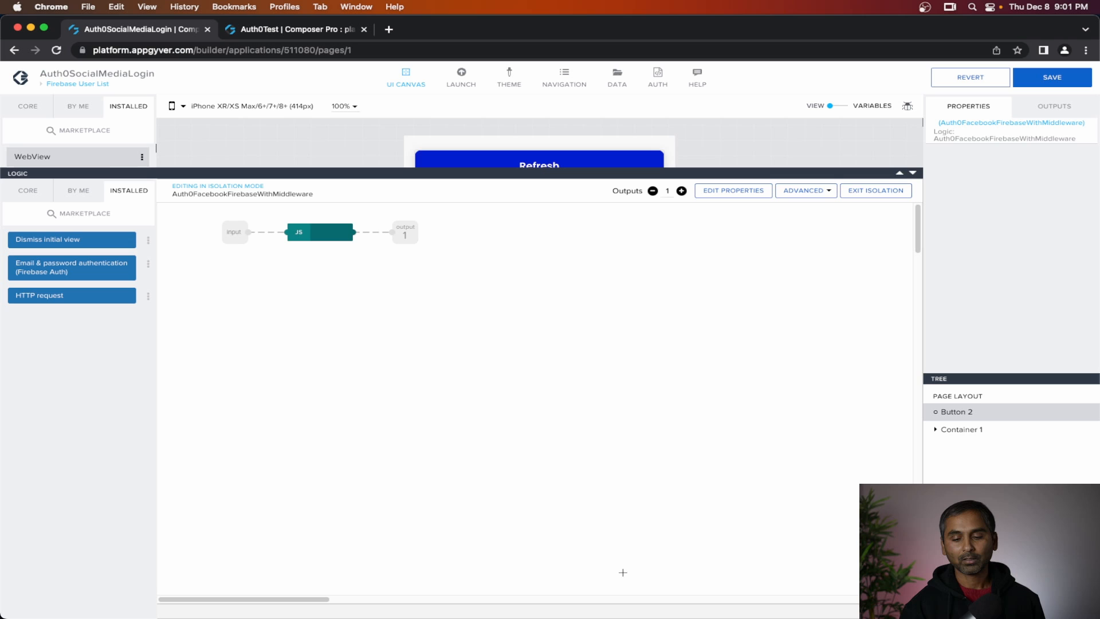
# Review the inputs and code of the JavaScript node inside the renamed flow function.
pyautogui.doubleClick(326, 237)
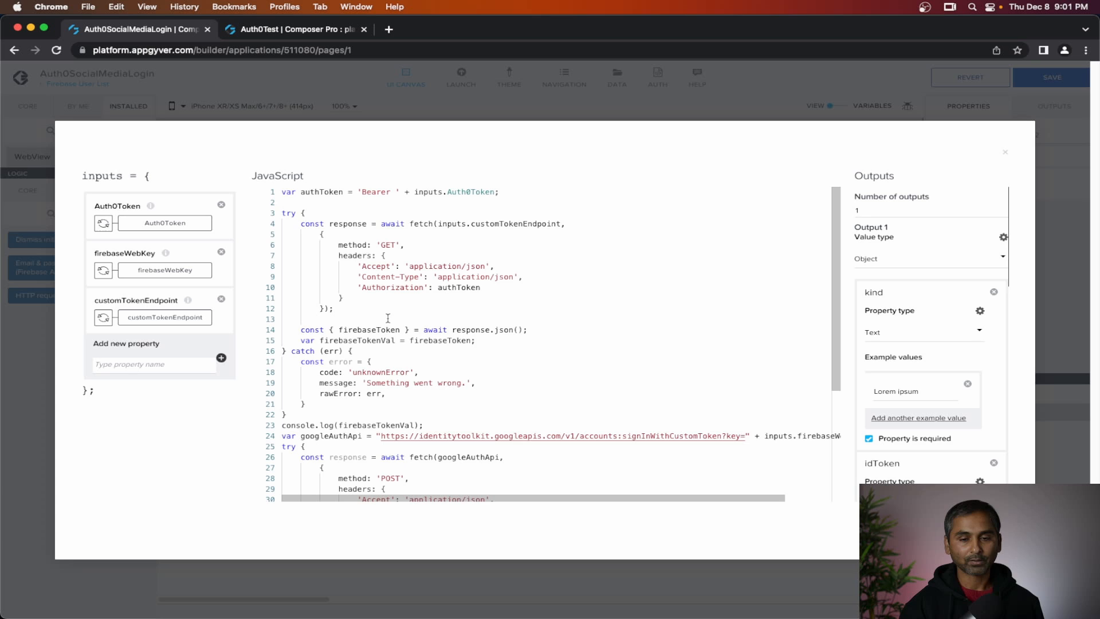
pyautogui.scroll(-2, 413, 343)
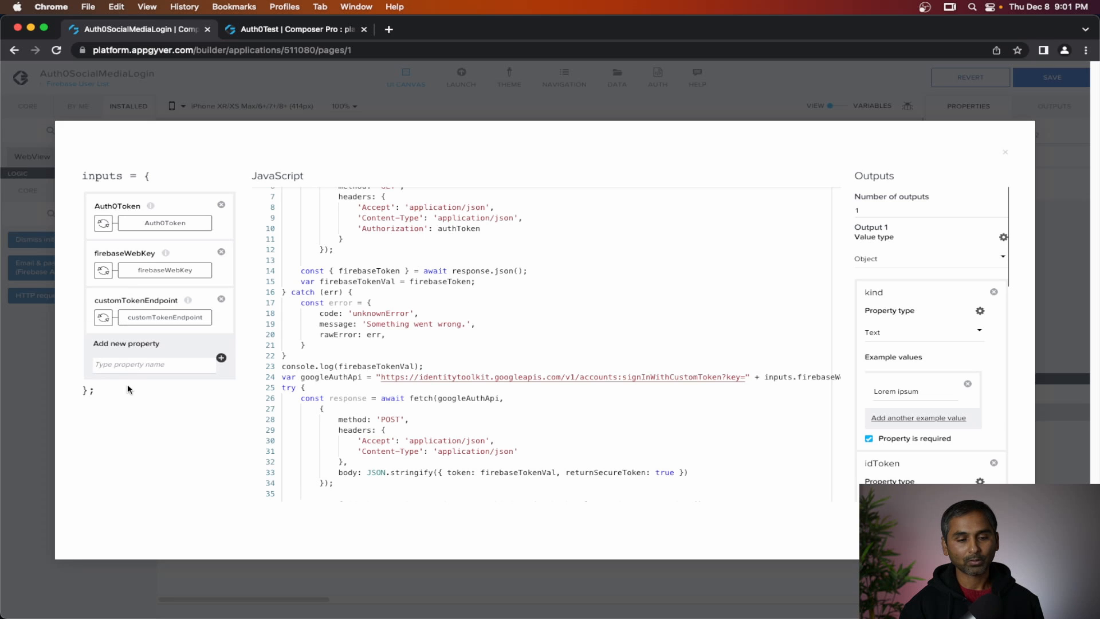
pyautogui.scroll(3, 524, 316)
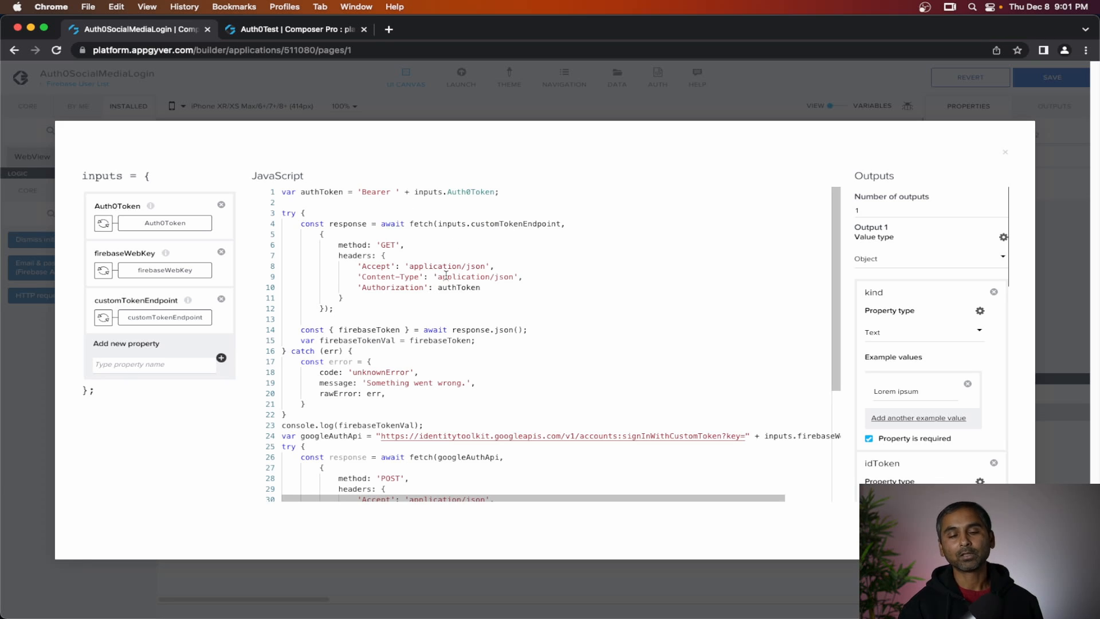
pyautogui.press('Escape')
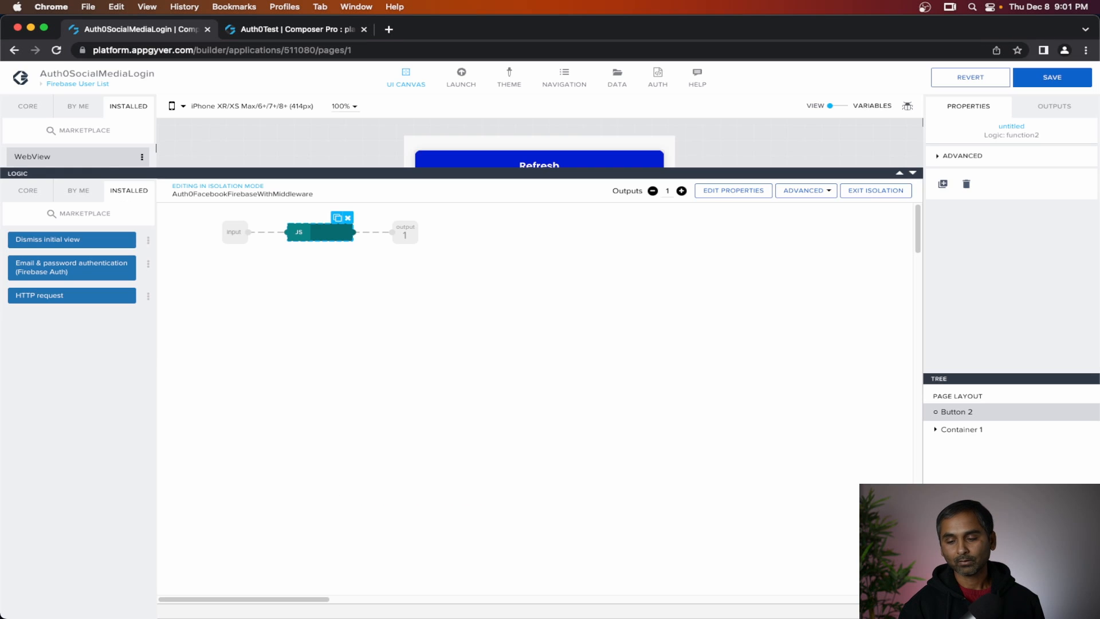
# Check the original JavaScript node in the Auth0FirebaseAuth app and reopen the Auth0SocialMediaLogin version for comparison.
pyautogui.click(290, 33)
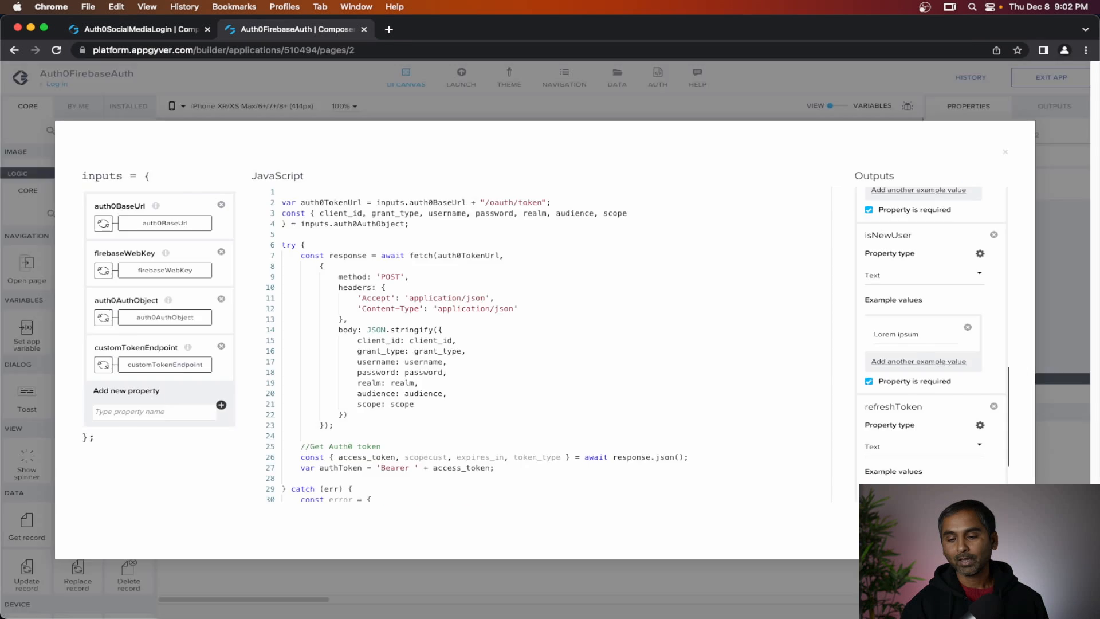
pyautogui.press('Escape')
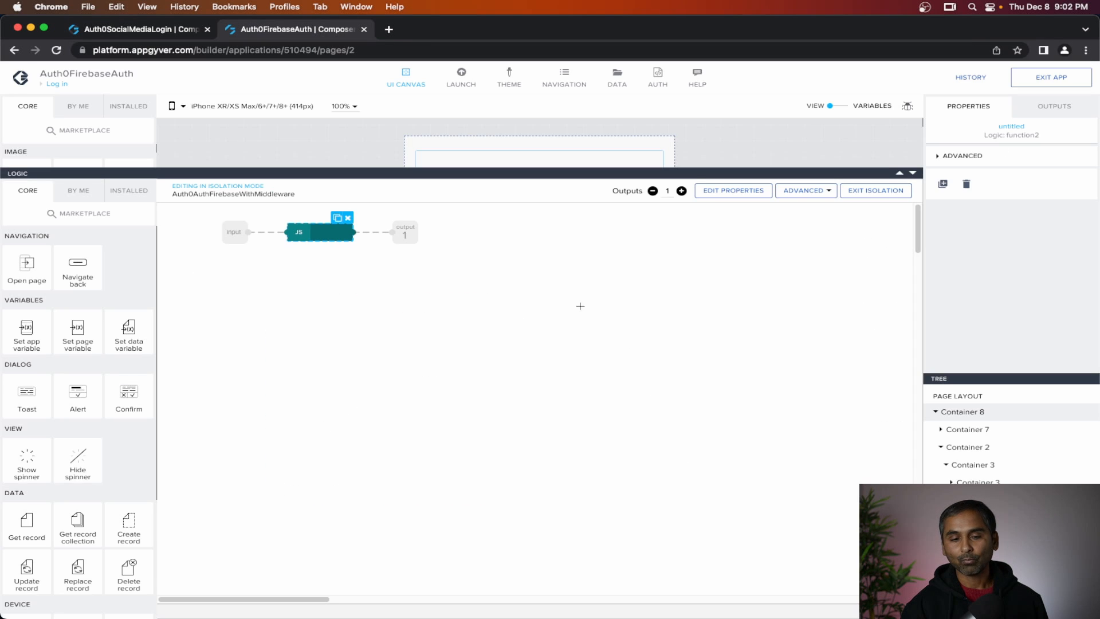
pyautogui.click(171, 29)
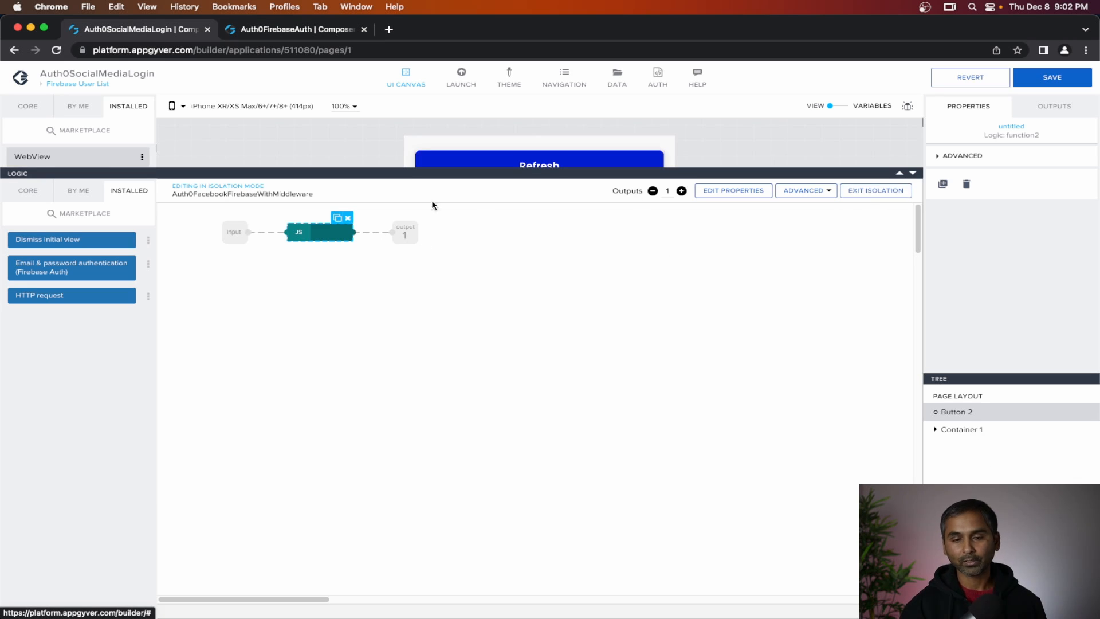
pyautogui.doubleClick(300, 235)
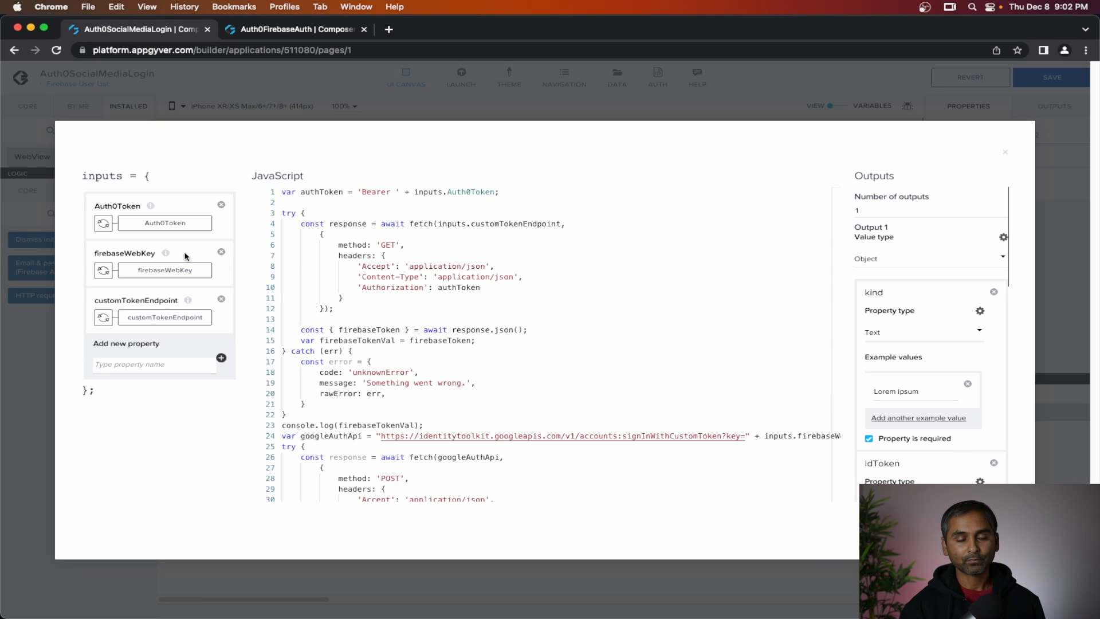
# Read through the inputs and JavaScript code that exchange the Auth0 token for a Firebase token, and close the code editor.
pyautogui.moveTo(152, 212)
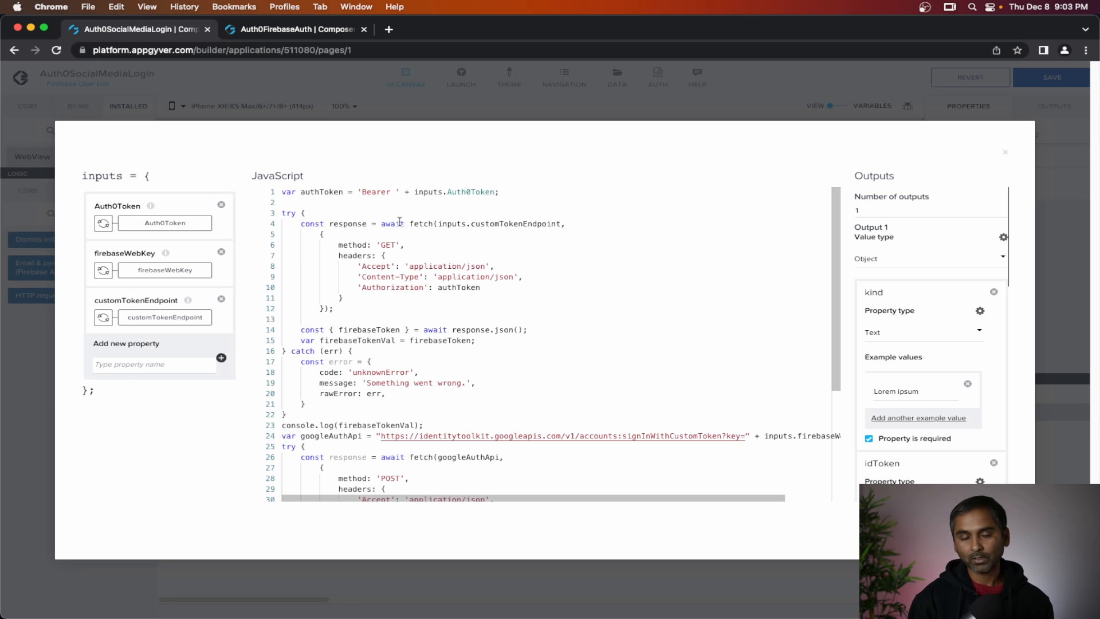
pyautogui.scroll(-5, 444, 304)
pyautogui.scroll(2, 491, 322)
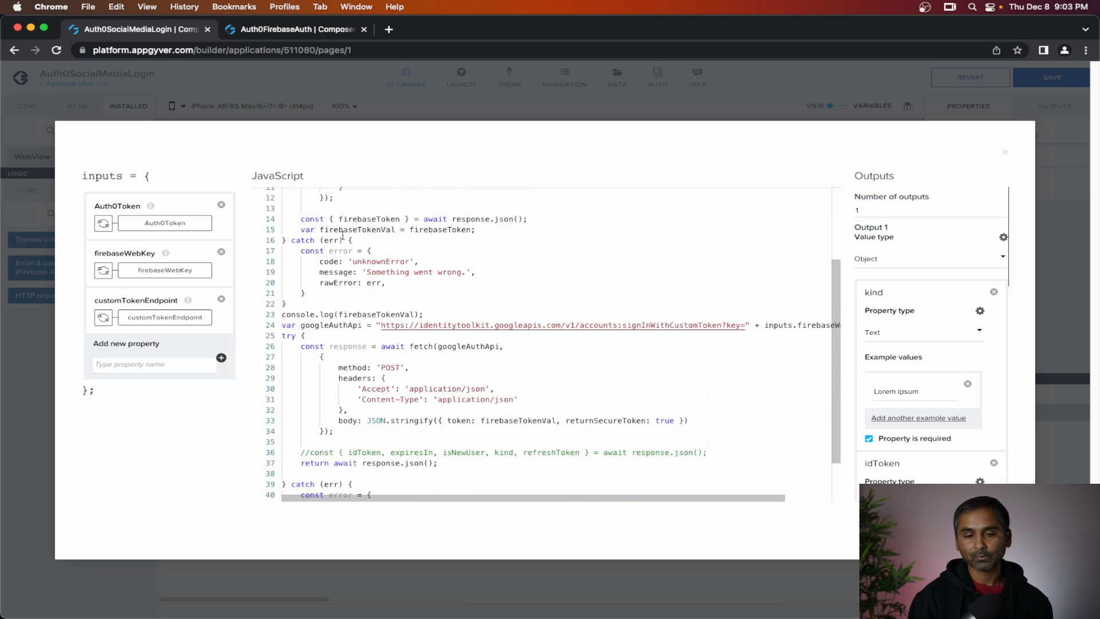
pyautogui.scroll(1, 382, 269)
pyautogui.scroll(1, 467, 264)
pyautogui.scroll(-4, 486, 279)
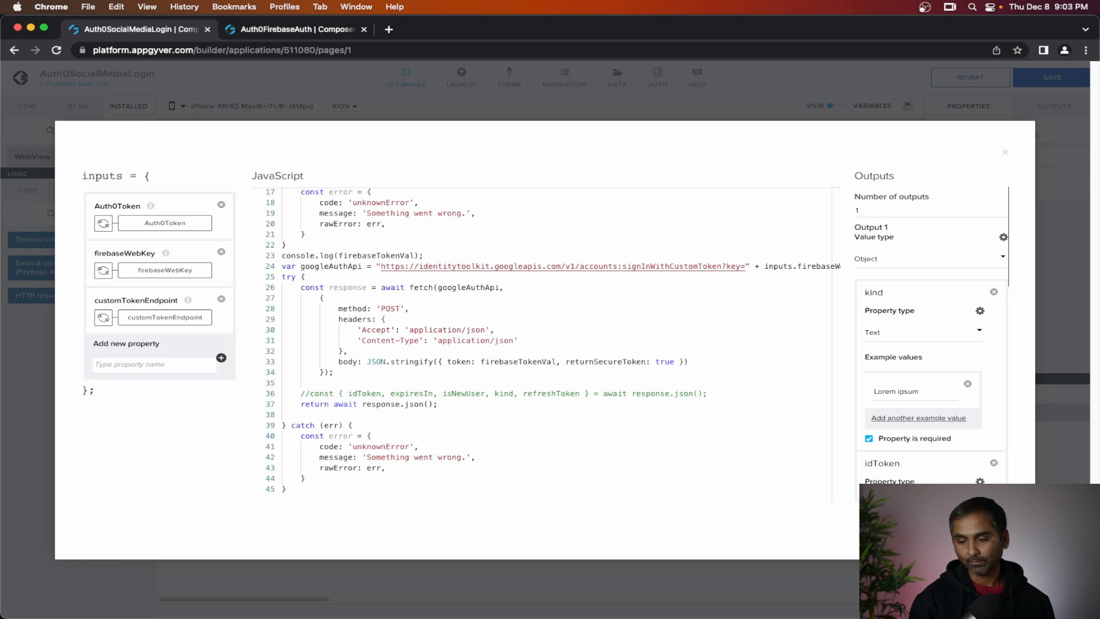
pyautogui.press('Escape')
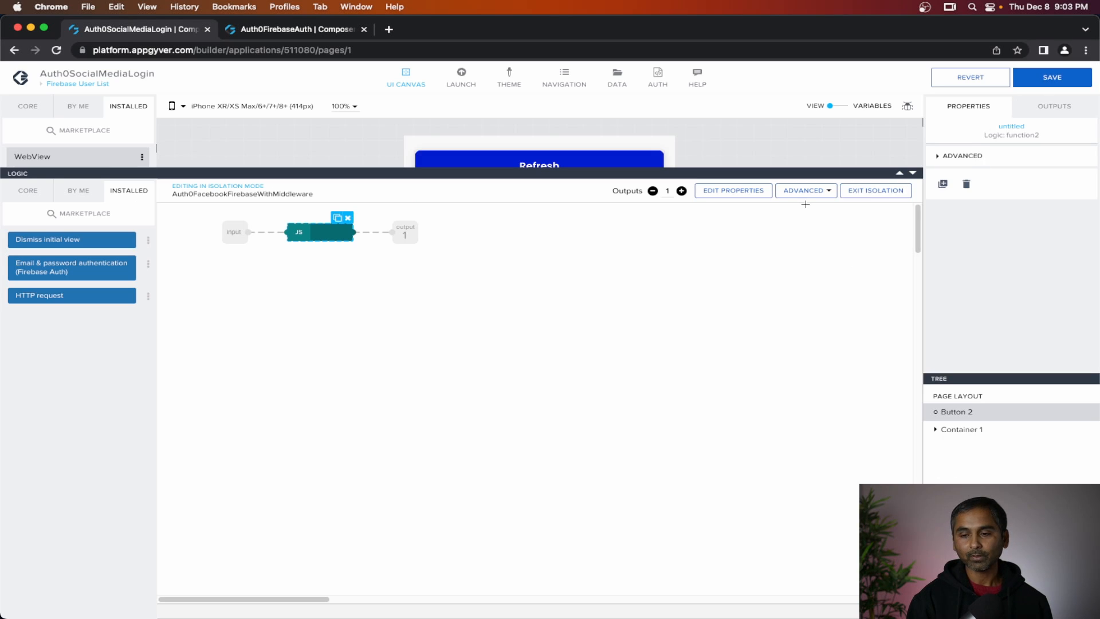
# Save the application and return from isolation mode to the Refresh button's logic flow.
pyautogui.click(1052, 79)
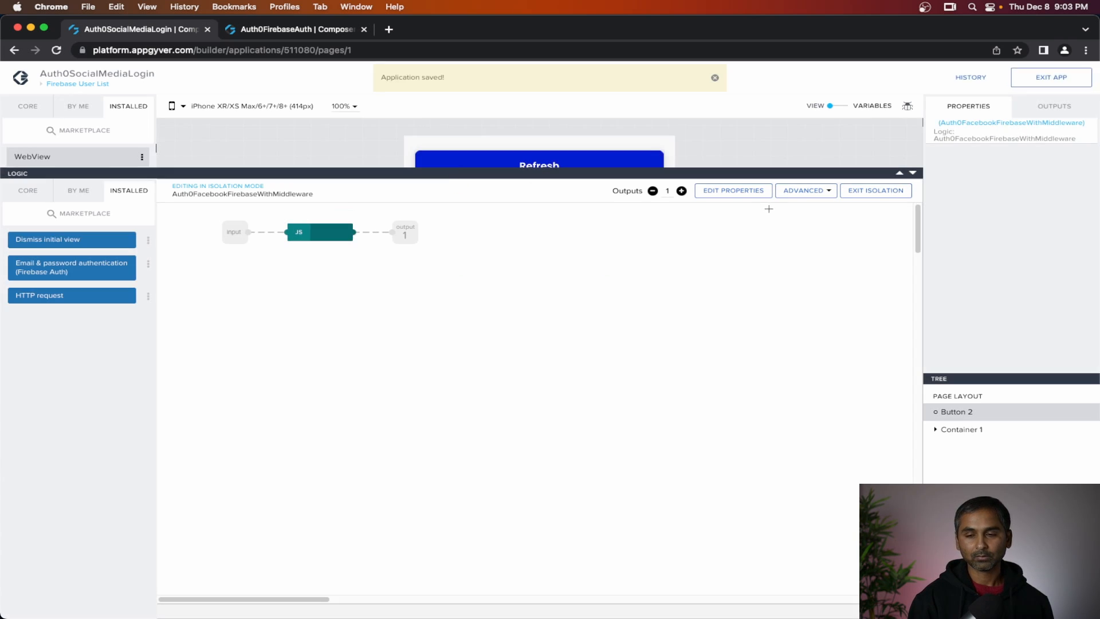
pyautogui.click(876, 190)
pyautogui.moveTo(451, 312); pyautogui.dragTo(371, 276)
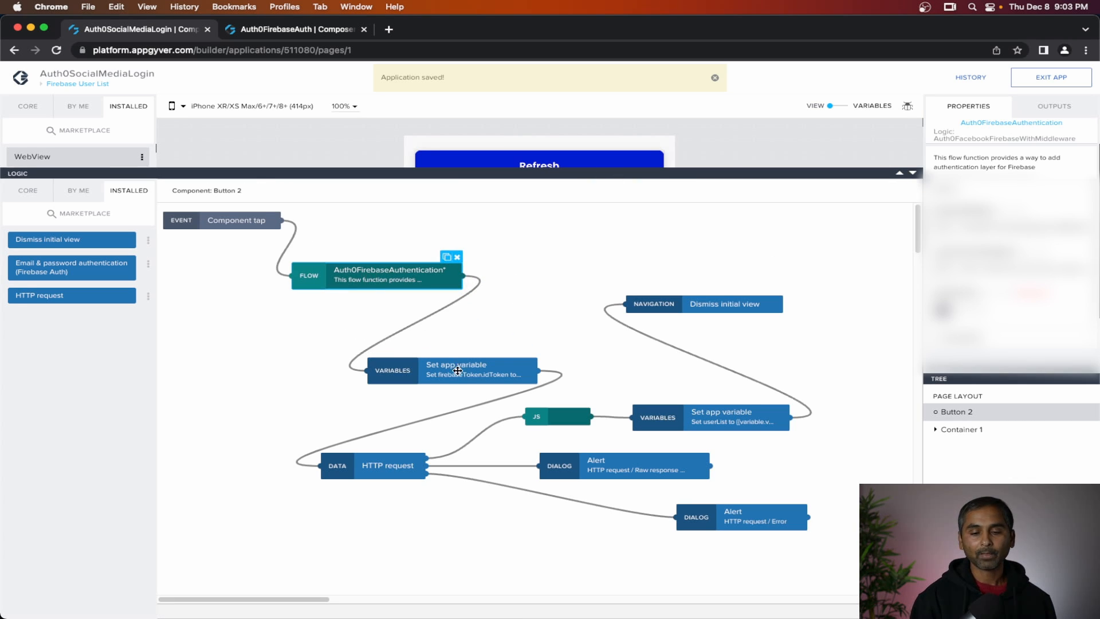
# Bind the variable name of the Set app variable node after the authentication flow to firebaseToken.idToken.
pyautogui.click(498, 373)
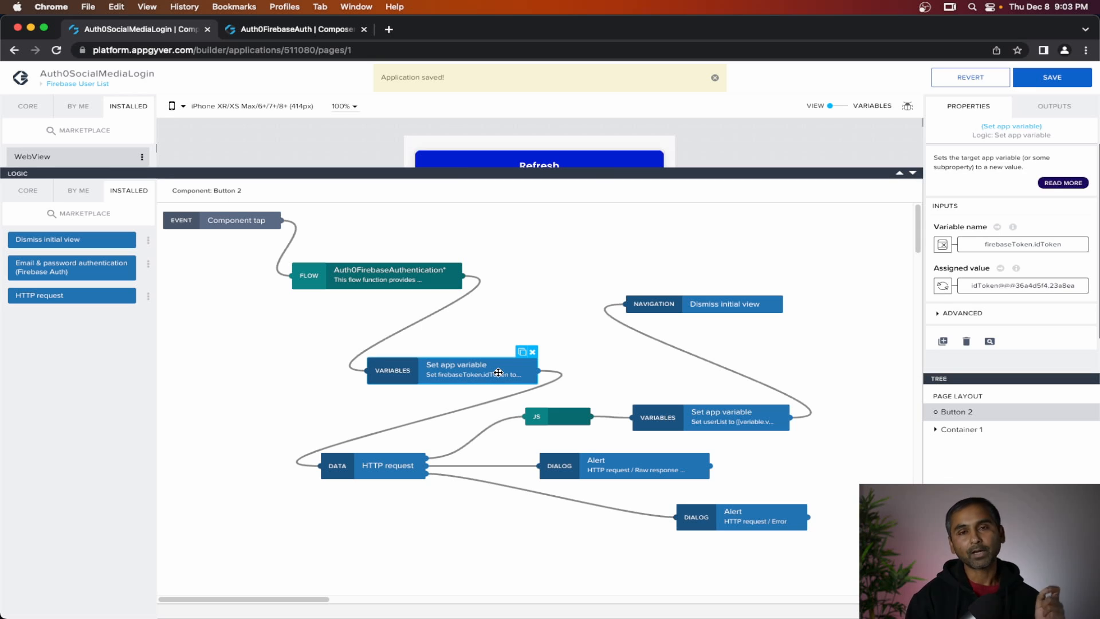
pyautogui.click(994, 244)
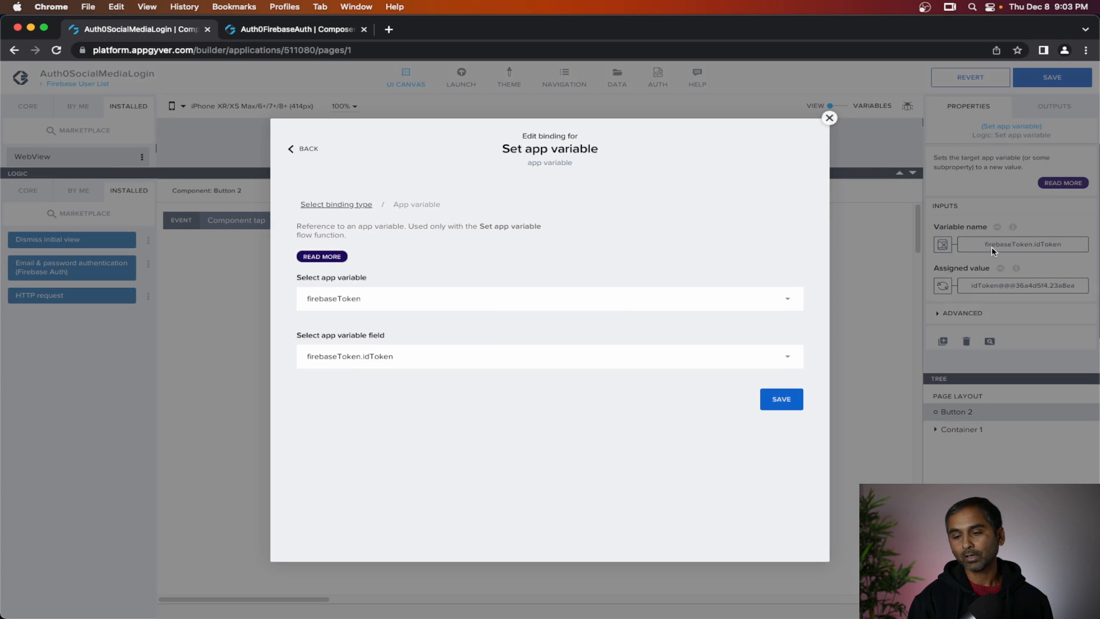
pyautogui.click(382, 305)
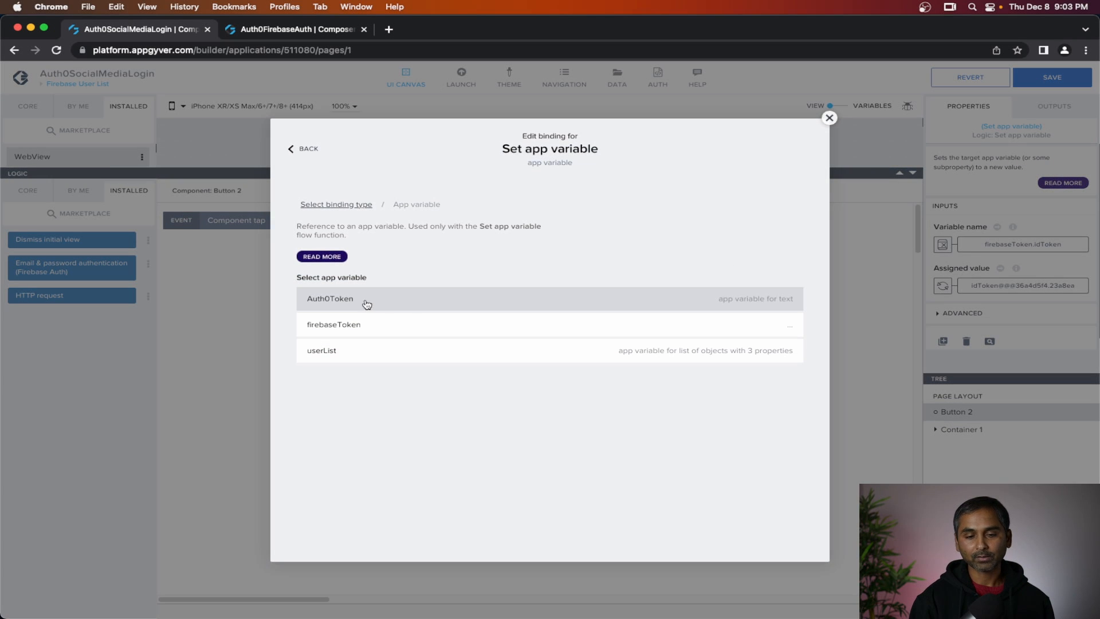
pyautogui.click(348, 327)
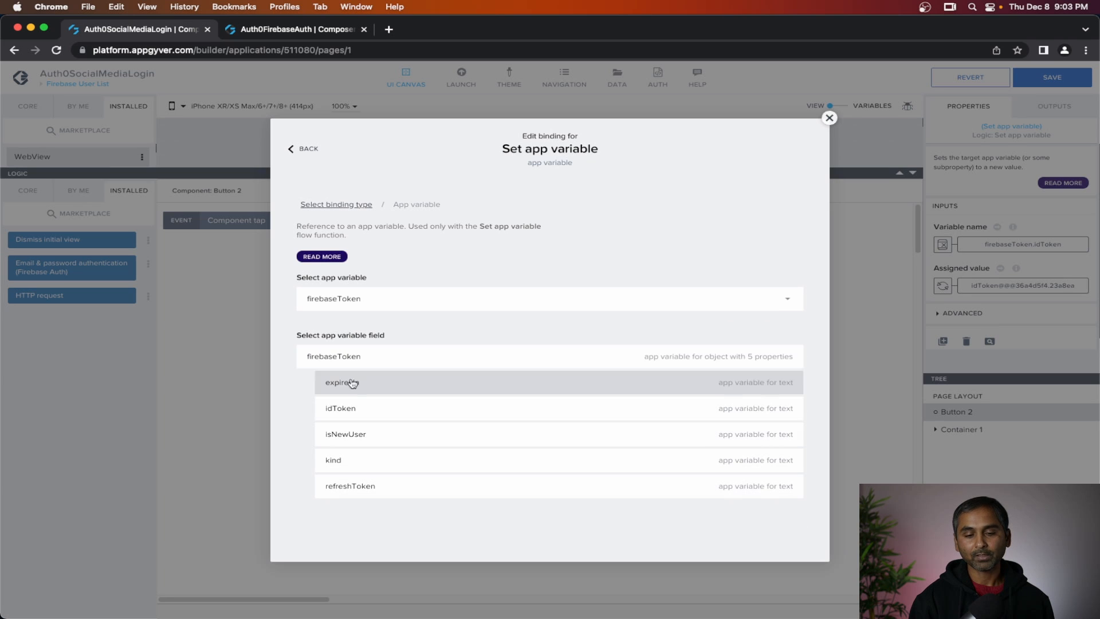
pyautogui.click(378, 413)
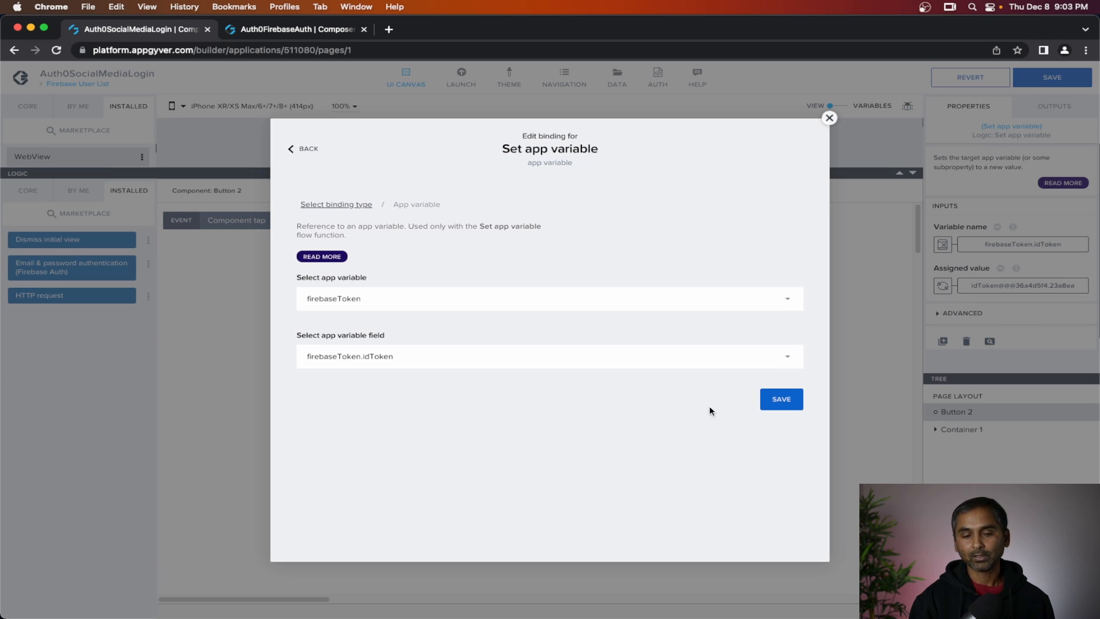
pyautogui.click(781, 399)
# Bind that node's assigned value to the Function / idToken output of the Auth0FirebaseAuthentication node.
pyautogui.click(942, 285)
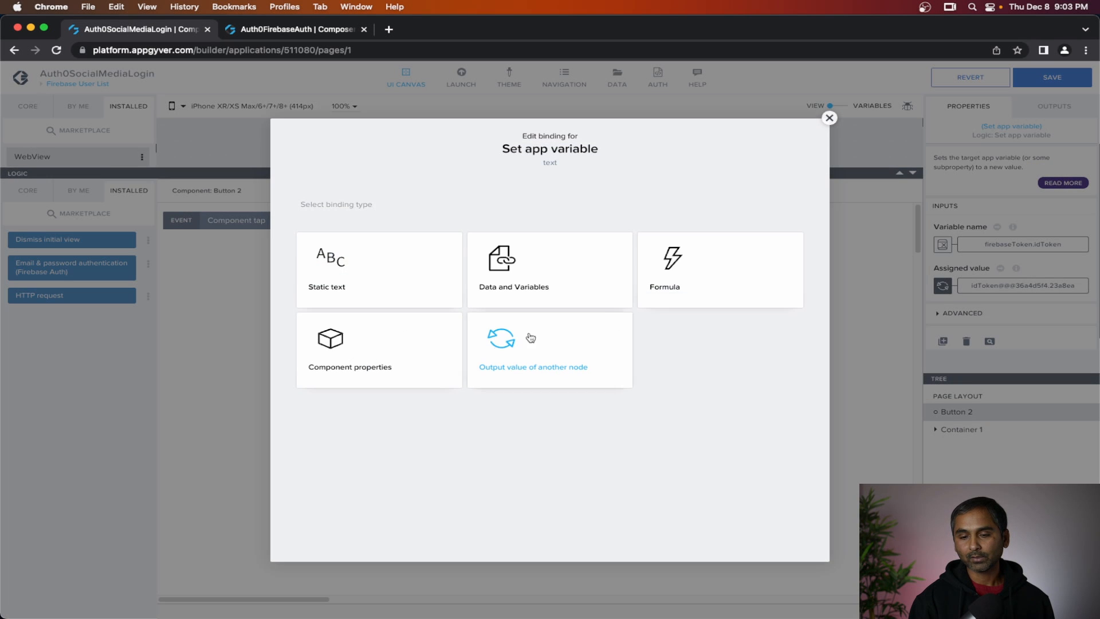
pyautogui.click(530, 338)
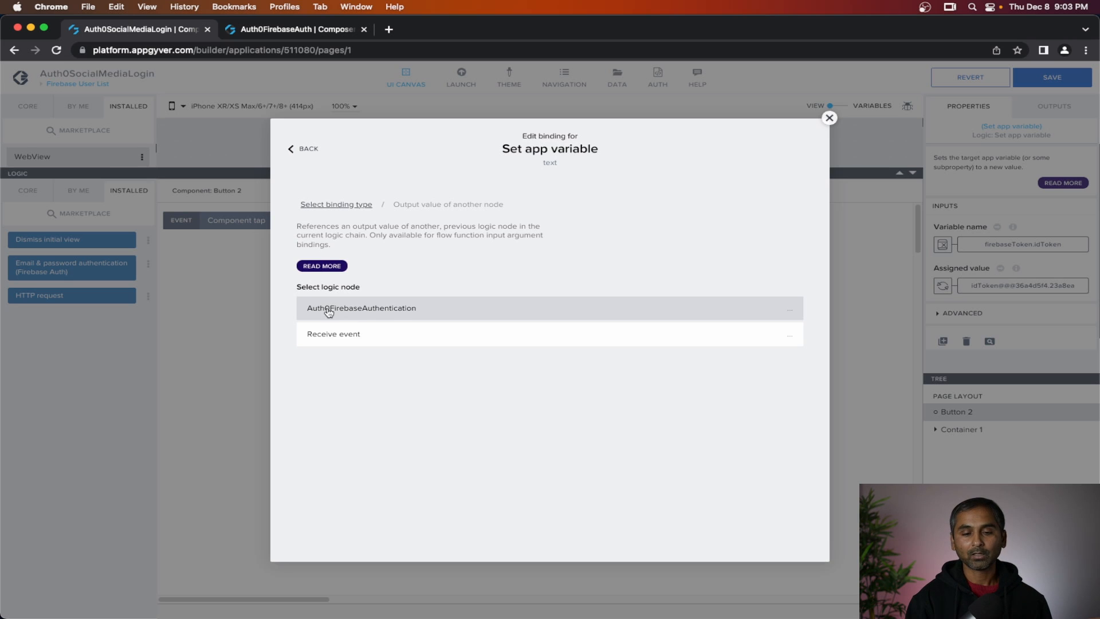
pyautogui.click(396, 313)
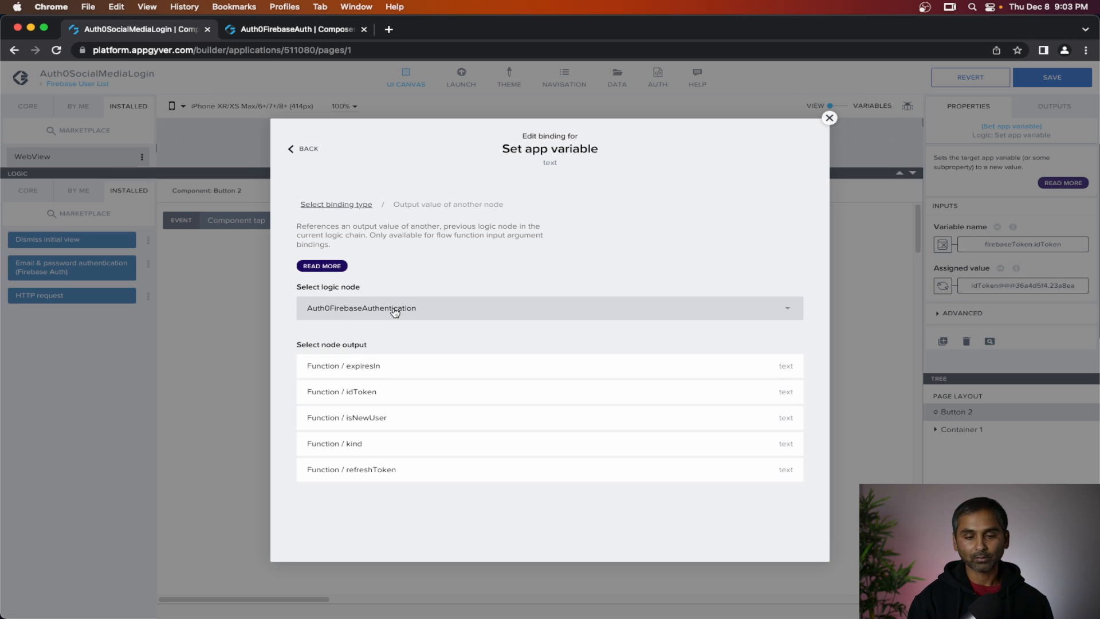
pyautogui.click(355, 390)
pyautogui.click(781, 410)
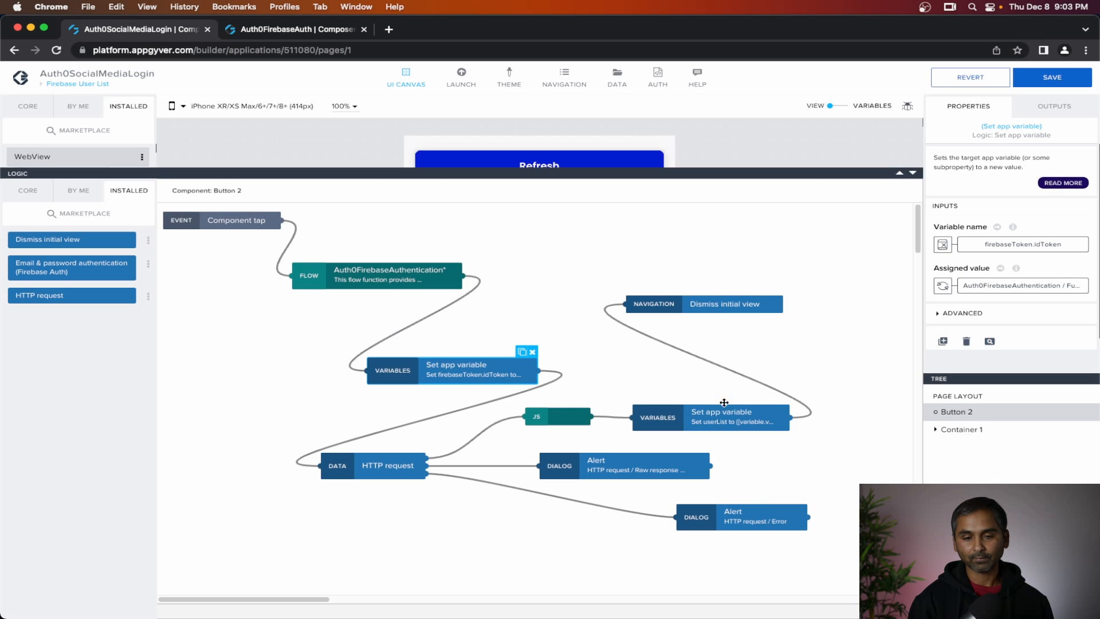
# Check the authentication and Set app variable nodes, and examine the URL and method of the HTTP request node.
pyautogui.click(393, 285)
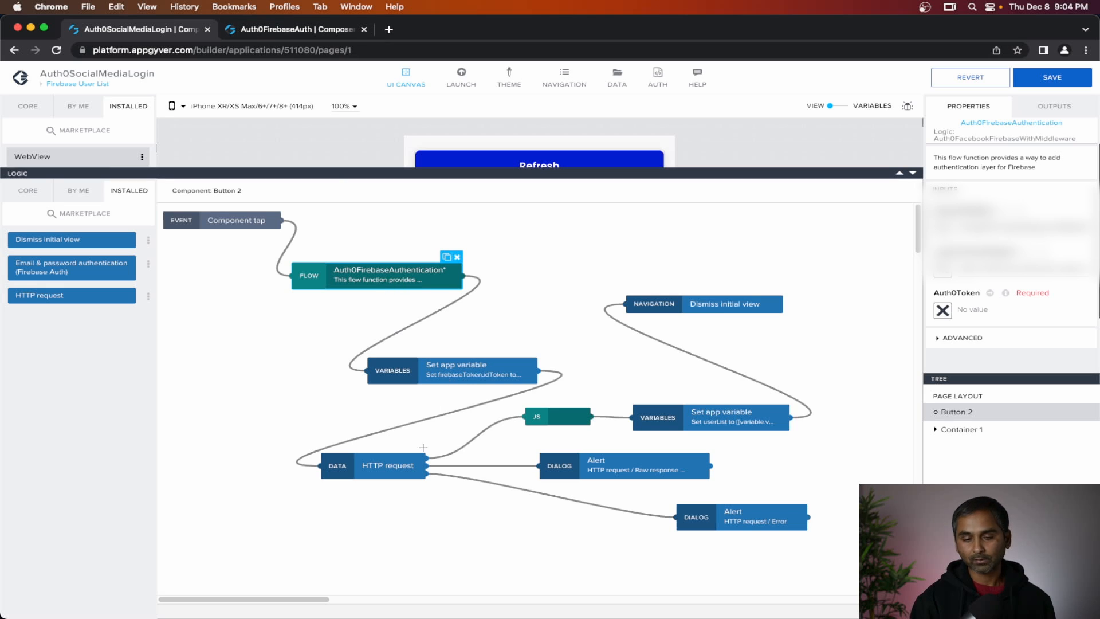
pyautogui.click(441, 373)
pyautogui.click(406, 471)
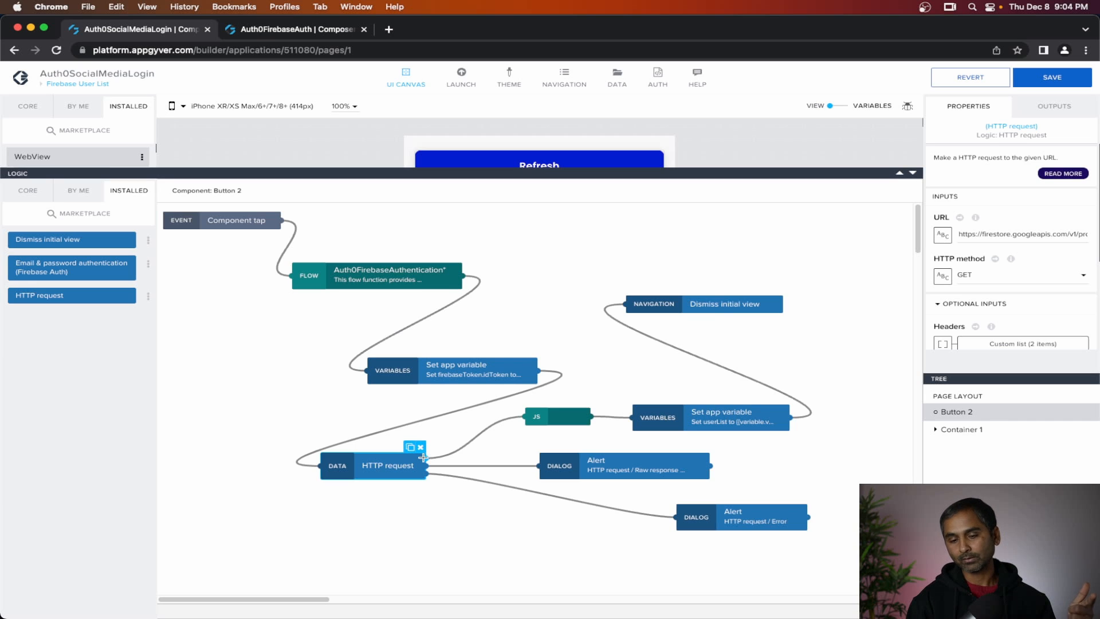
pyautogui.moveTo(994, 235); pyautogui.dragTo(1083, 235)
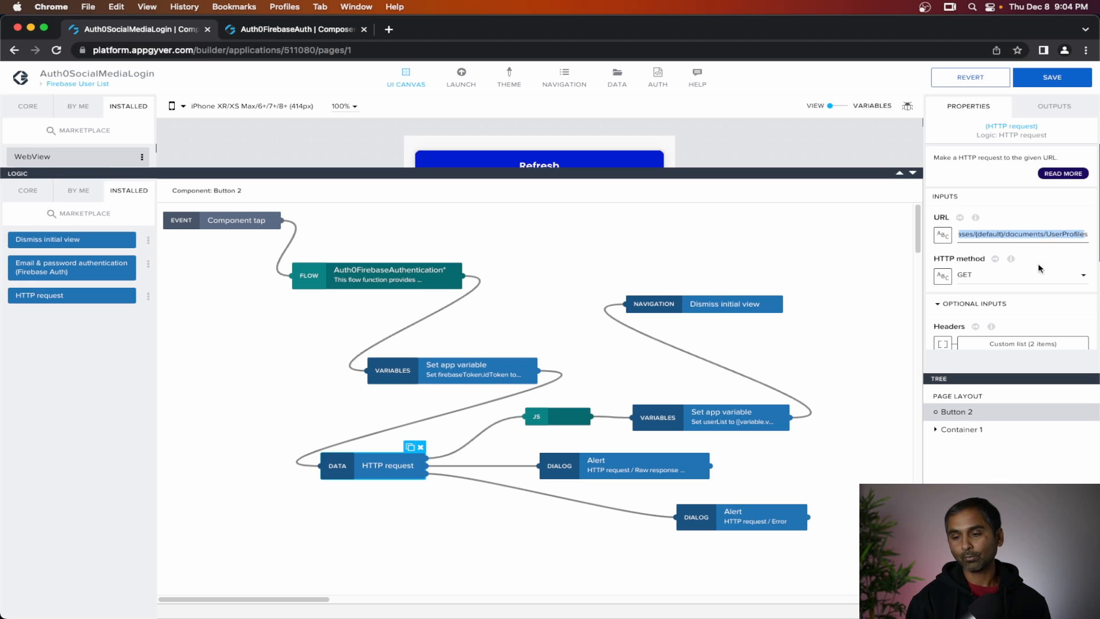
pyautogui.scroll(-1, 1039, 288)
pyautogui.scroll(-1, 1039, 287)
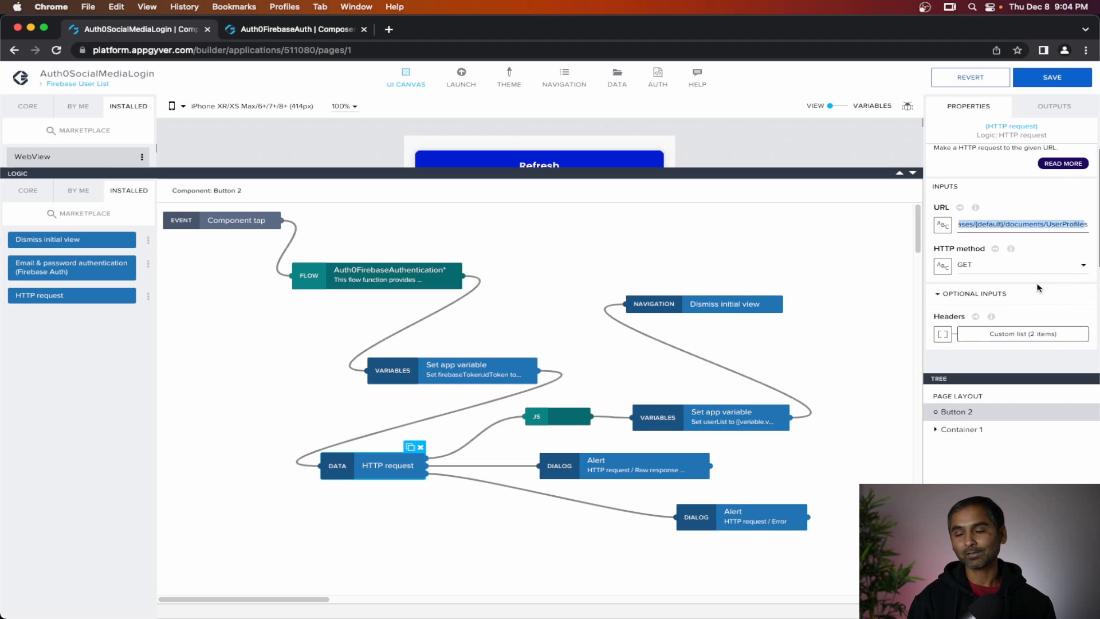
# Examine the Authorization header's formula in the HTTP request's custom header list and save the bindings as they are.
pyautogui.click(1031, 337)
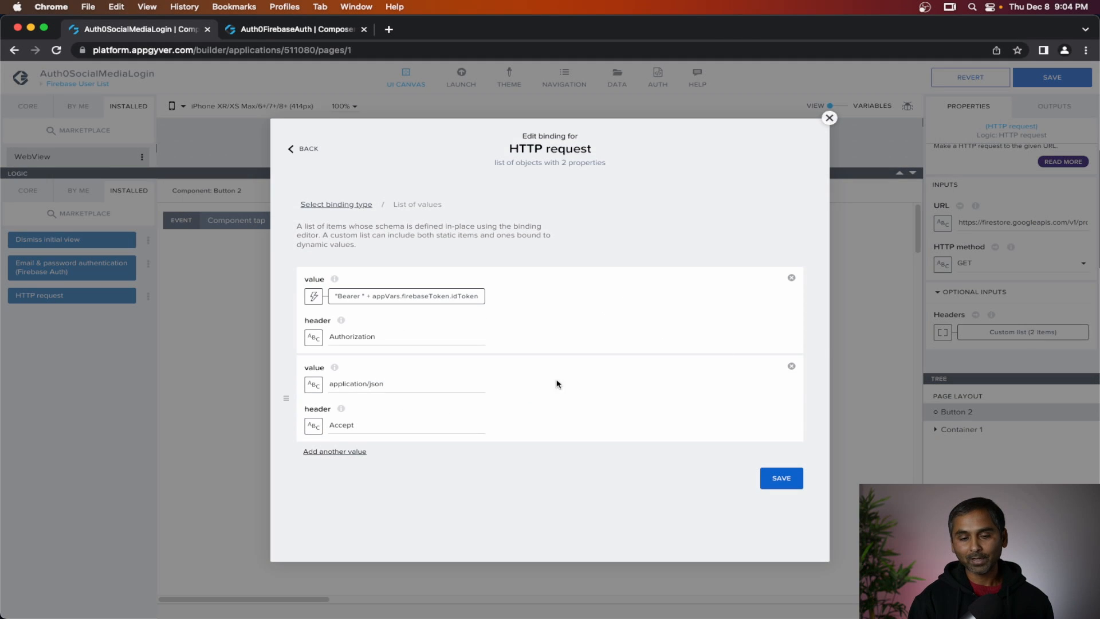
pyautogui.click(451, 301)
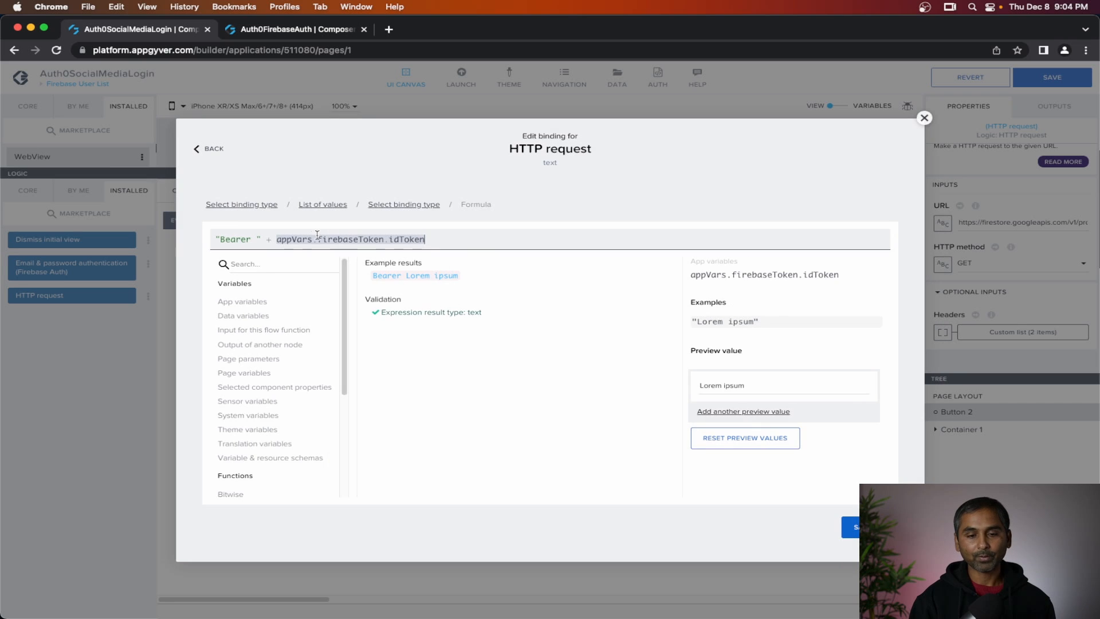
pyautogui.moveTo(281, 239); pyautogui.dragTo(449, 238)
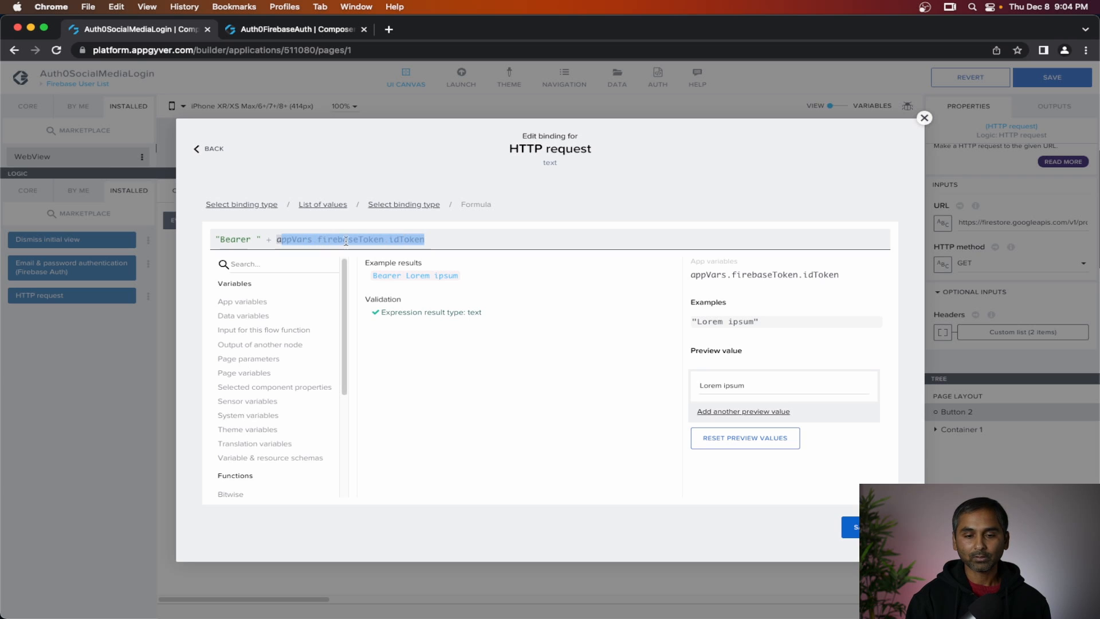
pyautogui.click(397, 240)
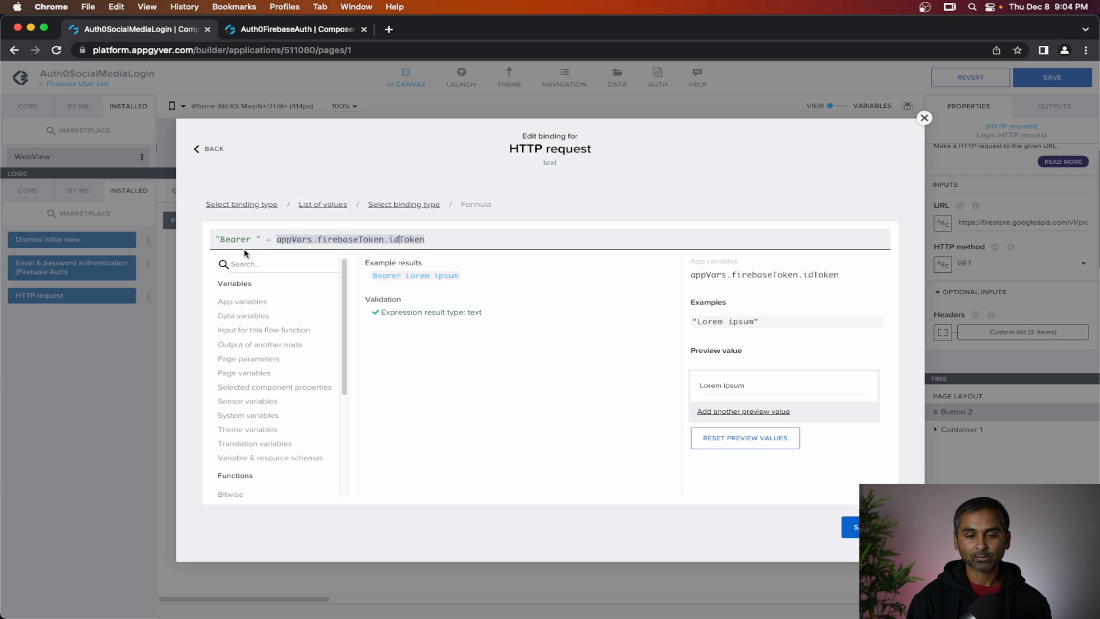
pyautogui.click(853, 527)
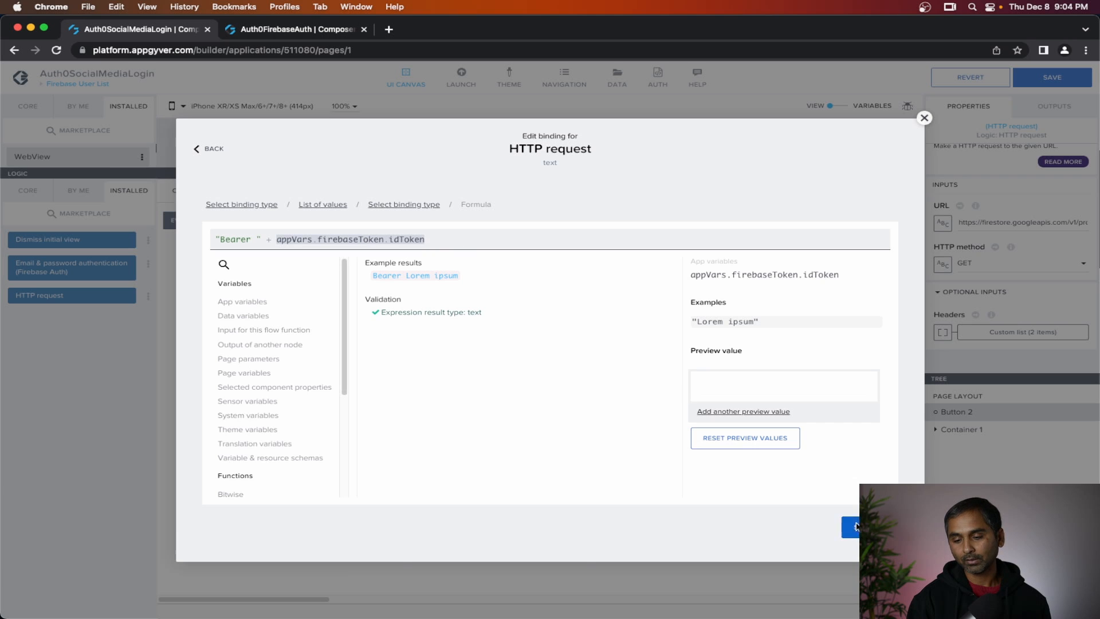
pyautogui.click(782, 478)
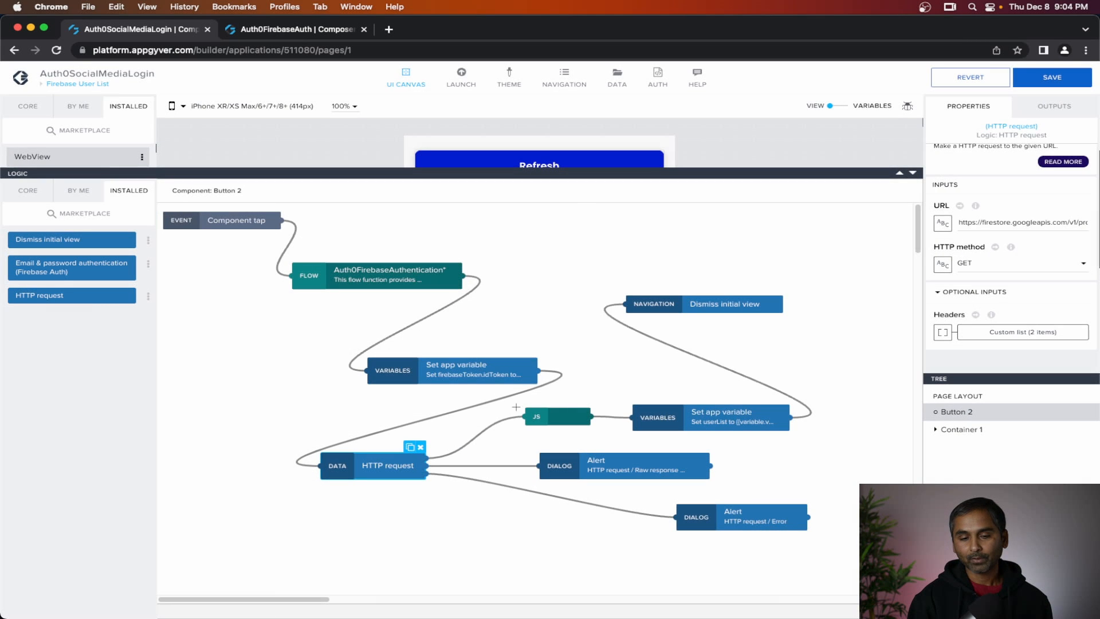
# Reposition the firebaseToken Set app variable node between the authentication flow and the HTTP request on the logic canvas.
pyautogui.click(455, 365)
pyautogui.moveTo(454, 365); pyautogui.dragTo(395, 351)
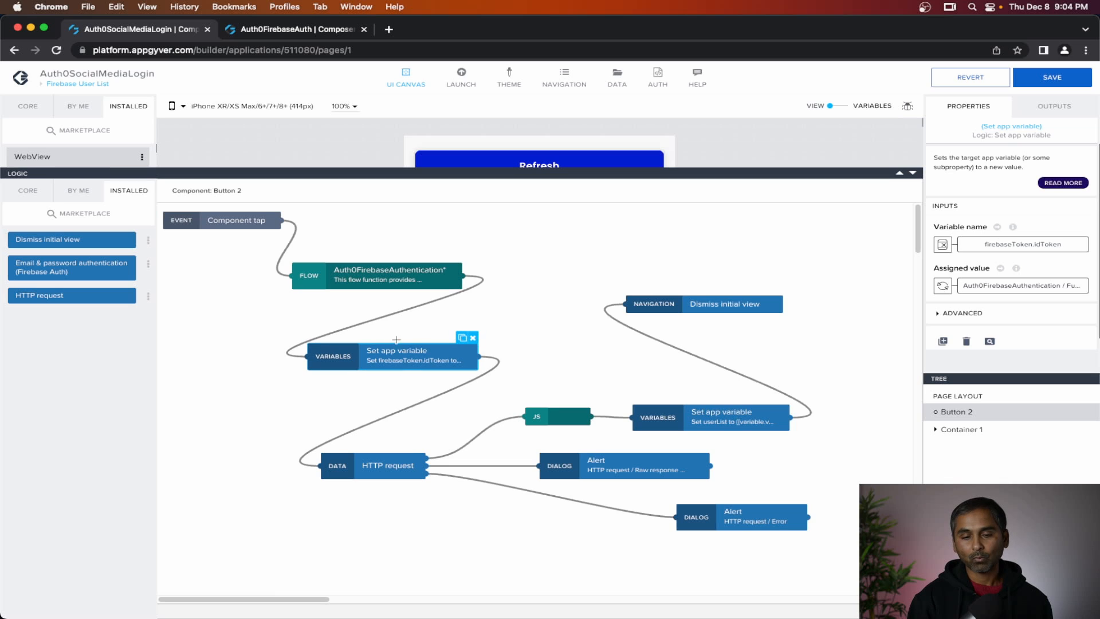
pyautogui.click(406, 461)
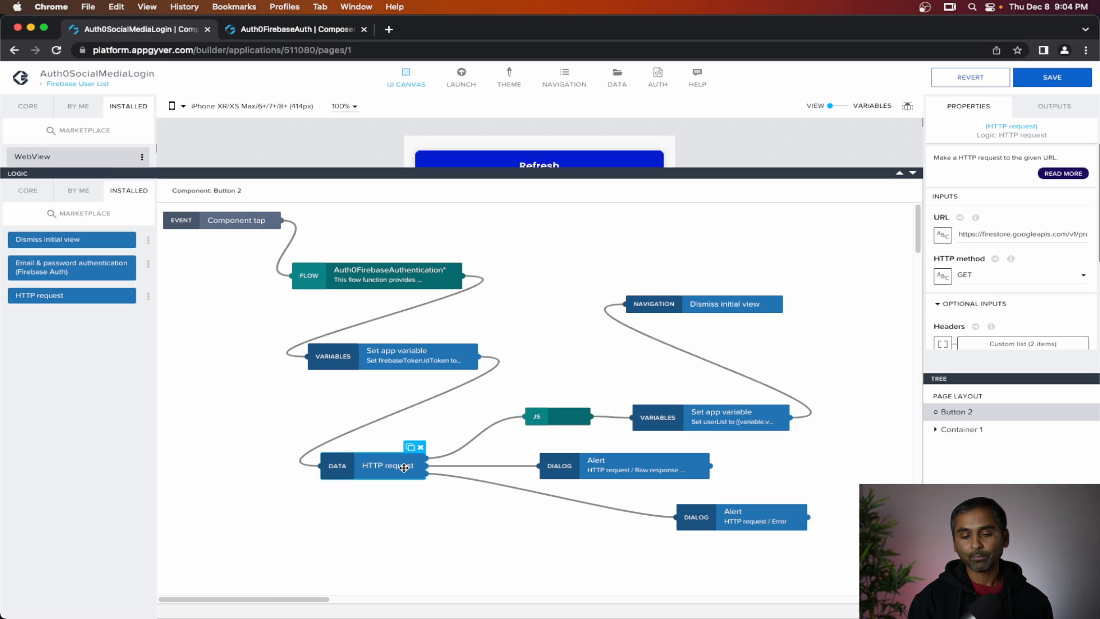
# Bind input1 of the JavaScript node to the HTTP request's "Response body in json format" output and close the code editor.
pyautogui.doubleClick(569, 413)
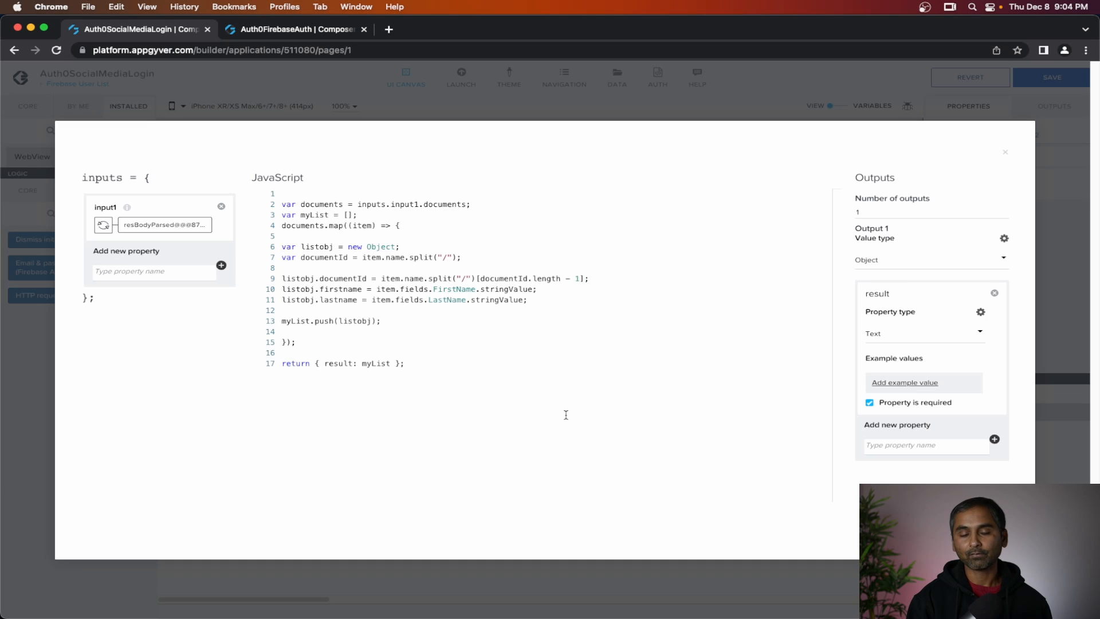
pyautogui.click(103, 225)
pyautogui.click(663, 368)
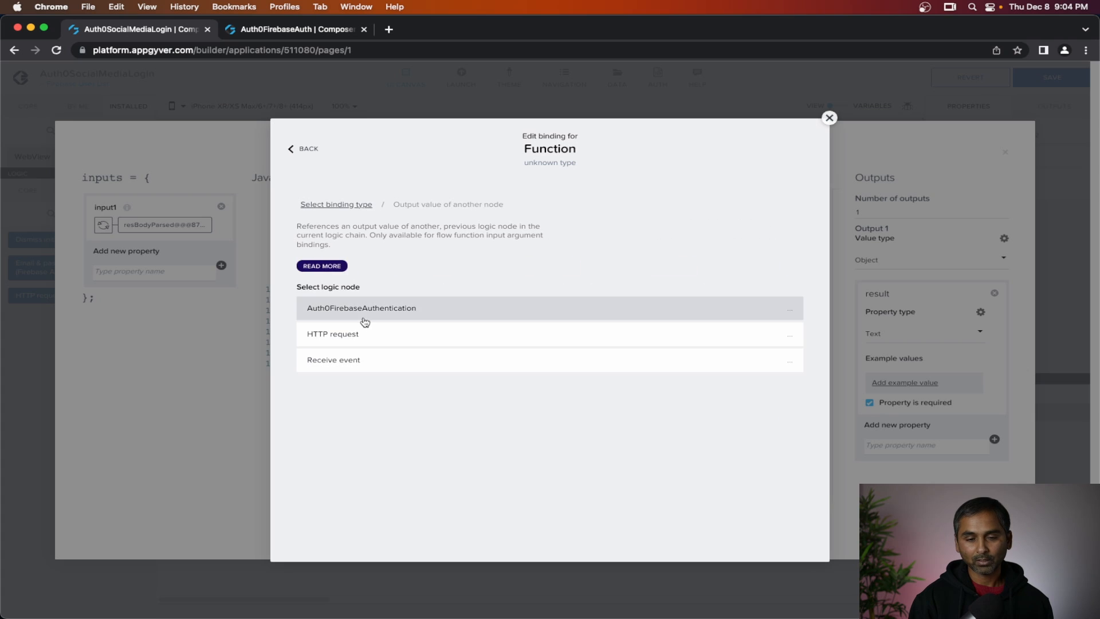
pyautogui.click(367, 333)
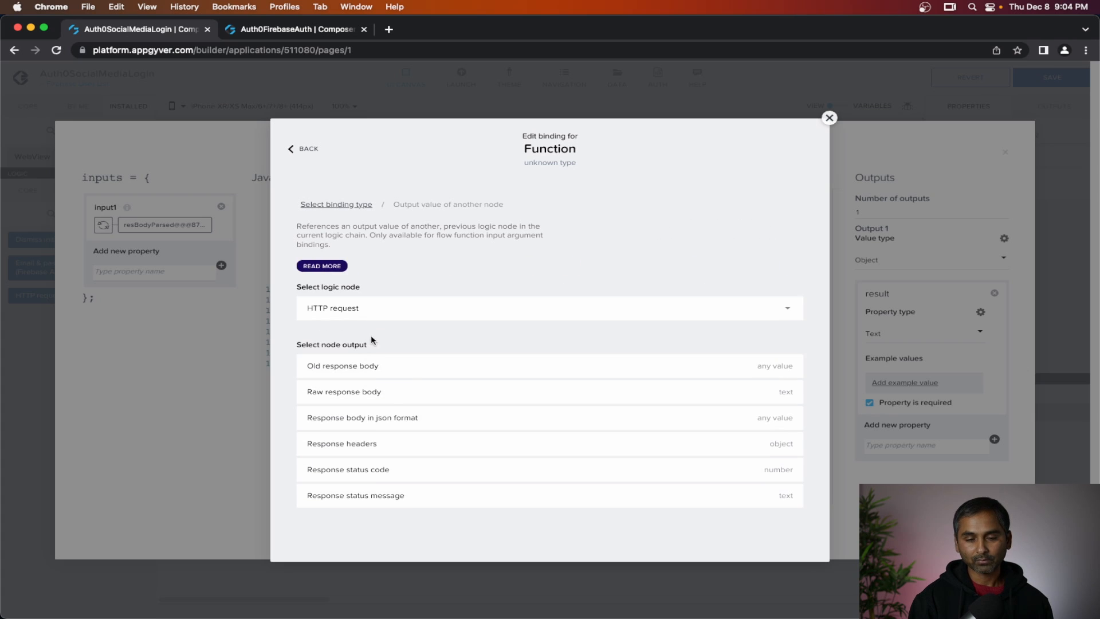
pyautogui.click(399, 418)
pyautogui.click(773, 410)
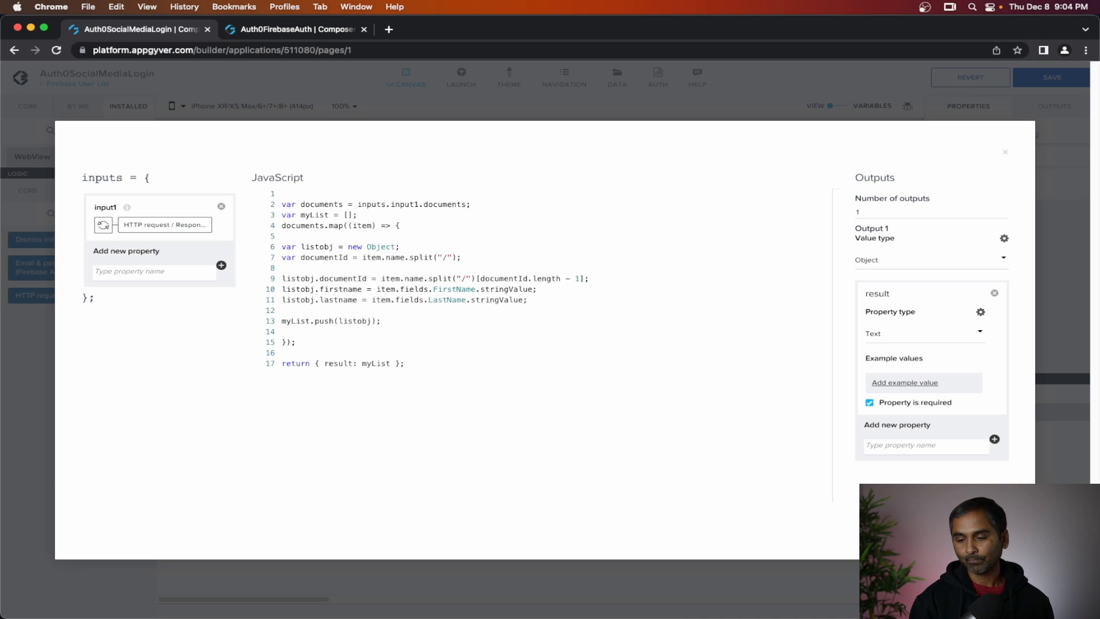
pyautogui.press('Escape')
# Set the assigned value of the userList Set app variable node to the formula outputs["Function"].result and save the application.
pyautogui.click(713, 424)
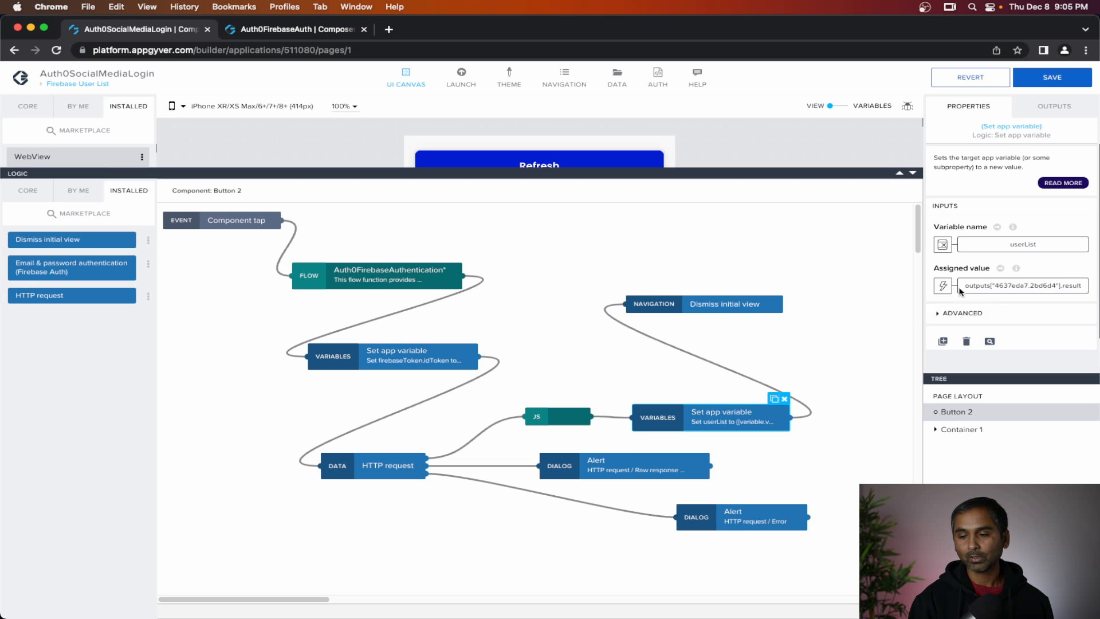
pyautogui.click(982, 287)
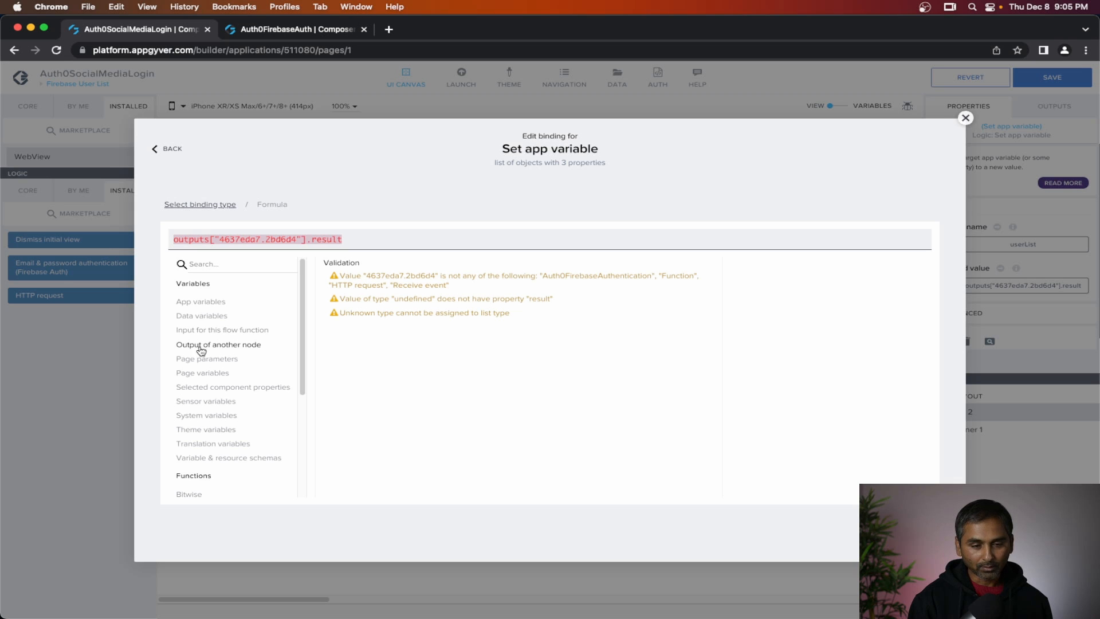
pyautogui.click(249, 346)
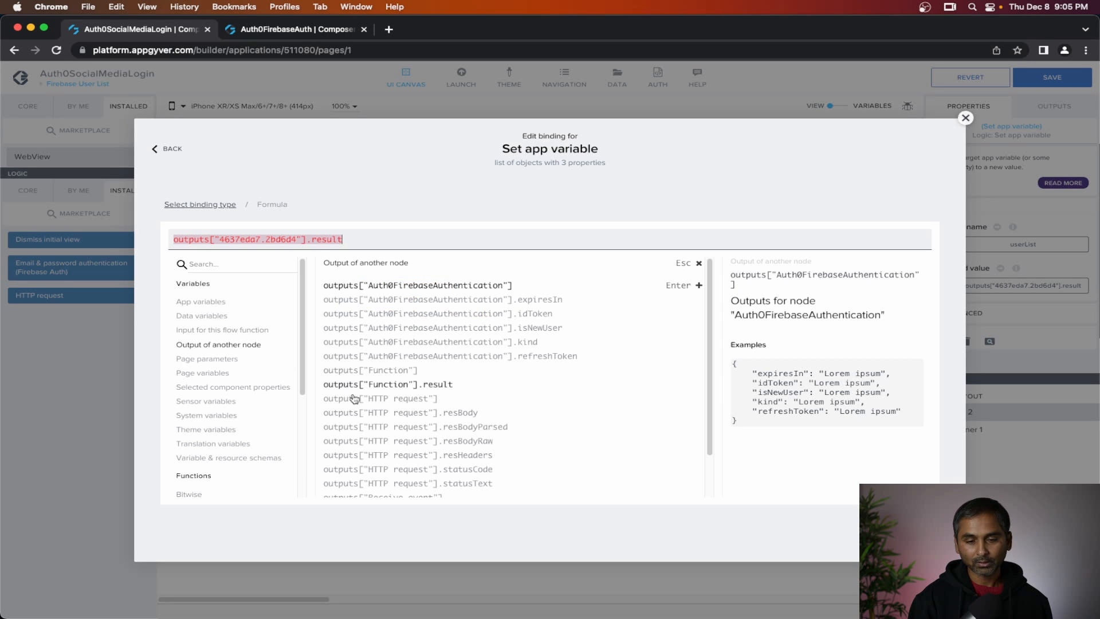
pyautogui.click(433, 385)
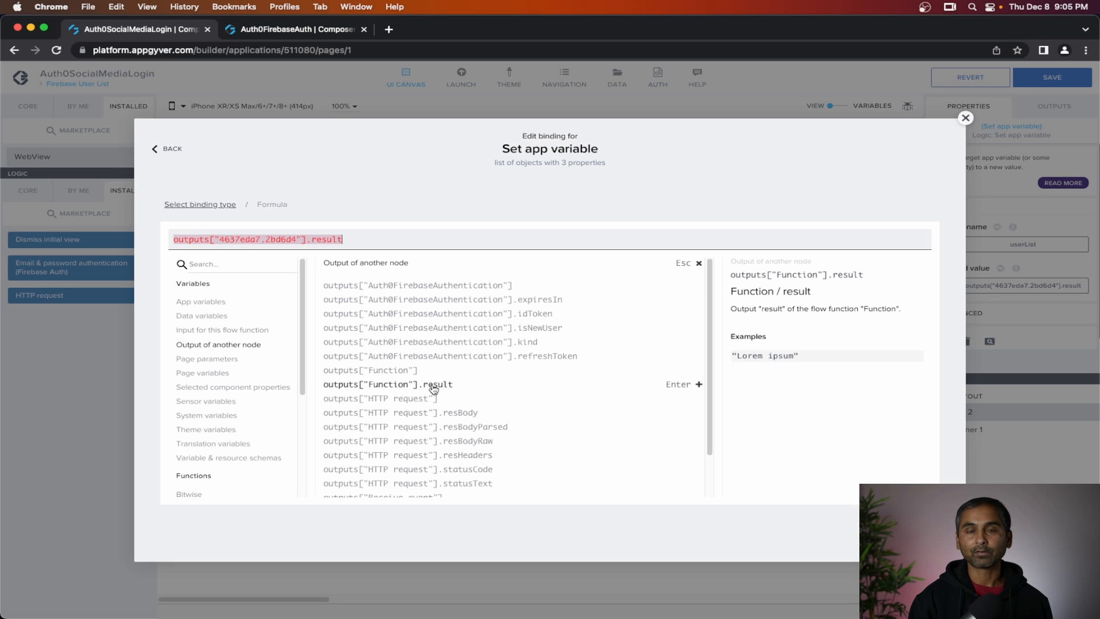
pyautogui.click(965, 118)
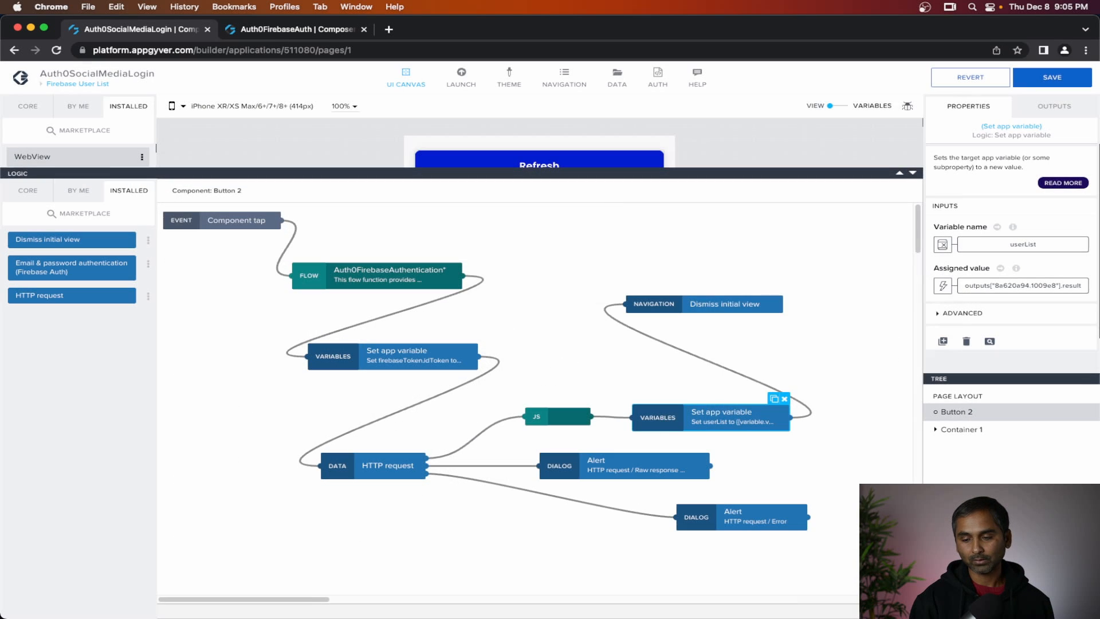
pyautogui.click(1040, 81)
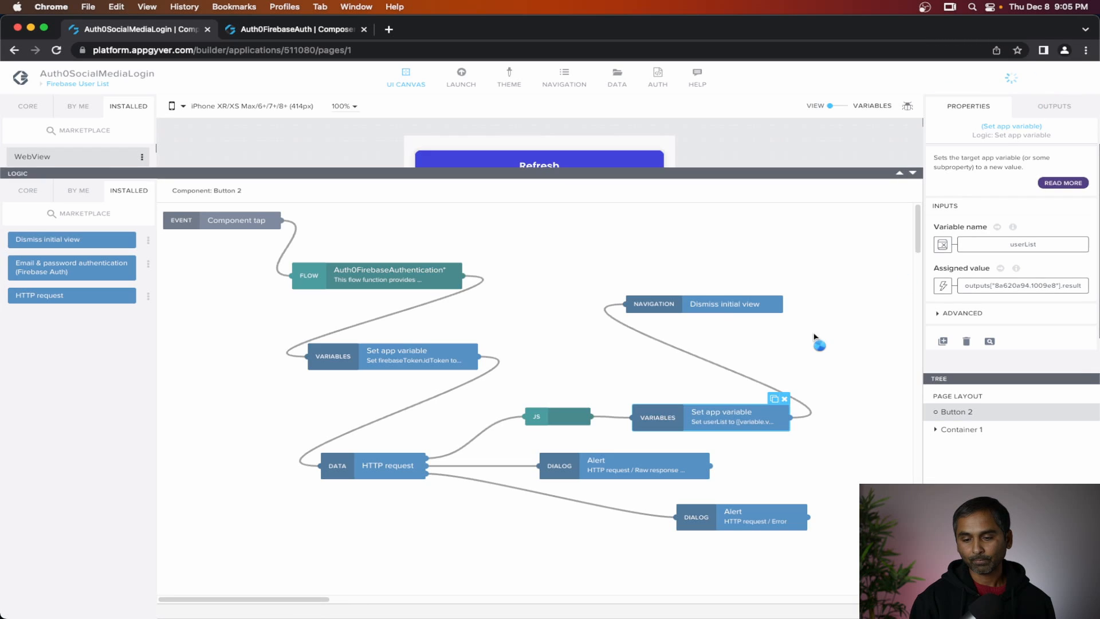
# Delete the Dismiss initial view node from the Refresh button's logic flow.
pyautogui.click(688, 301)
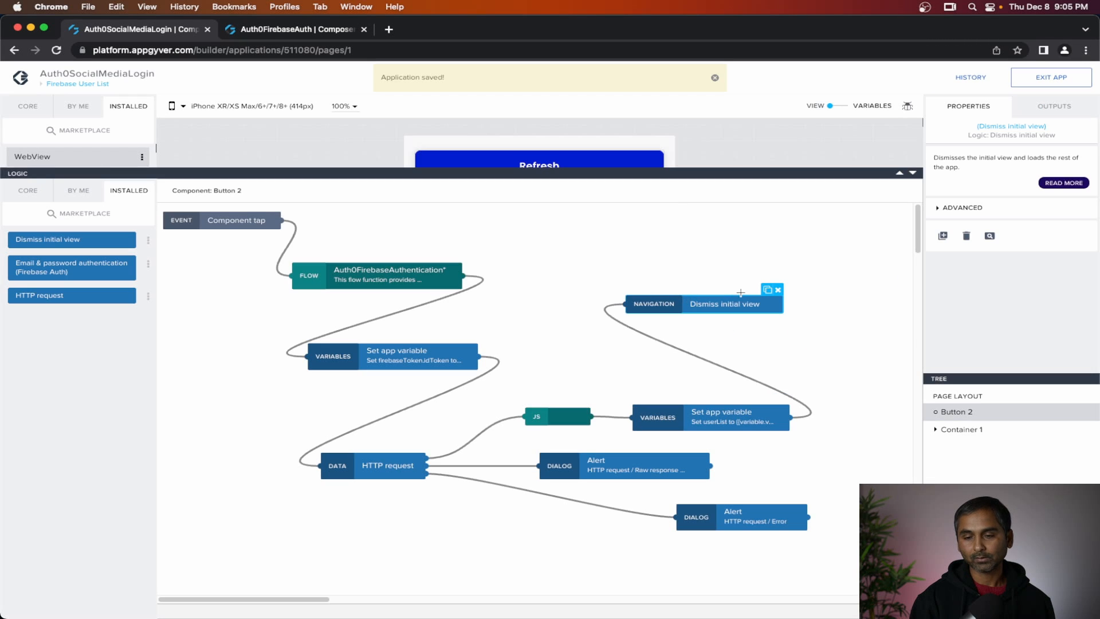
pyautogui.click(779, 292)
pyautogui.scroll(-1, 659, 436)
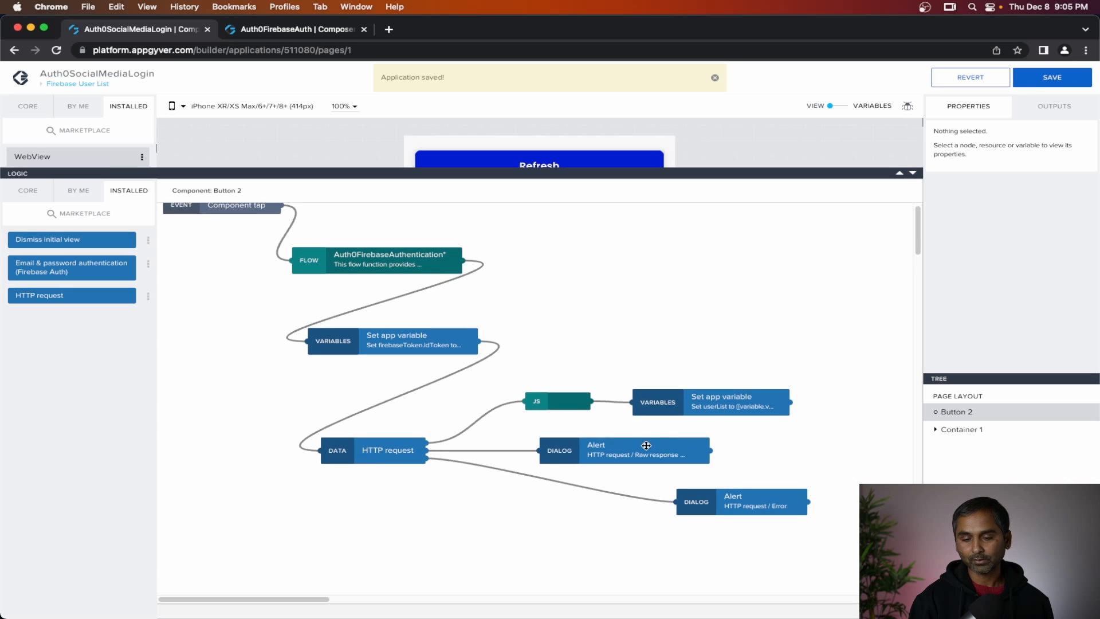
# Reposition the error Alert node directly beneath the other Alert and bind its dialog title to the HTTP request's Error output.
pyautogui.click(597, 450)
pyautogui.moveTo(728, 512); pyautogui.dragTo(598, 503)
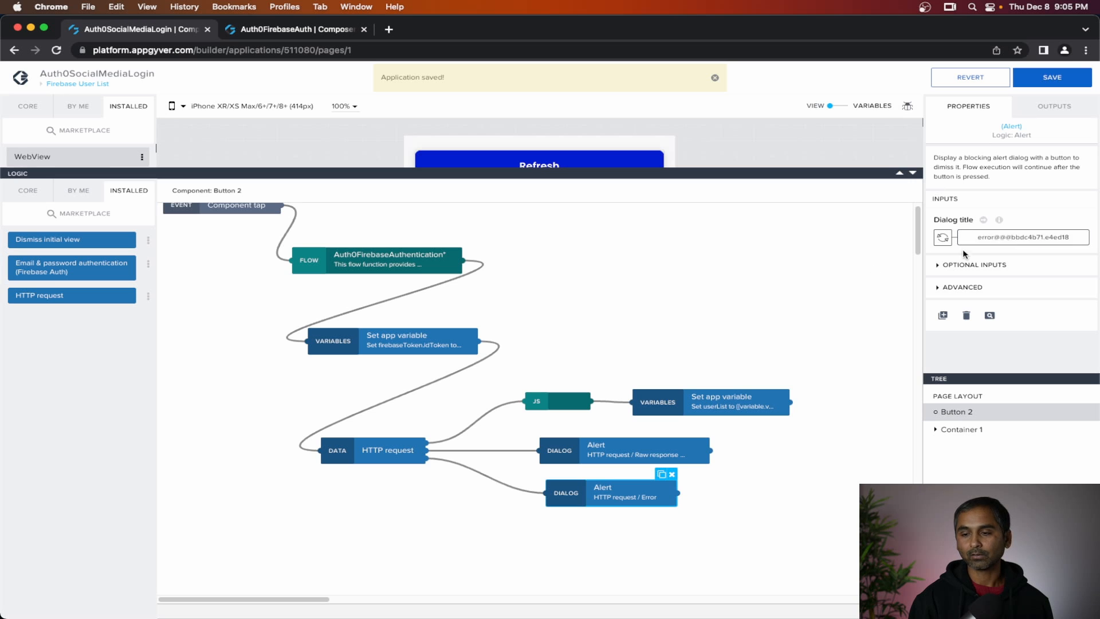
pyautogui.click(942, 237)
pyautogui.click(619, 351)
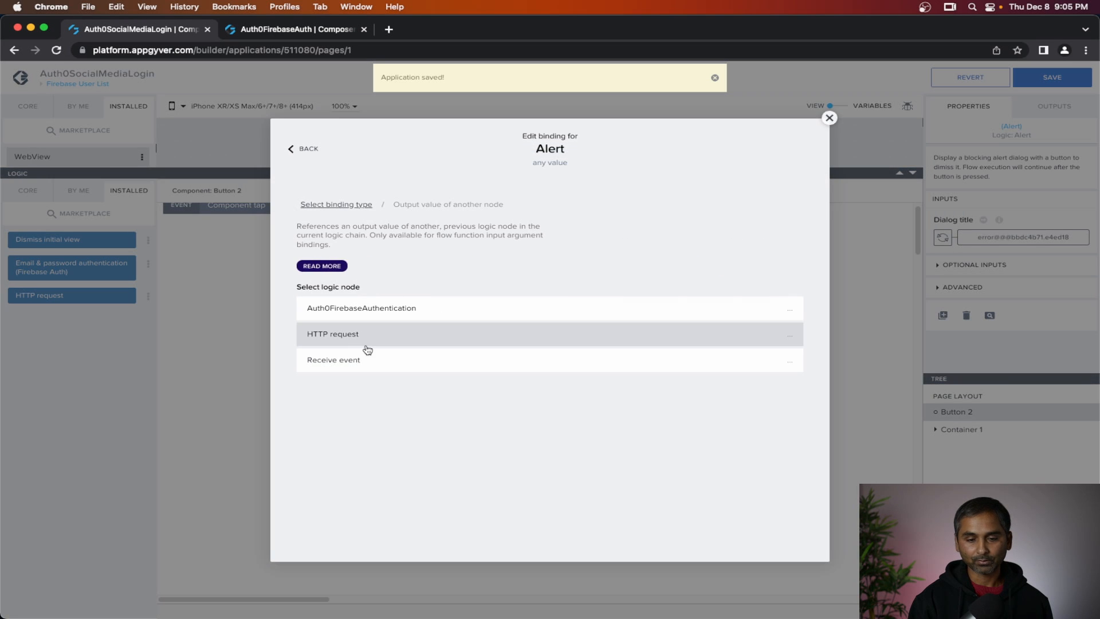
pyautogui.click(367, 345)
pyautogui.click(366, 360)
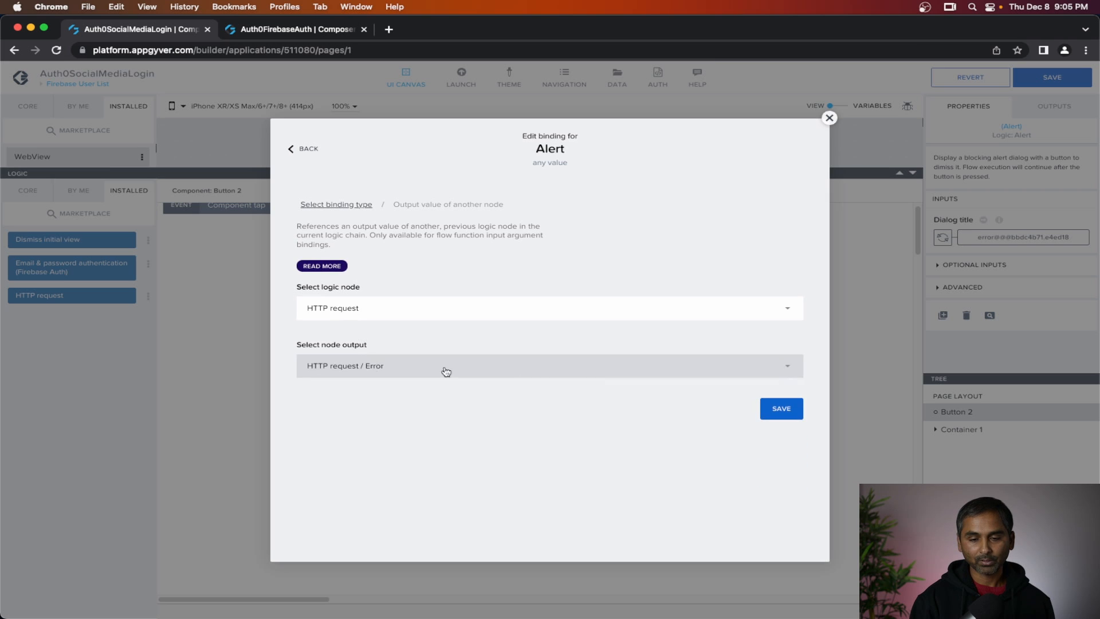
pyautogui.click(782, 410)
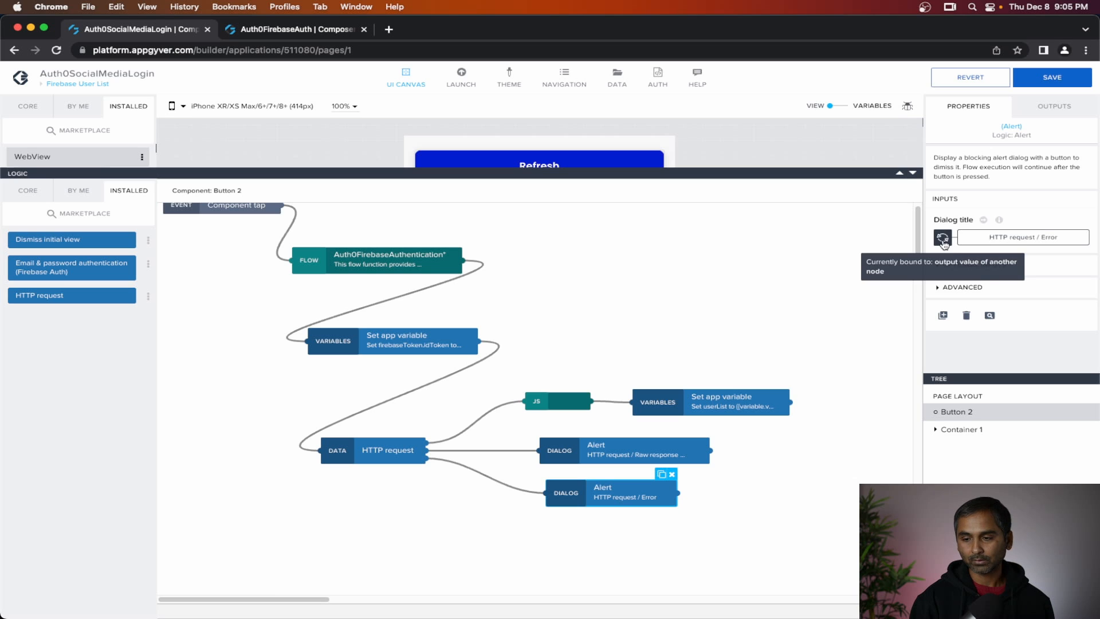
# Bind the upper Alert's dialog title to the HTTP request's "Response body in json format" output and save the application.
pyautogui.click(623, 449)
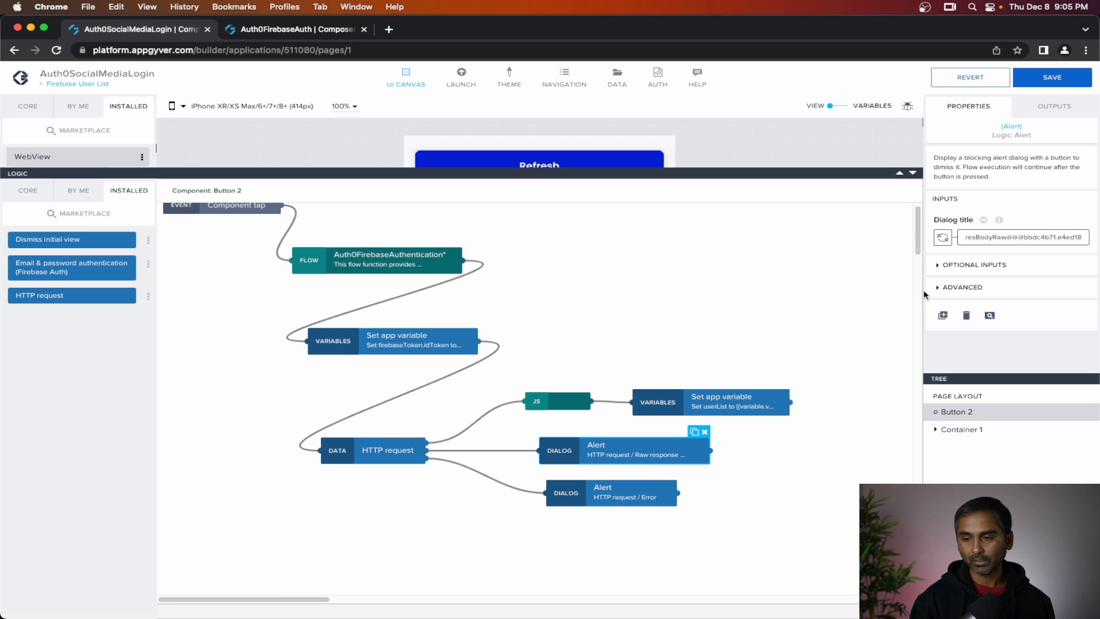
pyautogui.click(943, 236)
pyautogui.click(536, 354)
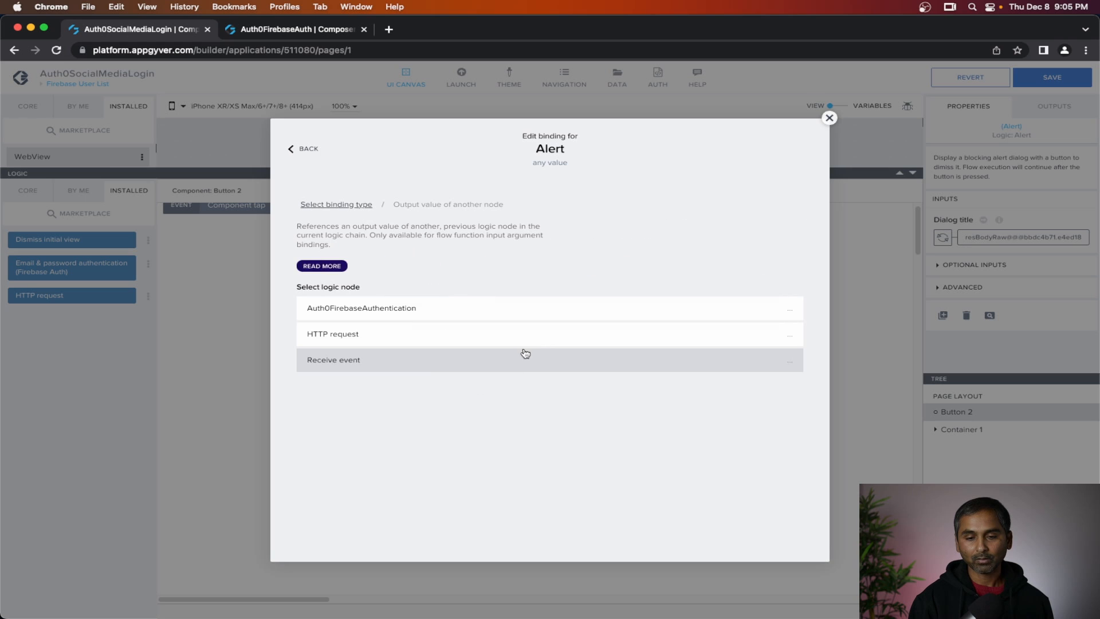
pyautogui.click(377, 335)
pyautogui.click(379, 416)
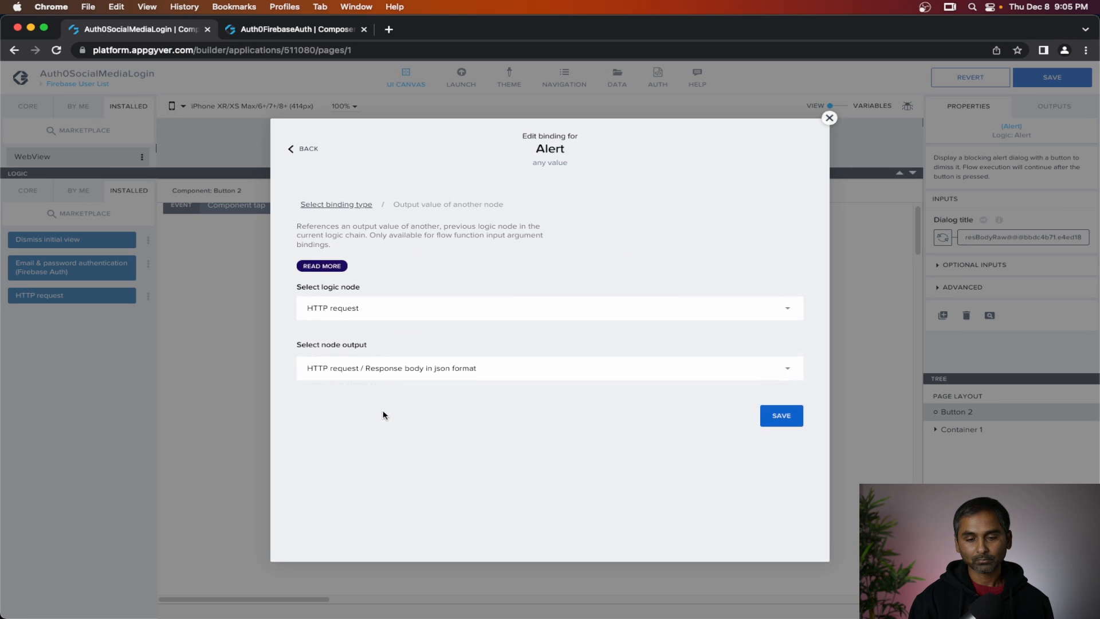
pyautogui.click(782, 417)
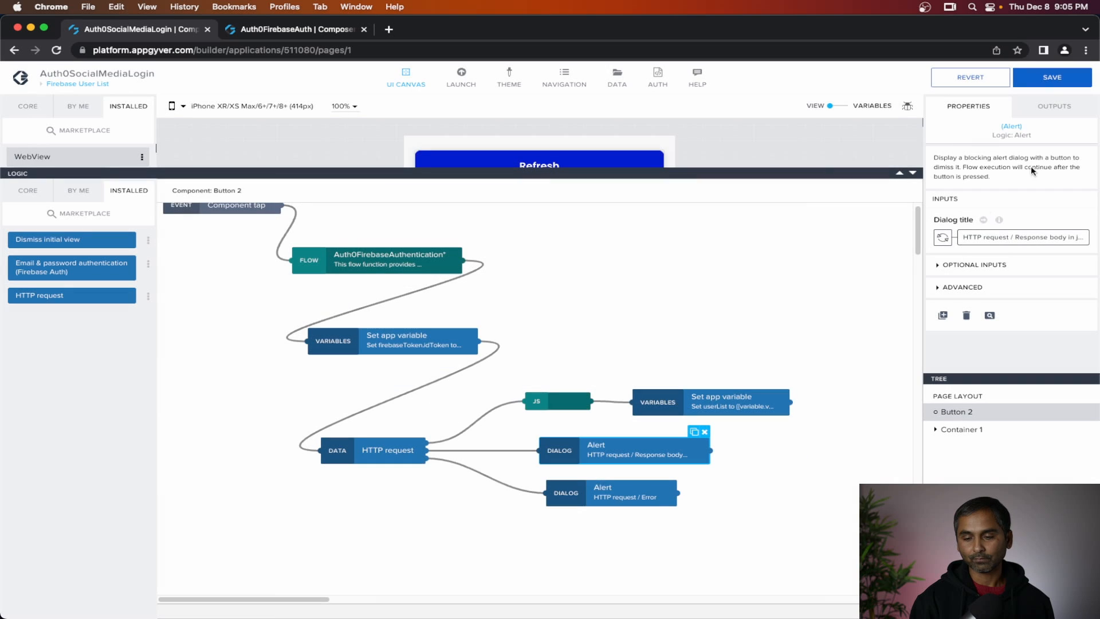
pyautogui.click(1053, 81)
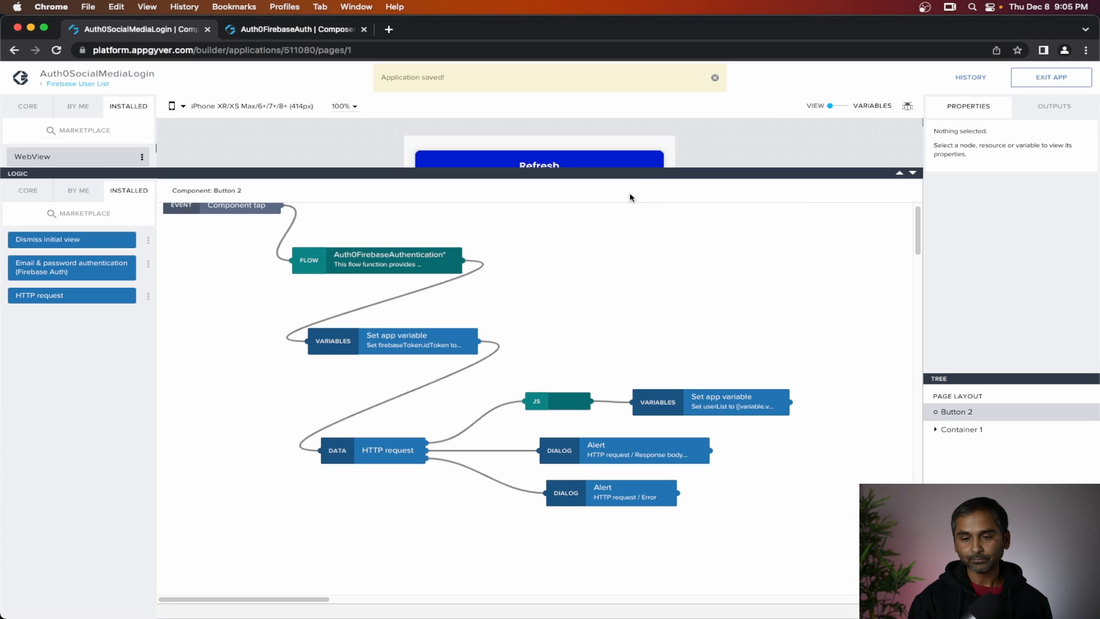
# Reveal more of the page canvas and accept the AppgyverSocialFacebook authorization request in the mirrored phone app.
pyautogui.moveTo(631, 172); pyautogui.dragTo(643, 315)
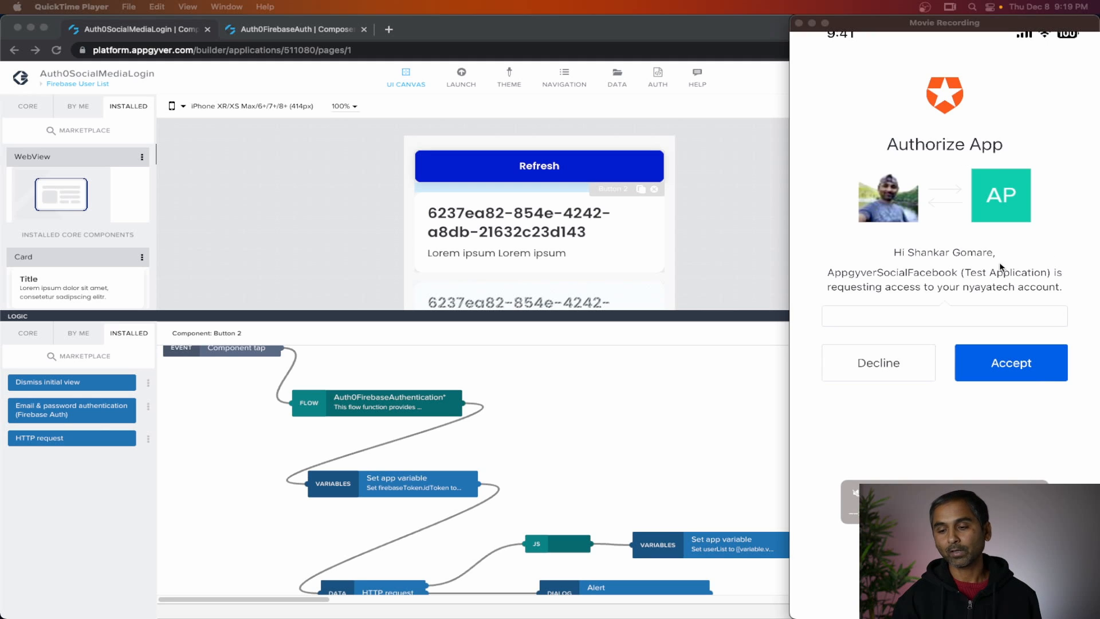
pyautogui.click(1054, 375)
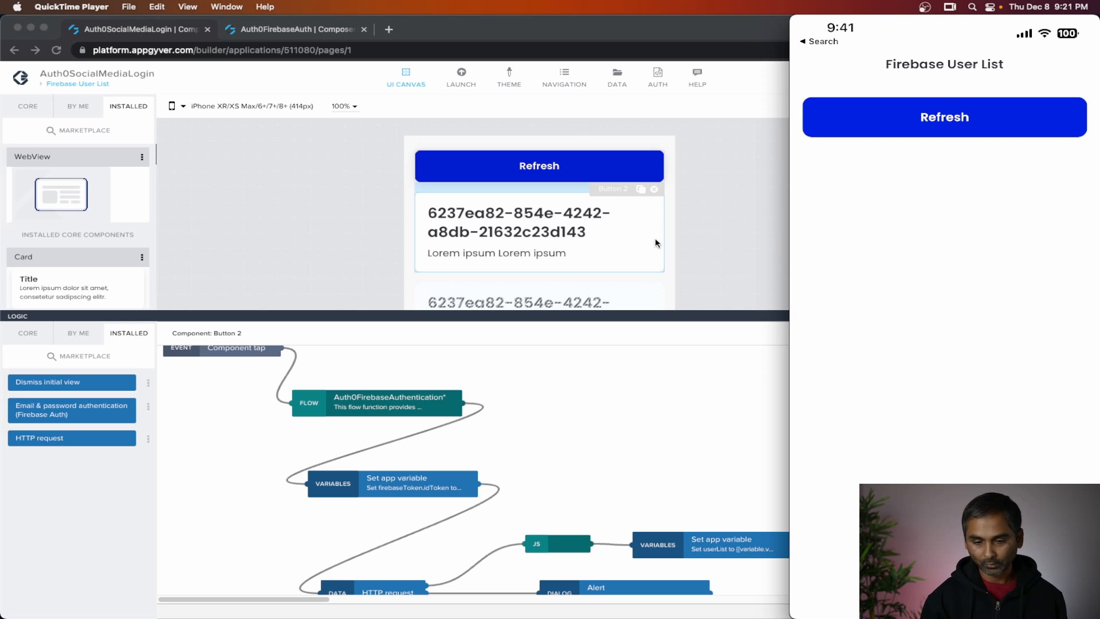
# Return to the logic canvas, bind the Auth0FirebaseAuthentication flow's Auth0Token input to the Auth0Token app variable and save the application.
pyautogui.click(546, 432)
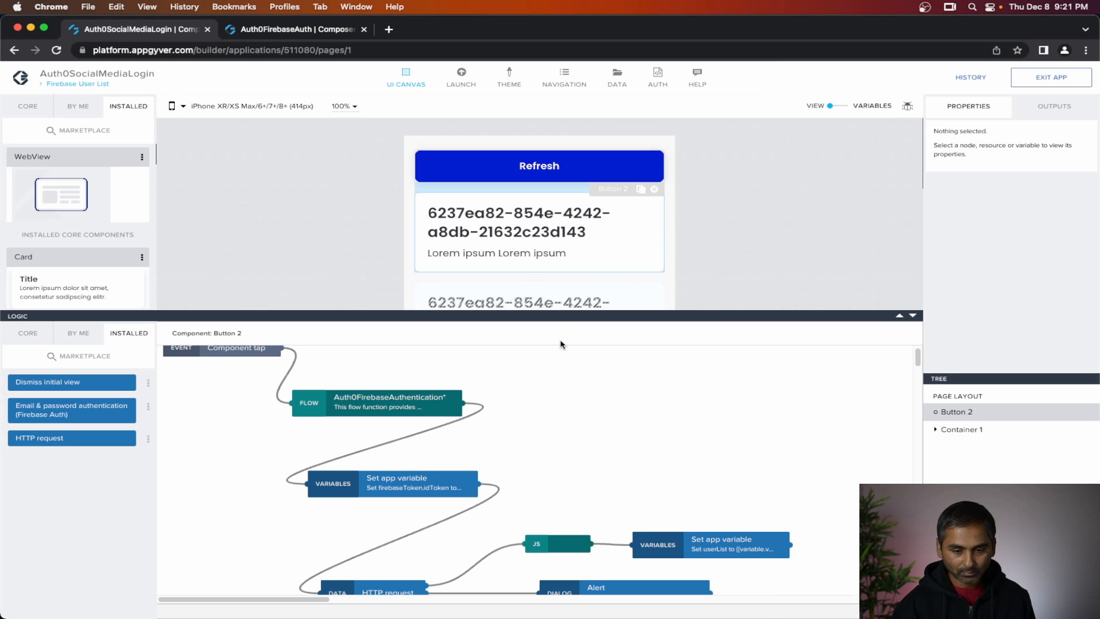
pyautogui.moveTo(564, 325); pyautogui.dragTo(601, 201)
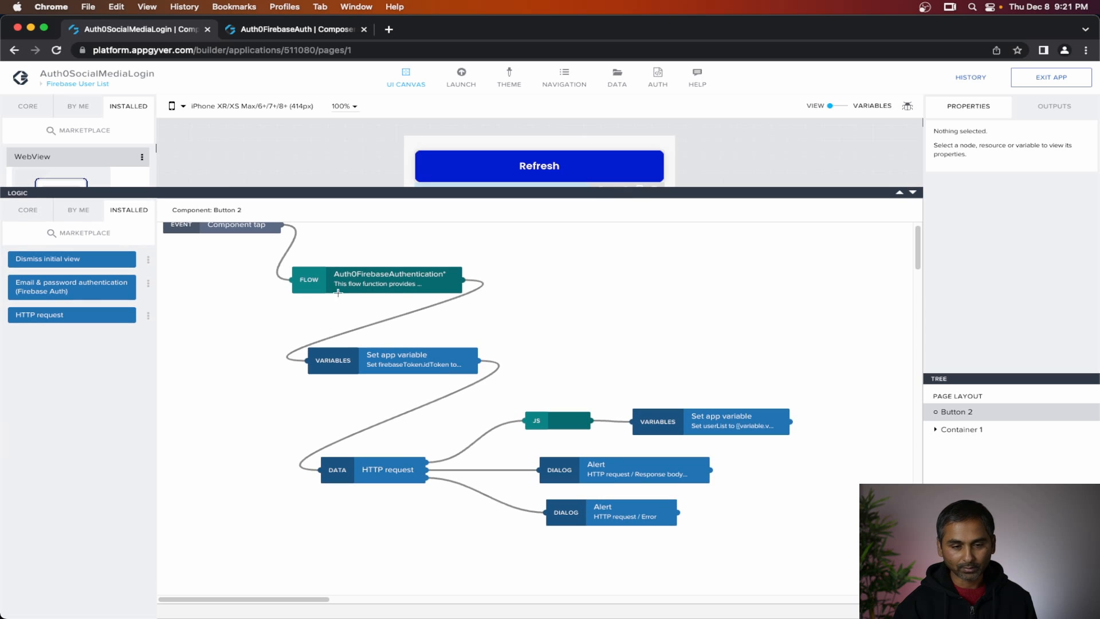
pyautogui.click(352, 283)
pyautogui.scroll(1, 401, 387)
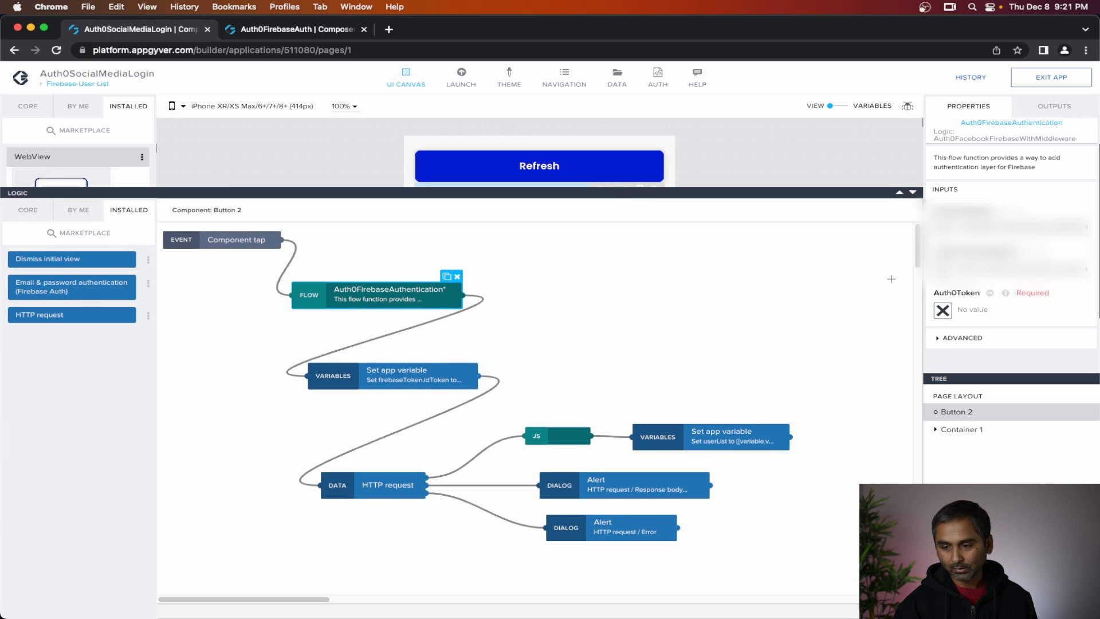
pyautogui.click(948, 313)
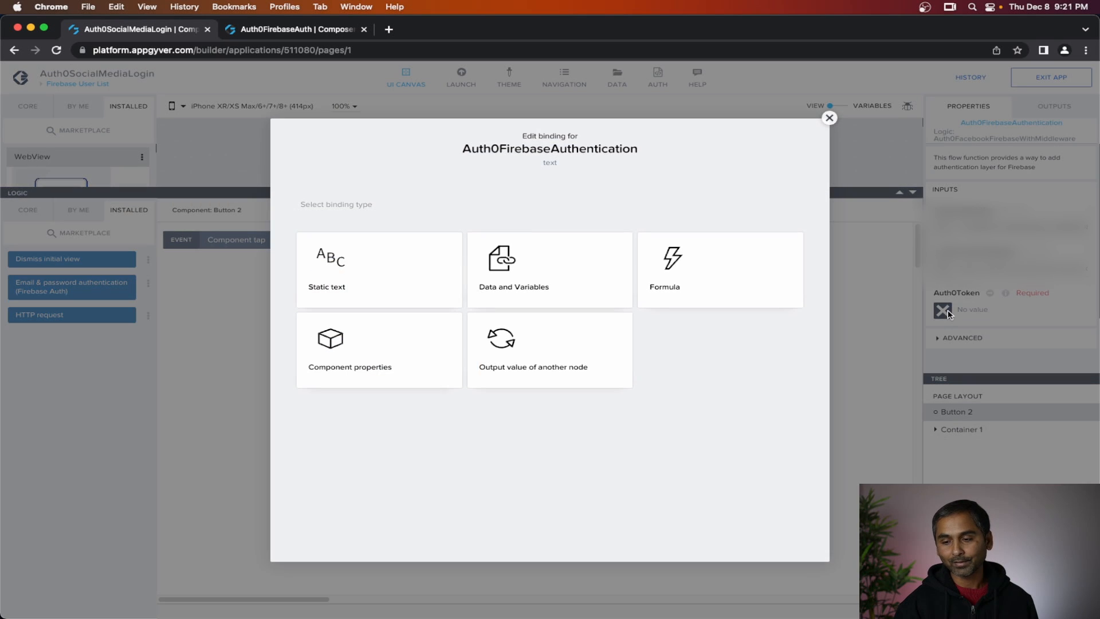
pyautogui.click(532, 296)
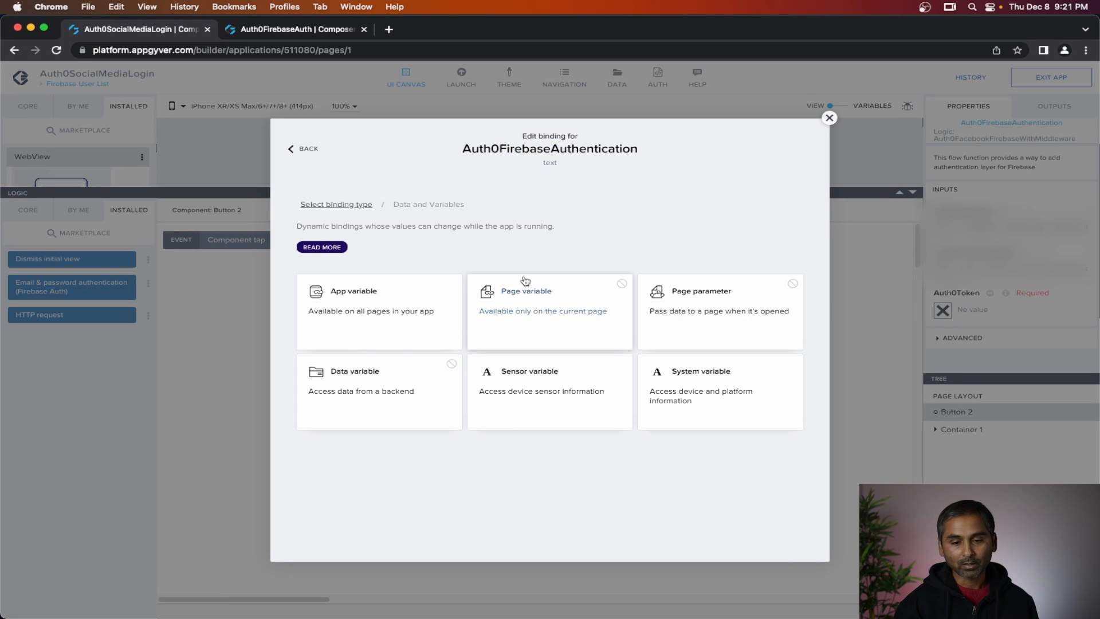
pyautogui.click(356, 314)
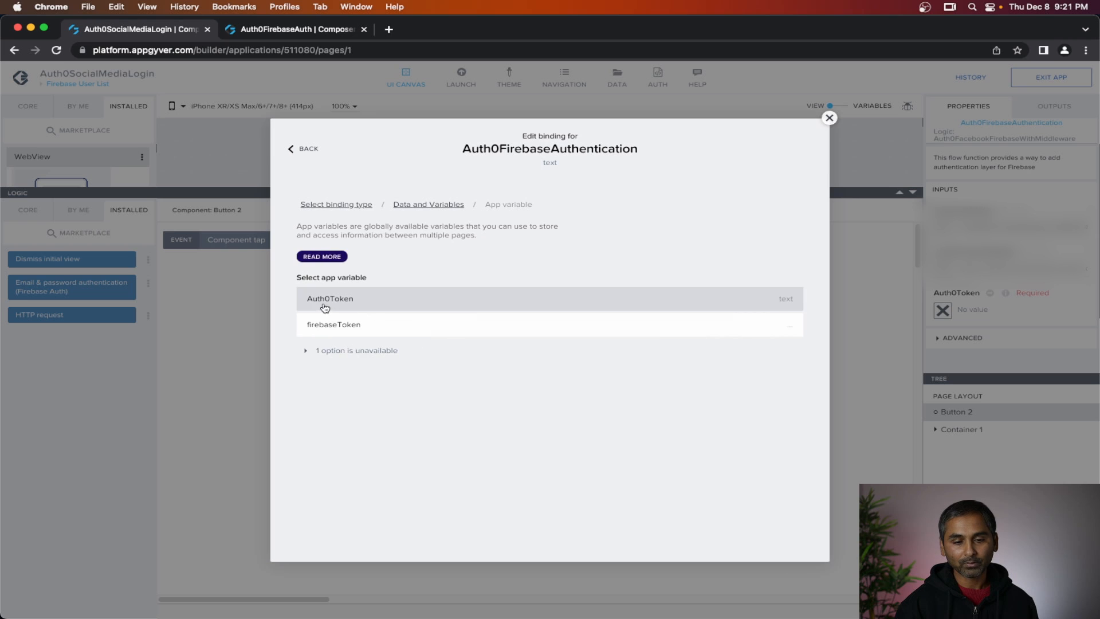
pyautogui.click(344, 304)
pyautogui.click(780, 342)
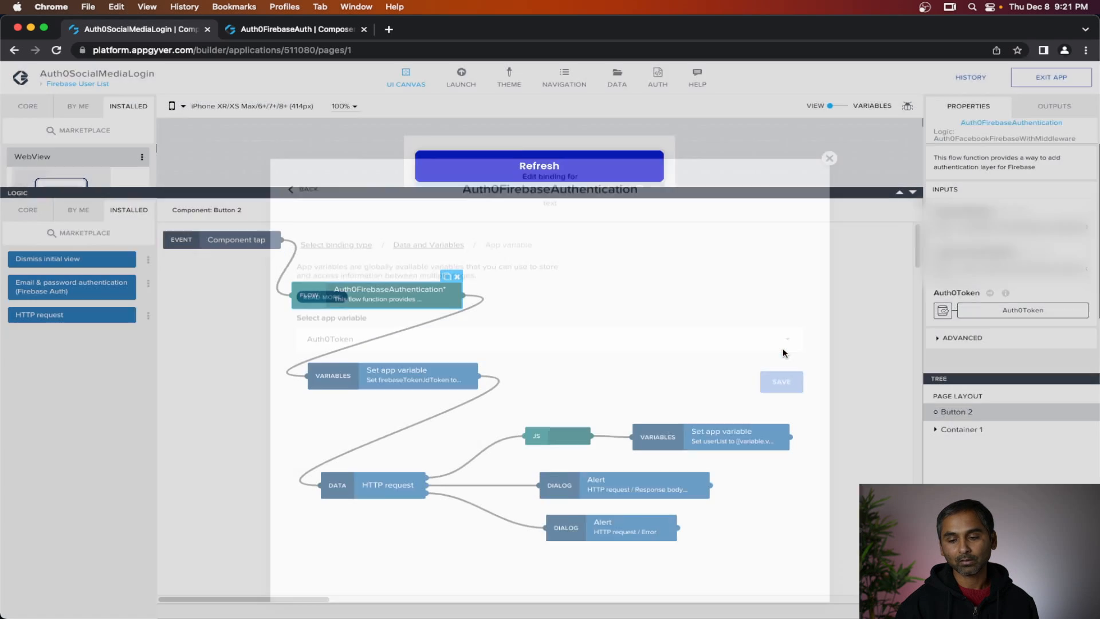
pyautogui.click(1076, 82)
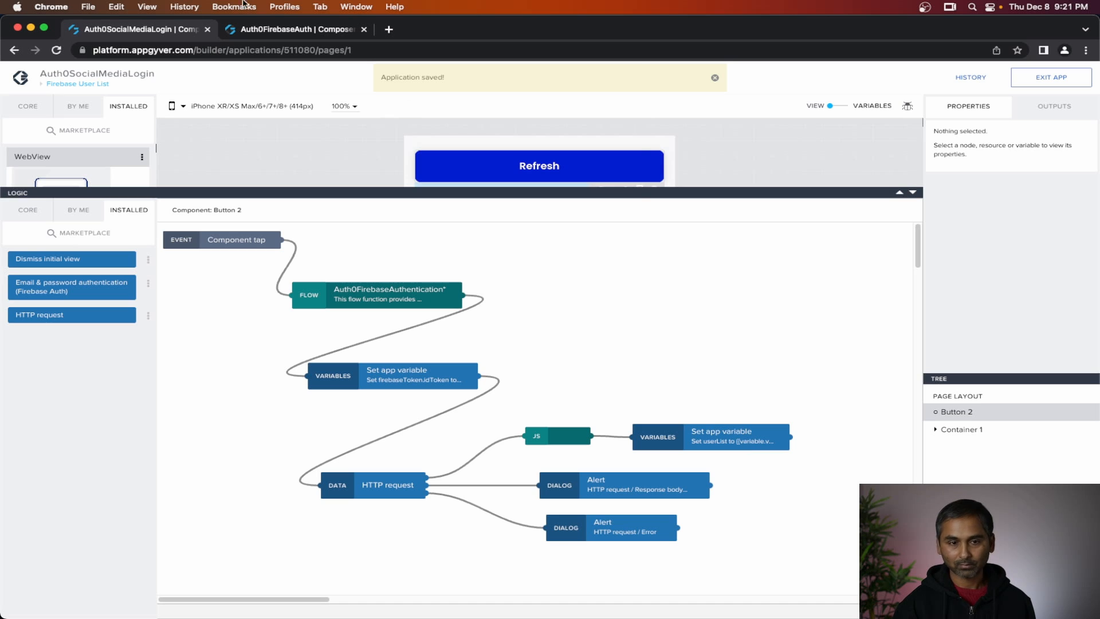
# Switch to the QuickTime Player window that mirrors the phone to view the running app.
pyautogui.click(361, 5)
pyautogui.click(362, 5)
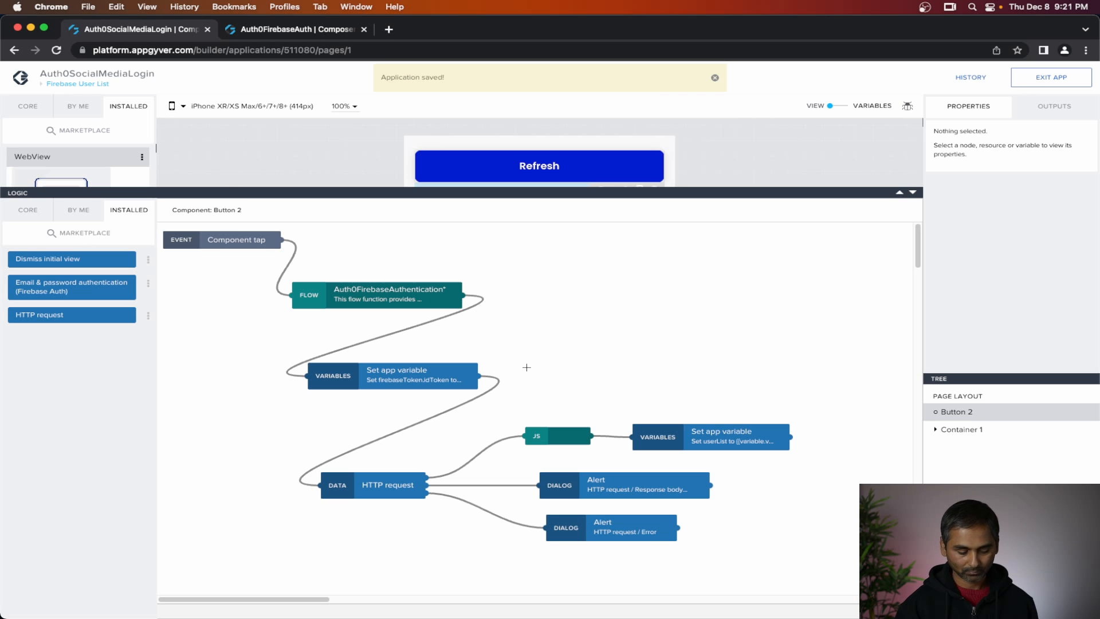
pyautogui.hotkey('ctrl', 'Up')
pyautogui.click(979, 149)
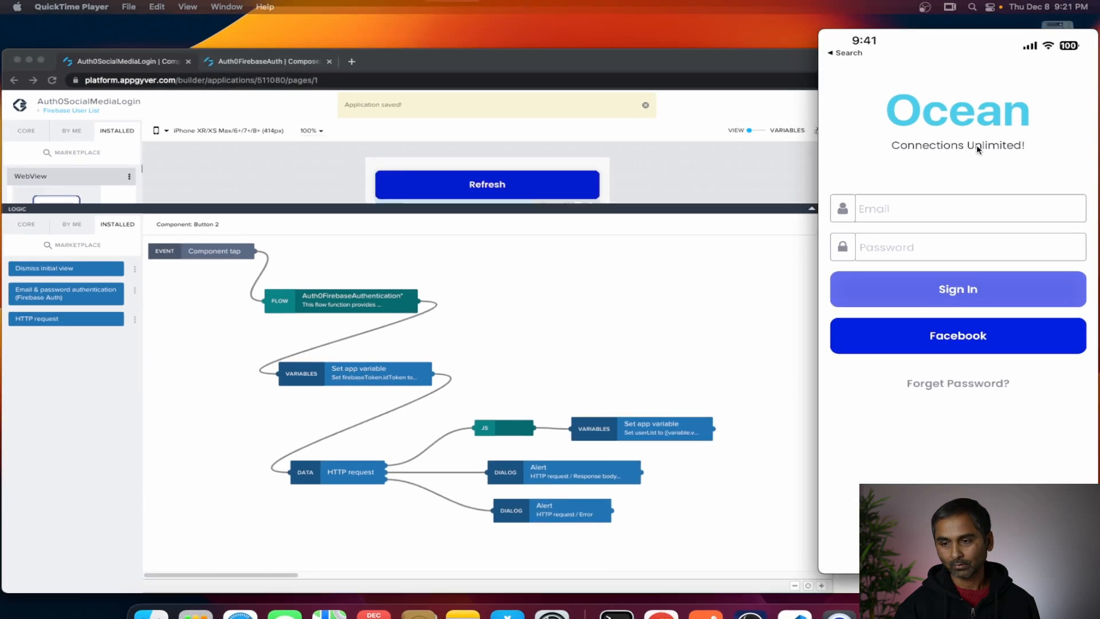